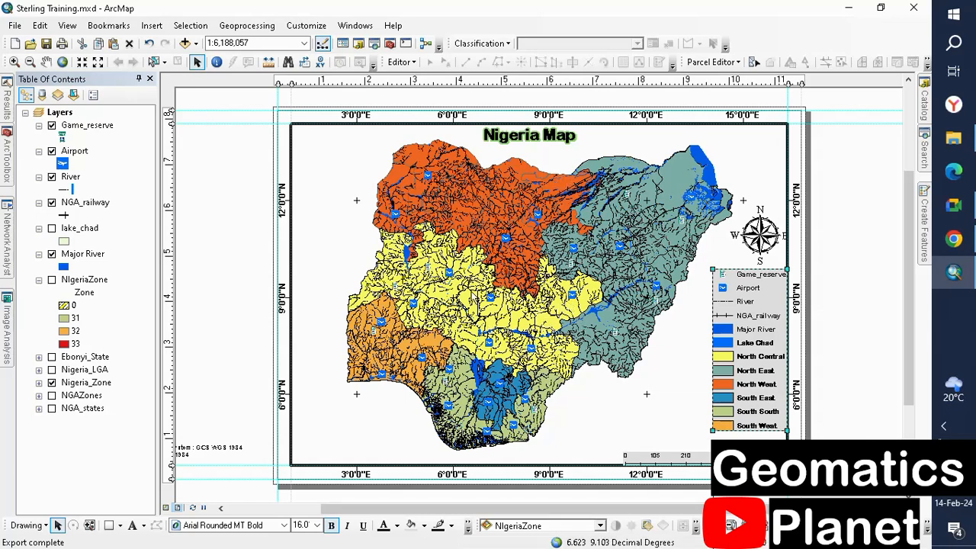
# Step: Save the map document and turn off the display of every layer
pyautogui.click(45, 44)
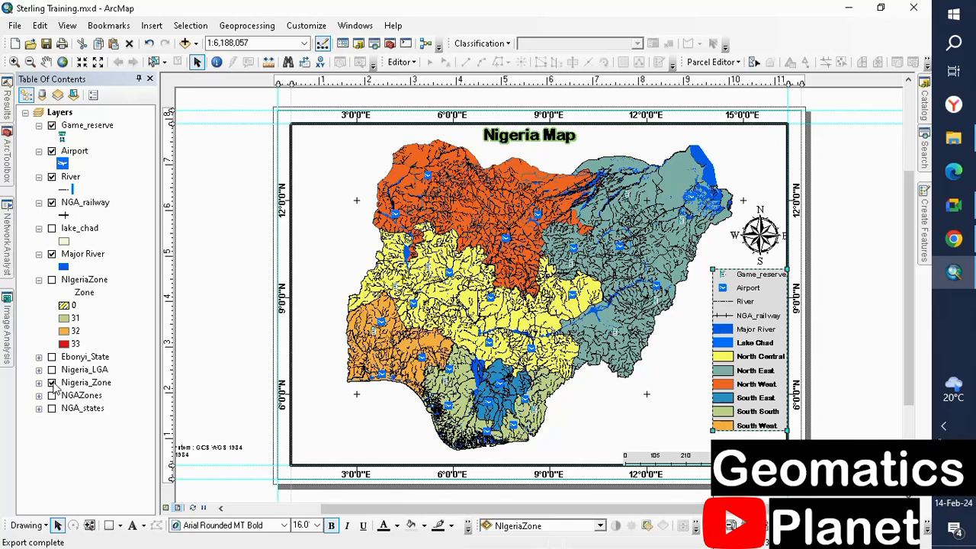
pyautogui.click(55, 409)
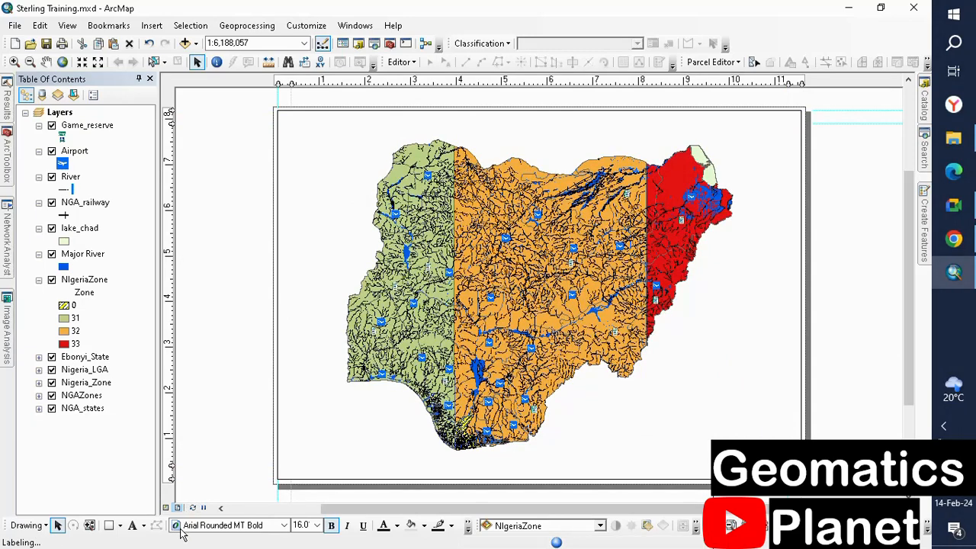
pyautogui.click(58, 410)
pyautogui.keyDown('ctrl'); pyautogui.click(51, 409); pyautogui.keyUp('ctrl')
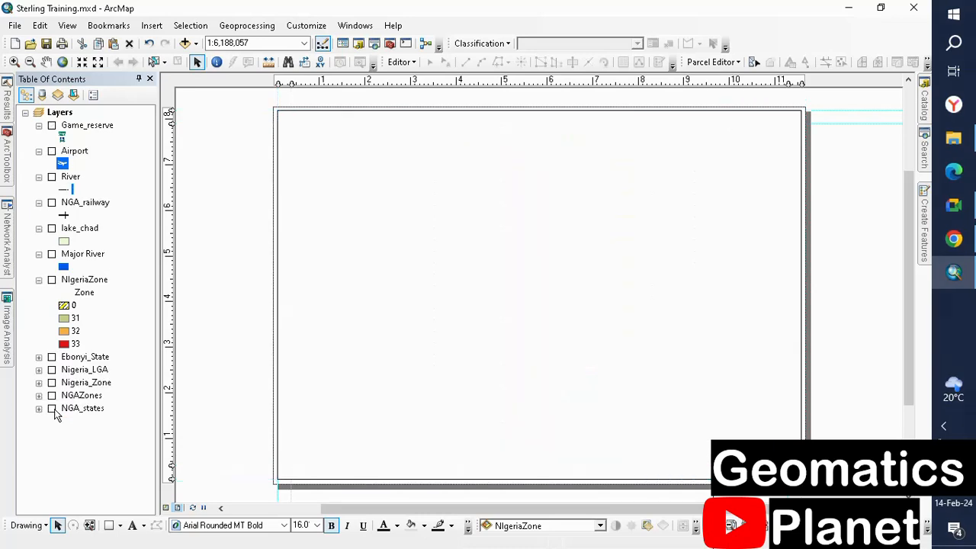
# Step: Switch to data view and display only the Nigeria_LGA layer with its feature labels turned off
pyautogui.click(165, 509)
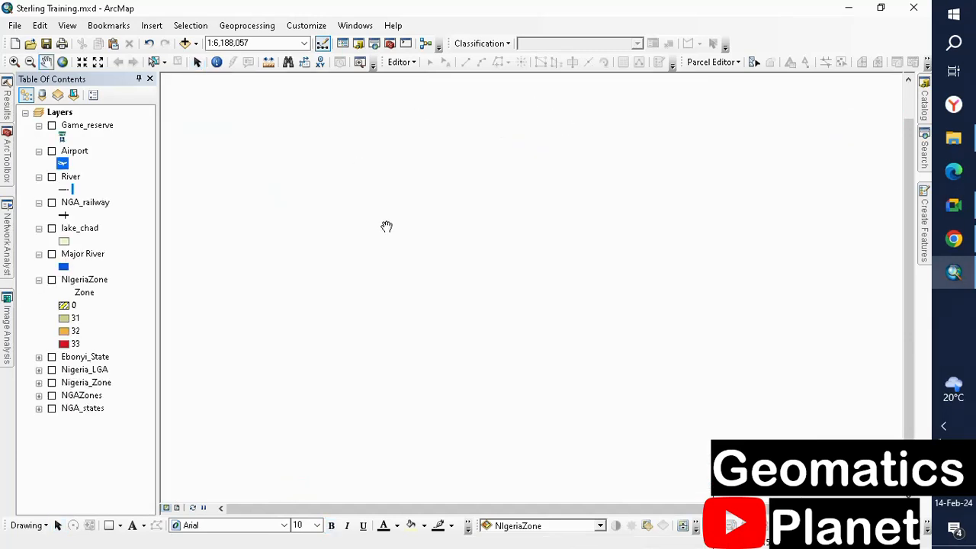
pyautogui.click(197, 62)
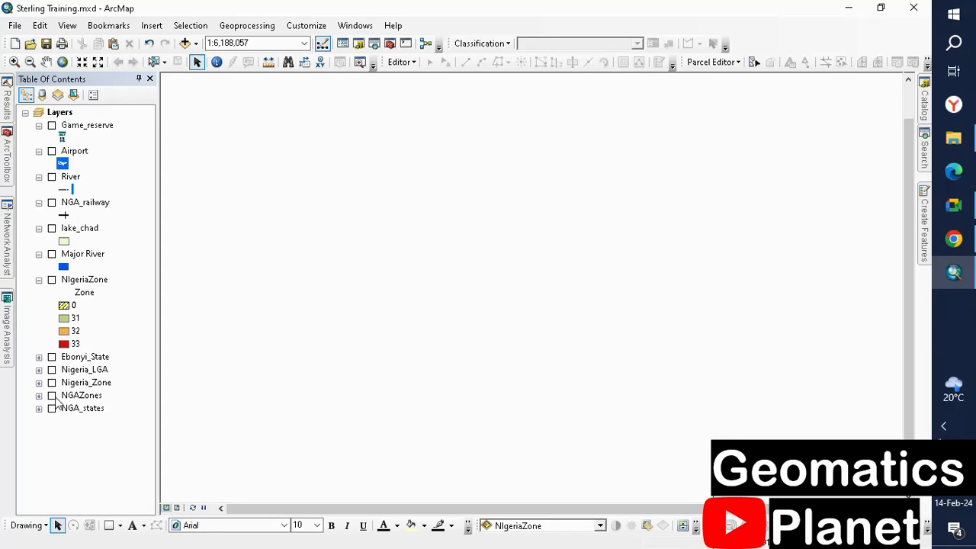
pyautogui.click(52, 369)
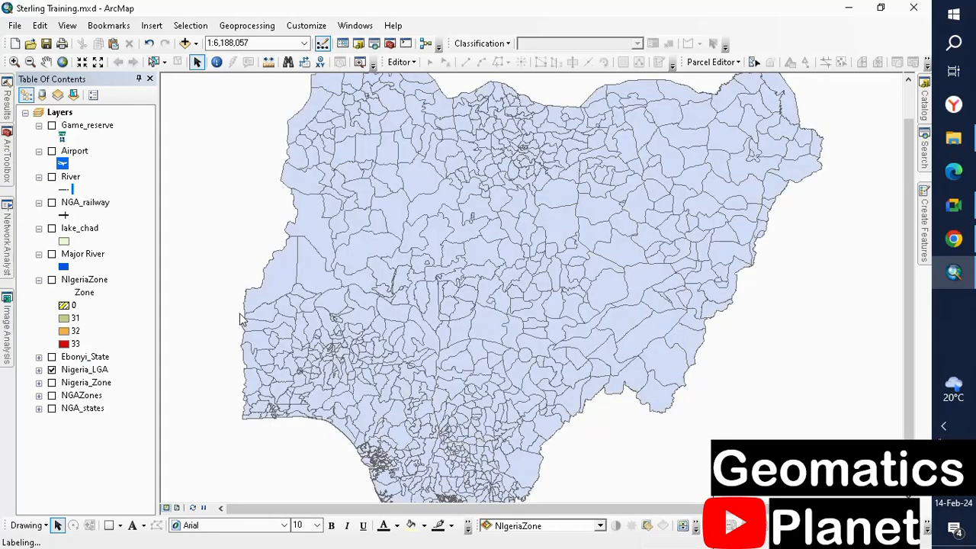
pyautogui.rightClick(84, 369)
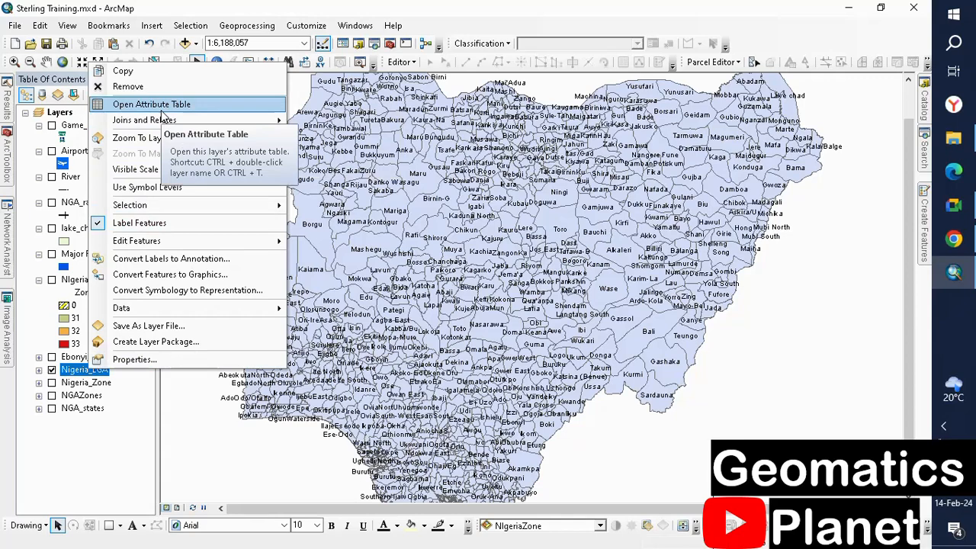
pyautogui.click(179, 223)
pyautogui.scroll(2, 560, 305)
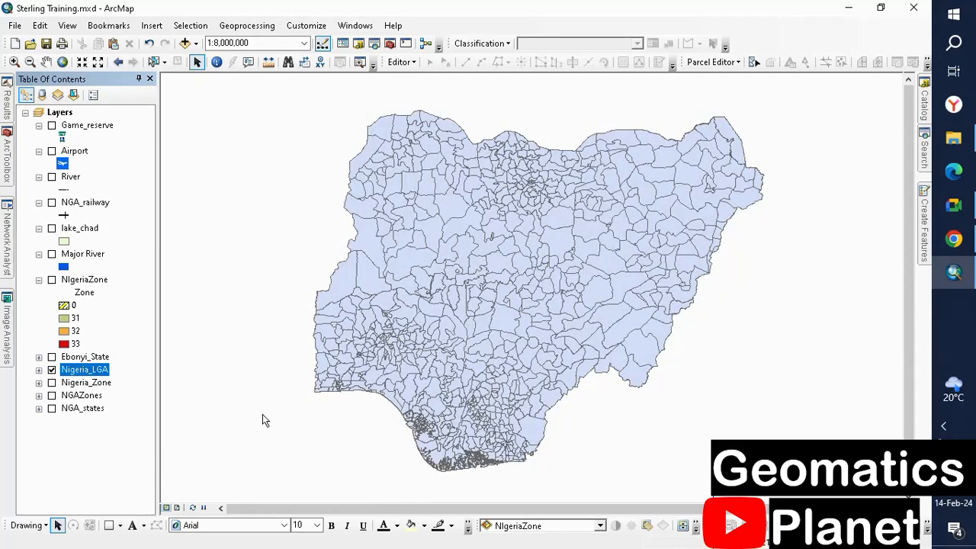
# Step: Open the Nigeria_LGA attribute table and examine the state names in NAME_1 and the local government names in NAME_2
pyautogui.rightClick(94, 371)
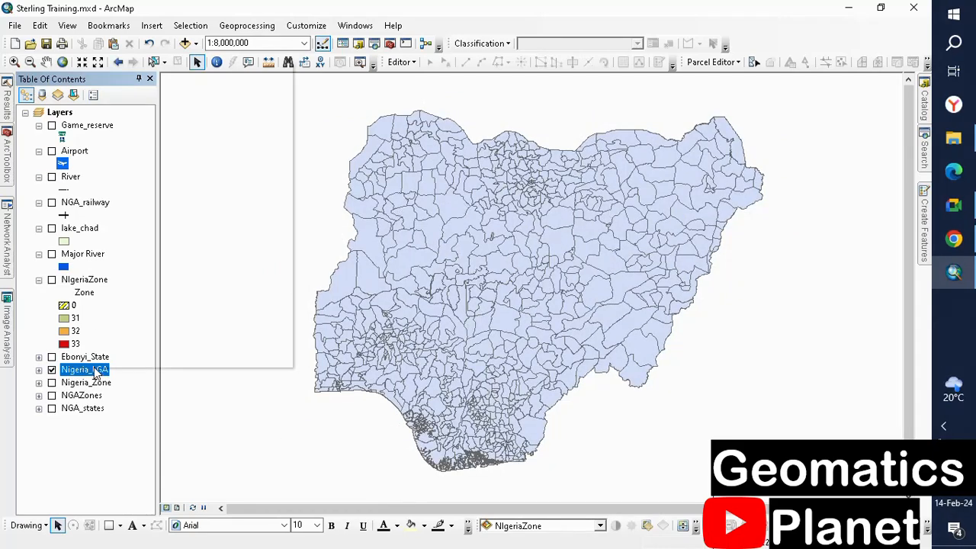
pyautogui.click(158, 102)
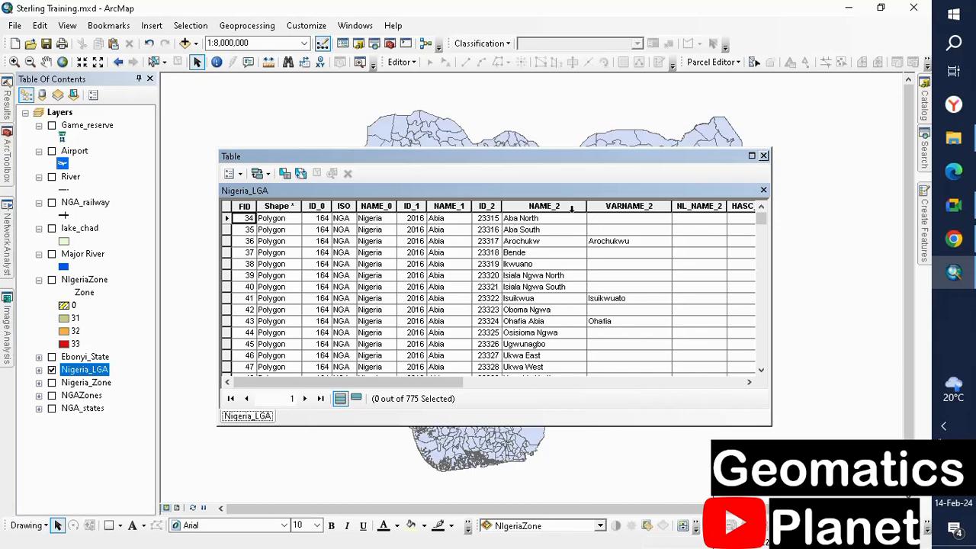
pyautogui.scroll(-6, 559, 274)
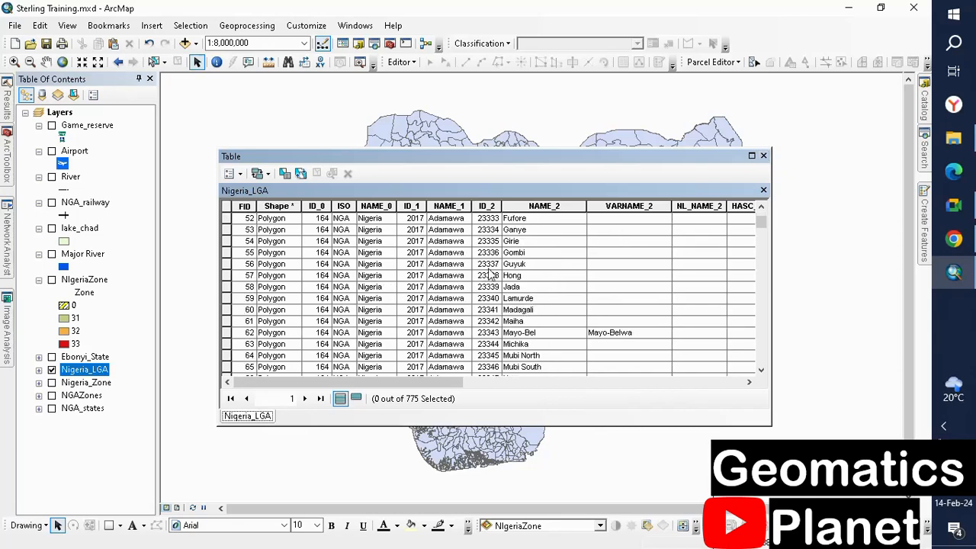
pyautogui.scroll(6, 492, 272)
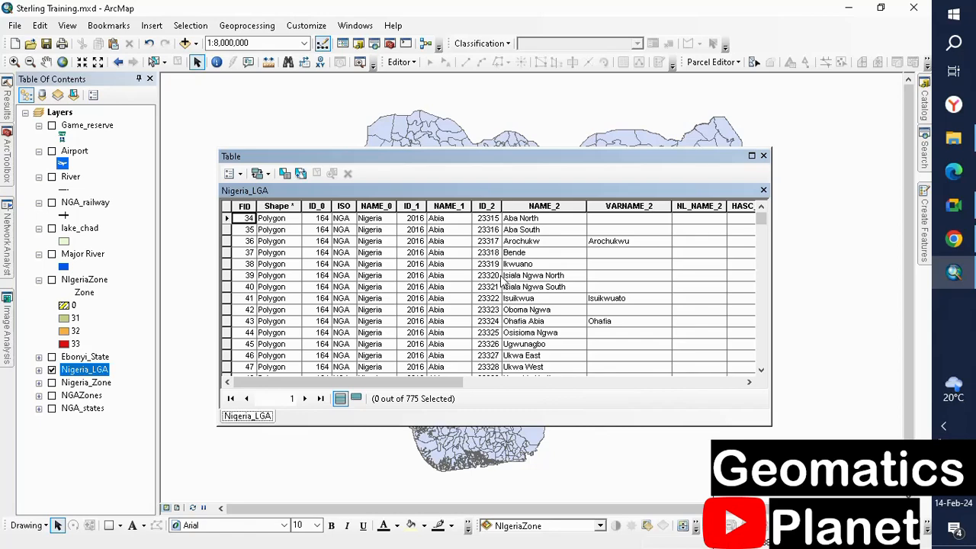
pyautogui.scroll(-18, 542, 299)
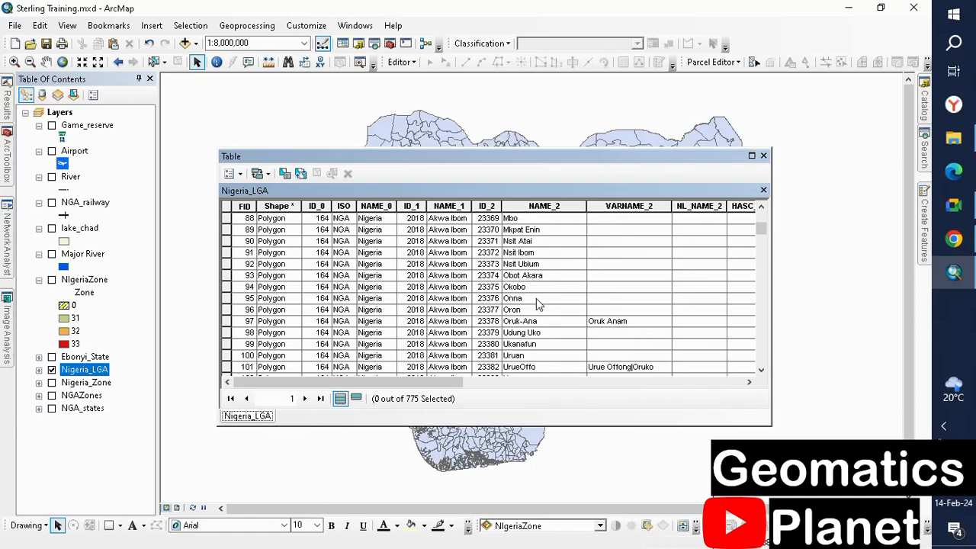
pyautogui.scroll(7, 517, 271)
pyautogui.scroll(10, 509, 266)
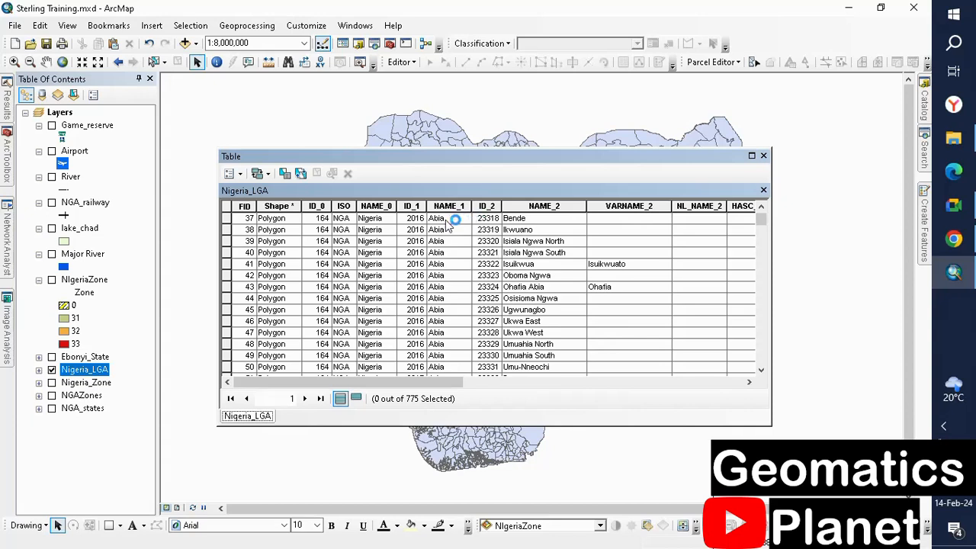
pyautogui.scroll(1, 459, 259)
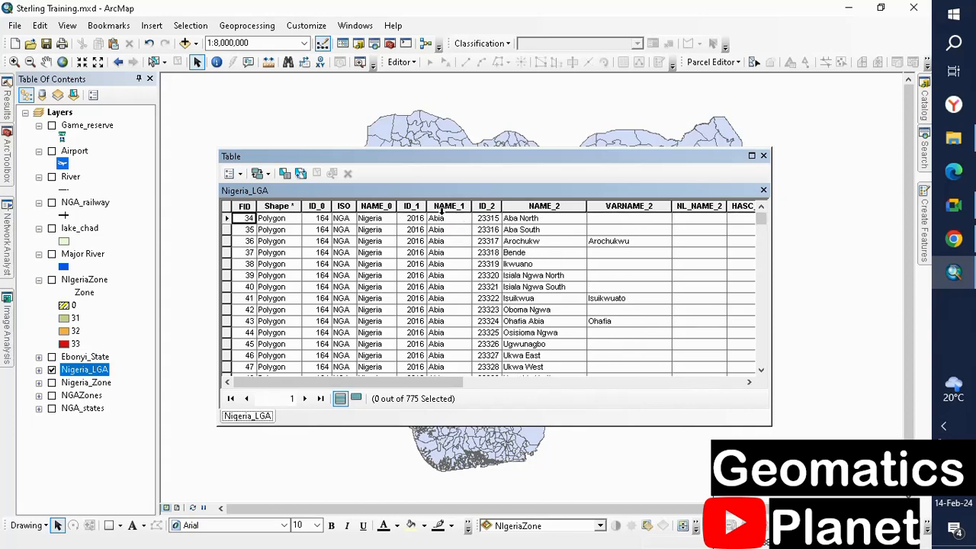
pyautogui.scroll(-7, 445, 244)
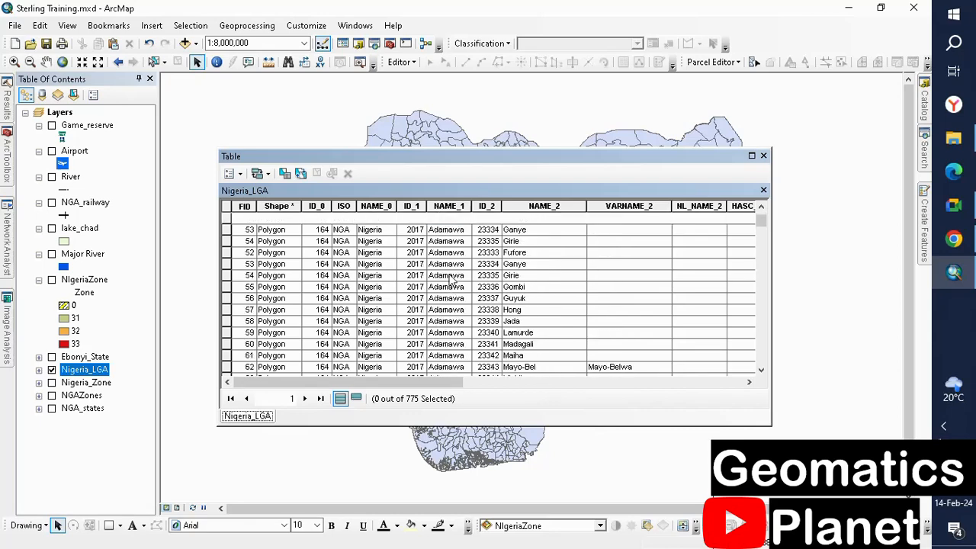
pyautogui.scroll(3, 450, 263)
pyautogui.scroll(3, 452, 328)
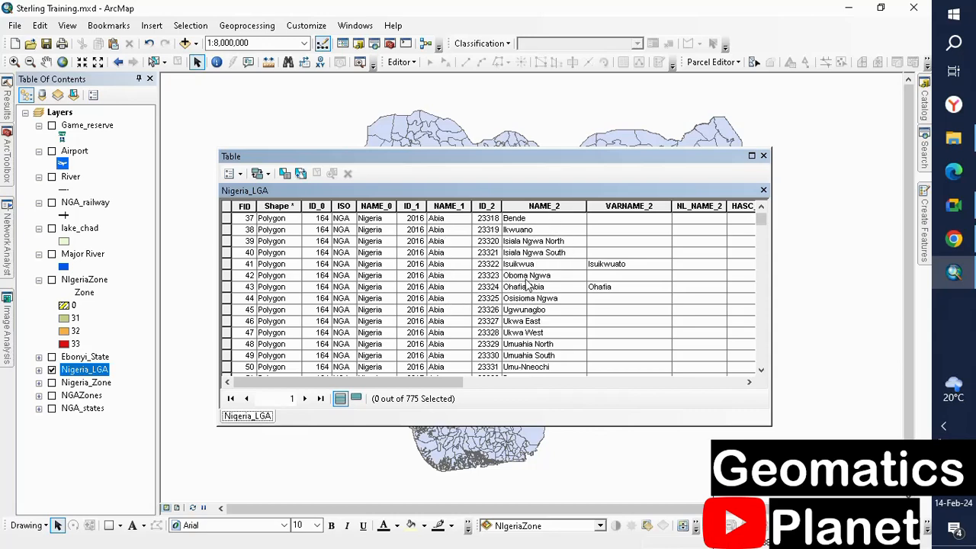
pyautogui.scroll(-4, 448, 236)
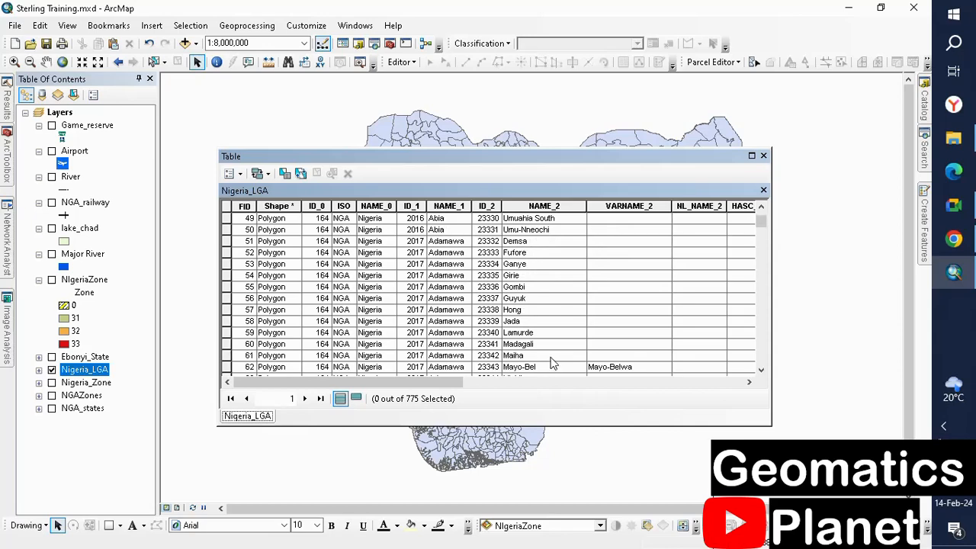
# Step: Move the attribute table clear of southern Nigeria on the map and select all the Abia records
pyautogui.moveTo(599, 156); pyautogui.dragTo(725, 68)
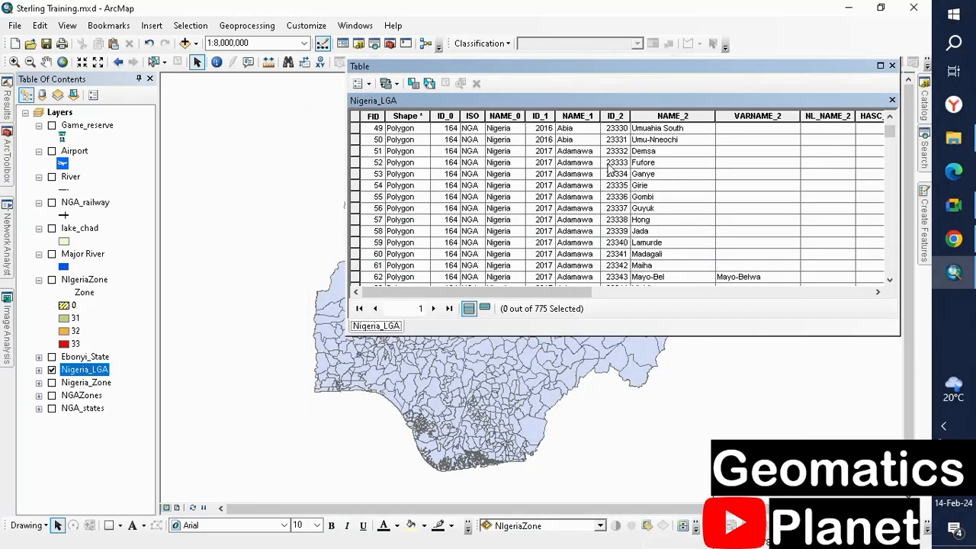
pyautogui.scroll(5, 582, 184)
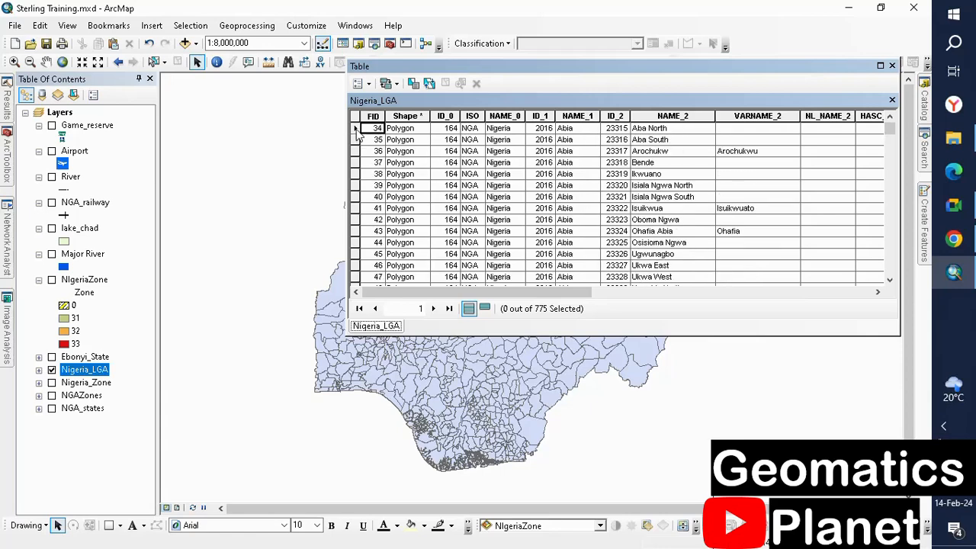
pyautogui.moveTo(356, 129); pyautogui.dragTo(367, 272)
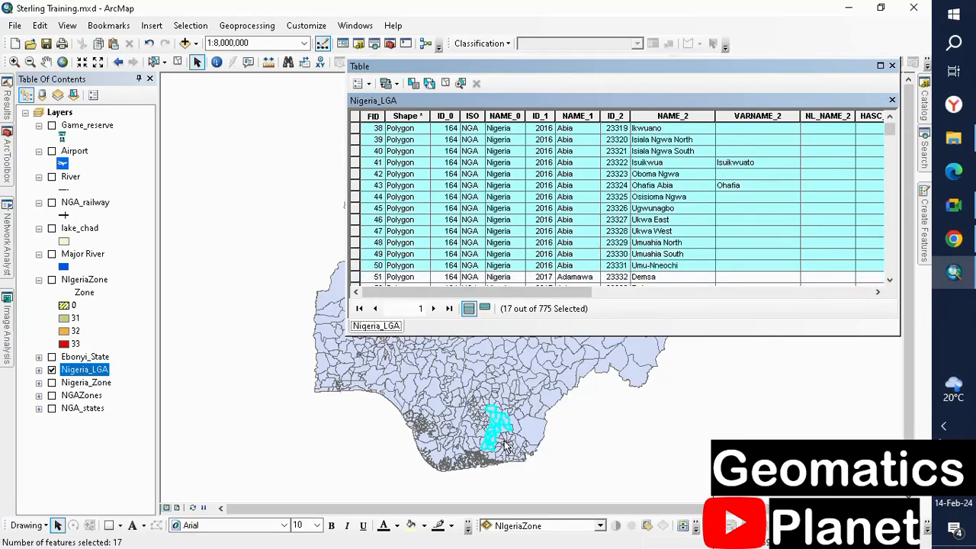
pyautogui.scroll(2, 503, 446)
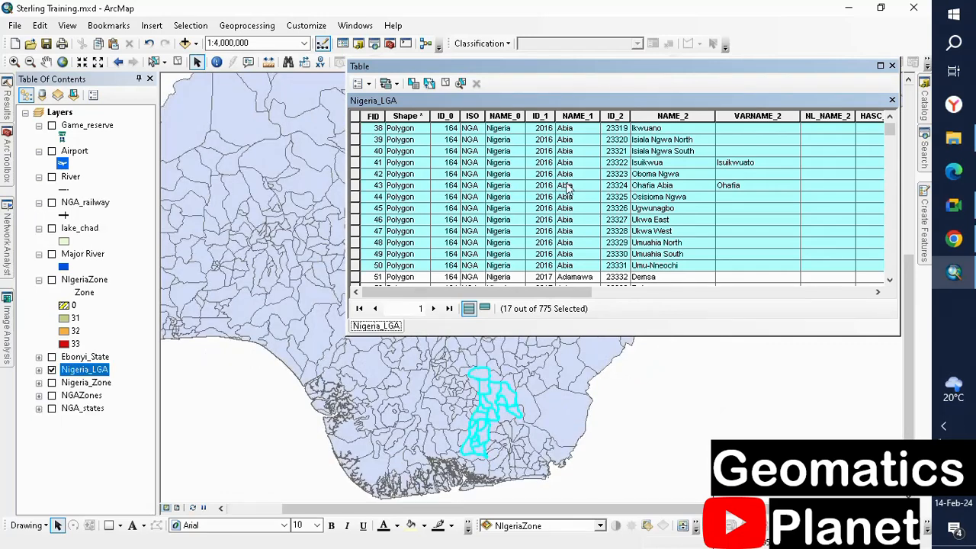
# Step: Replace the selection with all the Akwa Ibom records, from Abak through Uyo
pyautogui.scroll(-15, 568, 189)
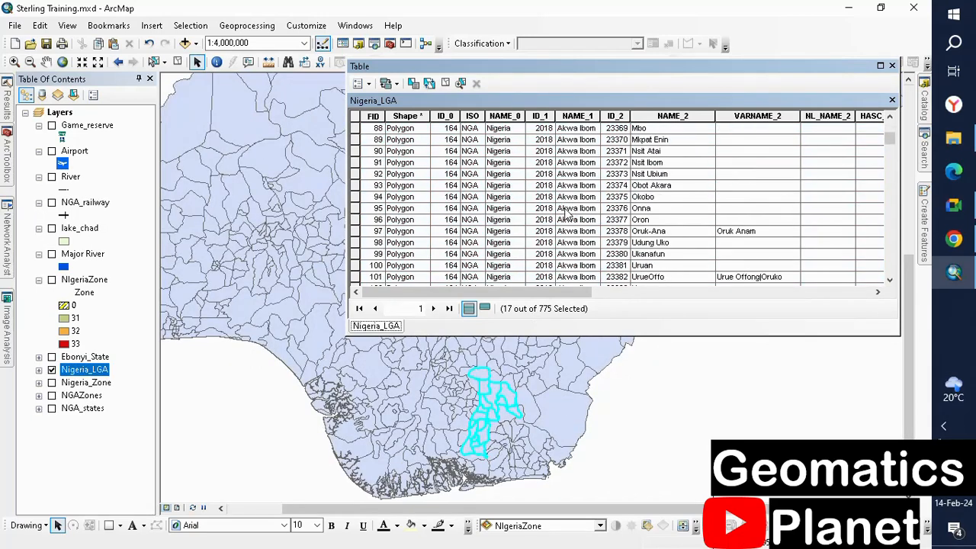
pyautogui.scroll(8, 568, 213)
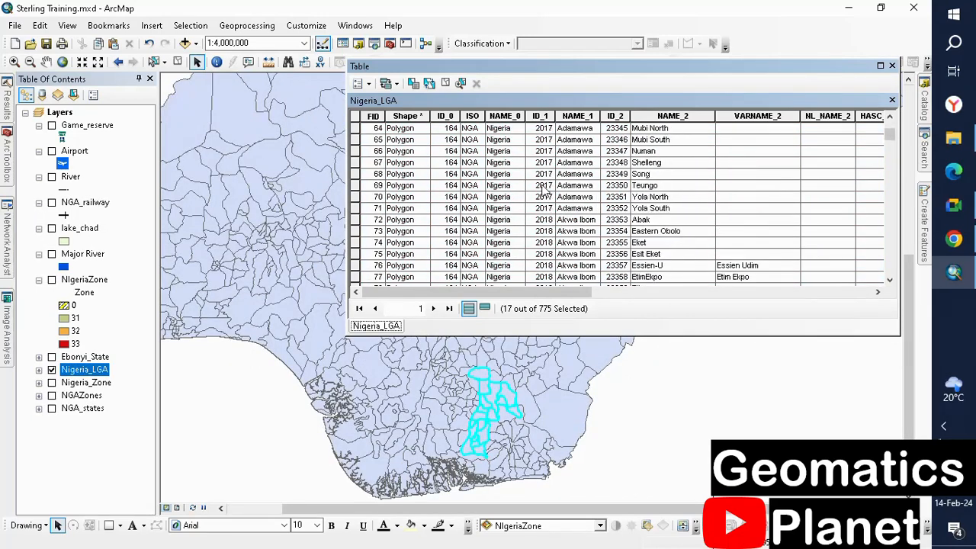
pyautogui.scroll(1, 543, 191)
pyautogui.scroll(-1, 549, 194)
pyautogui.click(356, 220)
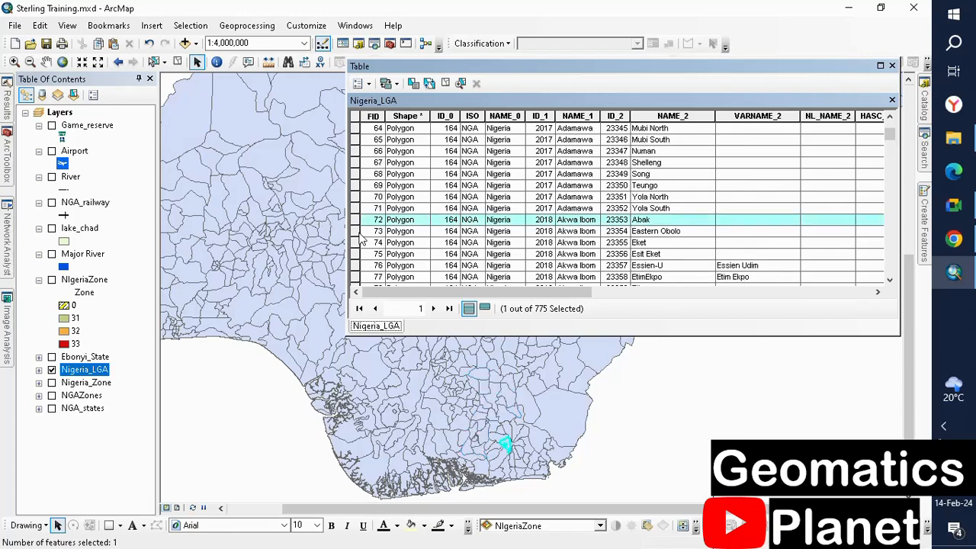
pyautogui.scroll(-2, 361, 240)
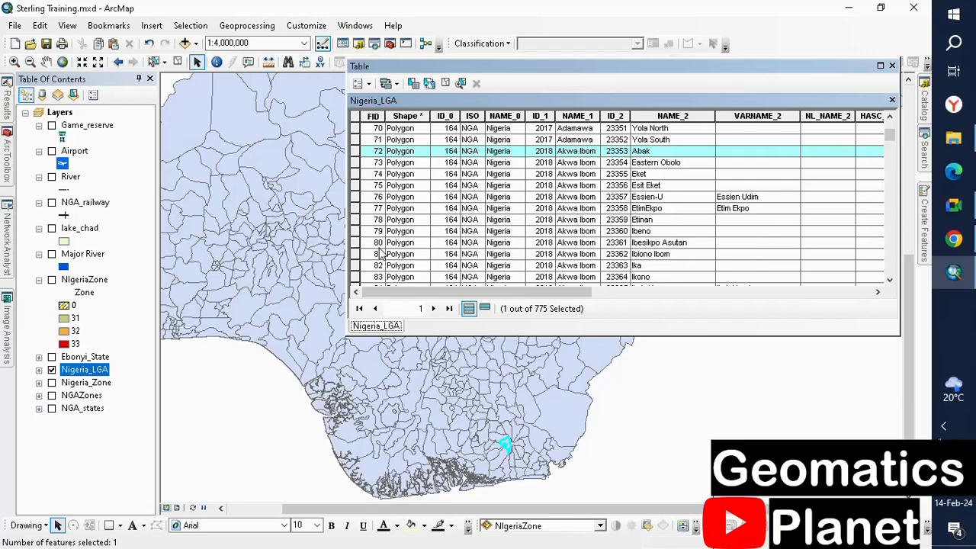
pyautogui.scroll(-2, 507, 221)
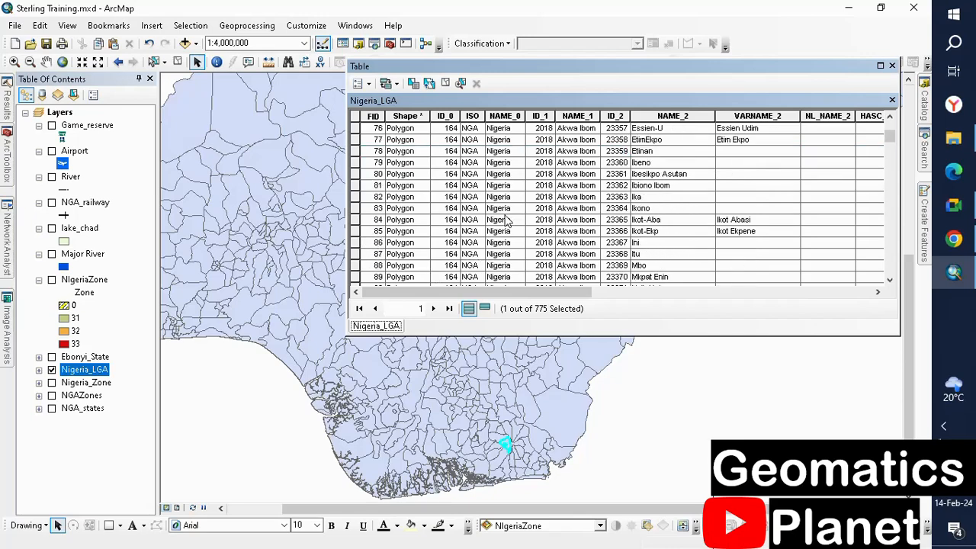
pyautogui.scroll(-5, 506, 221)
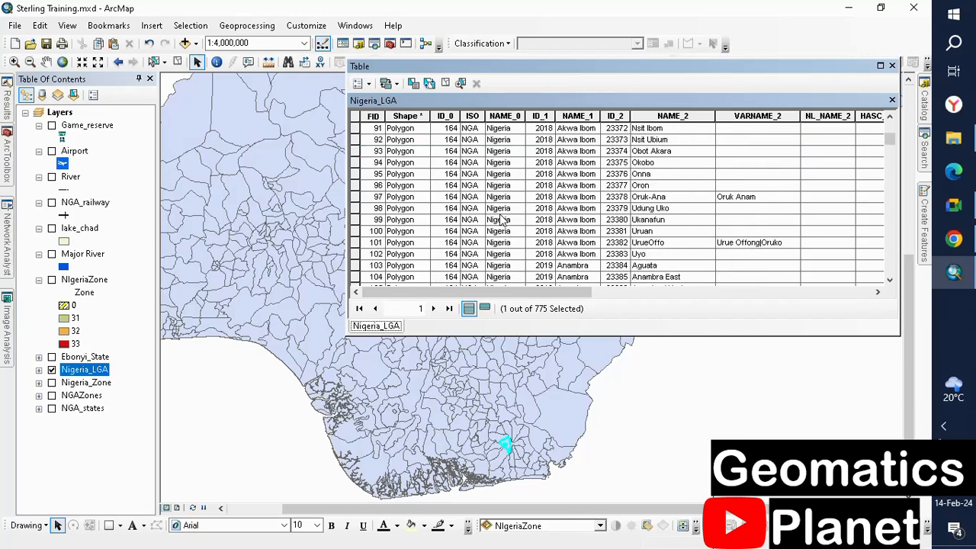
pyautogui.click(357, 255)
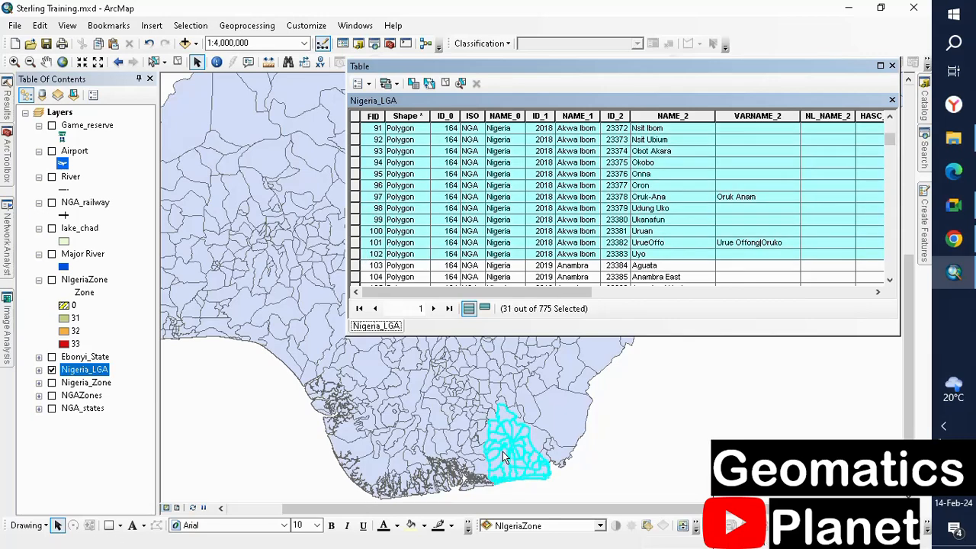
# Step: Inspect the selected Akwa Ibom areas on the map and clear the feature selection
pyautogui.scroll(2, 526, 263)
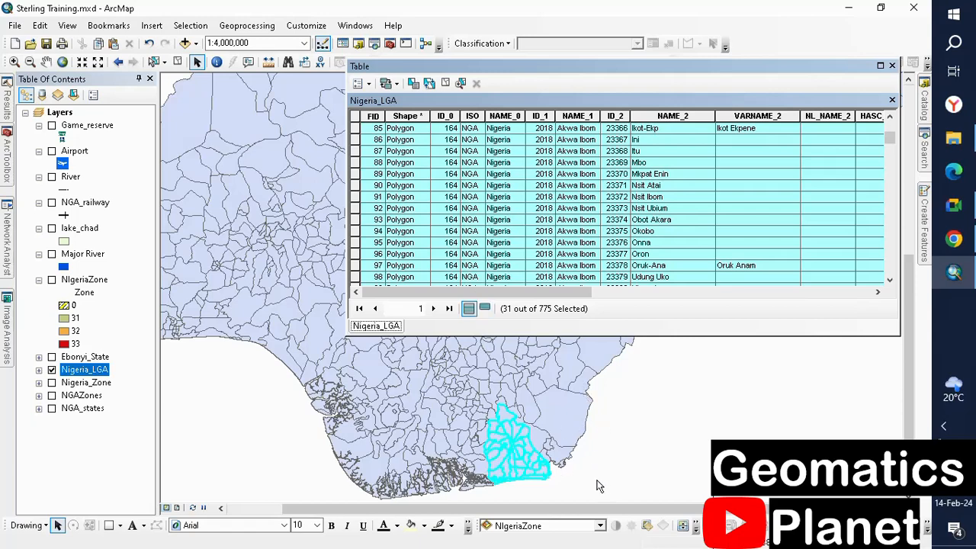
pyautogui.scroll(-3, 509, 480)
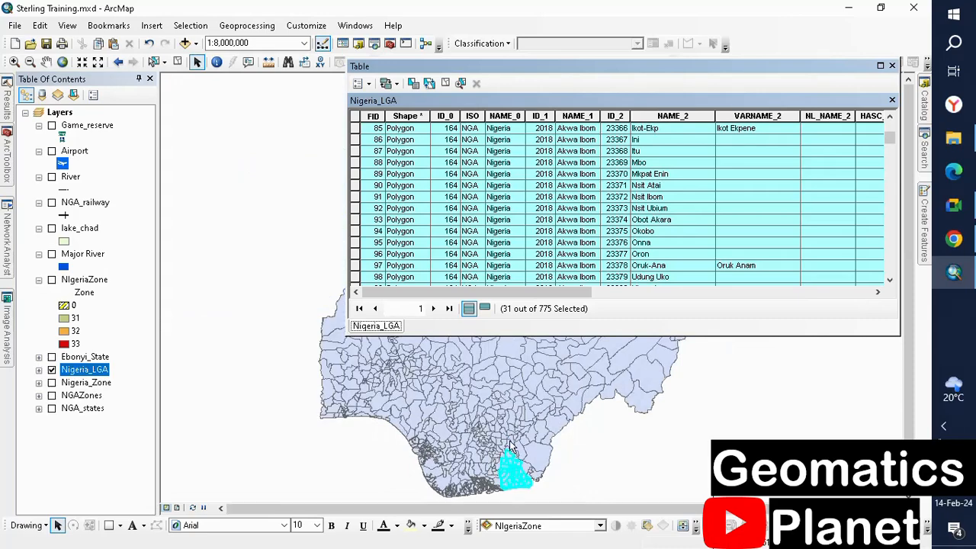
pyautogui.scroll(1, 510, 435)
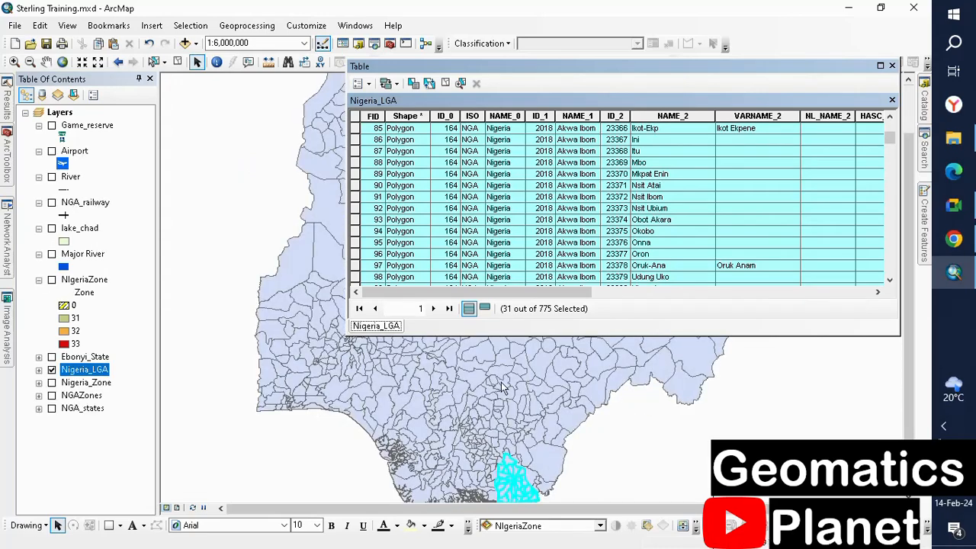
pyautogui.scroll(-2, 490, 439)
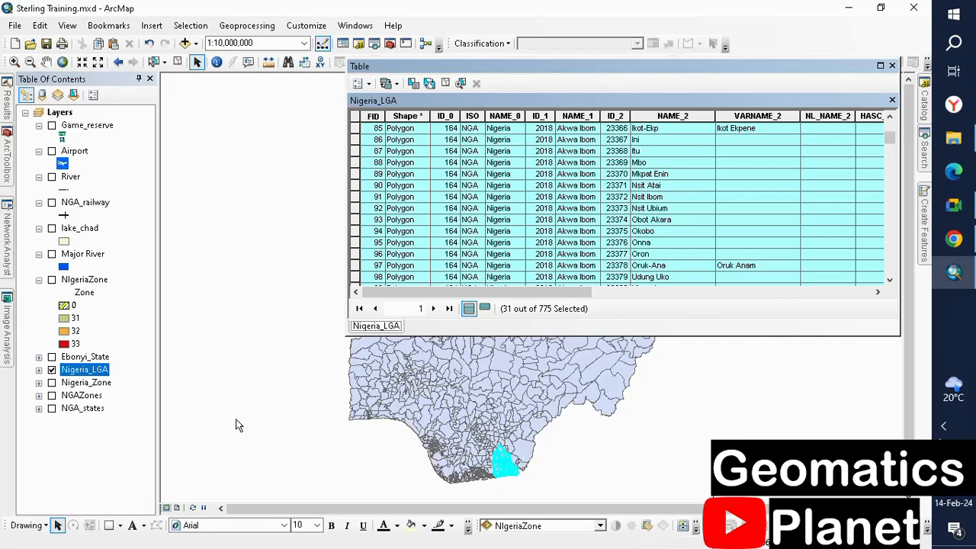
pyautogui.click(177, 62)
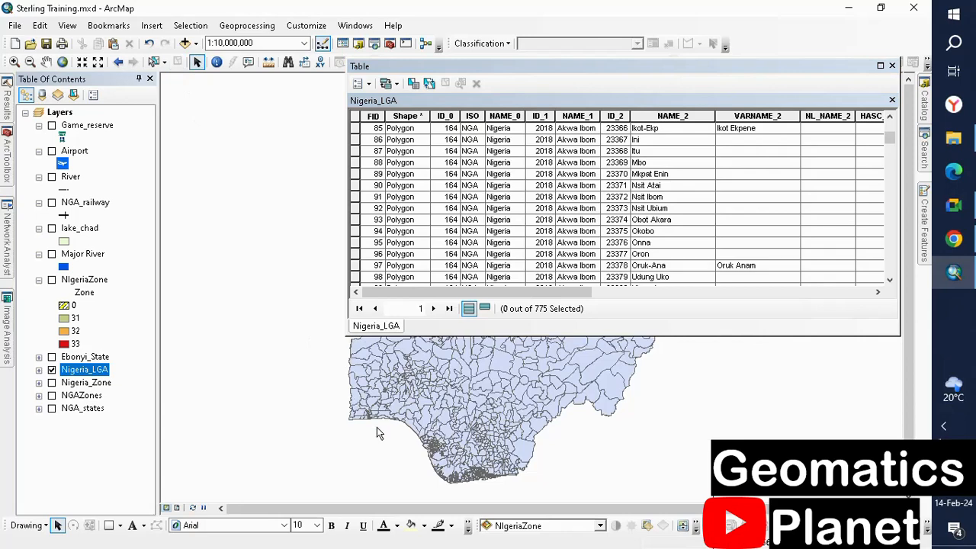
pyautogui.scroll(3, 503, 472)
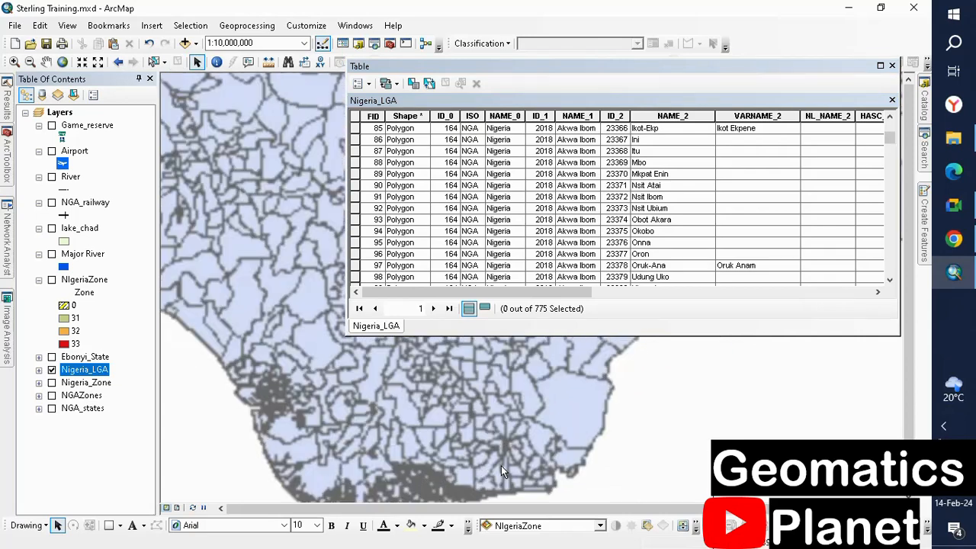
# Step: Close the attribute table and label the Nigeria_LGA features with their names on the map
pyautogui.click(891, 66)
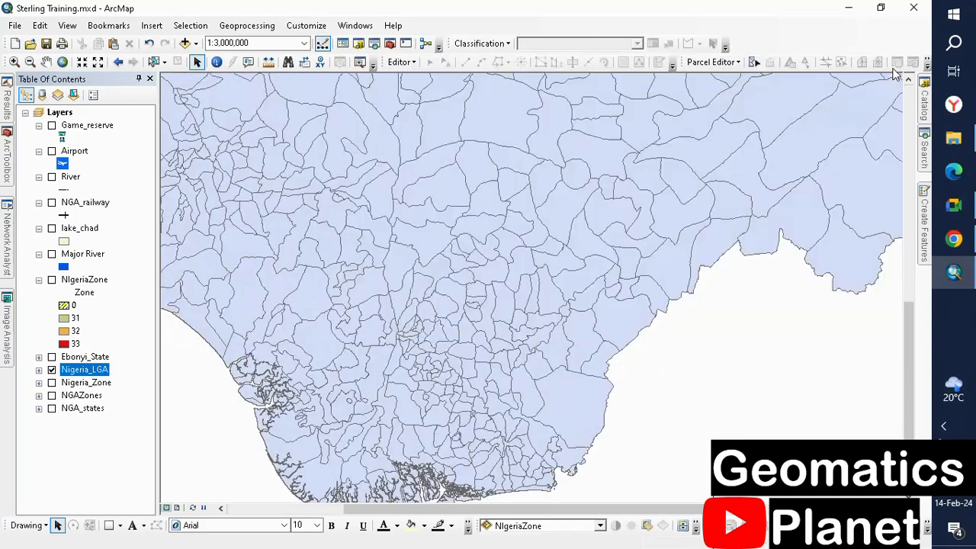
pyautogui.scroll(2, 416, 371)
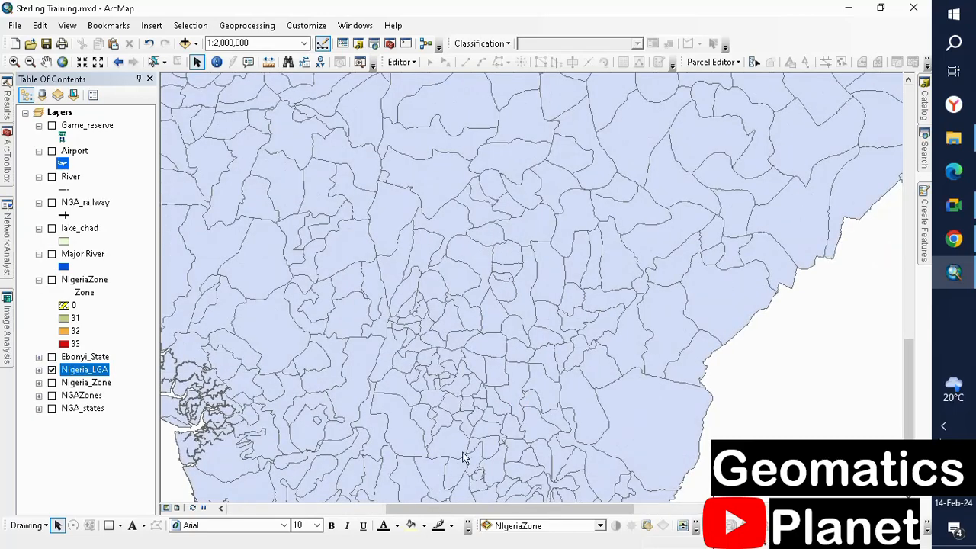
pyautogui.rightClick(85, 371)
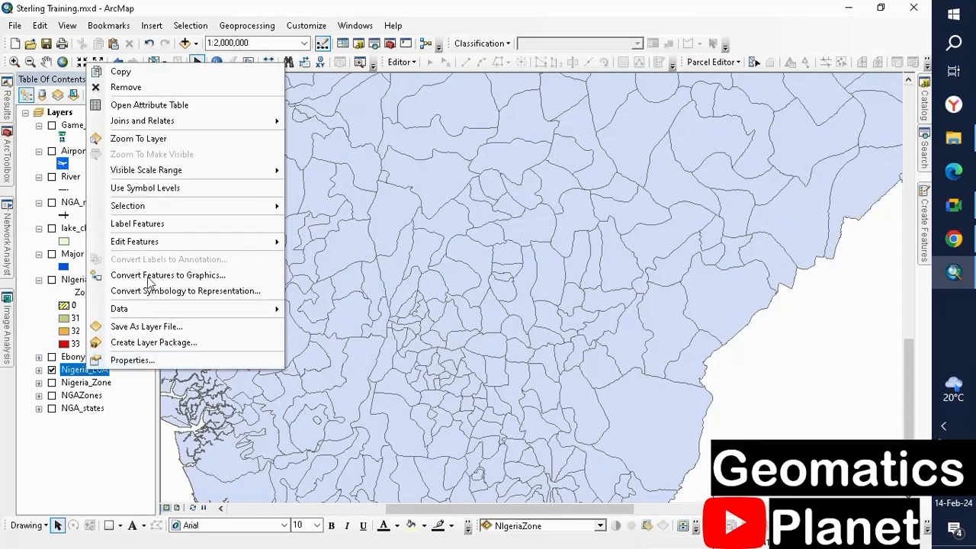
pyautogui.click(153, 223)
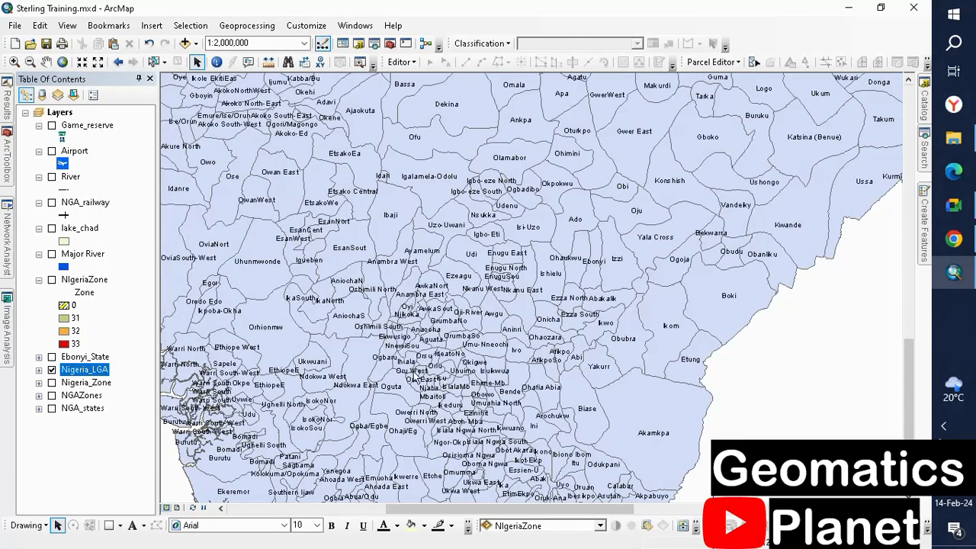
pyautogui.scroll(2, 459, 314)
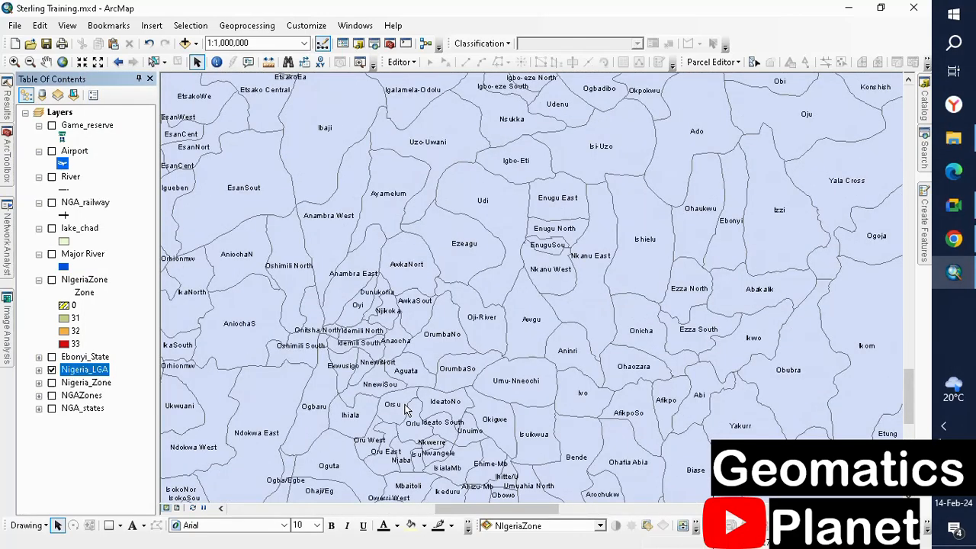
pyautogui.scroll(-1, 526, 305)
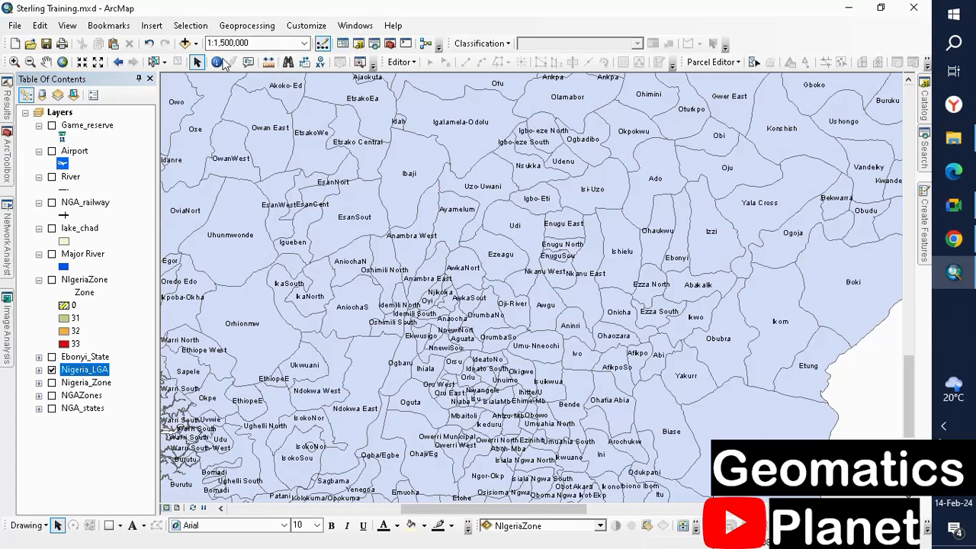
# Step: Select the Izzi, Ebonyi, Ohaukwu, Ishielu and Ezza North areas together directly on the map
pyautogui.click(153, 61)
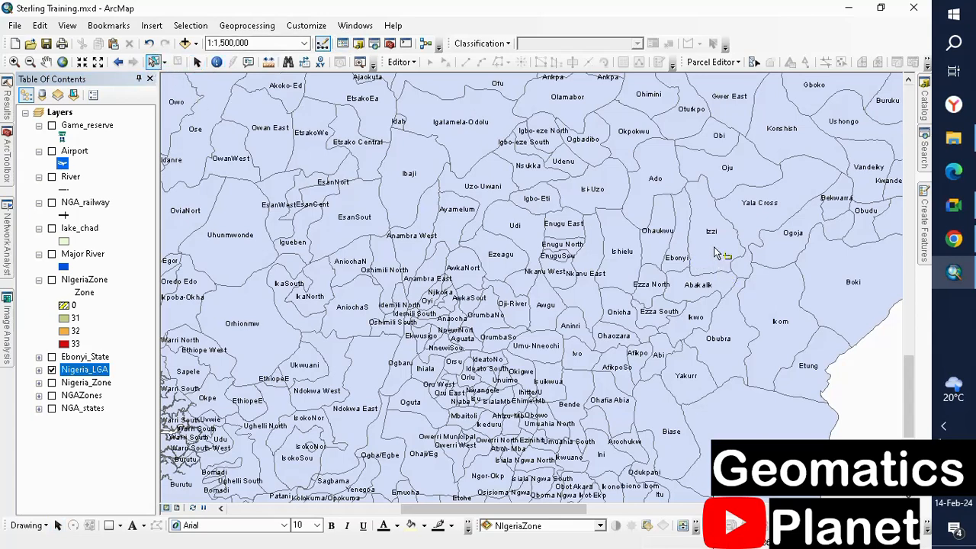
pyautogui.click(710, 257)
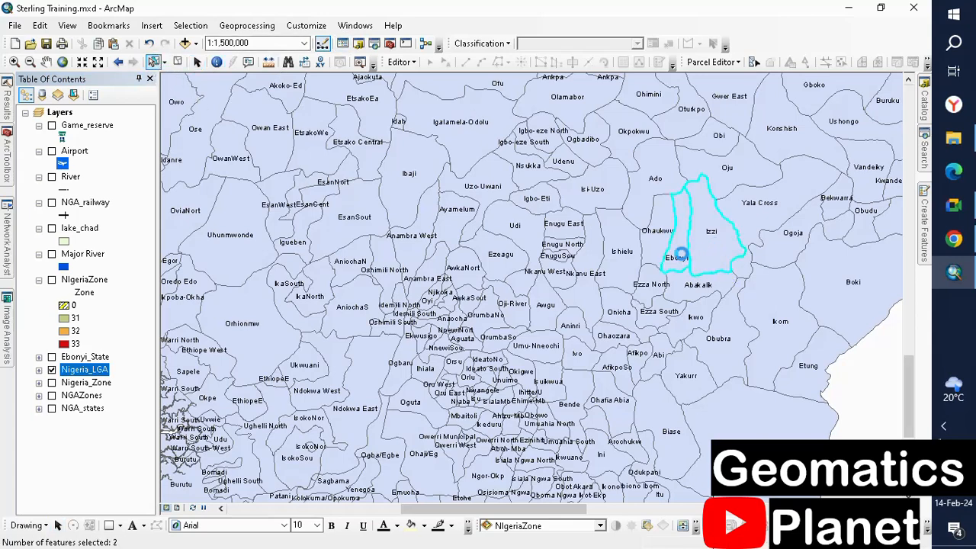
pyautogui.keyDown('shift'); pyautogui.click(676, 253); pyautogui.keyUp('shift')
pyautogui.keyDown('shift'); pyautogui.click(644, 257); pyautogui.keyUp('shift')
pyautogui.keyDown('shift'); pyautogui.click(638, 267); pyautogui.keyUp('shift')
pyautogui.keyDown('shift'); pyautogui.click(654, 285); pyautogui.keyUp('shift')
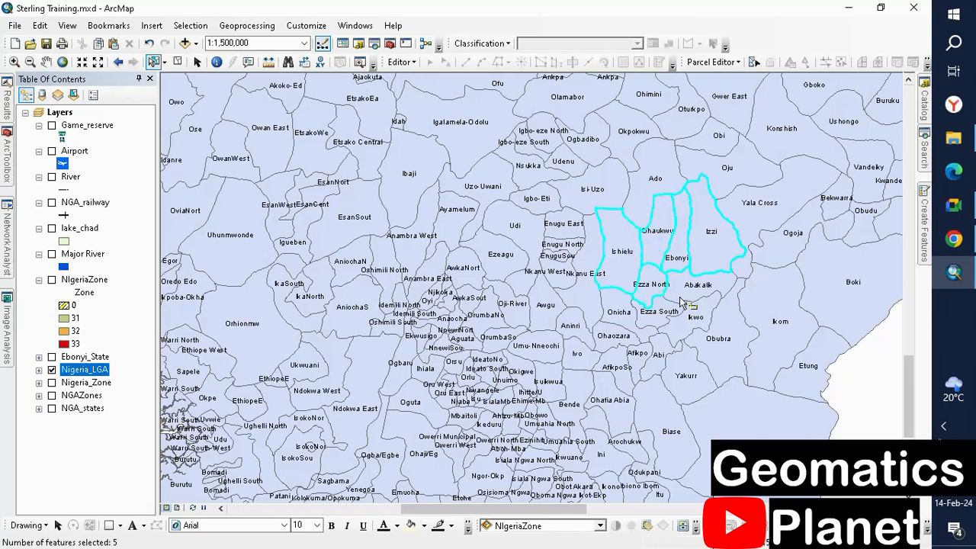
# Step: Add Abakalik, Ikwo, Ezza South, Afikpo, AfikpoSo, Ivo, Onicha and Ohaozara to the map selection
pyautogui.keyDown('shift'); pyautogui.click(686, 288); pyautogui.keyUp('shift')
pyautogui.keyDown('shift'); pyautogui.click(690, 320); pyautogui.keyUp('shift')
pyautogui.keyDown('shift'); pyautogui.click(648, 360); pyautogui.keyUp('shift')
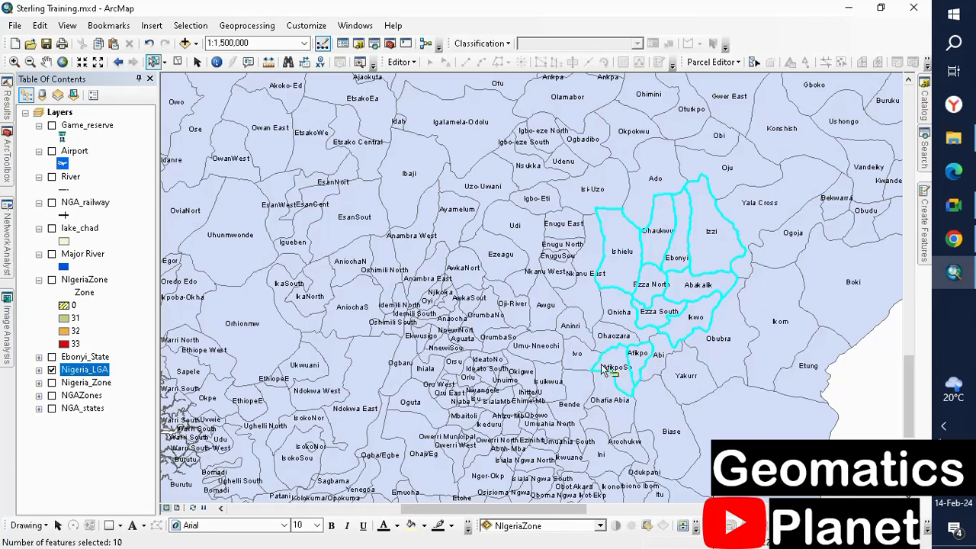
pyautogui.keyDown('shift'); pyautogui.click(575, 355); pyautogui.keyUp('shift')
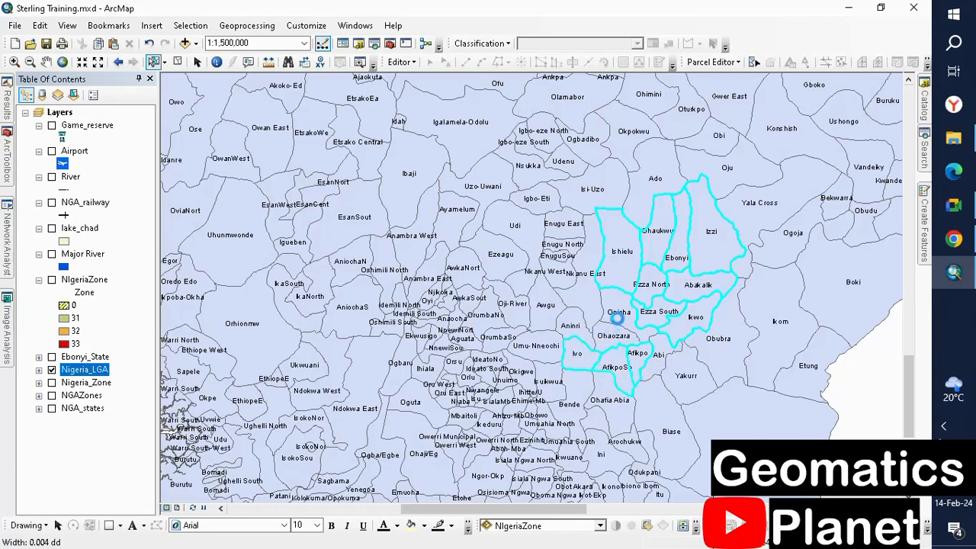
pyautogui.keyDown('shift'); pyautogui.click(617, 319); pyautogui.keyUp('shift')
pyautogui.keyDown('shift'); pyautogui.click(624, 333); pyautogui.keyUp('shift')
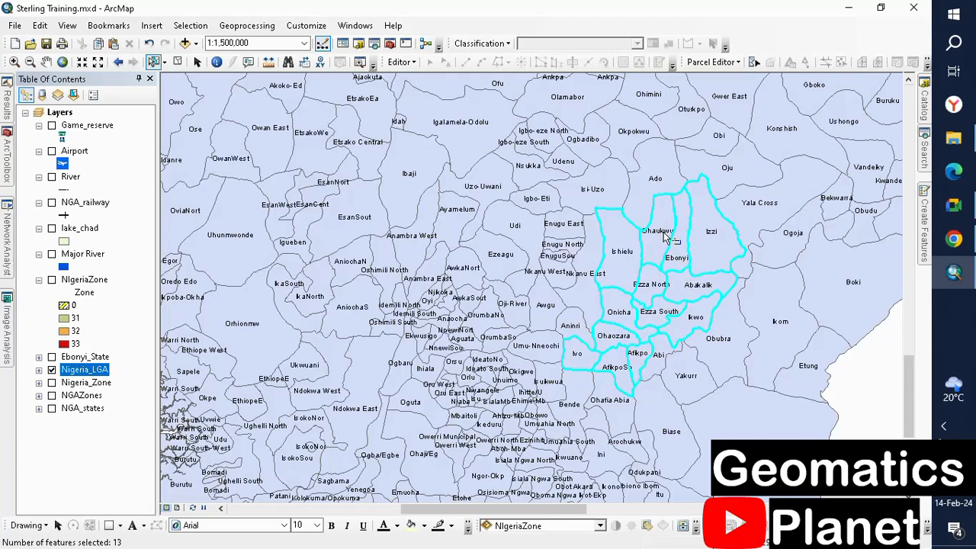
# Step: Compare the selected areas with the Ebonyi_State layer, return to Nigeria_LGA alone and clear the feature selection
pyautogui.click(52, 370)
pyautogui.click(52, 357)
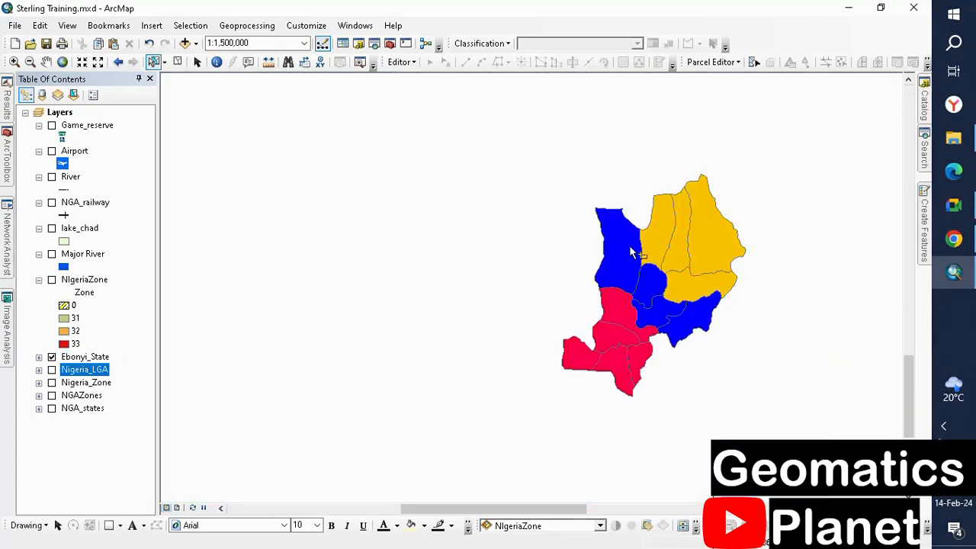
pyautogui.click(52, 357)
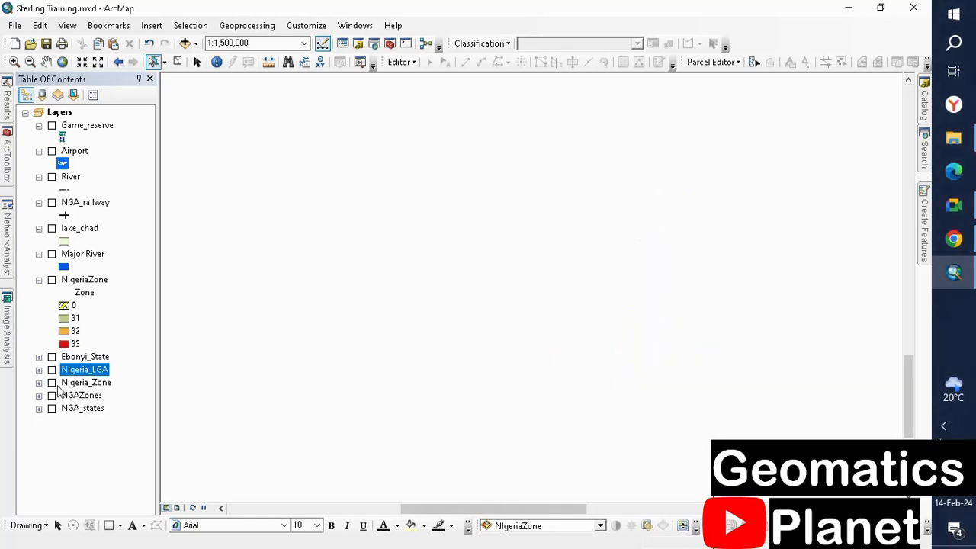
pyautogui.click(52, 369)
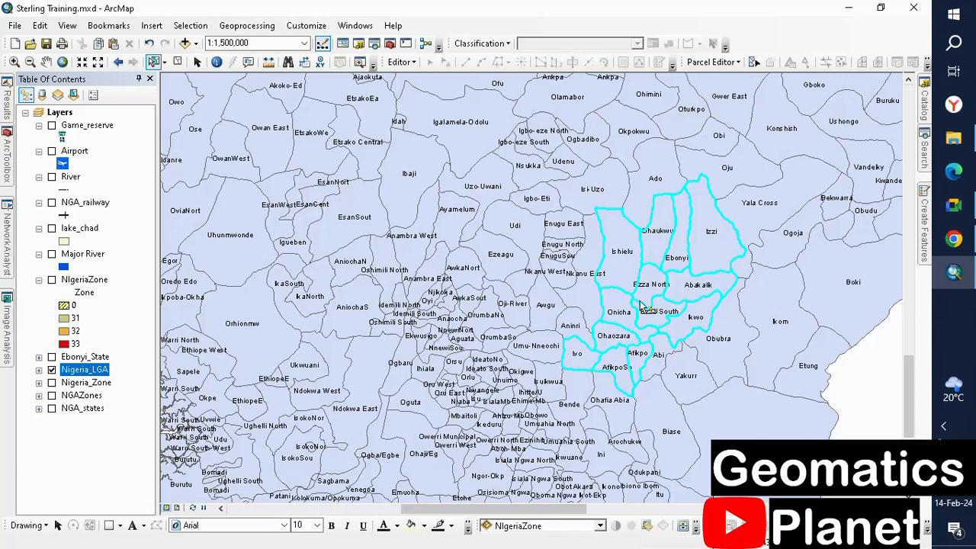
pyautogui.scroll(2, 625, 307)
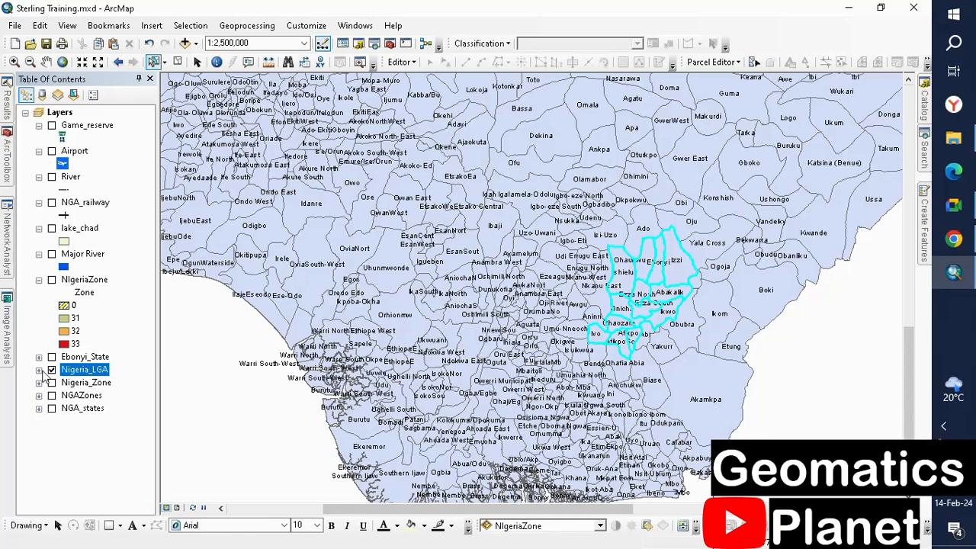
pyautogui.click(176, 63)
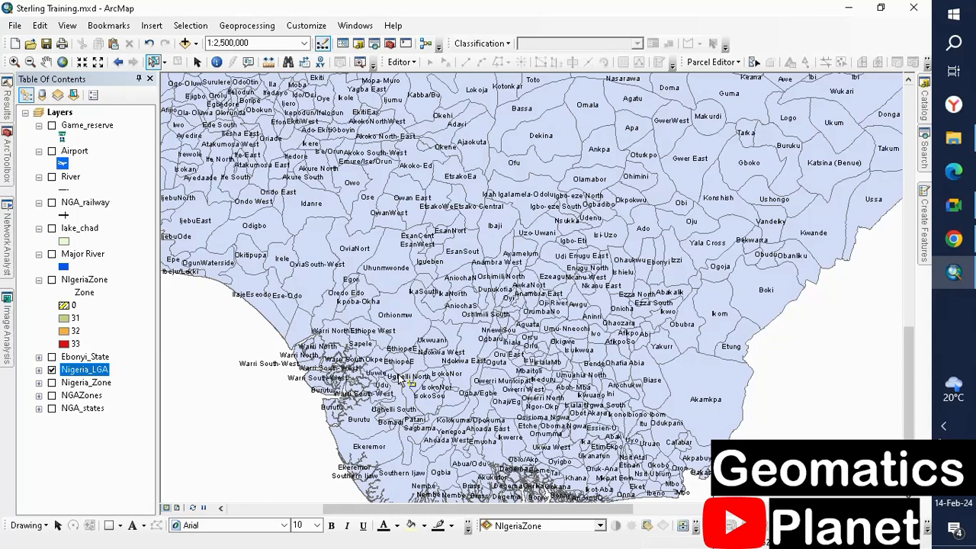
# Step: Display the Ebonyi_State layer over Nigeria_LGA and examine how its areas line up with the local government boundaries
pyautogui.click(192, 27)
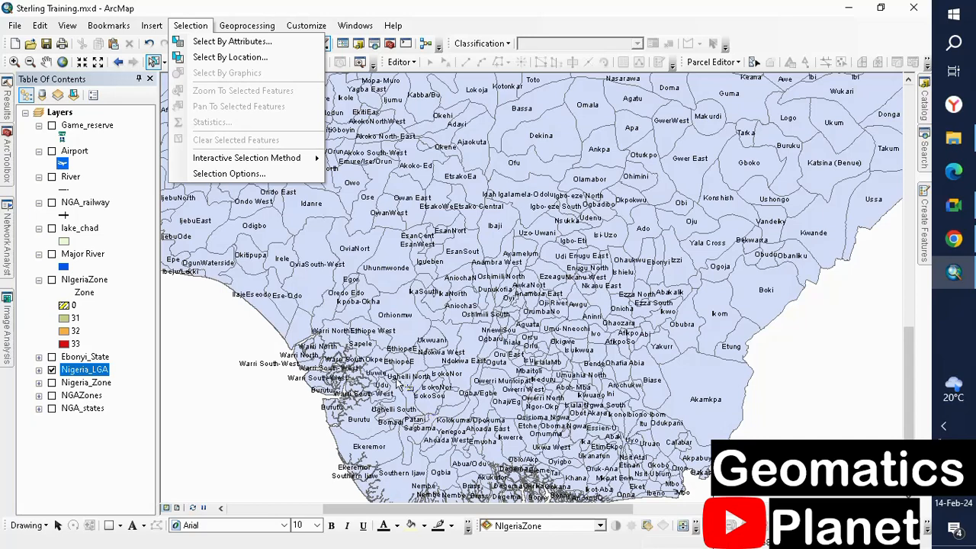
pyautogui.click(52, 357)
pyautogui.click(52, 369)
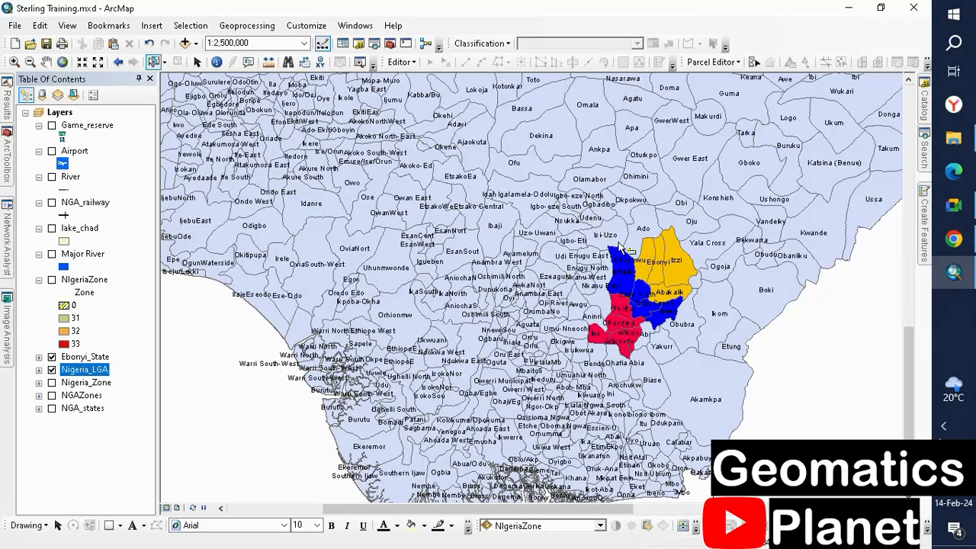
pyautogui.scroll(3, 627, 250)
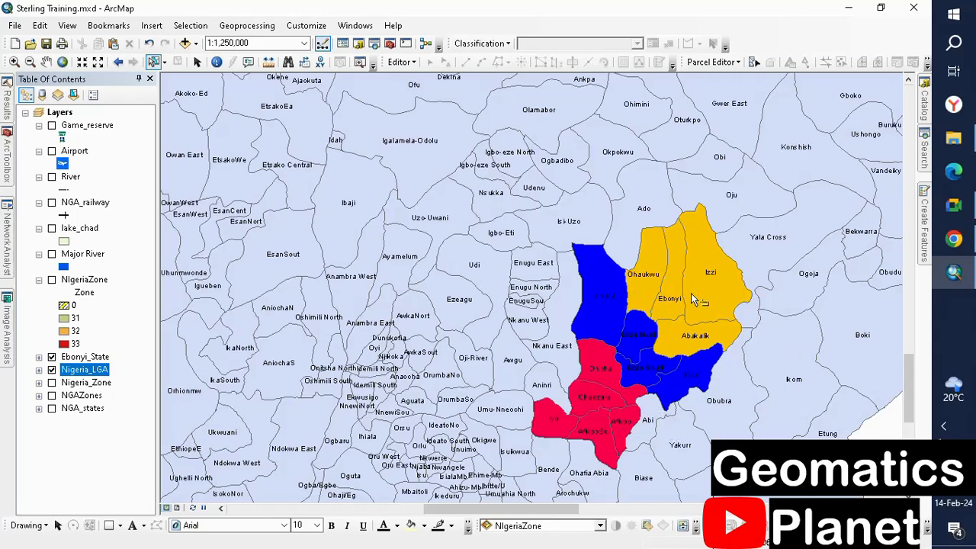
pyautogui.click(51, 356)
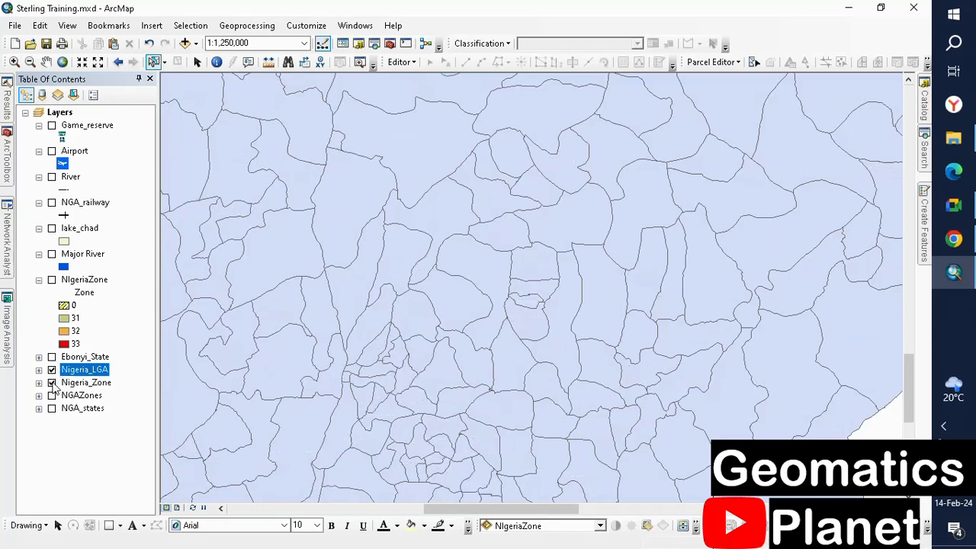
pyautogui.click(52, 357)
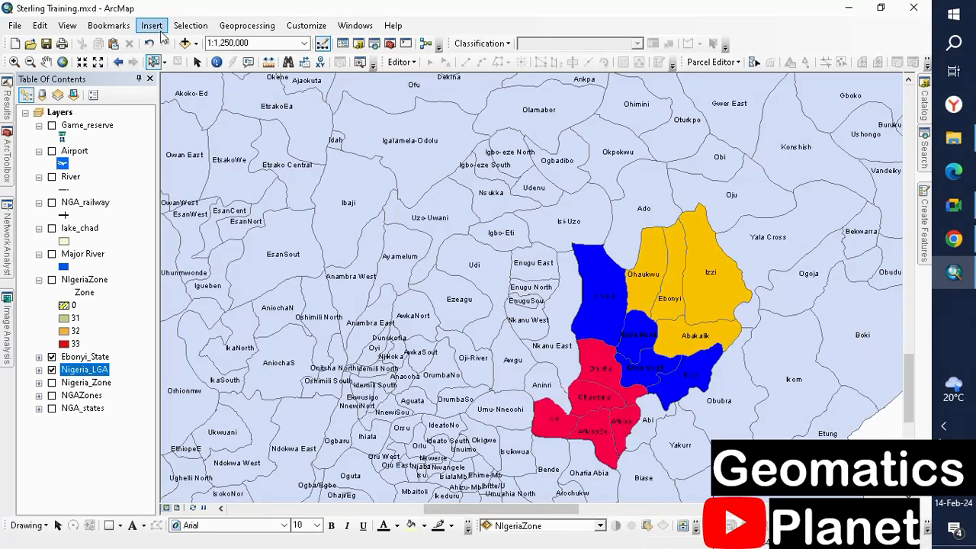
# Step: Set up Select By Location with Nigeria_LGA as the target layer and Ebonyi_State as the source layer
pyautogui.click(190, 25)
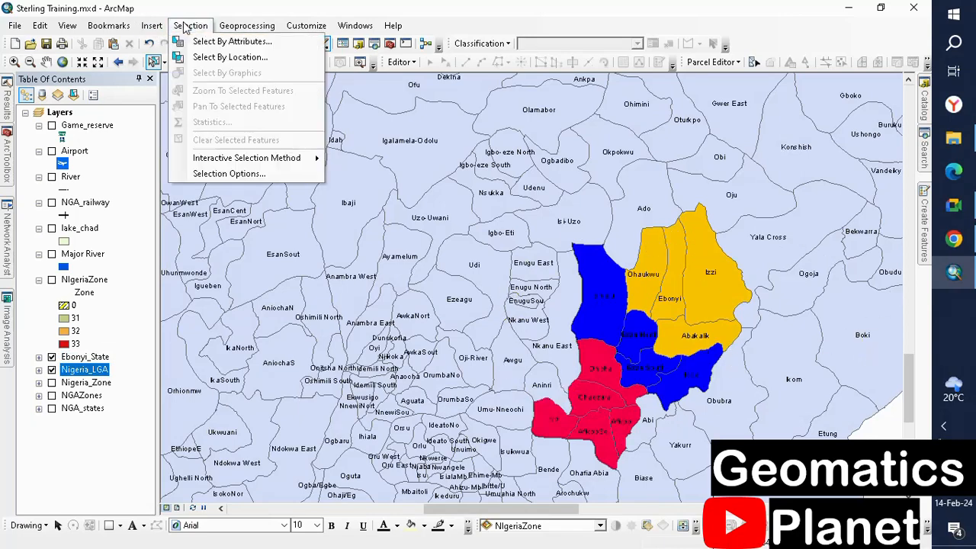
pyautogui.click(204, 59)
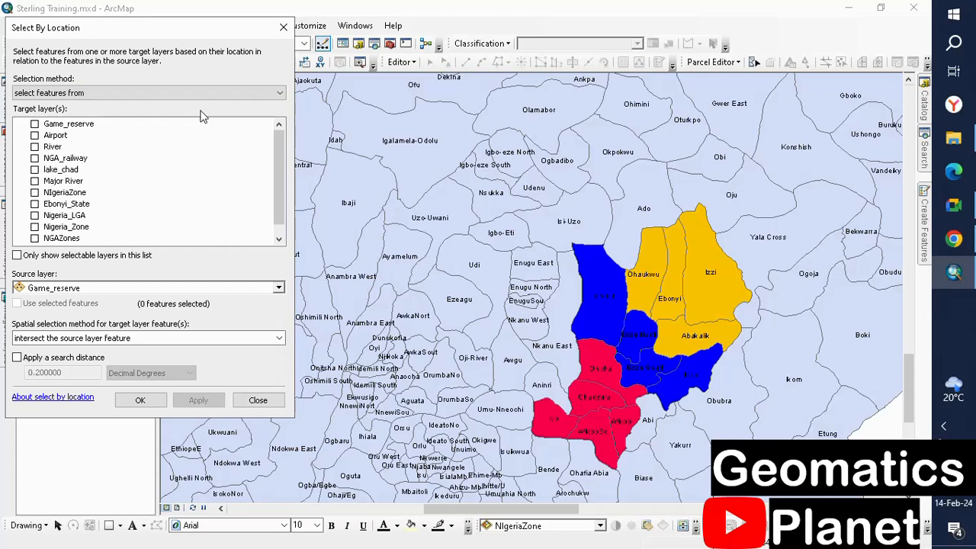
pyautogui.moveTo(203, 32); pyautogui.dragTo(398, 46)
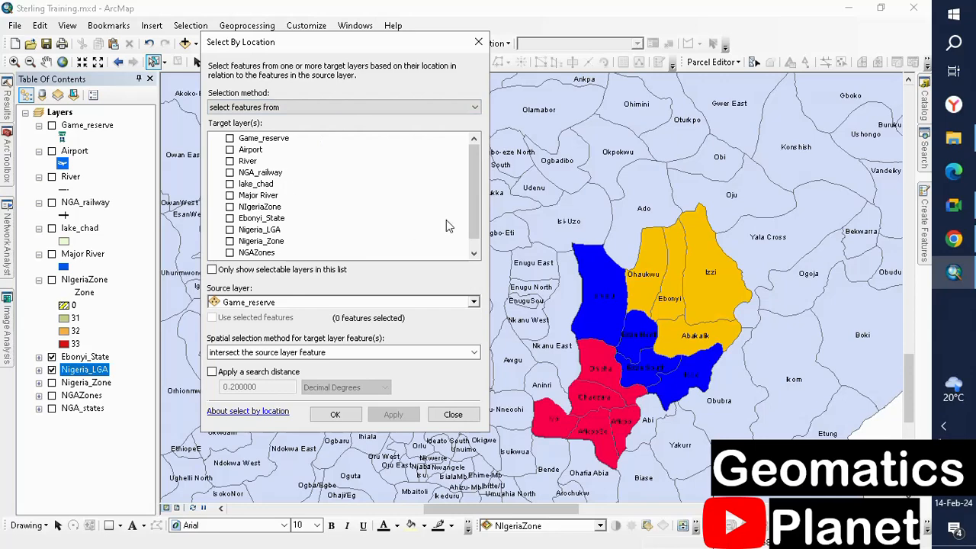
pyautogui.click(230, 230)
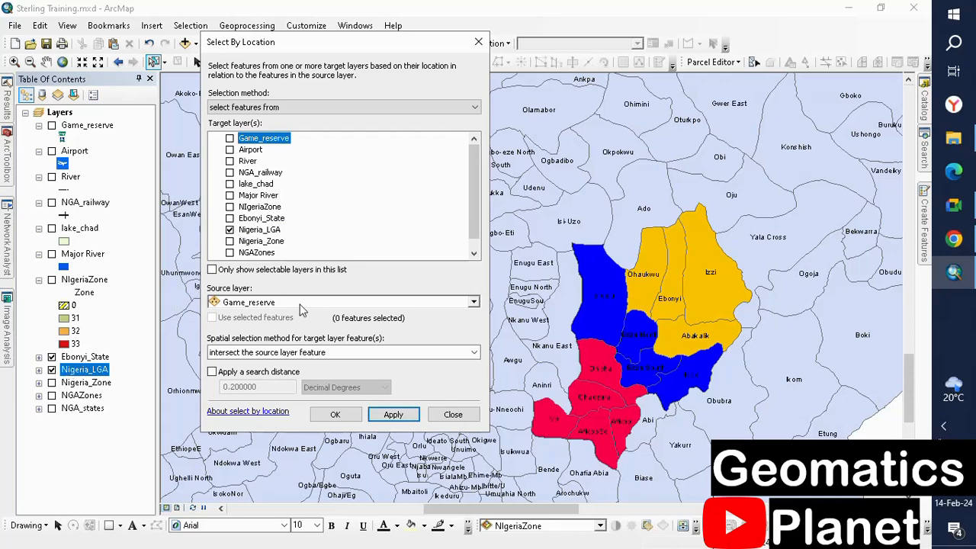
pyautogui.click(474, 303)
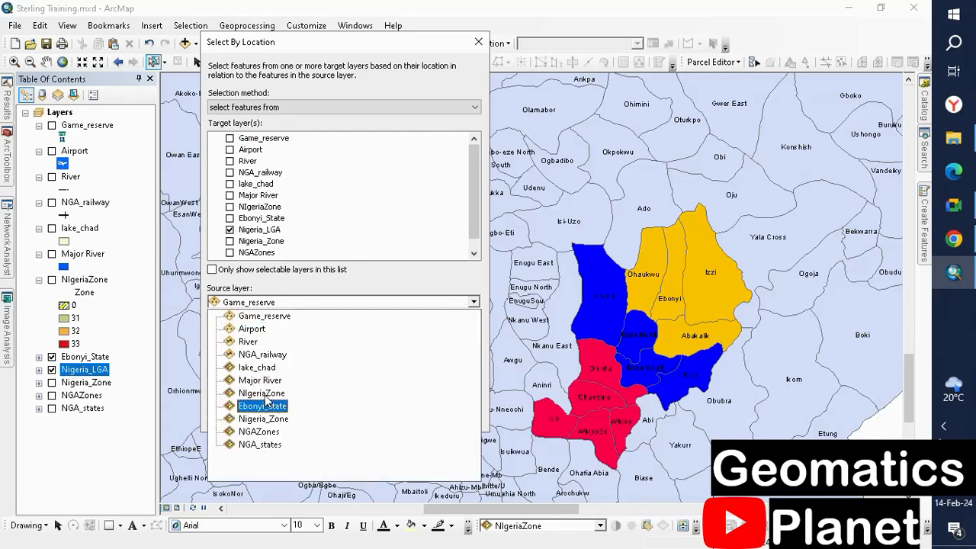
pyautogui.click(263, 406)
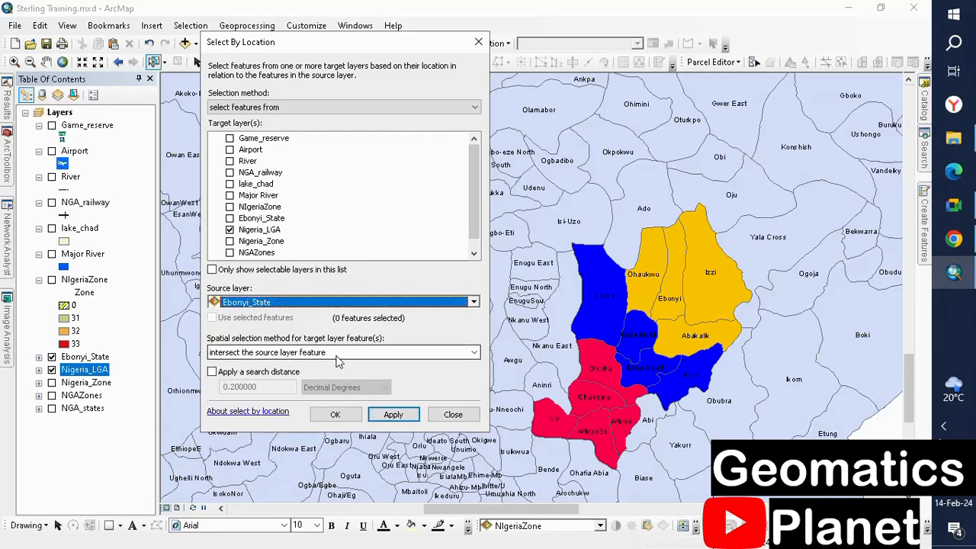
# Step: Select the Nigeria_LGA features that intersect the source layer and inspect them with Ebonyi_State temporarily hidden
pyautogui.click(390, 414)
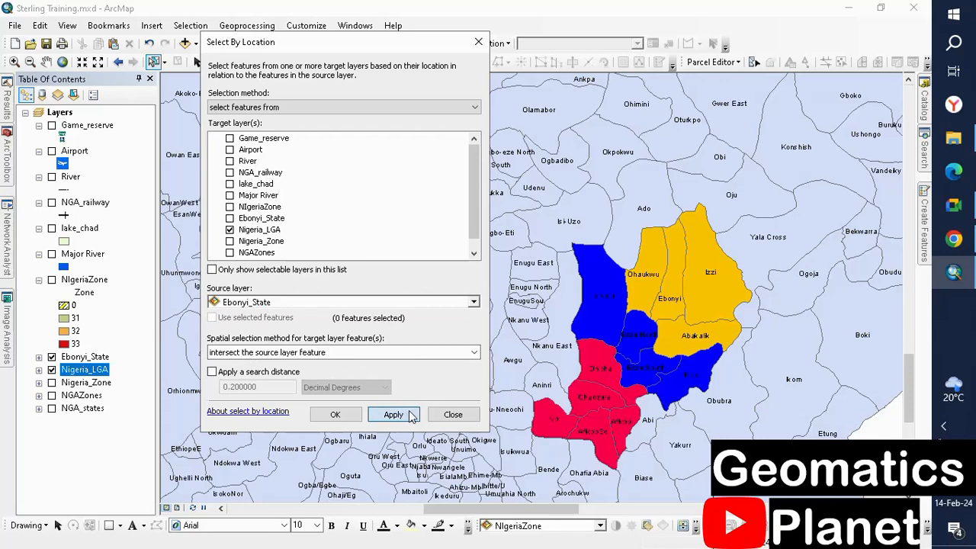
pyautogui.click(51, 356)
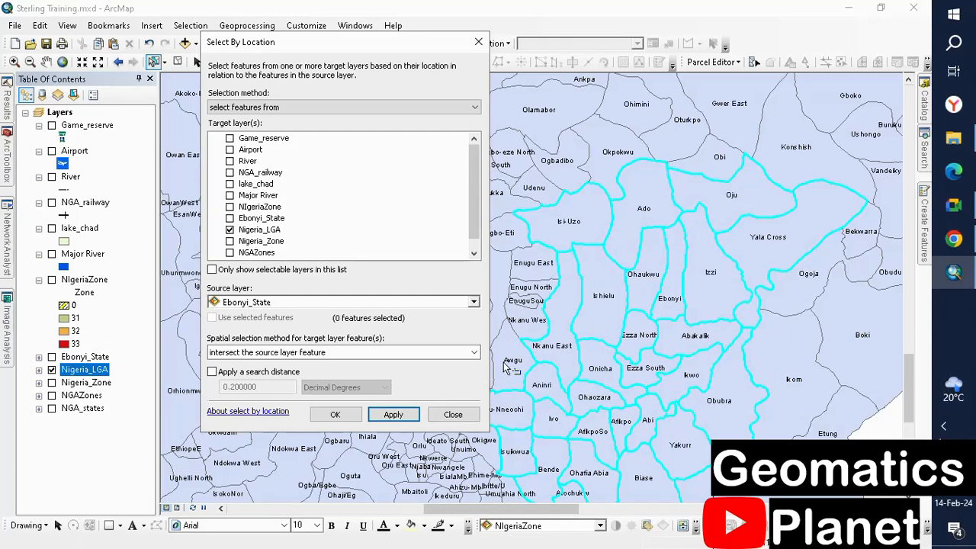
pyautogui.click(51, 357)
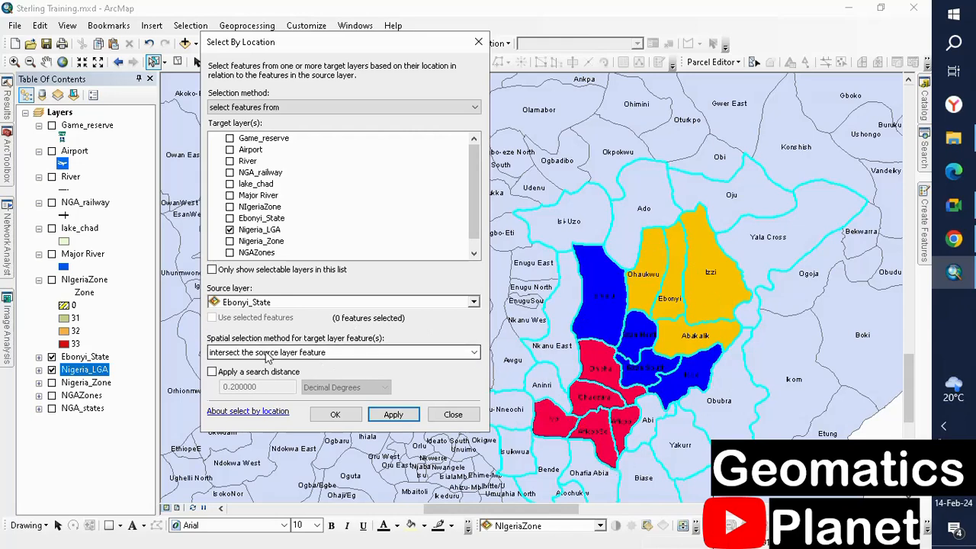
# Step: Change the spatial selection method to "contain the source layer feature" and apply it to Nigeria_LGA
pyautogui.click(468, 354)
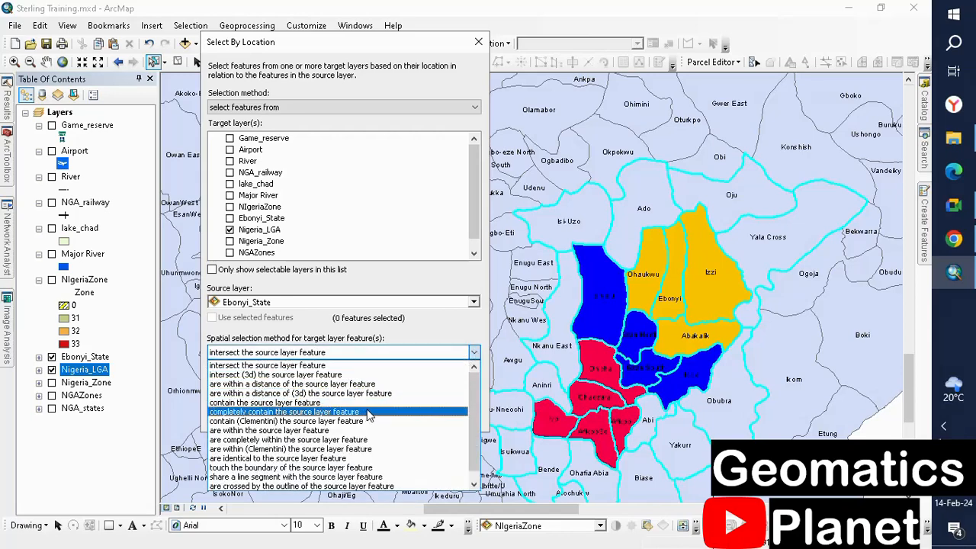
pyautogui.click(350, 404)
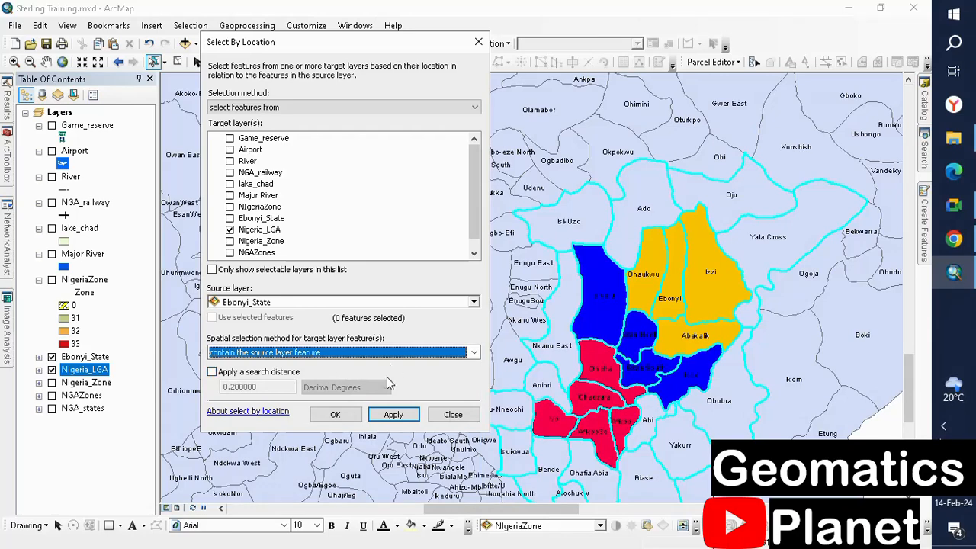
pyautogui.click(391, 415)
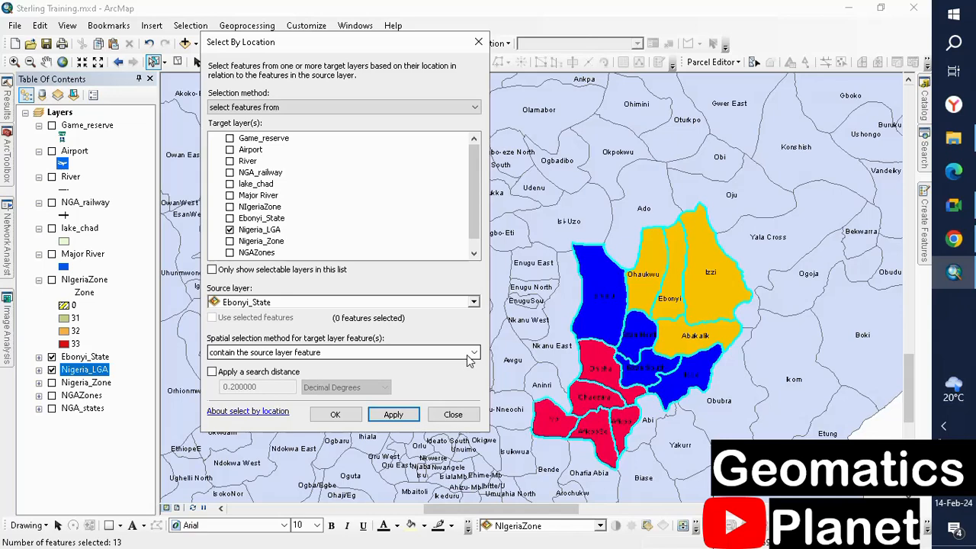
# Step: Try the selection with a search distance of 1 kilometer applied to the contain method
pyautogui.click(239, 372)
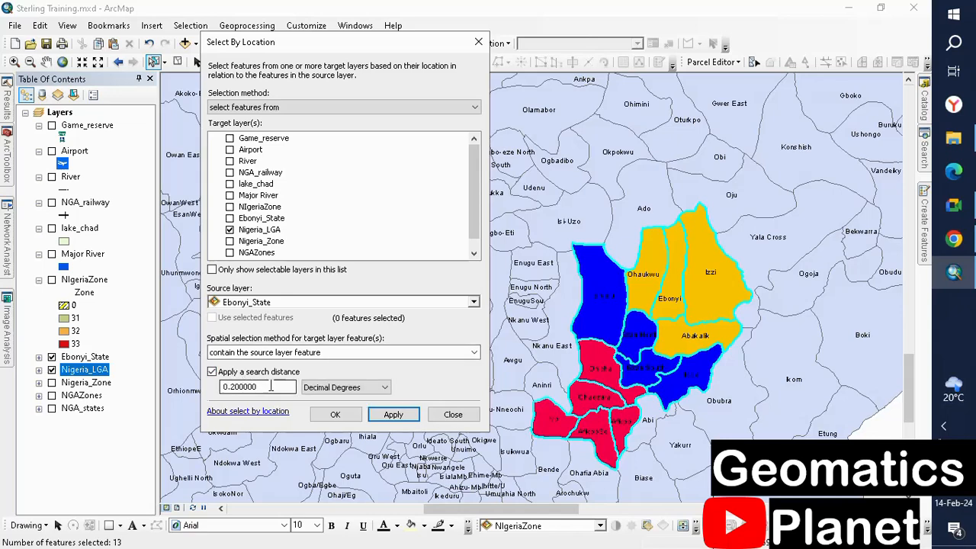
pyautogui.click(339, 387)
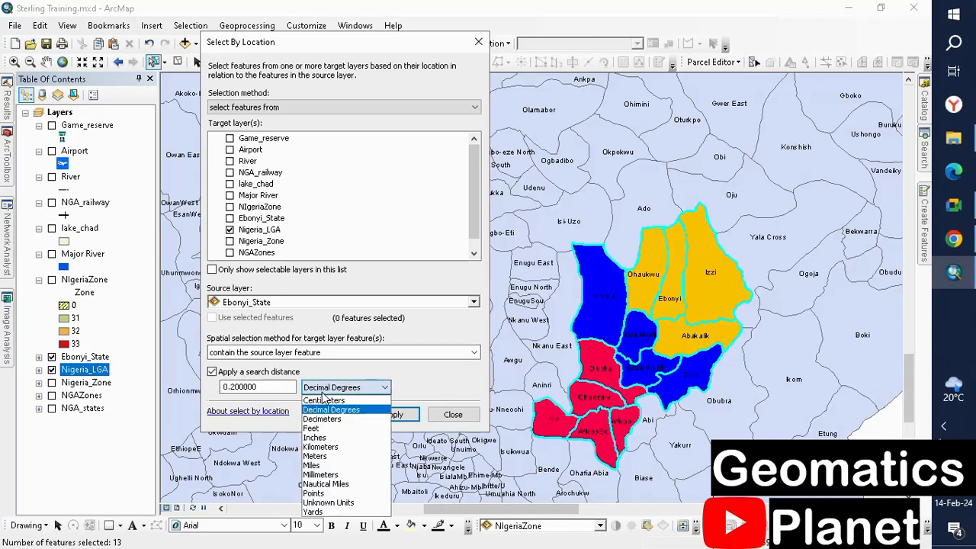
pyautogui.click(320, 447)
pyautogui.moveTo(261, 387); pyautogui.dragTo(162, 387)
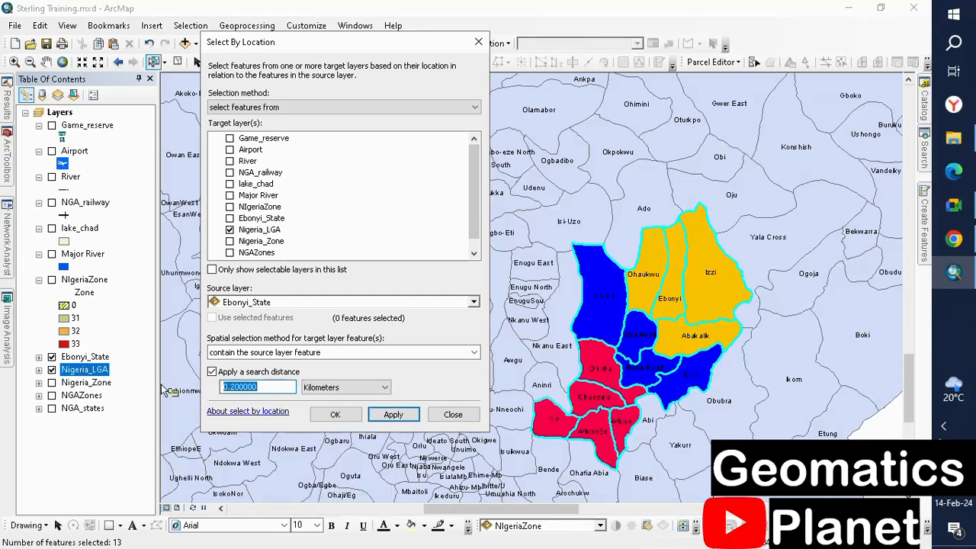
pyautogui.write('1')
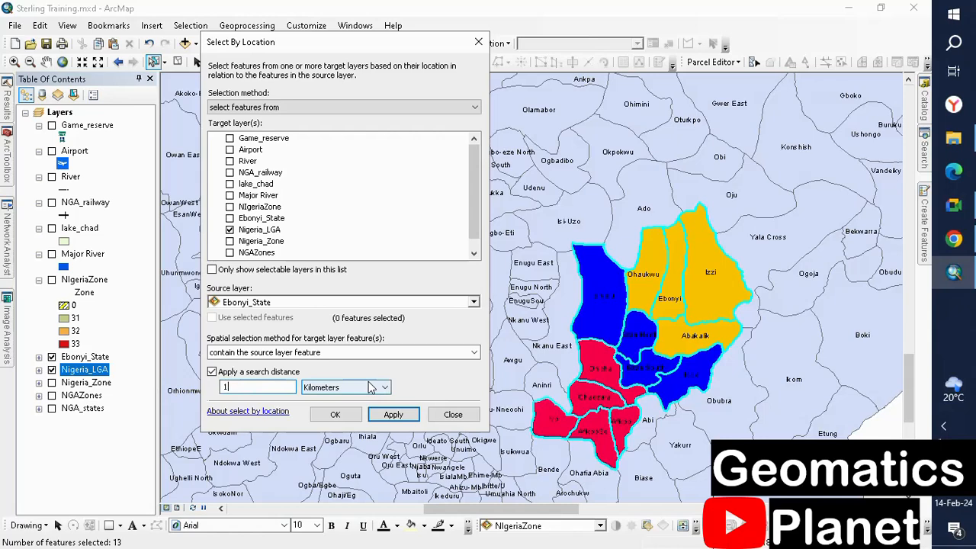
pyautogui.click(386, 413)
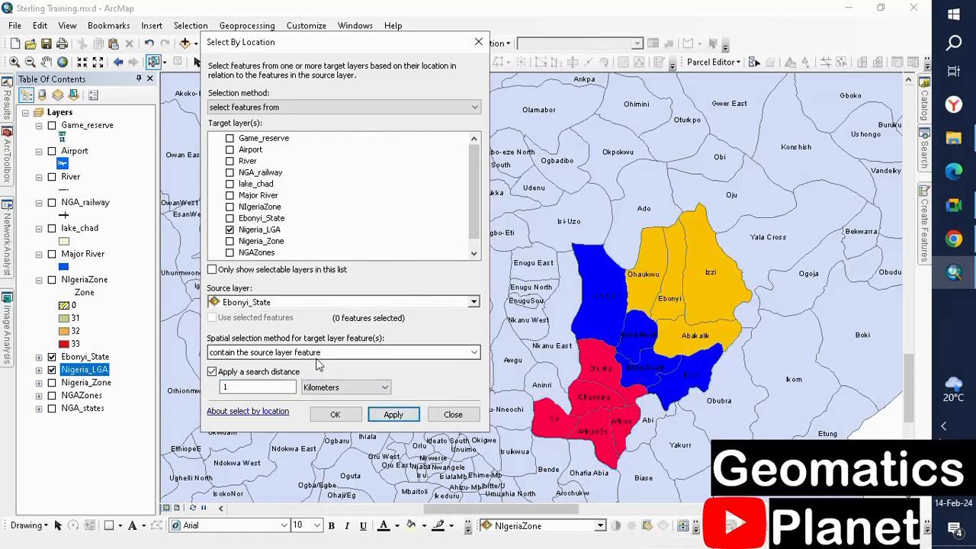
# Step: Turn off the search distance, reapply the containment selection to Nigeria_LGA and finish Select By Location
pyautogui.click(257, 371)
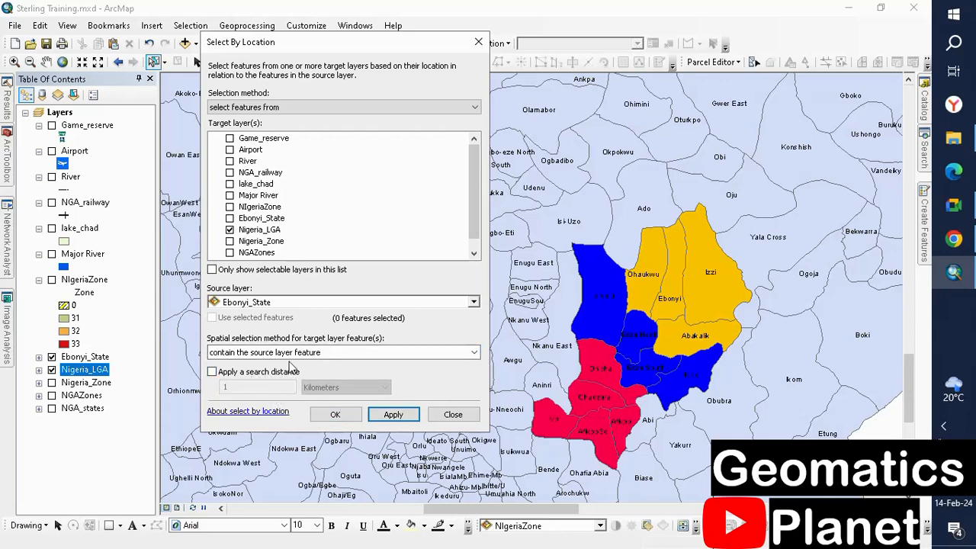
pyautogui.click(392, 414)
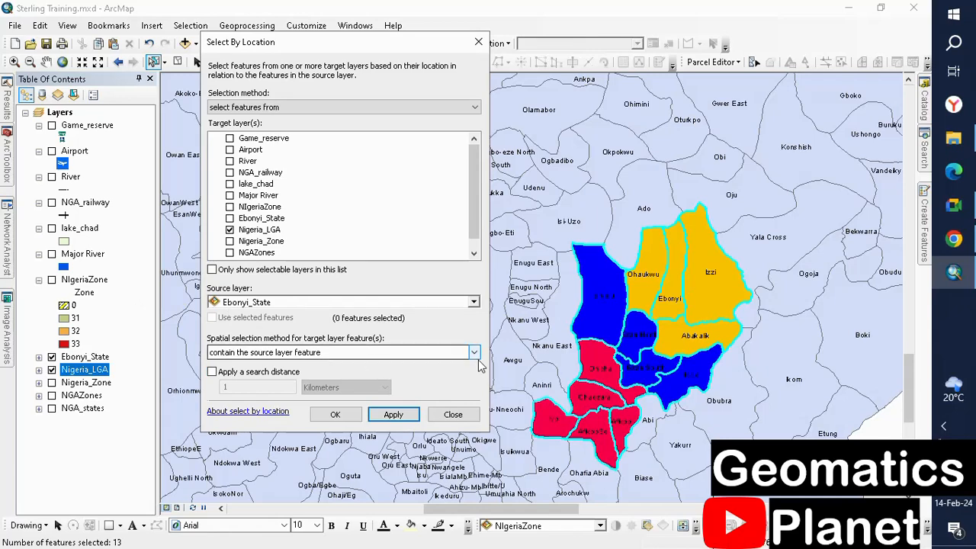
pyautogui.click(345, 414)
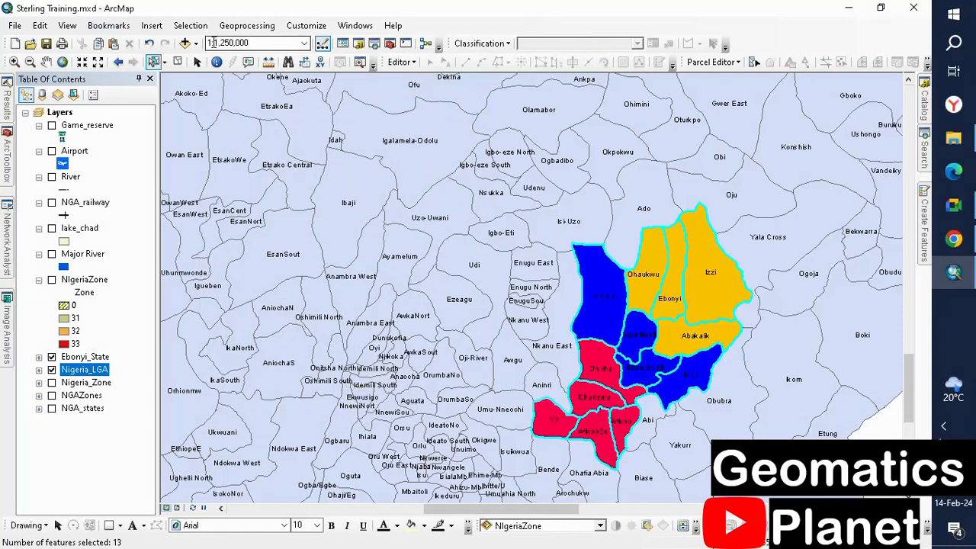
# Step: Clear the selected features and set up Select By Attributes with Nigeria_LGA as the layer
pyautogui.click(177, 61)
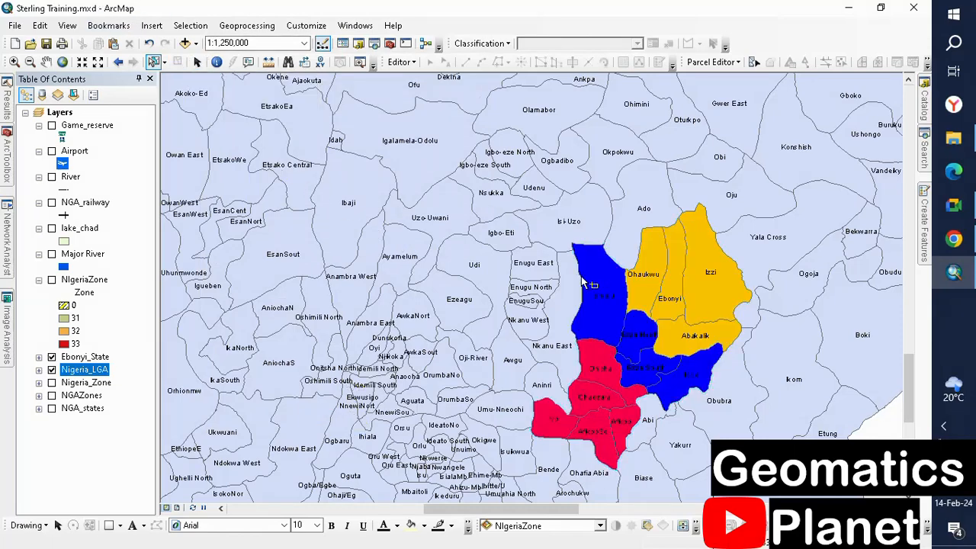
pyautogui.click(189, 25)
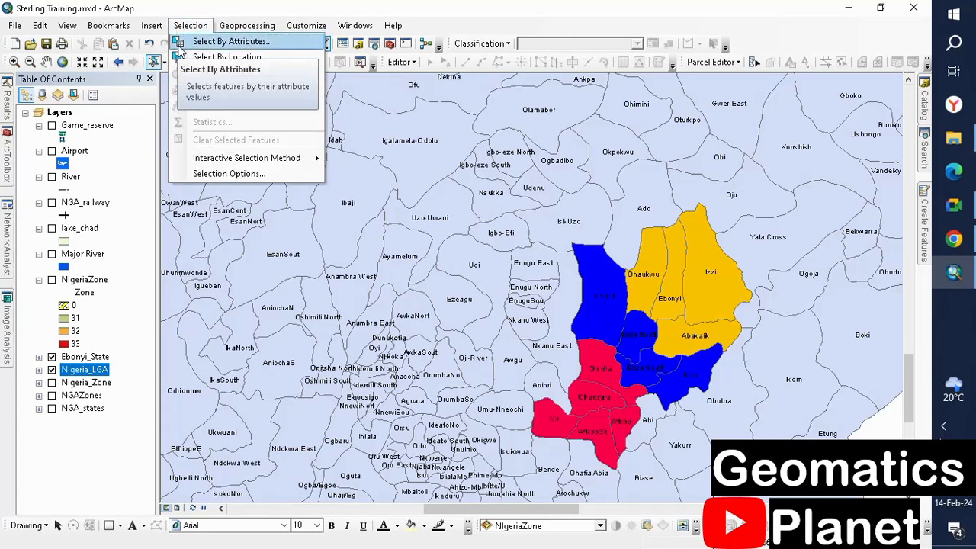
pyautogui.click(180, 46)
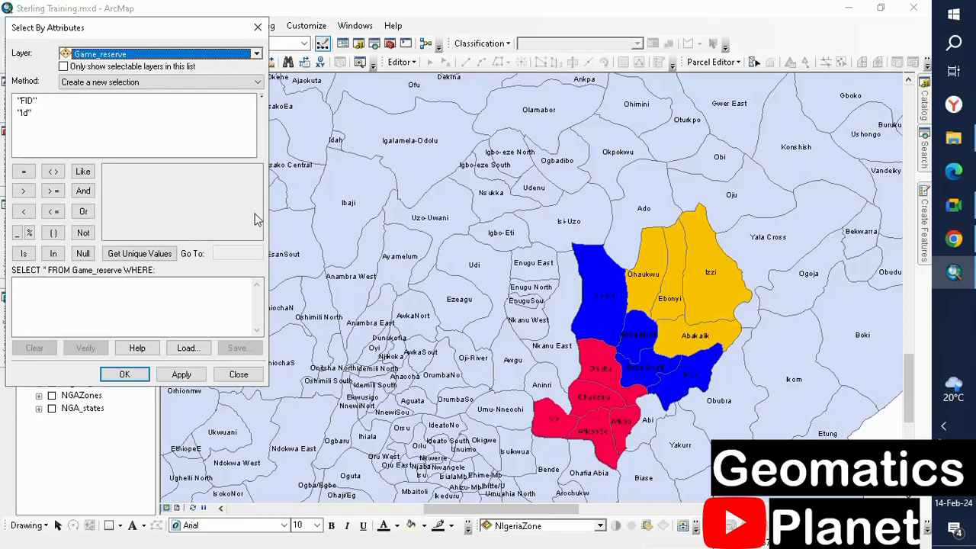
pyautogui.moveTo(162, 30); pyautogui.dragTo(378, 39)
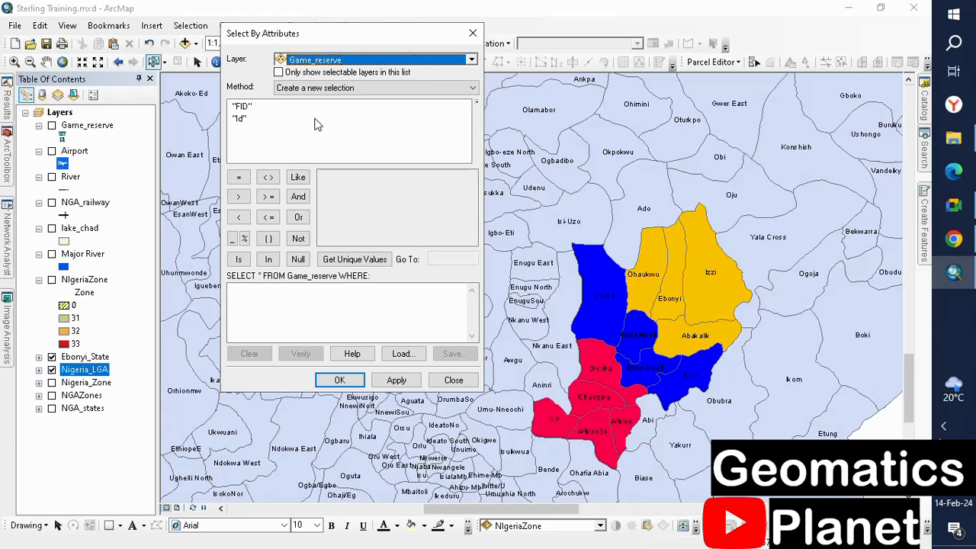
pyautogui.click(396, 58)
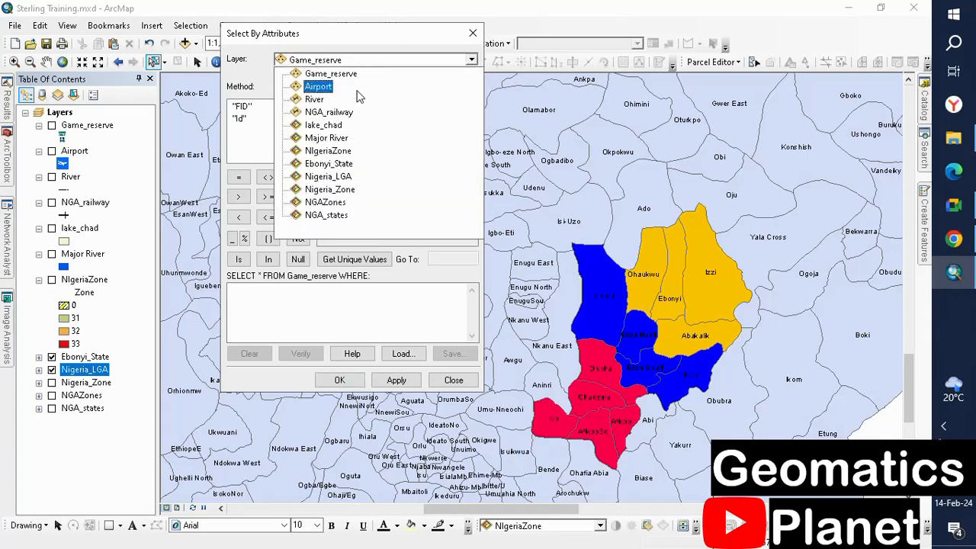
pyautogui.click(351, 177)
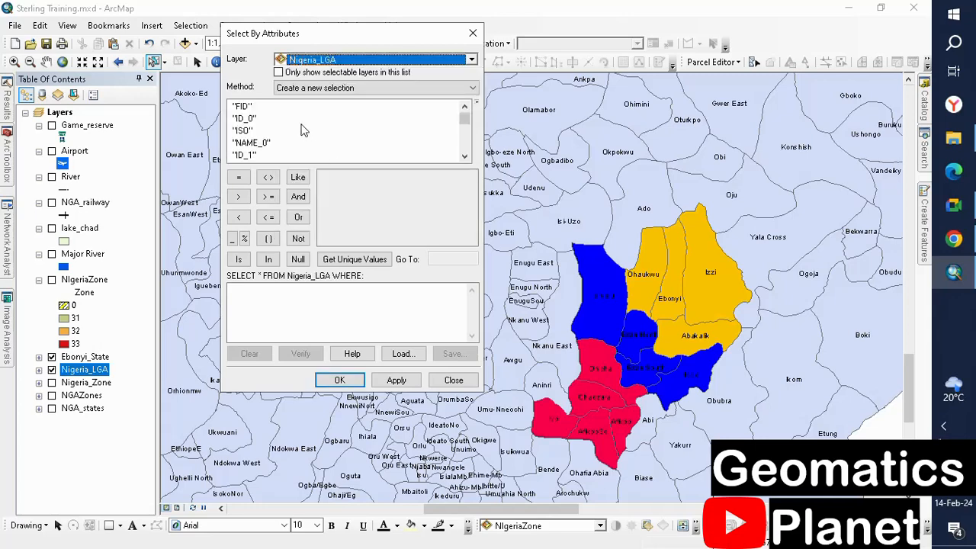
# Step: Open the Nigeria_LGA attribute table beside the query dialog and examine its name fields and records
pyautogui.scroll(-2, 303, 131)
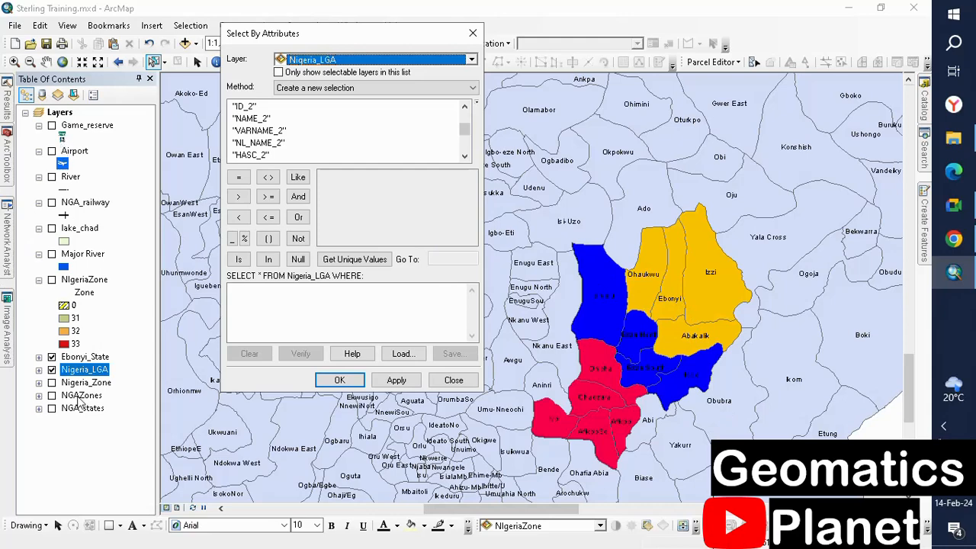
pyautogui.rightClick(91, 371)
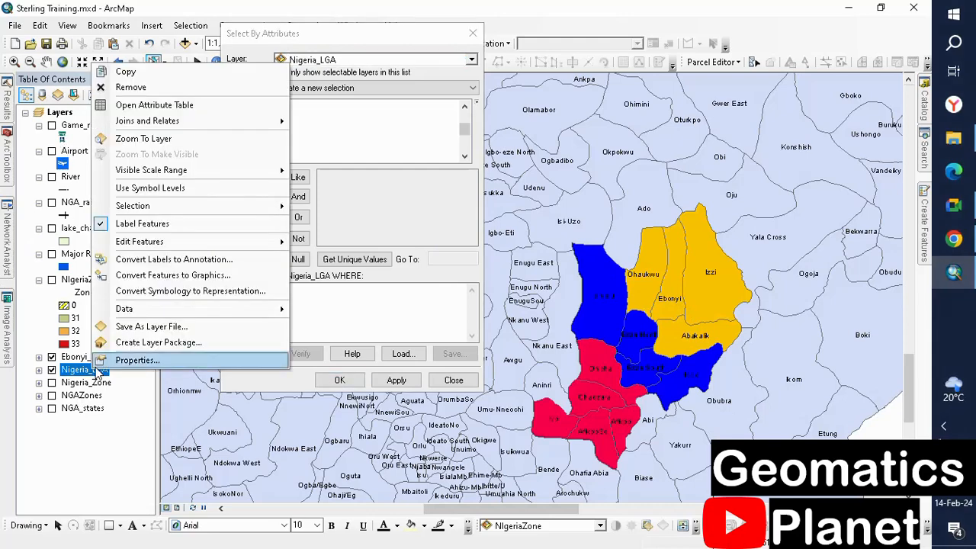
pyautogui.click(172, 108)
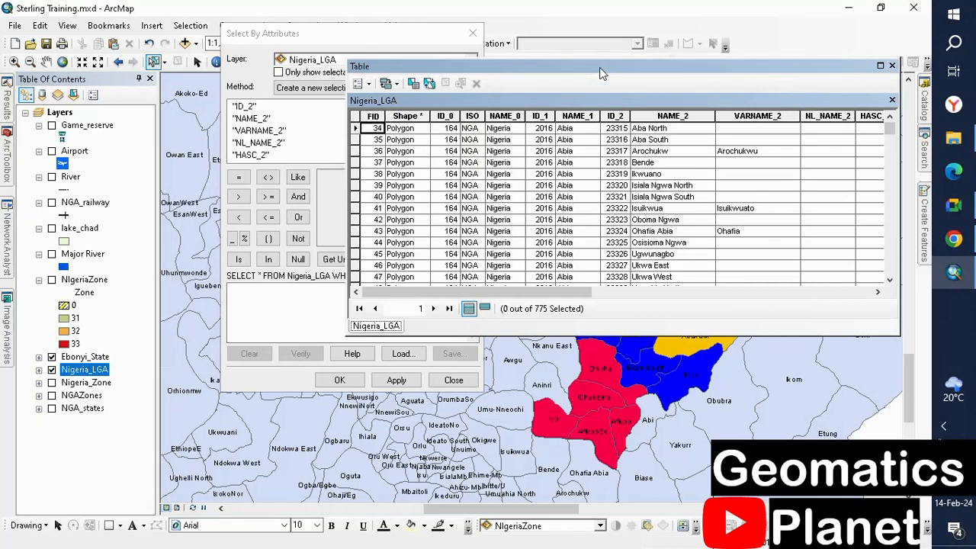
pyautogui.moveTo(599, 67); pyautogui.dragTo(739, 57)
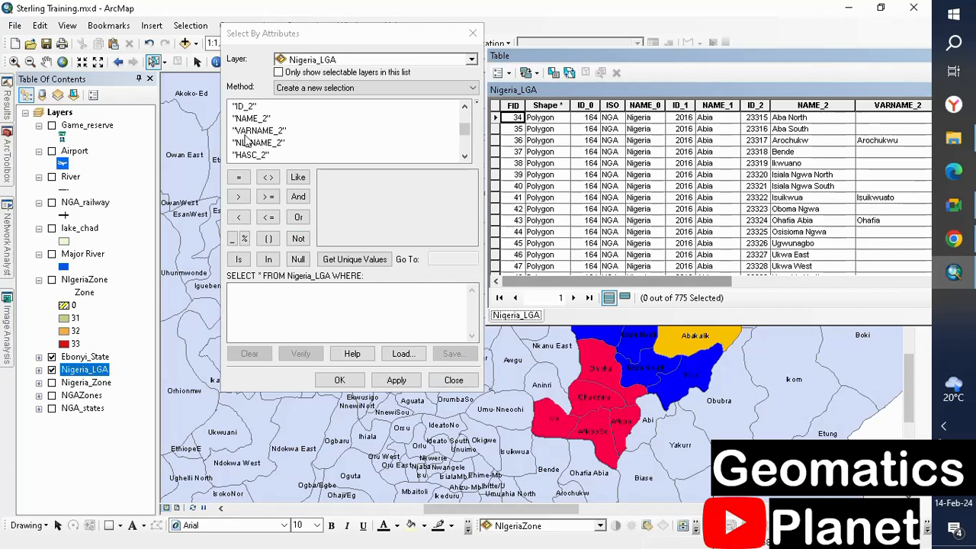
pyautogui.scroll(-9, 838, 183)
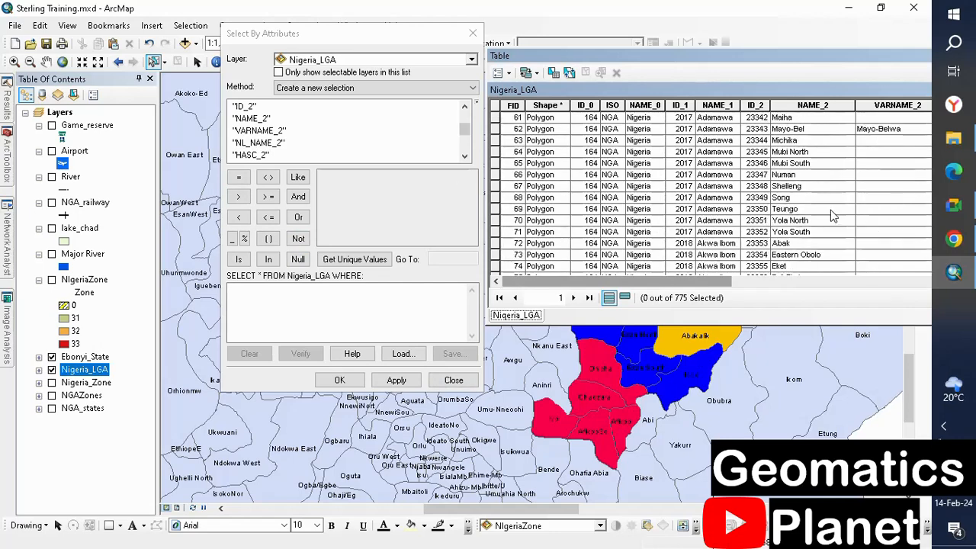
pyautogui.scroll(-20, 833, 217)
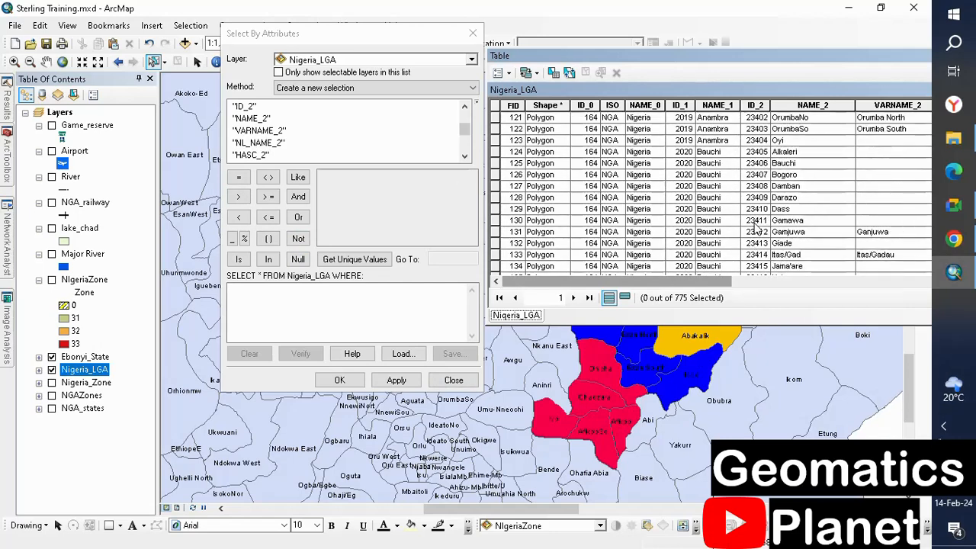
pyautogui.scroll(13, 755, 221)
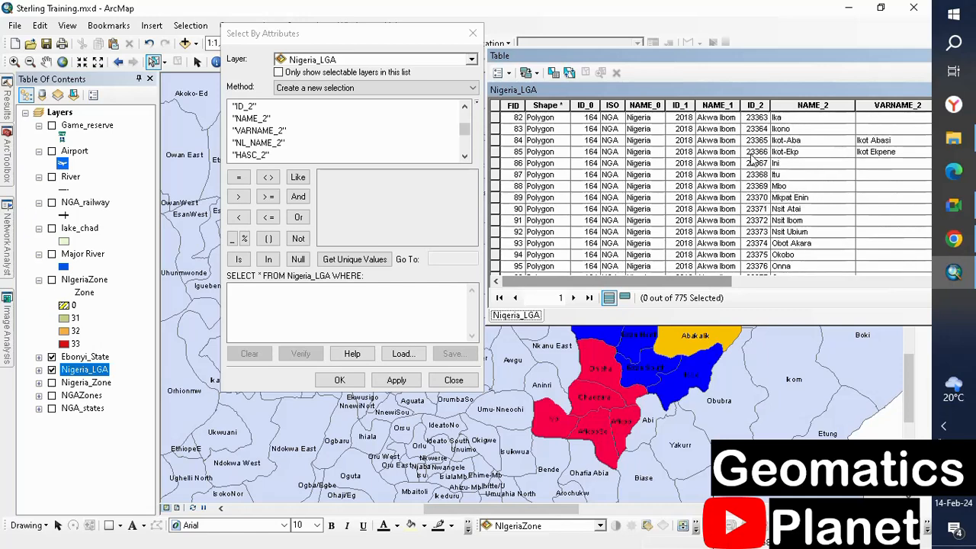
# Step: Switch to the Google Meet call and stop the current screen presentation
pyautogui.click(953, 204)
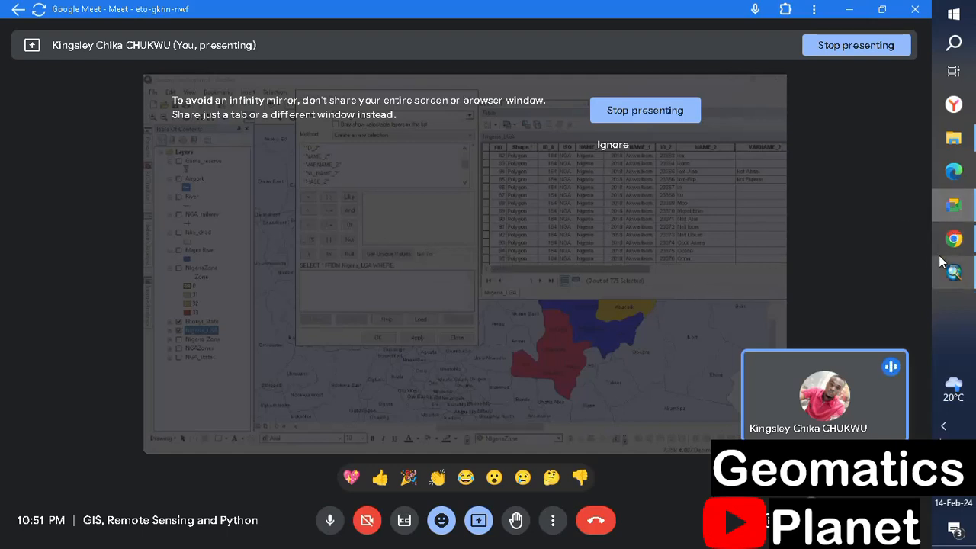
pyautogui.moveTo(952, 277)
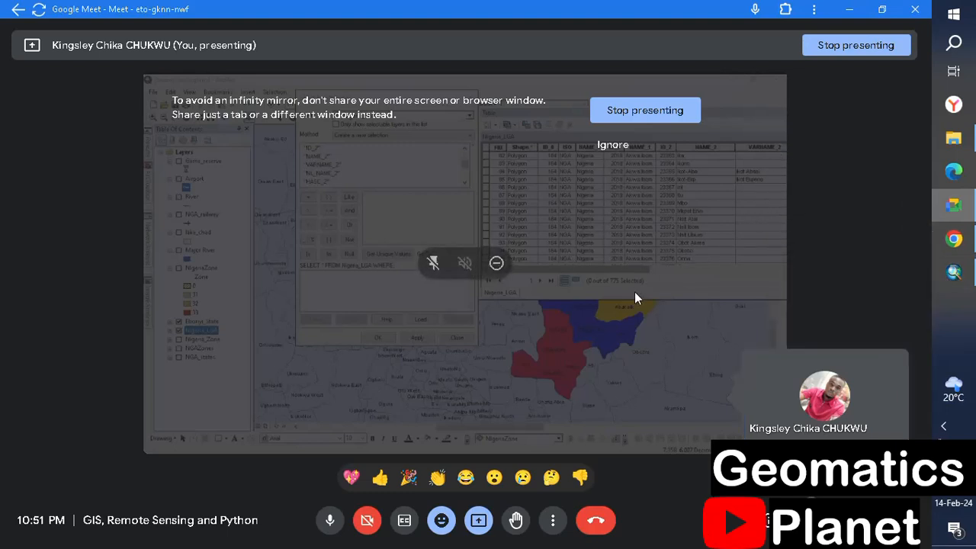
pyautogui.click(481, 521)
pyautogui.click(526, 475)
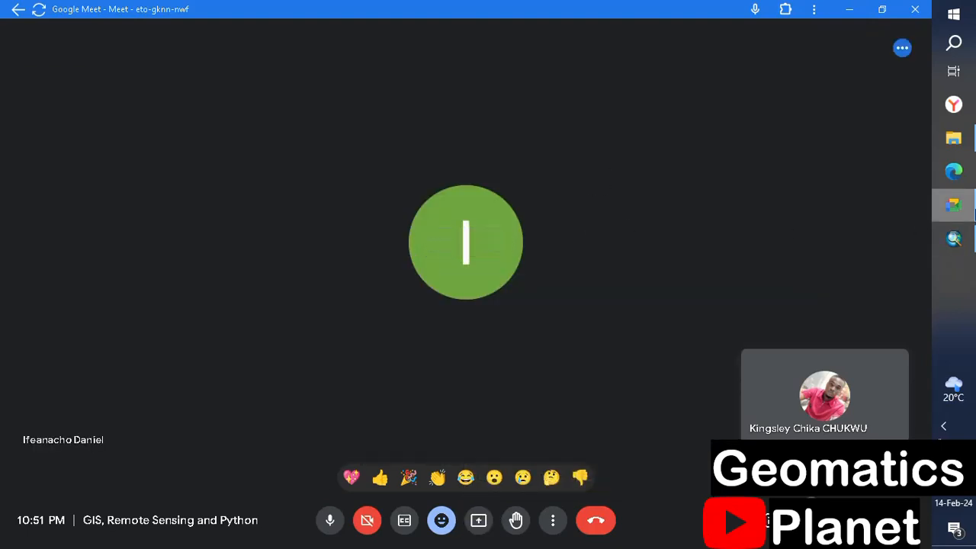
# Step: Start a new presentation in the meeting that shares the entire screen
pyautogui.click(477, 519)
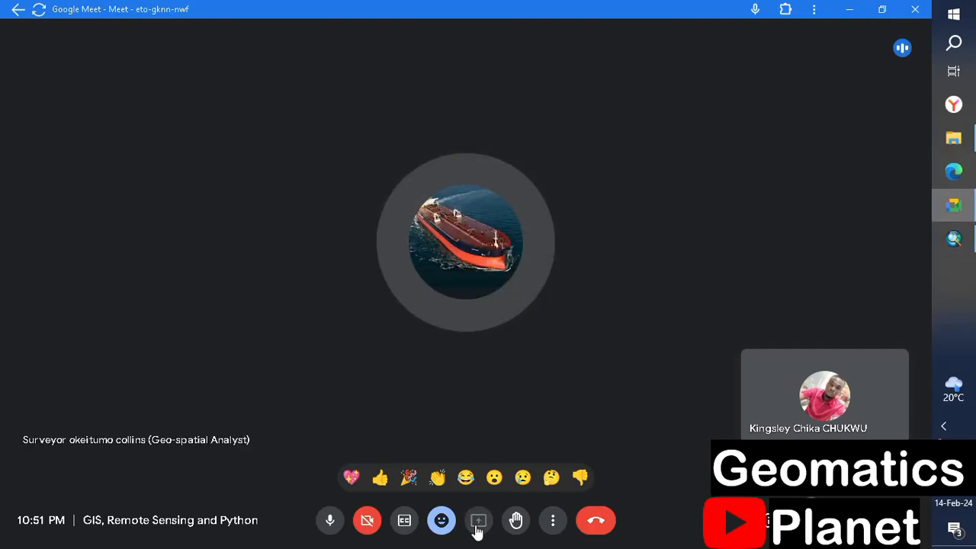
pyautogui.click(594, 90)
pyautogui.click(426, 194)
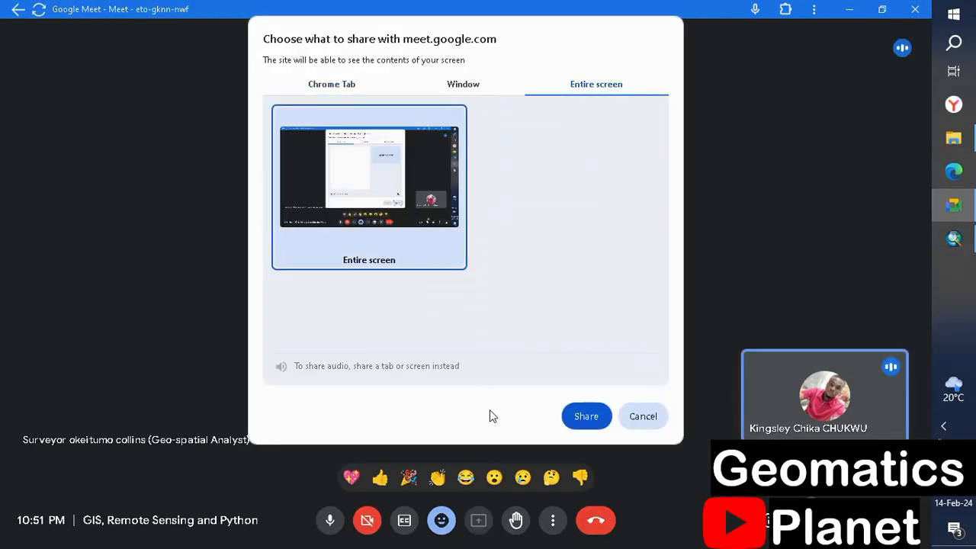
pyautogui.click(589, 416)
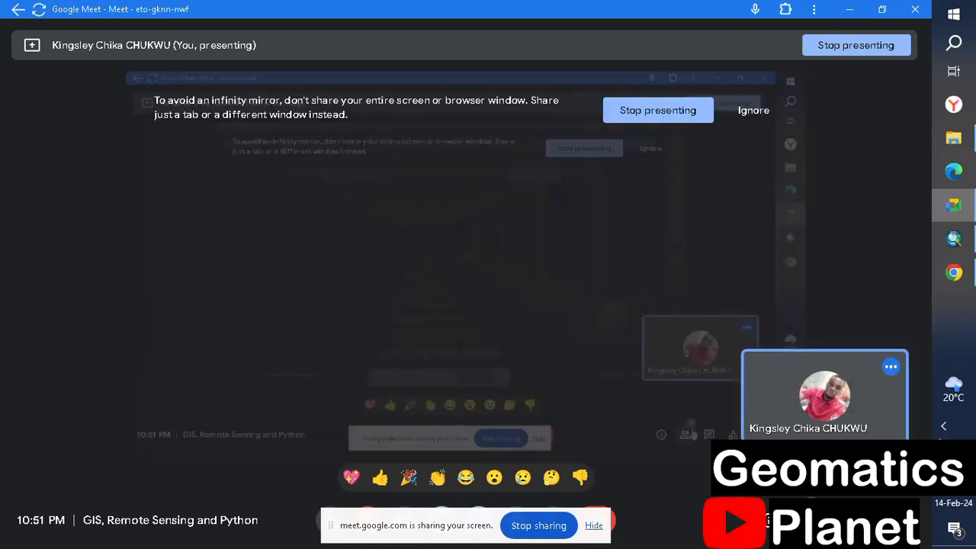
# Step: Check the meeting's participant list, hide the screen-sharing notice and return to ArcMap
pyautogui.click(805, 520)
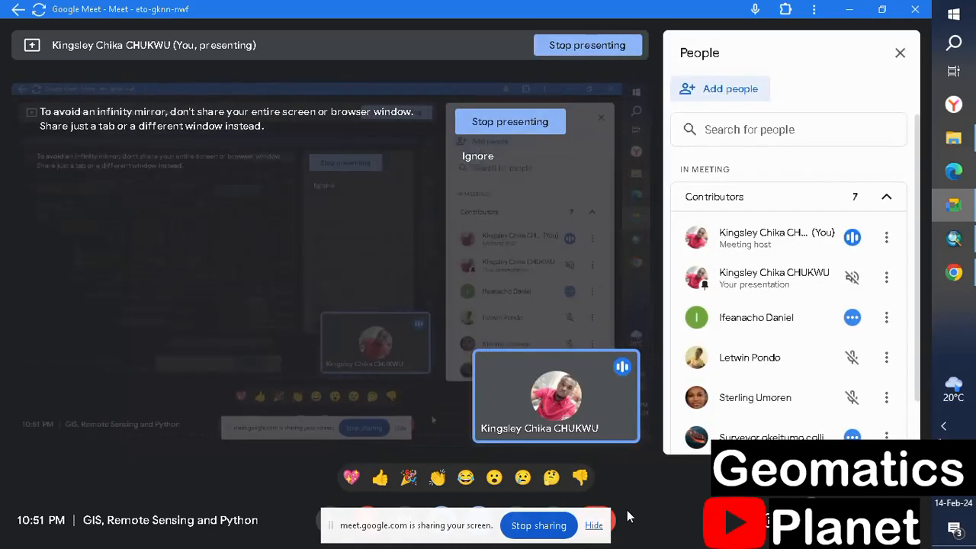
pyautogui.click(596, 525)
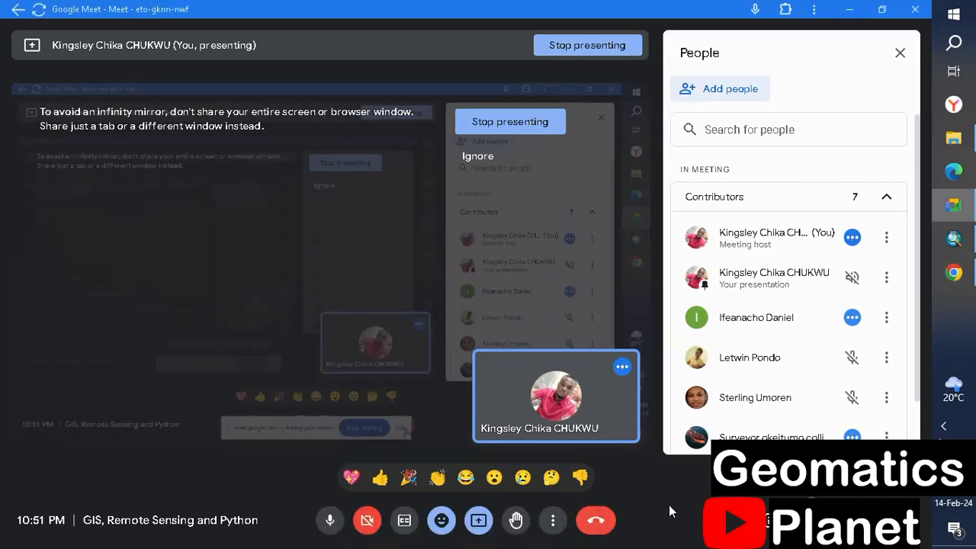
pyautogui.click(899, 53)
pyautogui.click(954, 241)
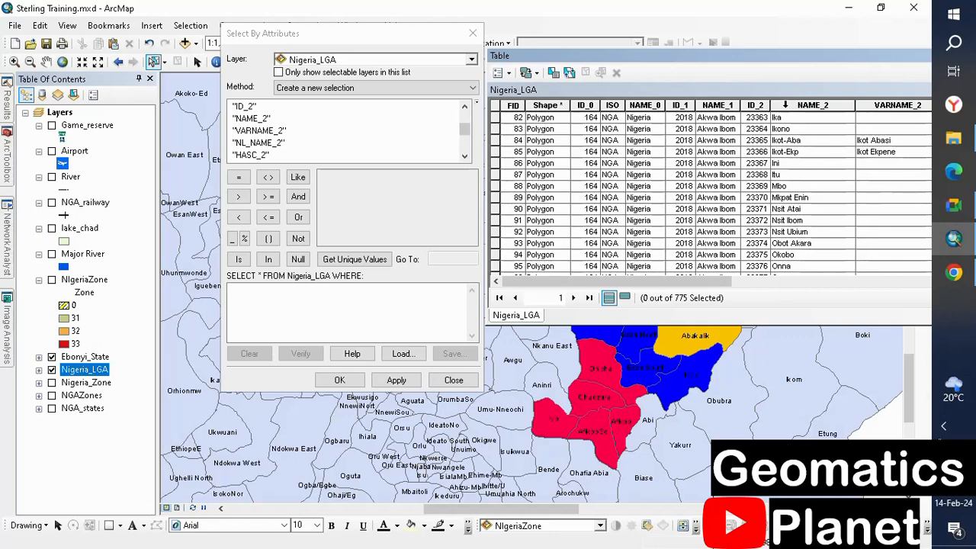
# Step: Add the "NAME_2" field to the Nigeria_LGA query expression and highlight the NAME_2 column in the attribute table
pyautogui.scroll(-3, 259, 157)
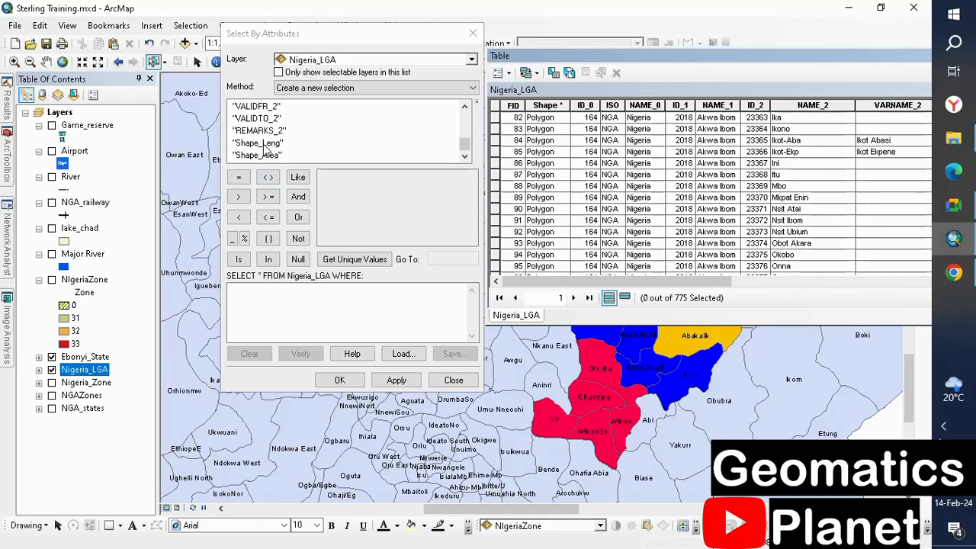
pyautogui.scroll(2, 270, 153)
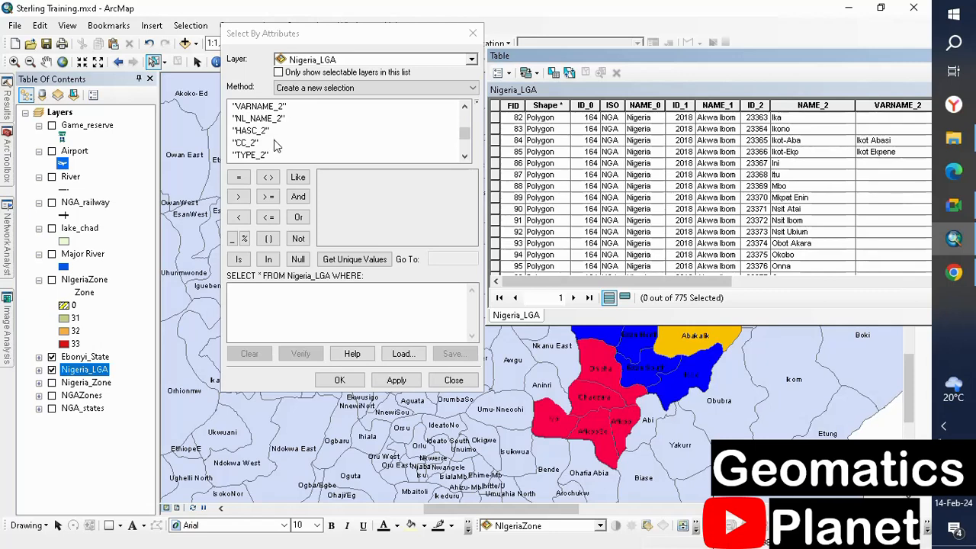
pyautogui.scroll(1, 266, 145)
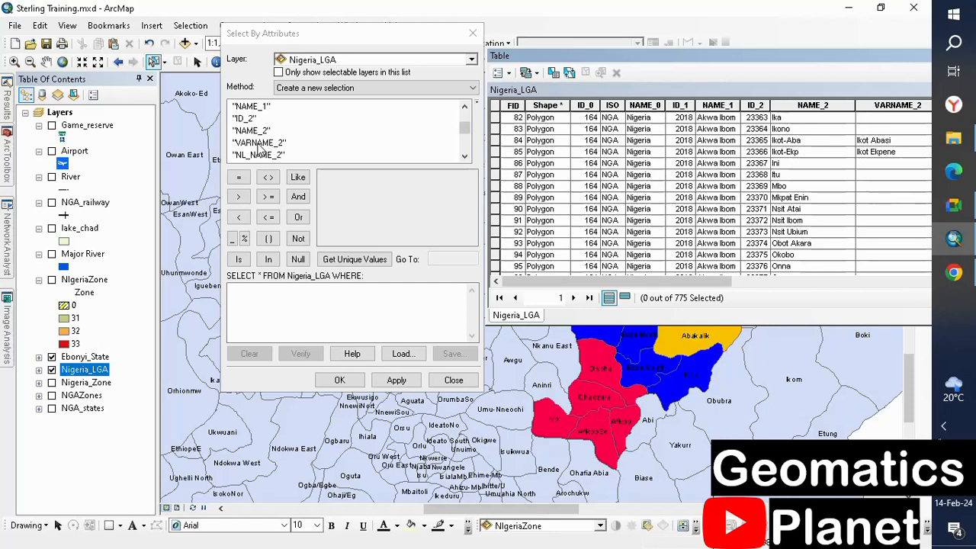
pyautogui.doubleClick(258, 132)
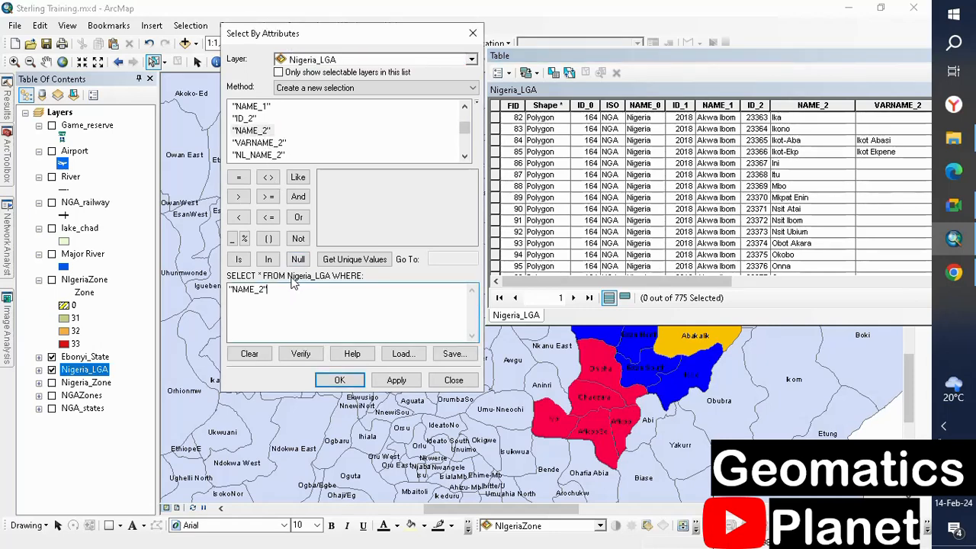
pyautogui.click(778, 105)
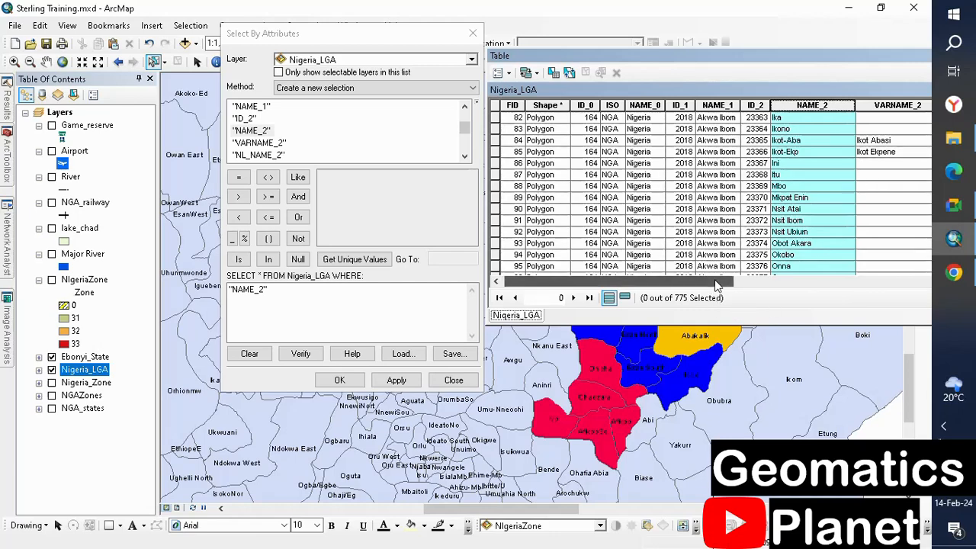
# Step: Highlight the NAME_0 and ID_2 columns in the attribute table and clear the "NAME_2" query expression
pyautogui.moveTo(724, 280); pyautogui.dragTo(705, 286)
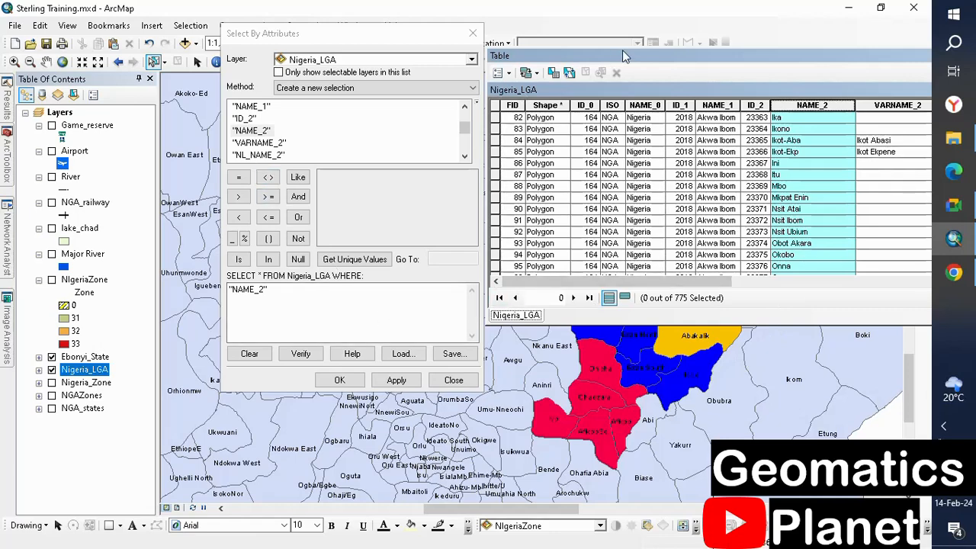
pyautogui.click(643, 105)
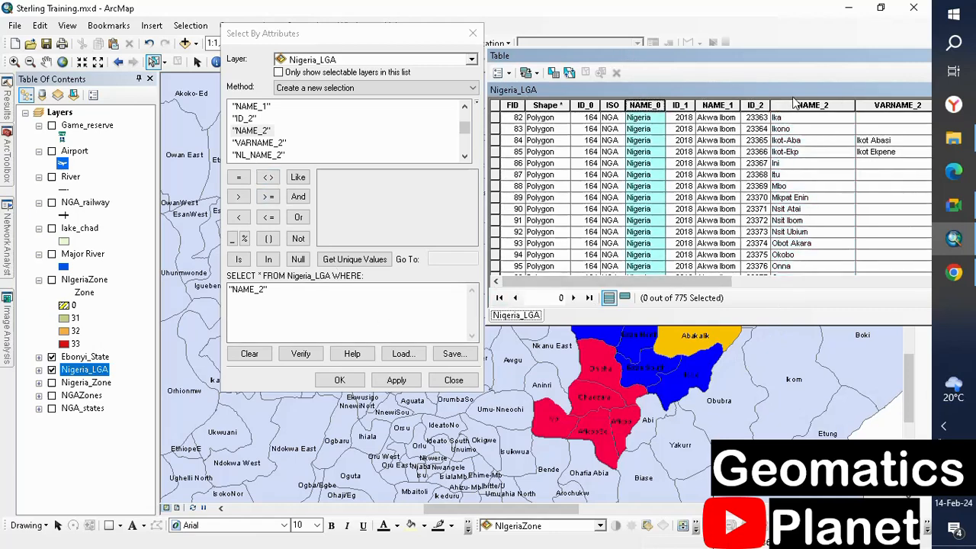
pyautogui.click(753, 105)
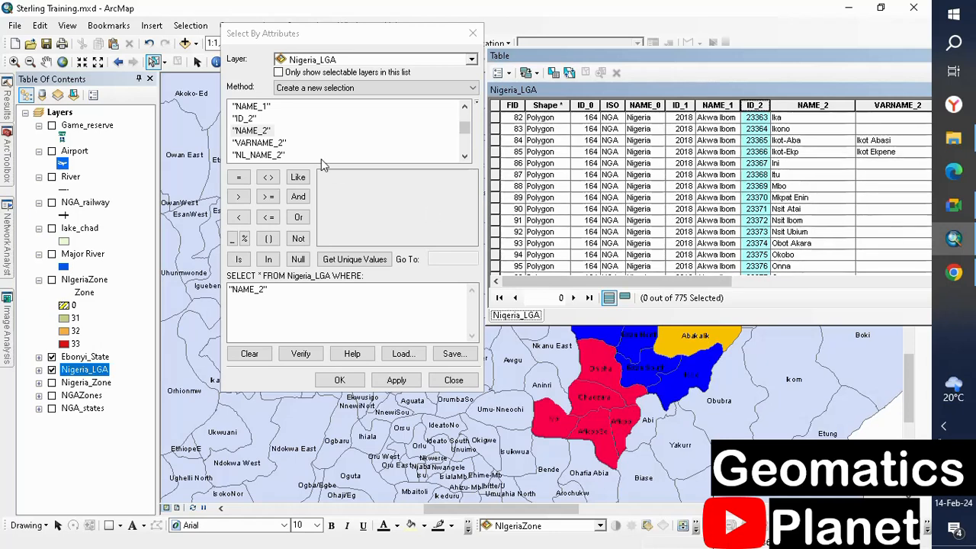
pyautogui.click(238, 178)
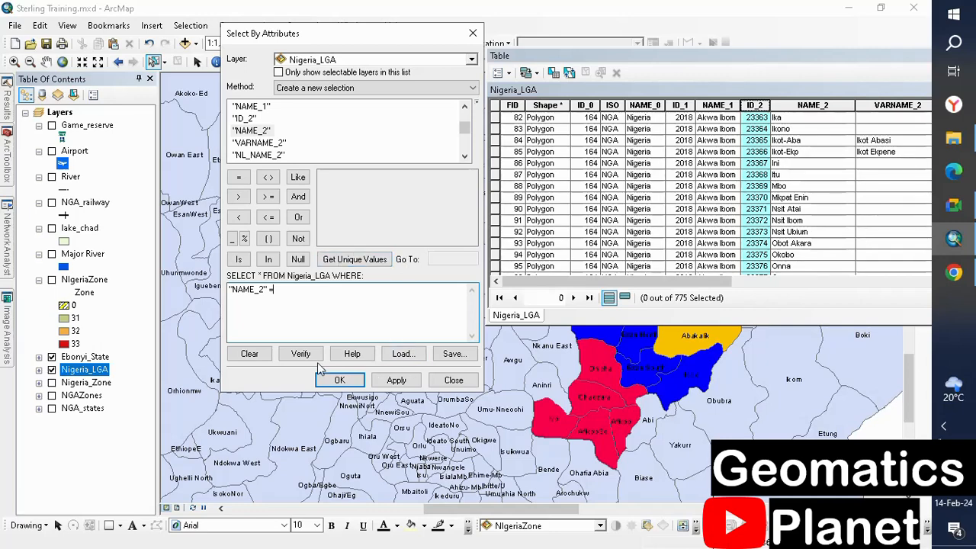
pyautogui.click(250, 353)
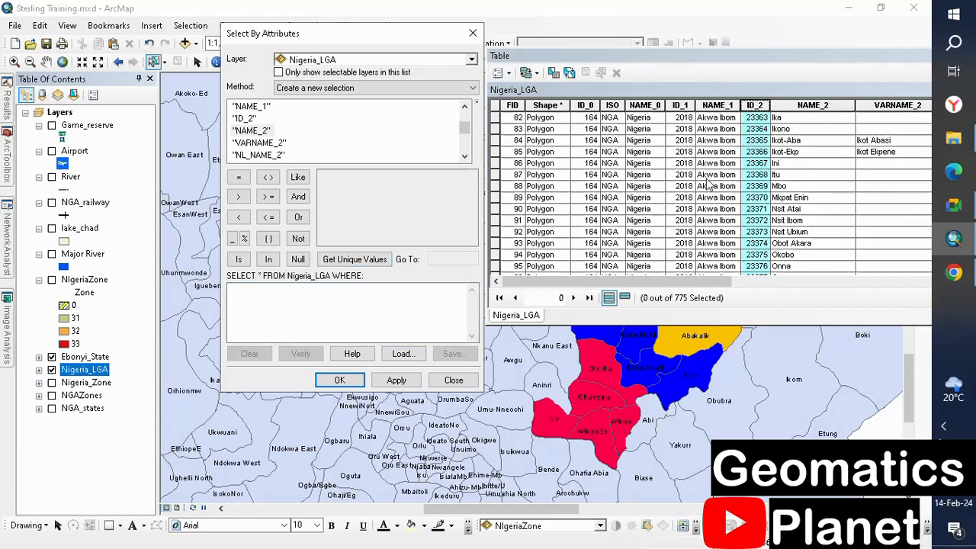
# Step: Compare the NAME_1 state names with the NAME_2 local government names in the attribute table, focusing on the Ebonyi rows
pyautogui.click(713, 105)
pyautogui.scroll(-5, 717, 130)
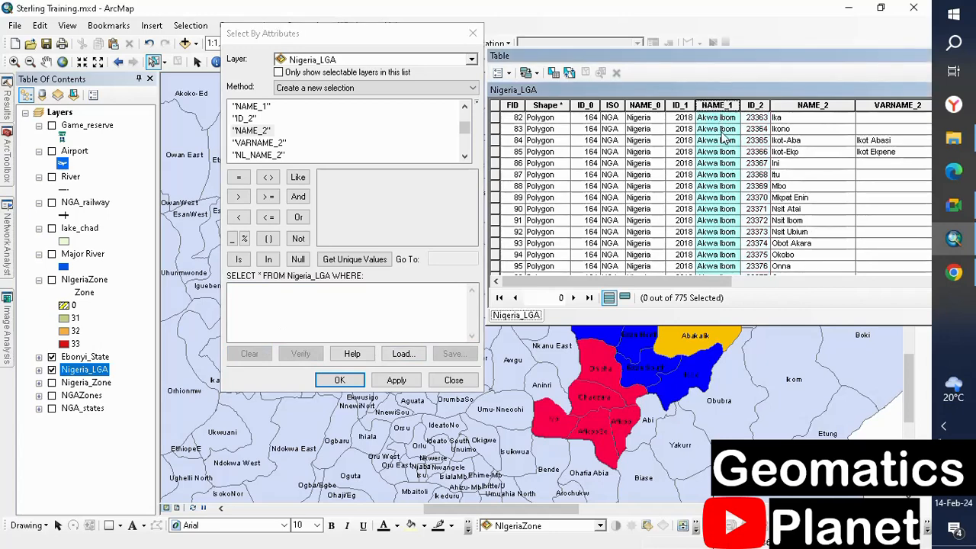
pyautogui.scroll(-20, 716, 199)
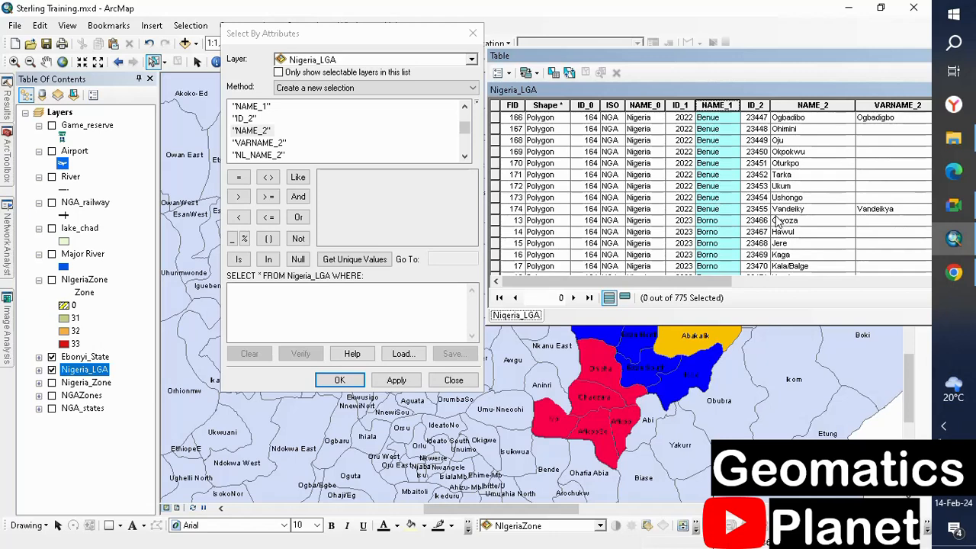
pyautogui.scroll(14, 758, 191)
pyautogui.scroll(7, 800, 130)
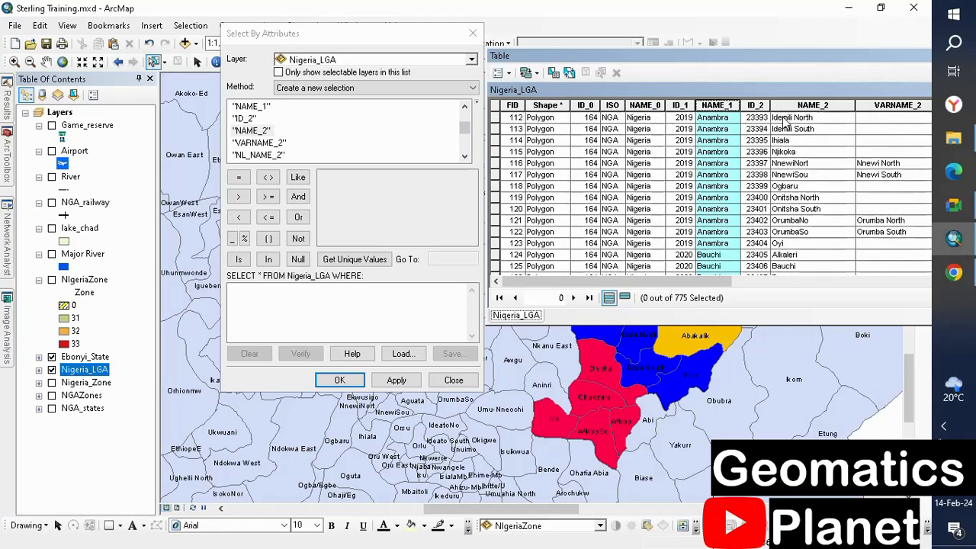
pyautogui.click(802, 106)
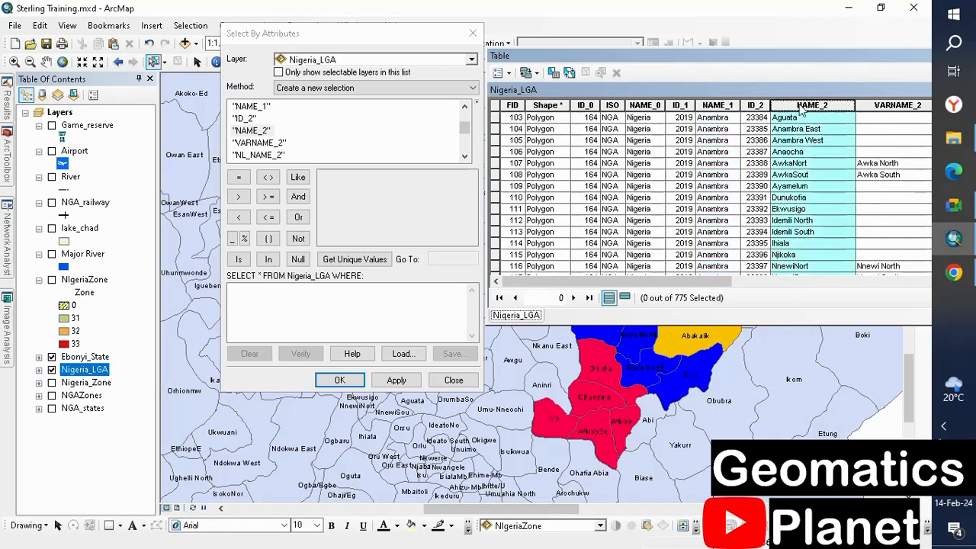
pyautogui.scroll(-14, 811, 205)
pyautogui.scroll(-20, 811, 205)
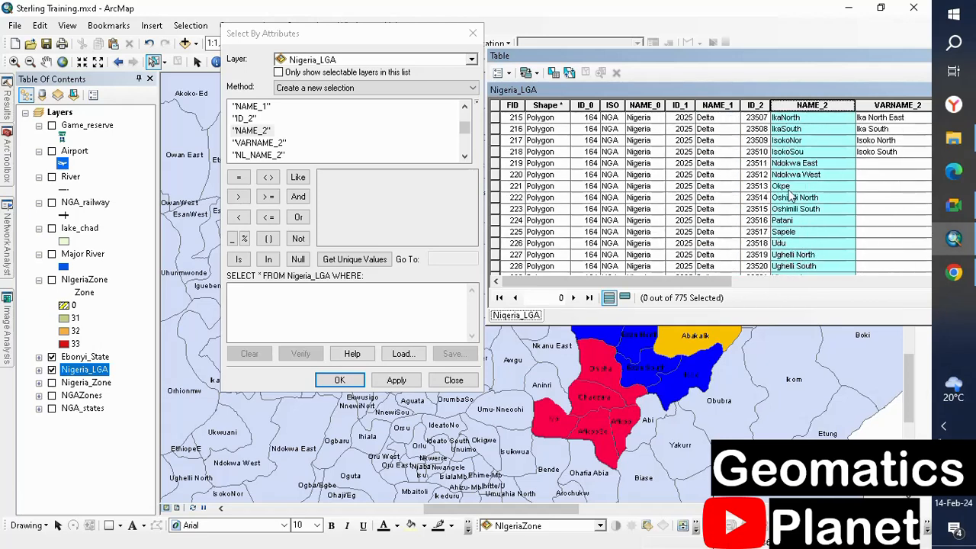
pyautogui.scroll(-10, 806, 236)
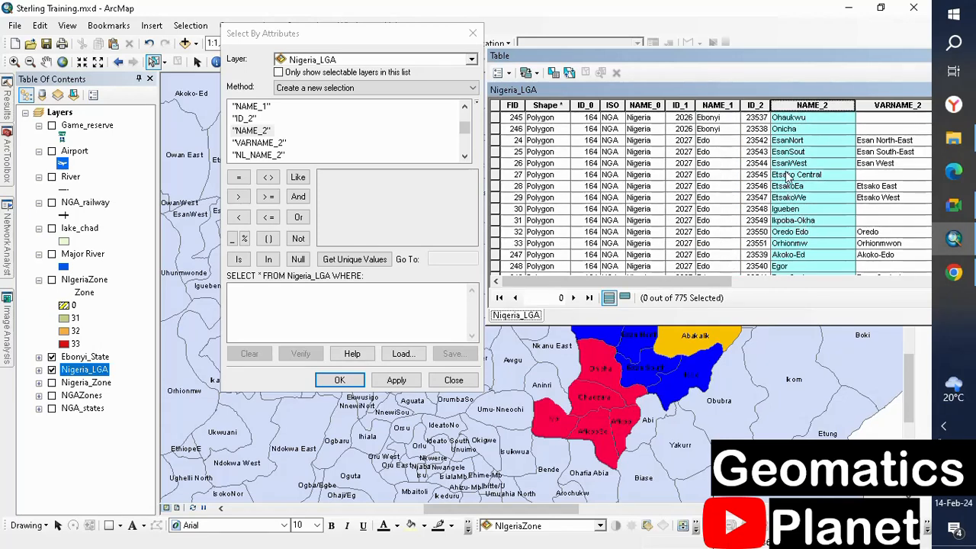
pyautogui.scroll(5, 797, 209)
pyautogui.click(793, 209)
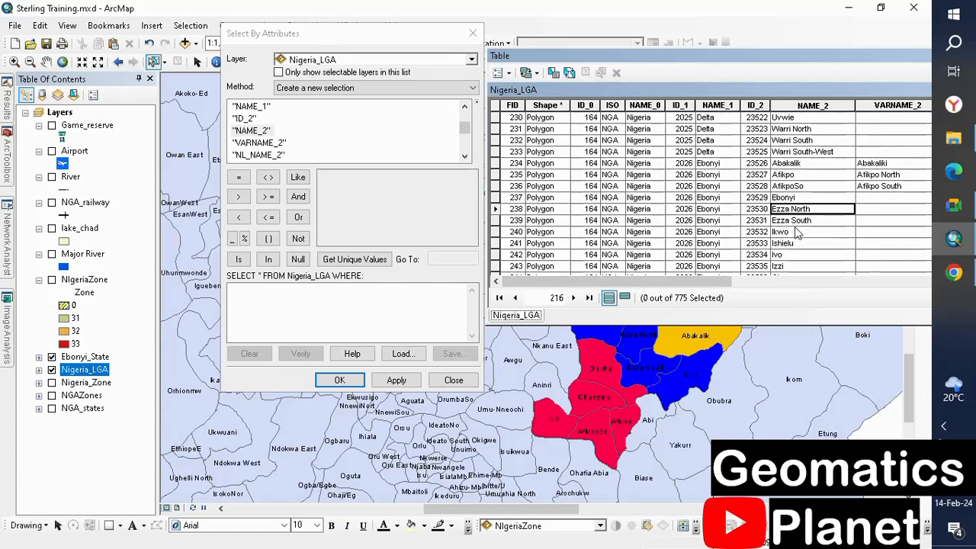
pyautogui.click(715, 105)
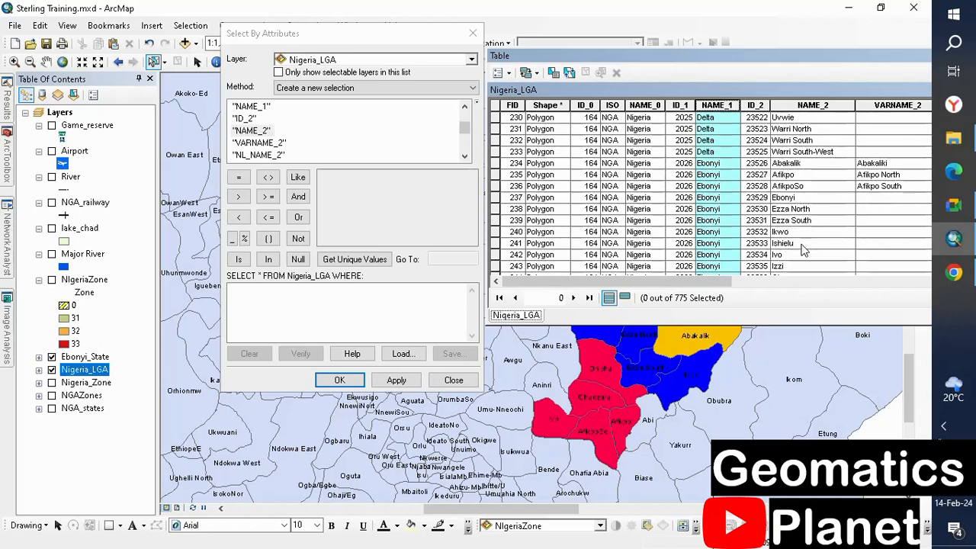
pyautogui.doubleClick(260, 132)
pyautogui.click(238, 177)
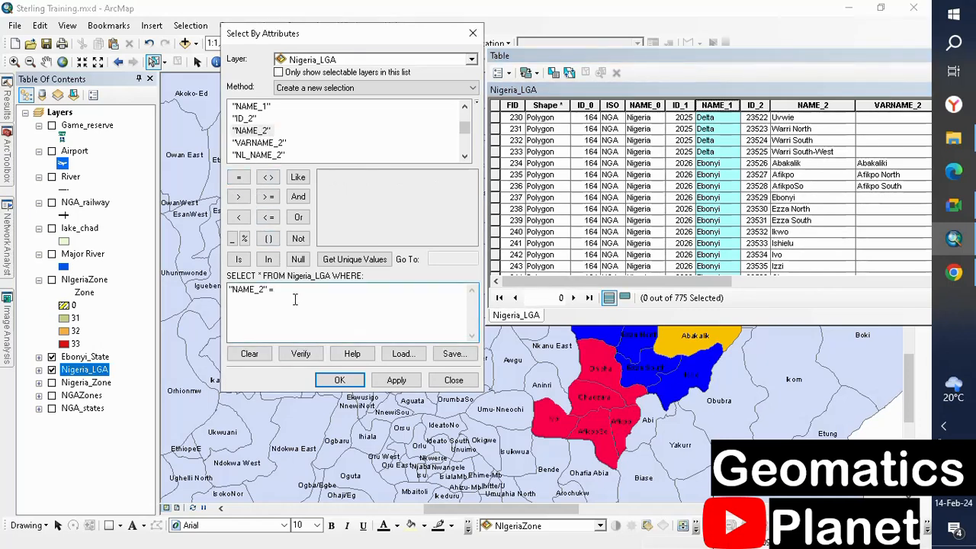
pyautogui.click(355, 259)
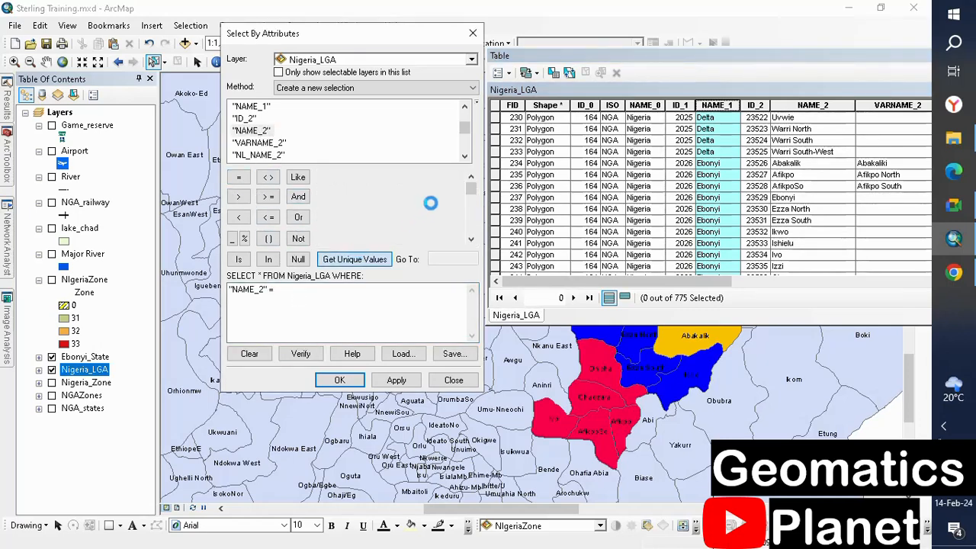
pyautogui.scroll(-20, 366, 221)
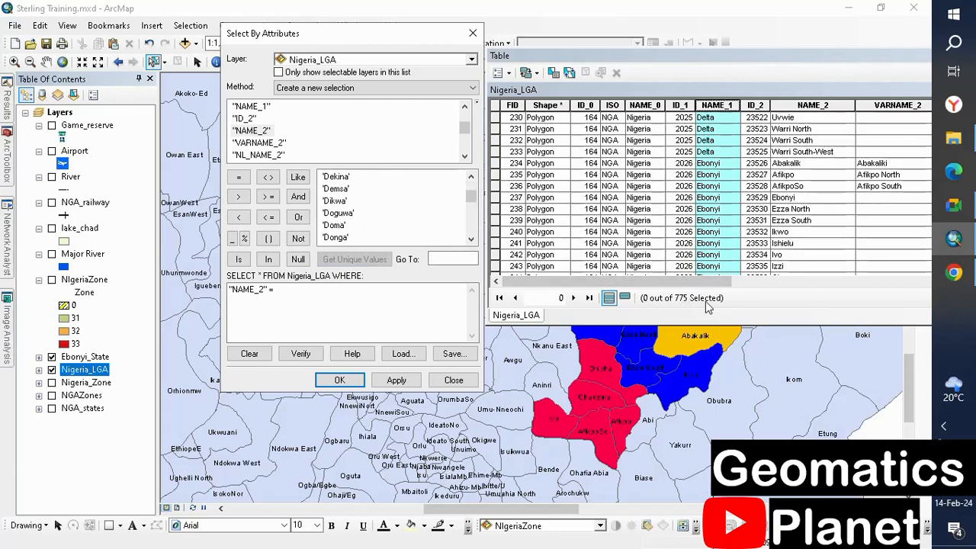
pyautogui.scroll(-20, 366, 227)
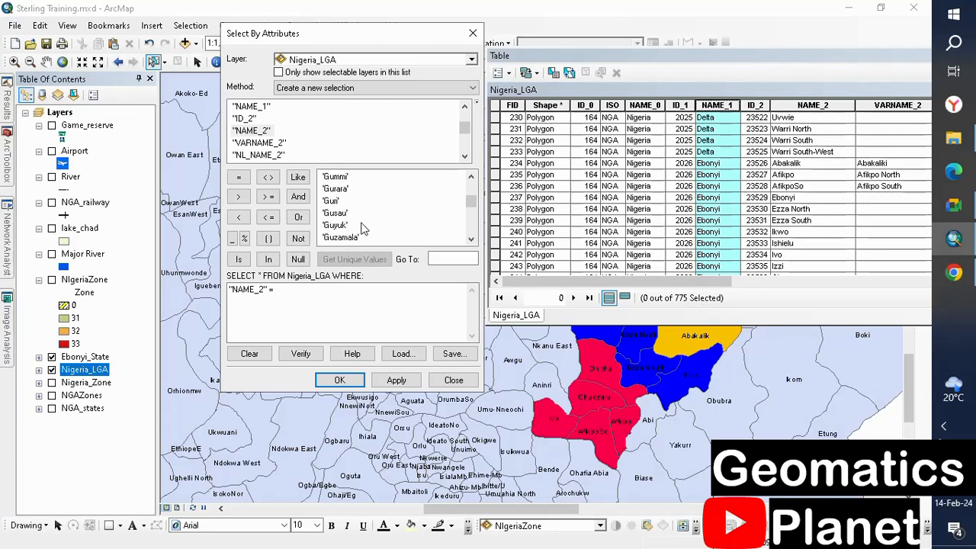
pyautogui.scroll(-15, 364, 221)
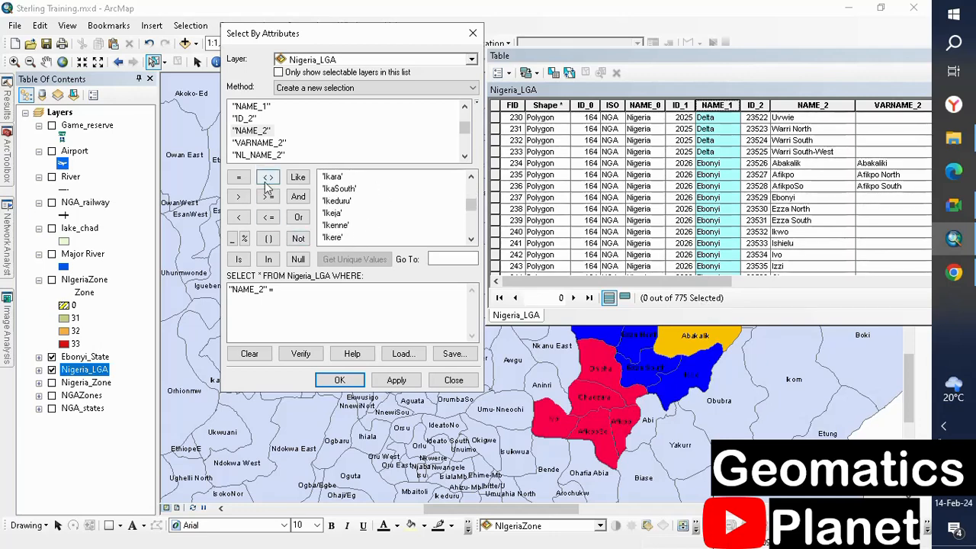
pyautogui.click(271, 290)
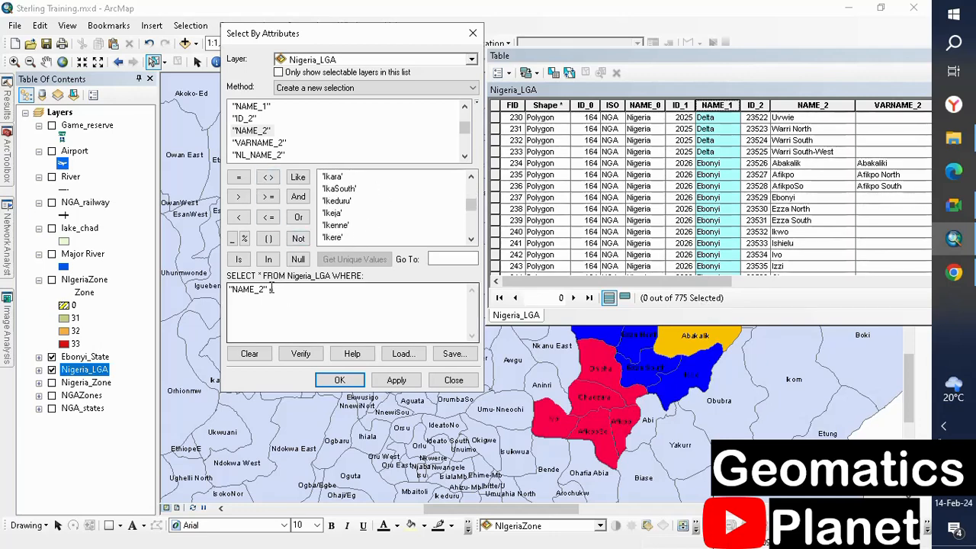
pyautogui.click(250, 354)
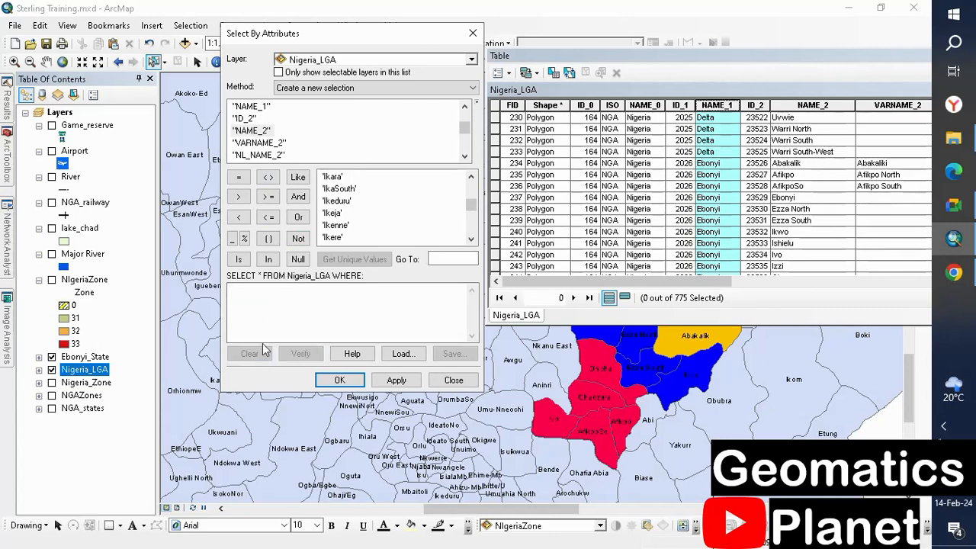
# Step: Build the Nigeria_LGA query expression "NAME_1" = 'Ebonyi', taking the state from the field's unique values
pyautogui.doubleClick(254, 109)
pyautogui.click(239, 176)
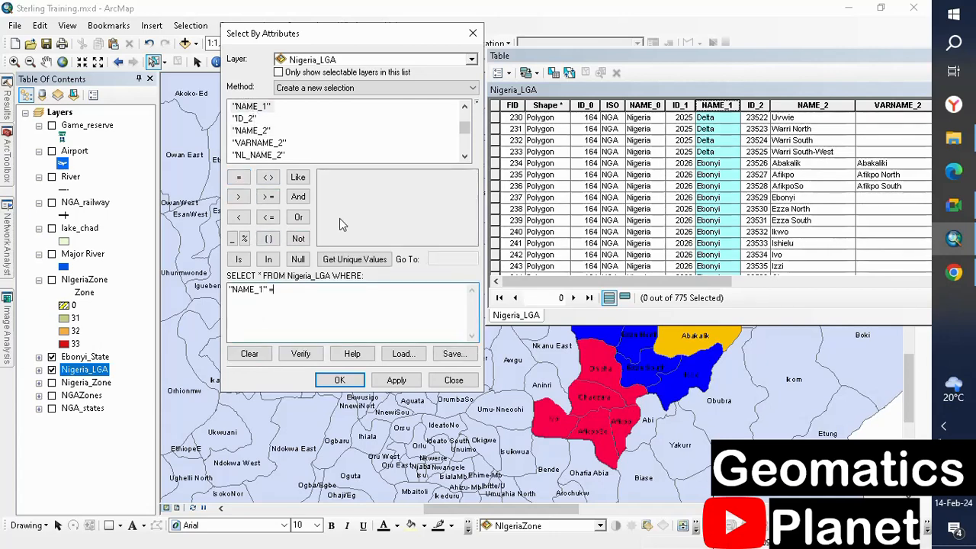
pyautogui.click(354, 259)
pyautogui.scroll(-4, 349, 219)
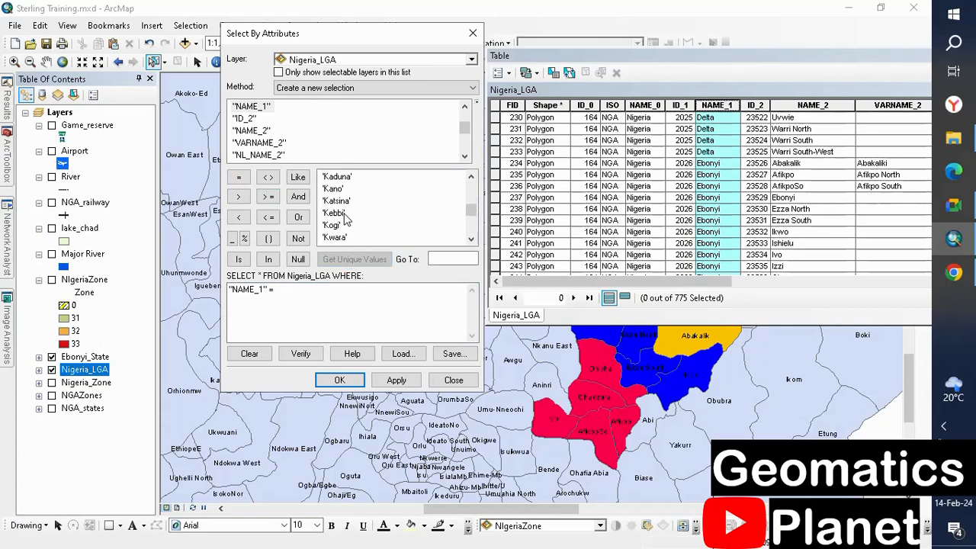
pyautogui.scroll(1, 339, 222)
pyautogui.scroll(1, 339, 220)
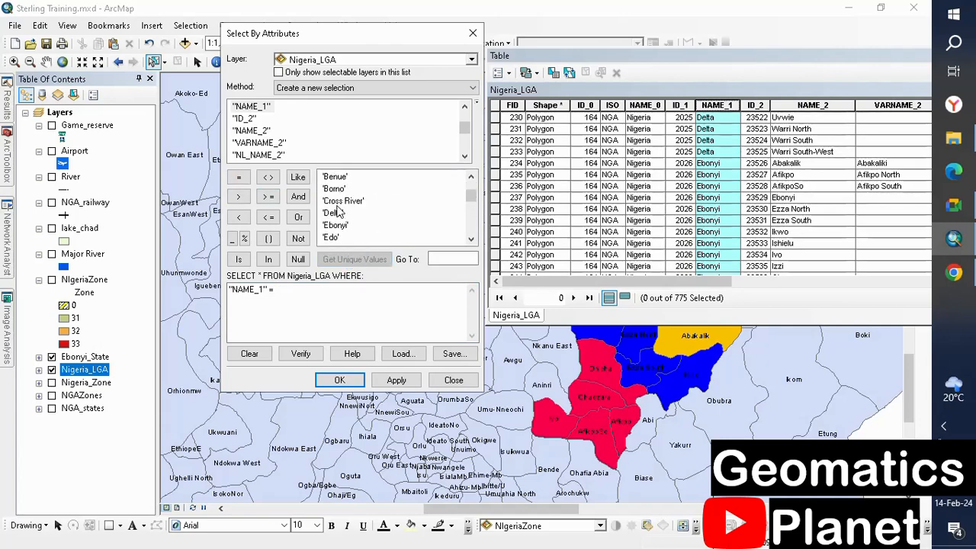
pyautogui.doubleClick(335, 226)
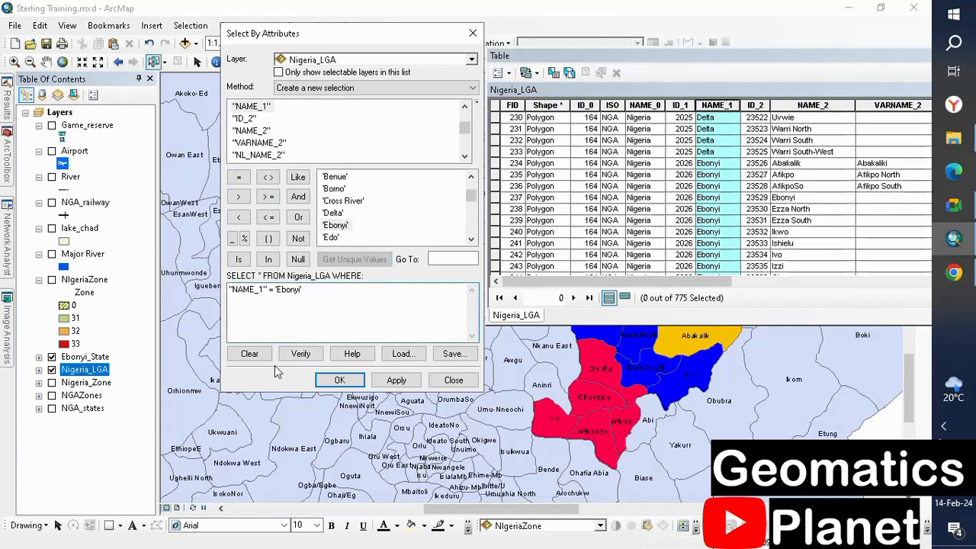
# Step: Verify and apply the Ebonyi query as a new selection, and inspect the selected areas on the map
pyautogui.click(294, 355)
pyautogui.click(523, 326)
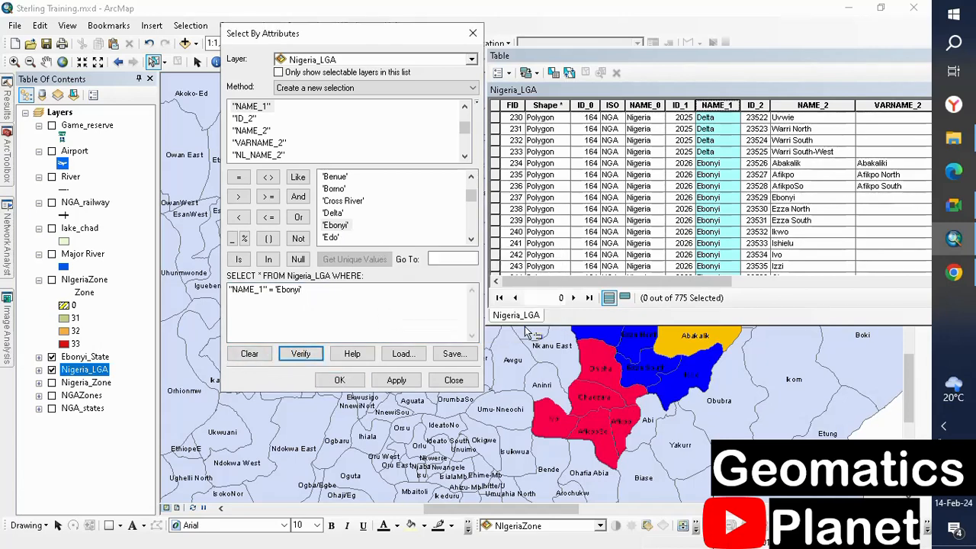
pyautogui.click(396, 379)
pyautogui.scroll(1, 675, 426)
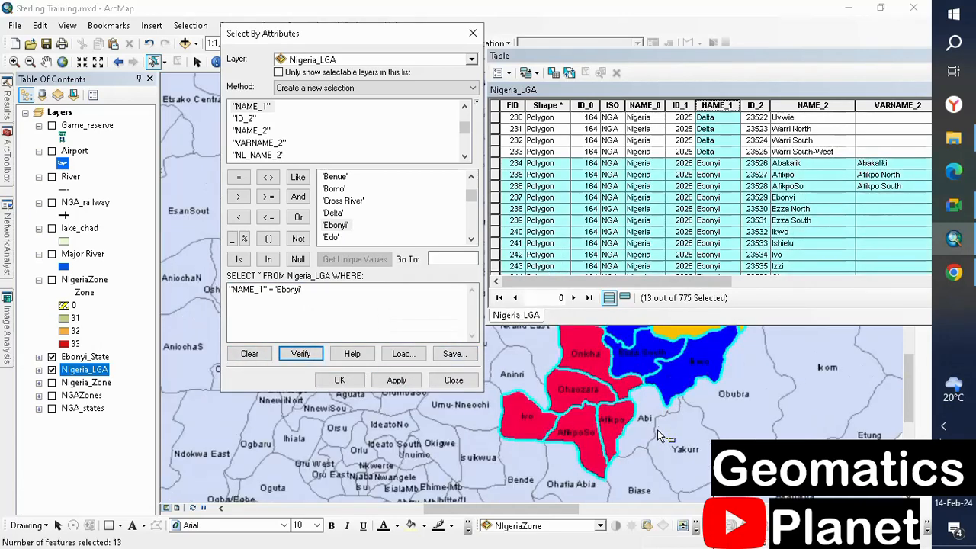
pyautogui.scroll(2, 674, 388)
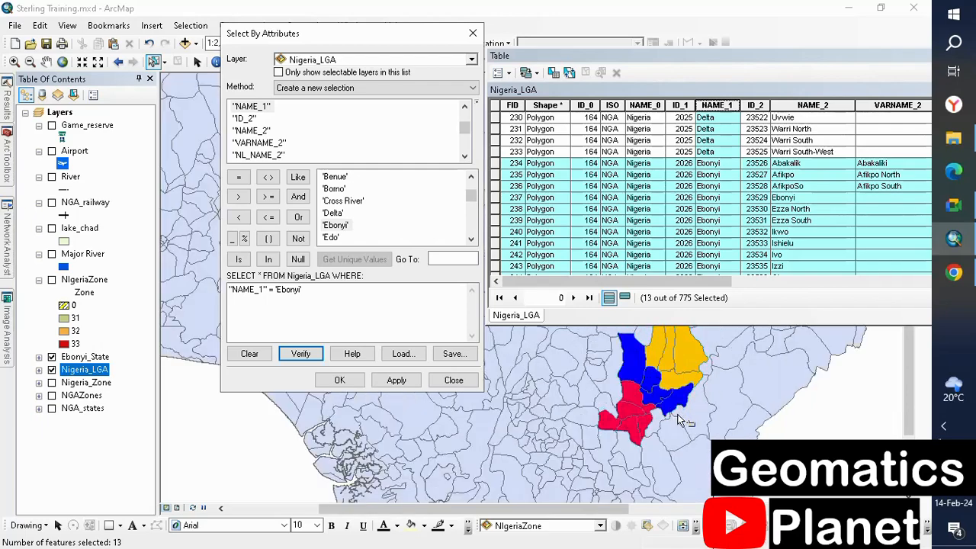
pyautogui.scroll(-3, 673, 377)
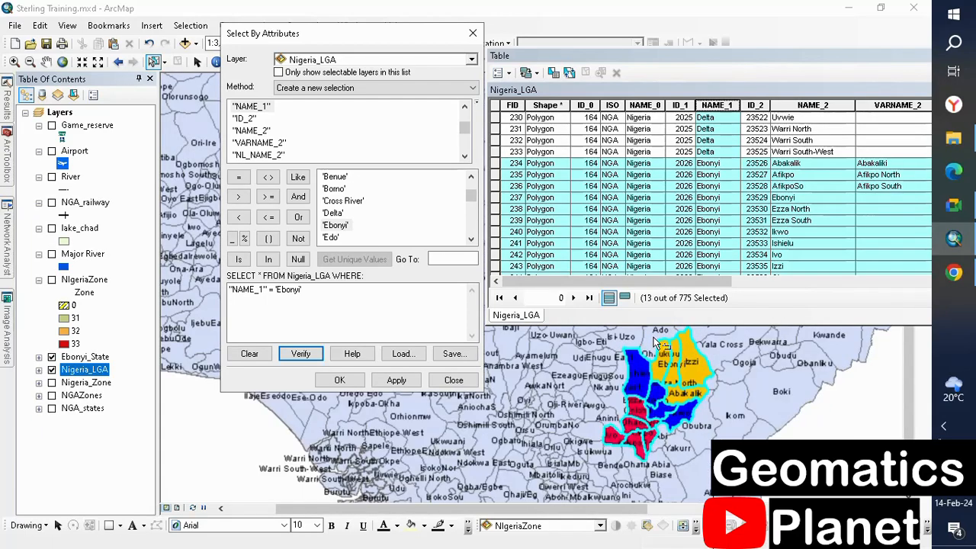
pyautogui.scroll(2, 674, 373)
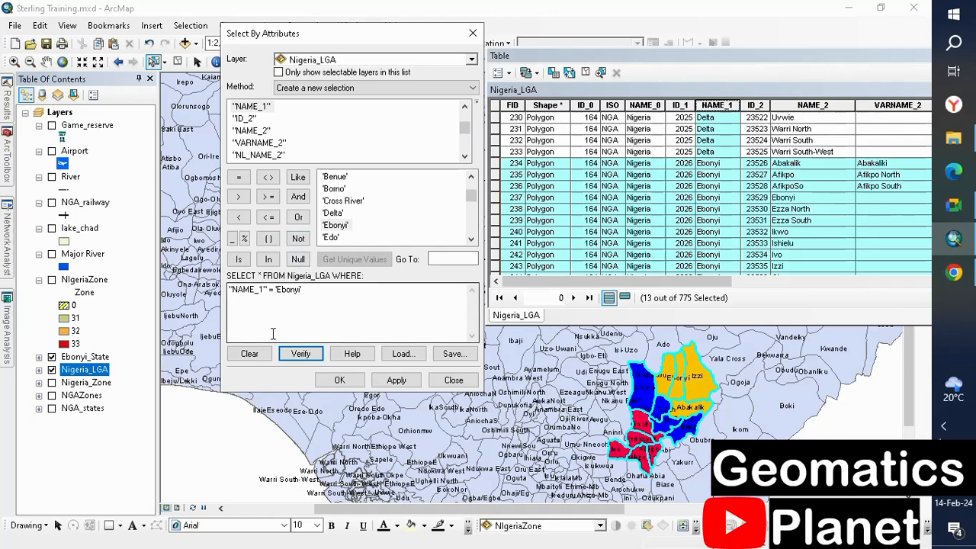
# Step: Clear the Ebonyi query expression, try starting one with "NAME_2" =, and discard that attempt as well
pyautogui.click(258, 354)
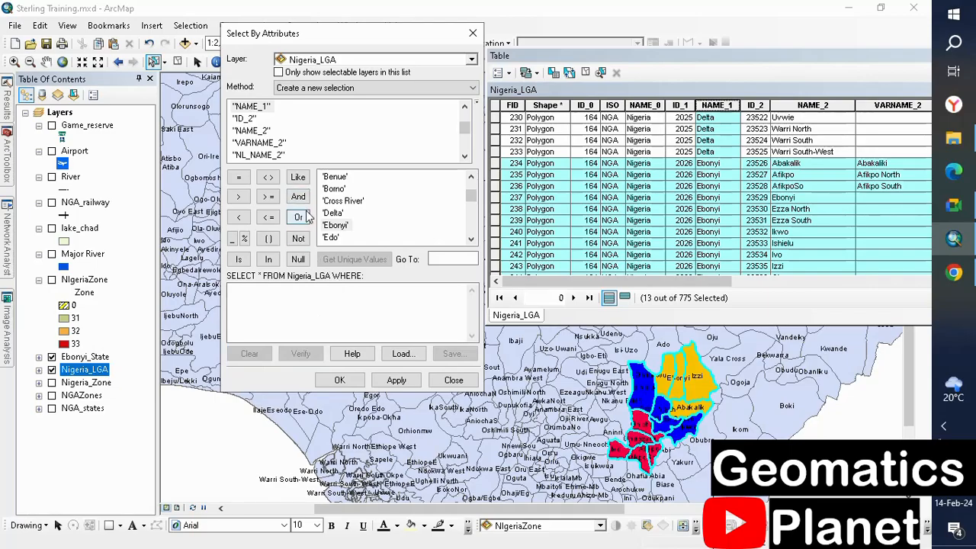
pyautogui.doubleClick(256, 131)
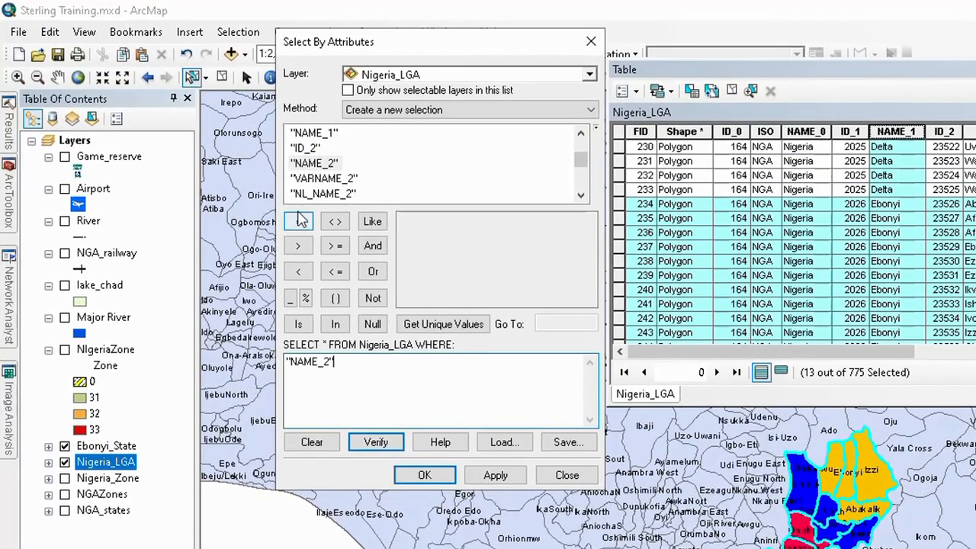
pyautogui.click(299, 221)
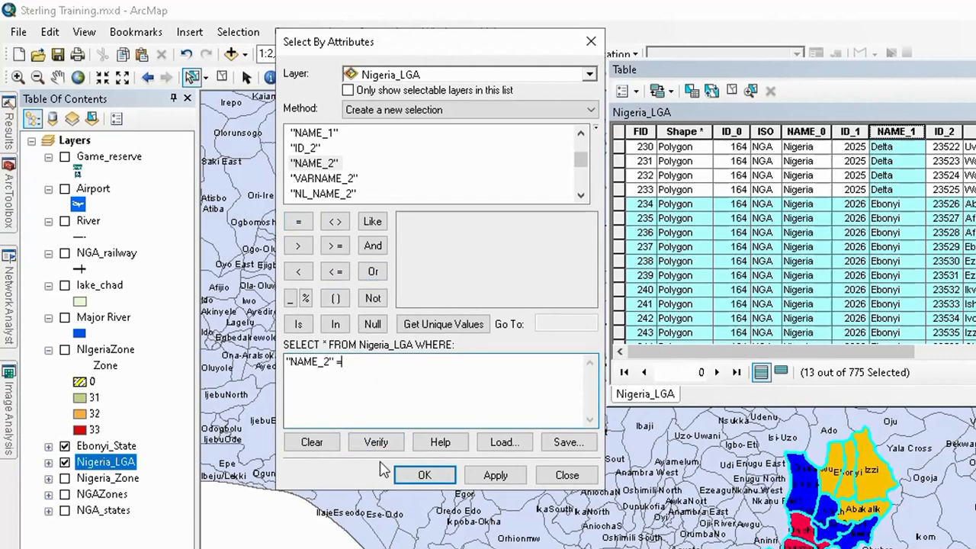
pyautogui.click(333, 441)
# Step: Build the Nigeria_LGA query expression "NAME_1" = 'Kaduna', choosing the state from the field's unique values
pyautogui.doubleClick(317, 137)
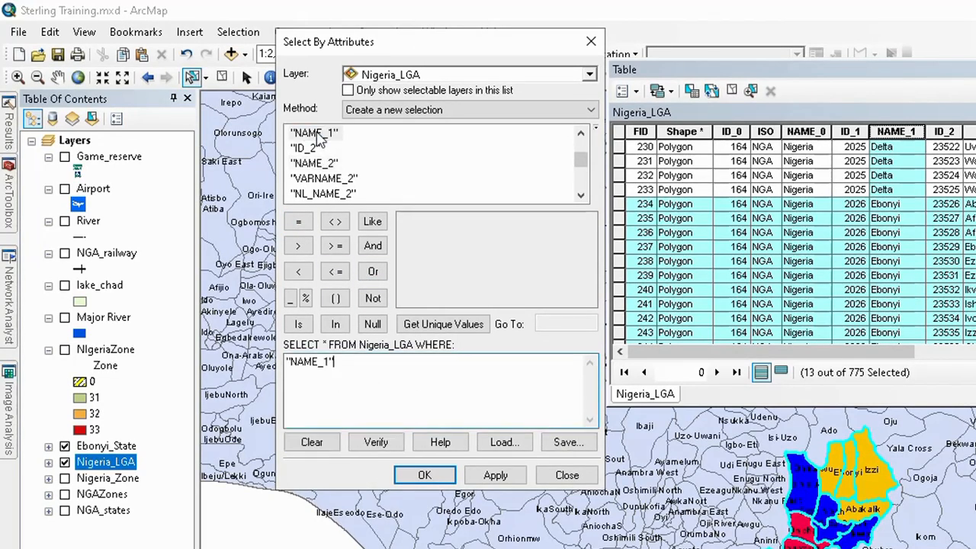
pyautogui.click(298, 221)
pyautogui.click(433, 324)
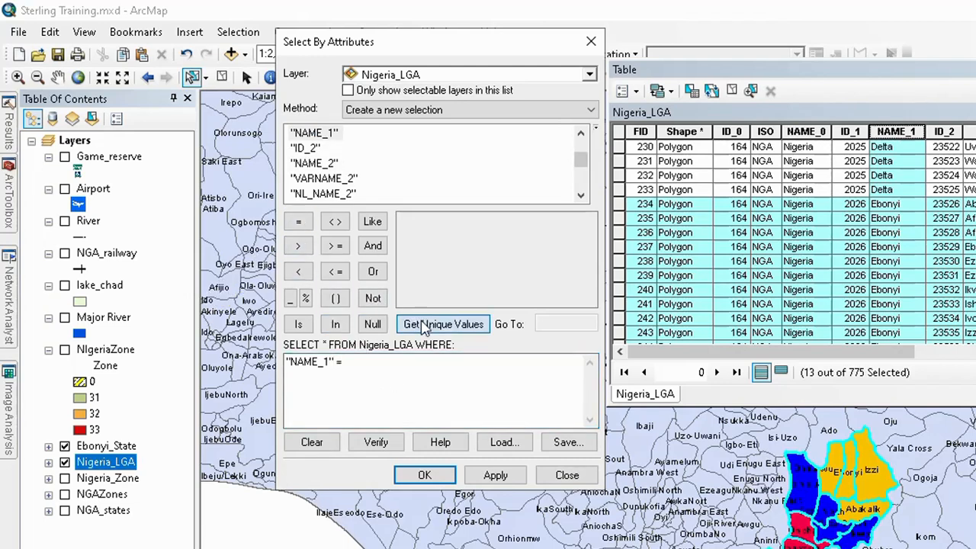
pyautogui.scroll(-2, 429, 284)
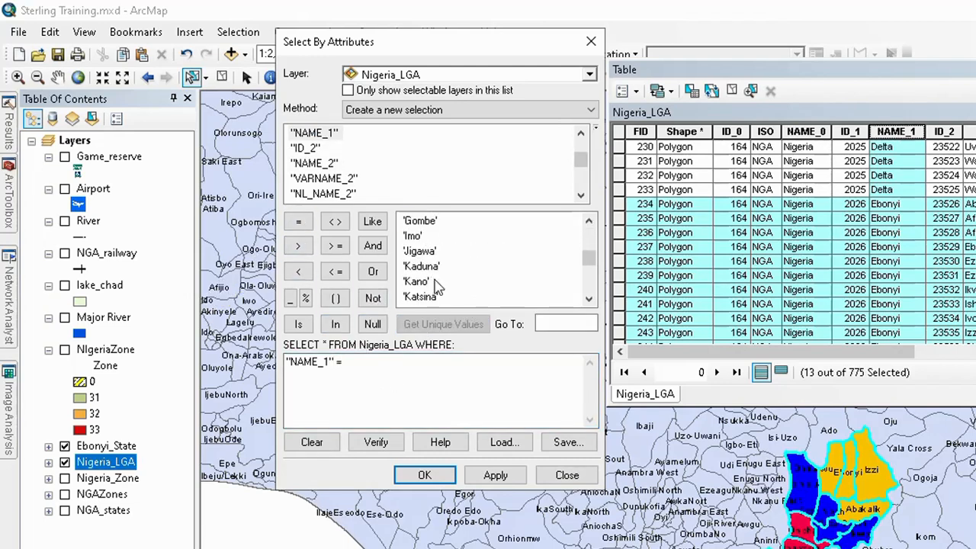
pyautogui.scroll(-1, 436, 284)
pyautogui.scroll(3, 431, 270)
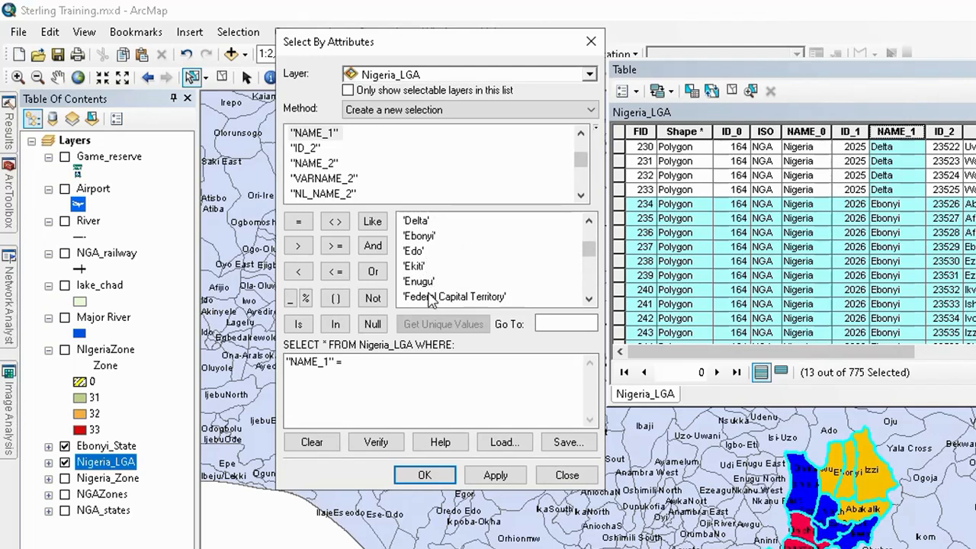
pyautogui.scroll(-2, 434, 282)
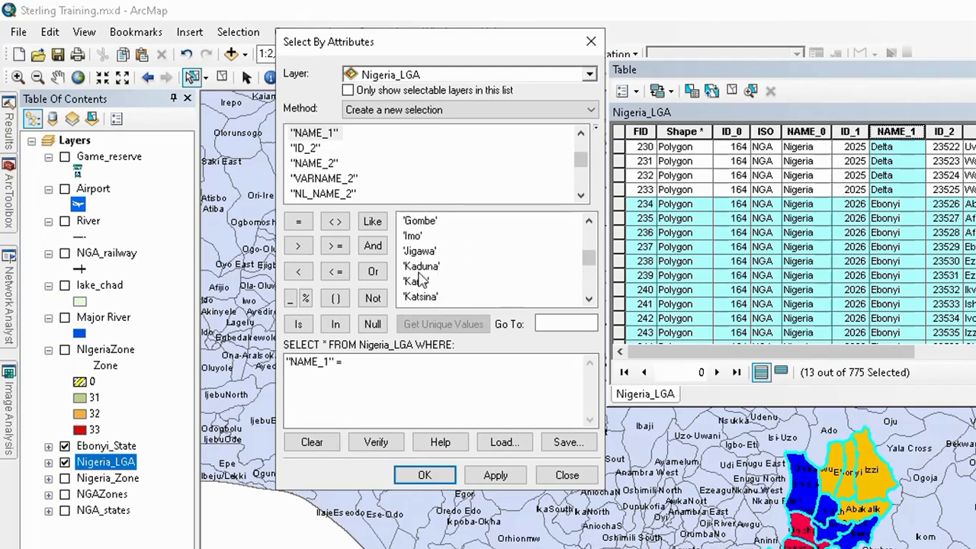
pyautogui.doubleClick(420, 267)
# Step: Run the Kaduna query as a new selection and inspect the selected local government areas on the map
pyautogui.click(423, 475)
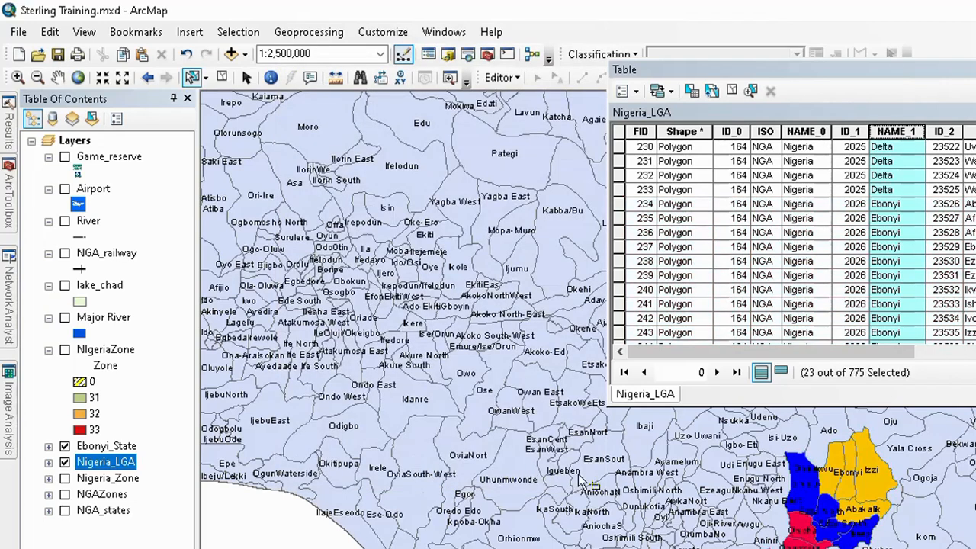
pyautogui.scroll(3, 580, 482)
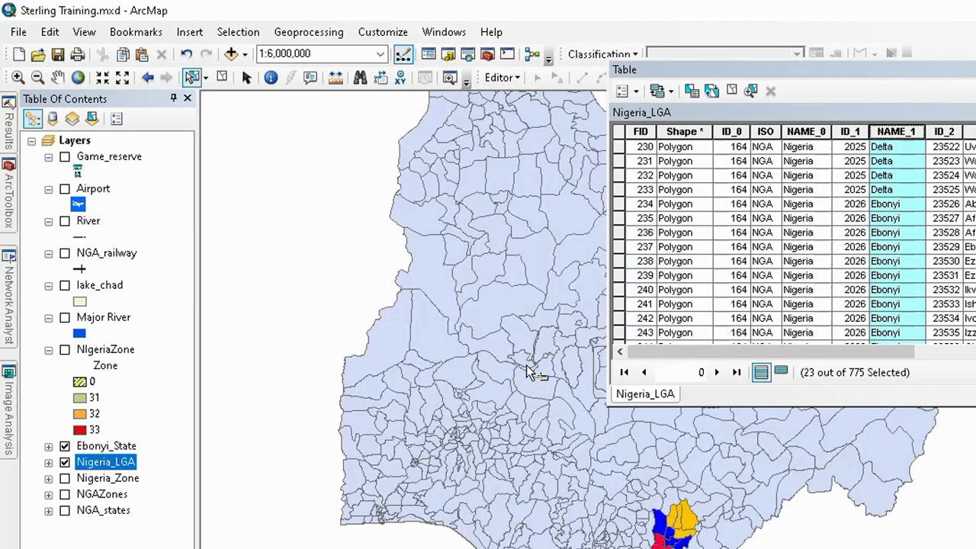
pyautogui.scroll(2, 518, 385)
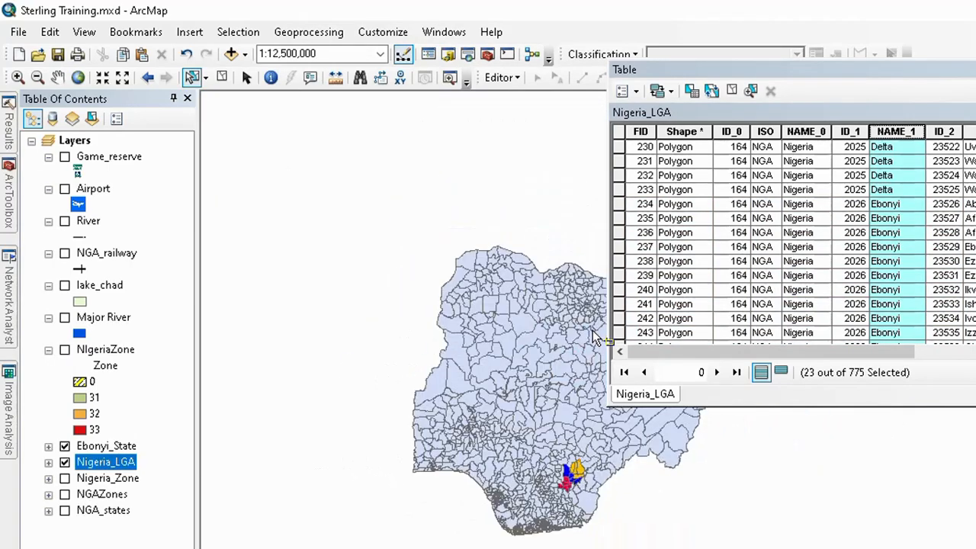
pyautogui.scroll(-3, 587, 341)
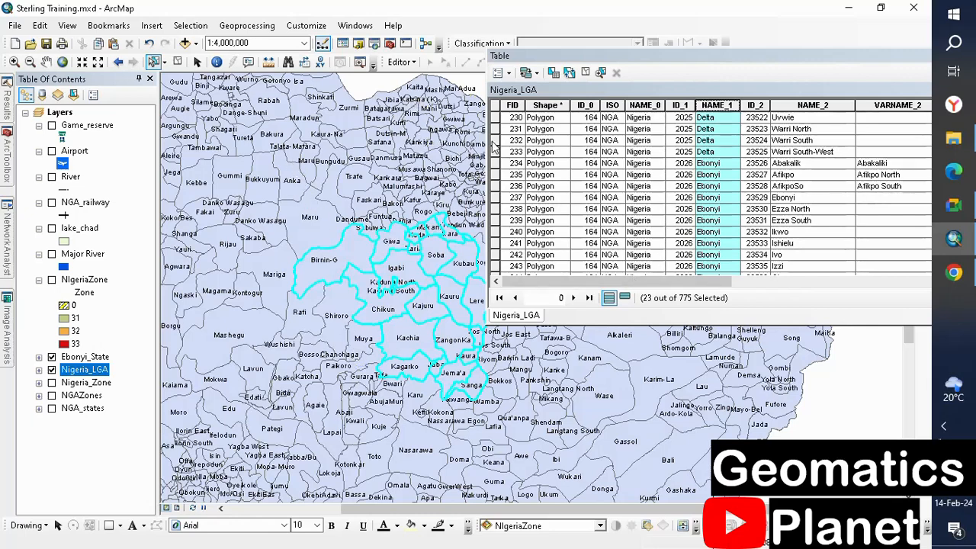
# Step: Replace the previous Select By Attributes expression on Nigeria_LGA with "NAME_1" <> 'Ebonyi', using the field's unique values
pyautogui.click(210, 25)
pyautogui.click(210, 39)
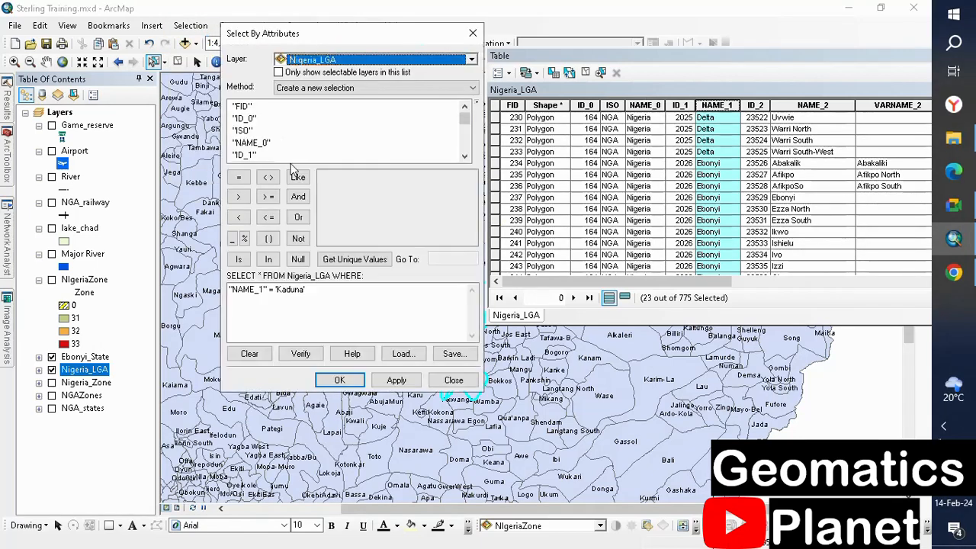
pyautogui.click(255, 356)
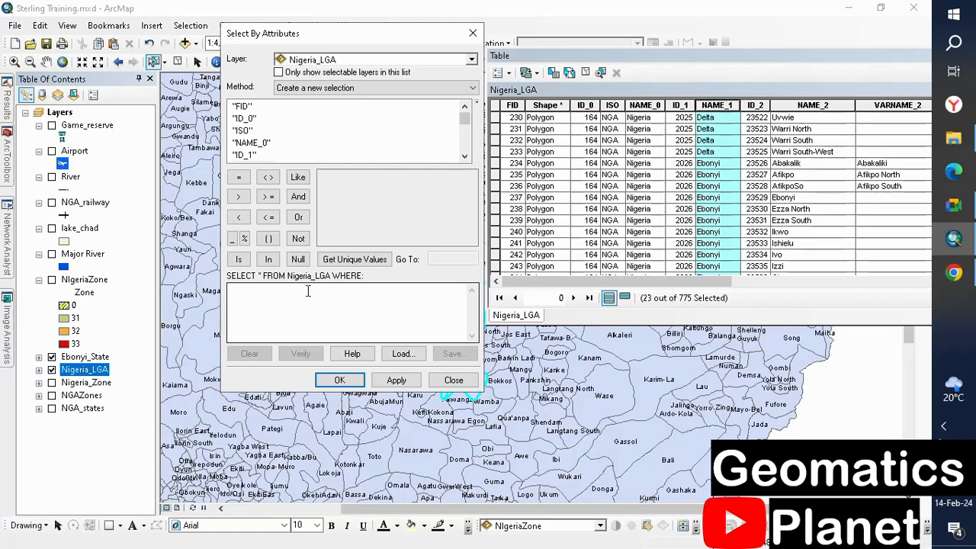
pyautogui.scroll(-2, 608, 391)
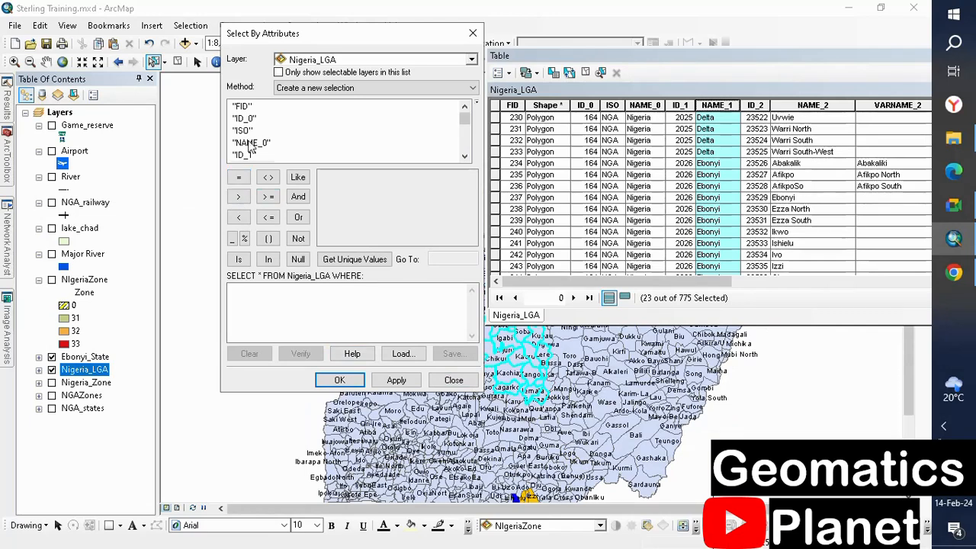
pyautogui.scroll(-1, 254, 155)
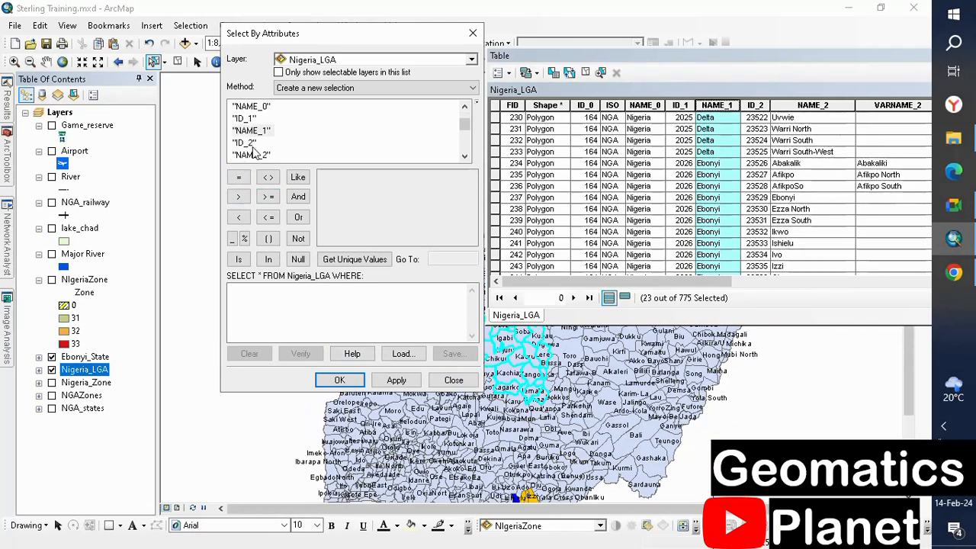
pyautogui.doubleClick(253, 130)
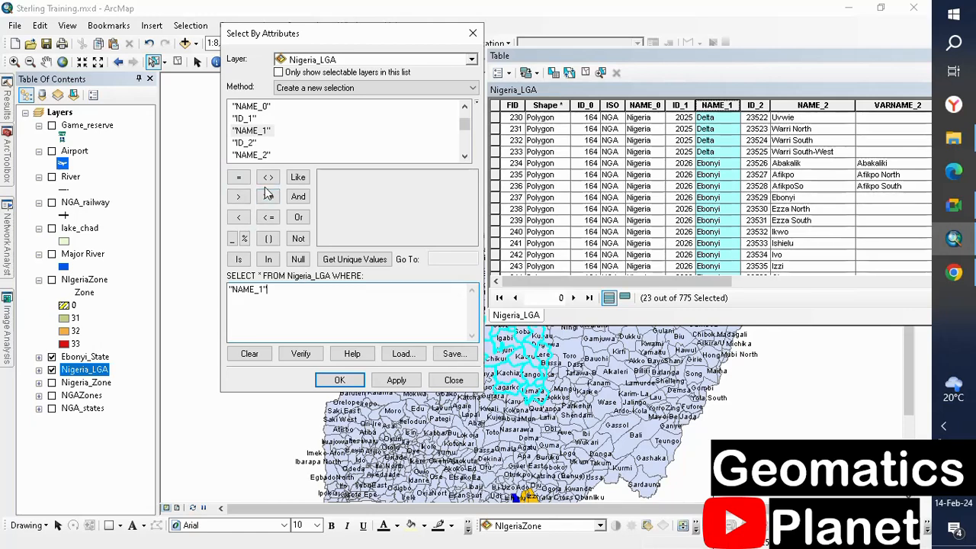
pyautogui.click(334, 261)
pyautogui.scroll(-2, 342, 229)
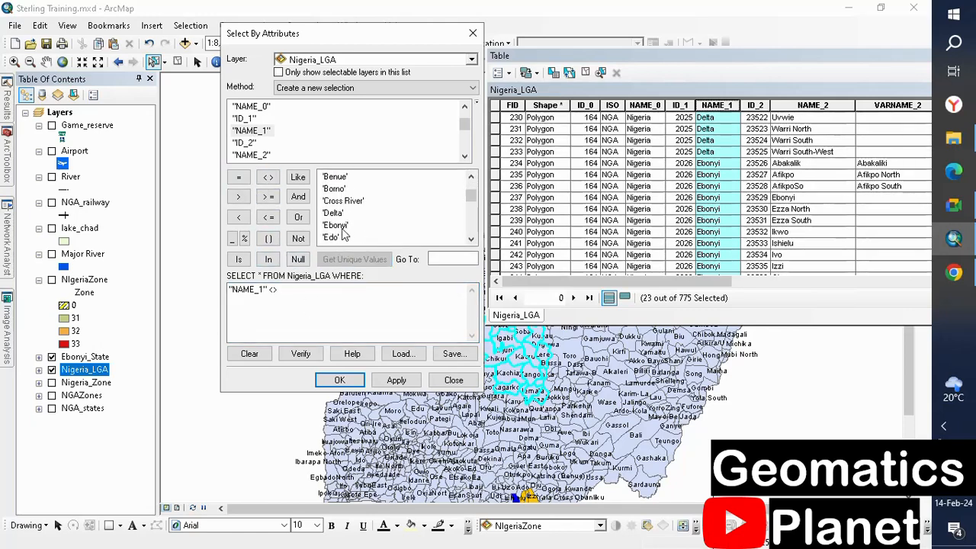
pyautogui.doubleClick(335, 226)
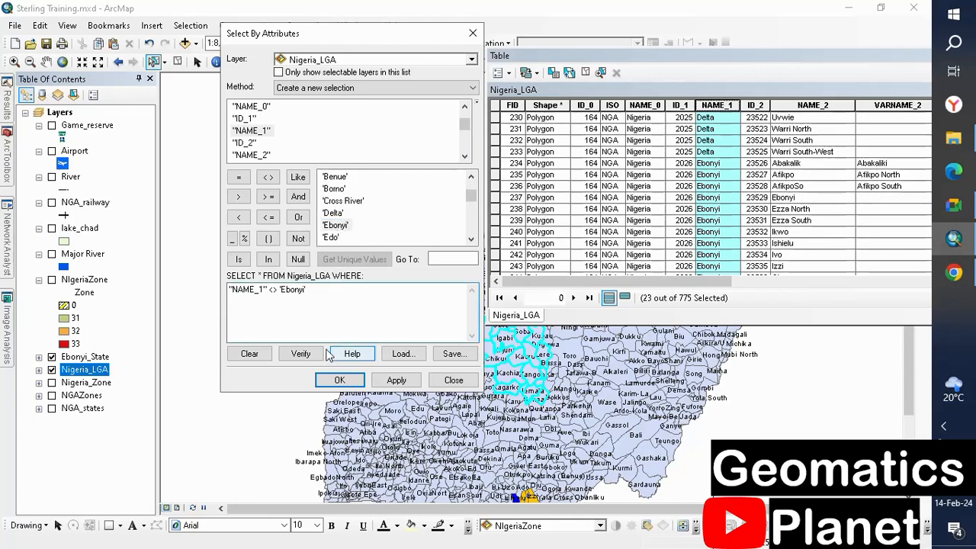
# Step: Apply the not-equal Ebonyi query as a new selection and inspect the areas around Ebonyi on the map
pyautogui.click(382, 380)
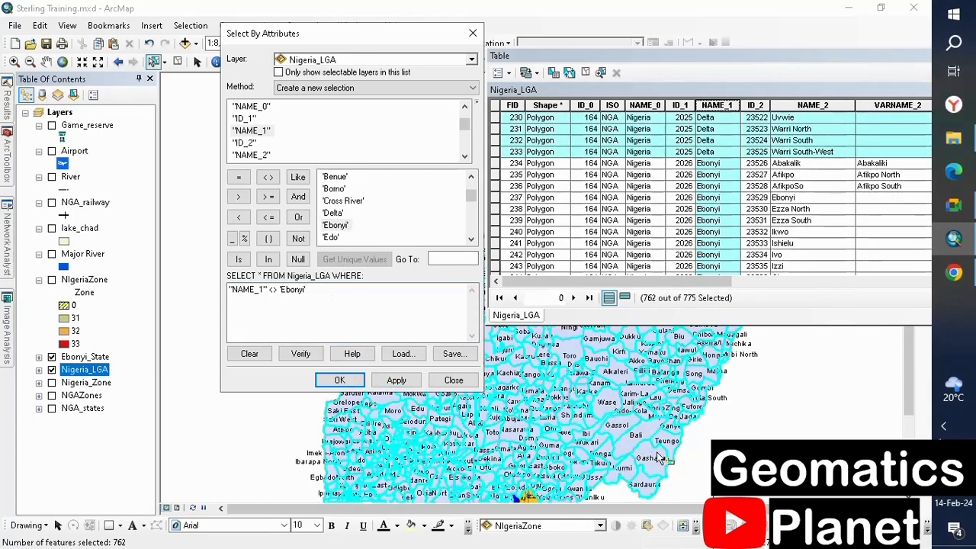
pyautogui.scroll(2, 623, 408)
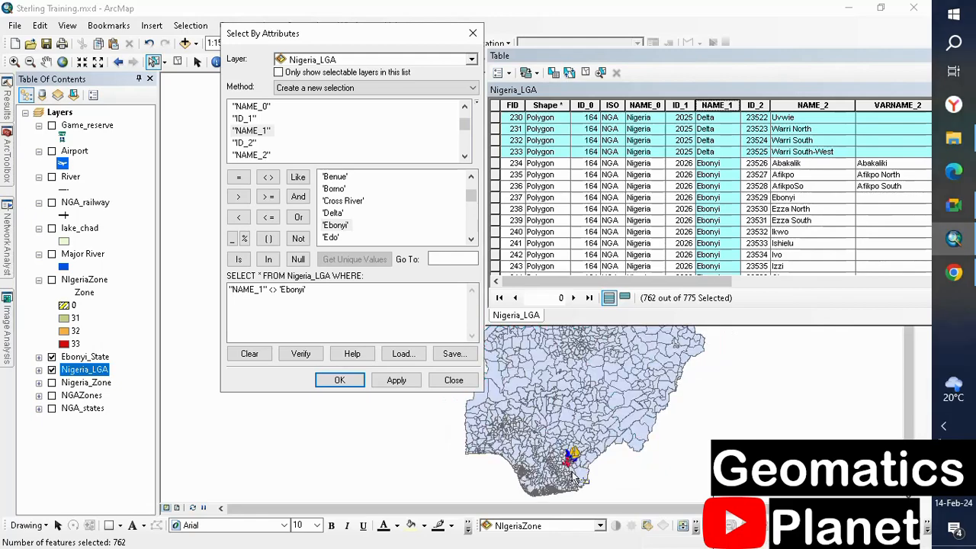
pyautogui.scroll(-5, 576, 457)
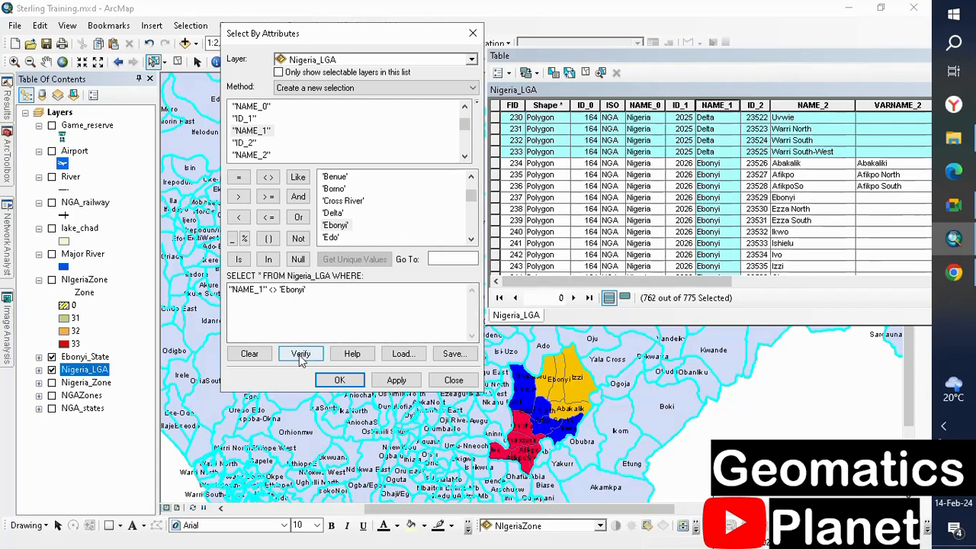
# Step: Replace the query expression with the partial condition "NAME_1" <> and close Select By Attributes
pyautogui.click(249, 354)
pyautogui.doubleClick(252, 131)
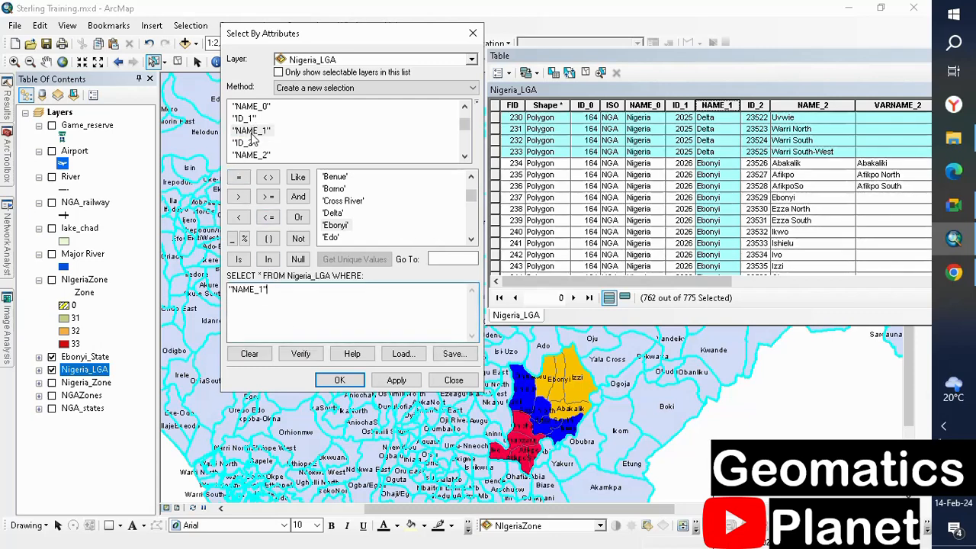
pyautogui.click(269, 179)
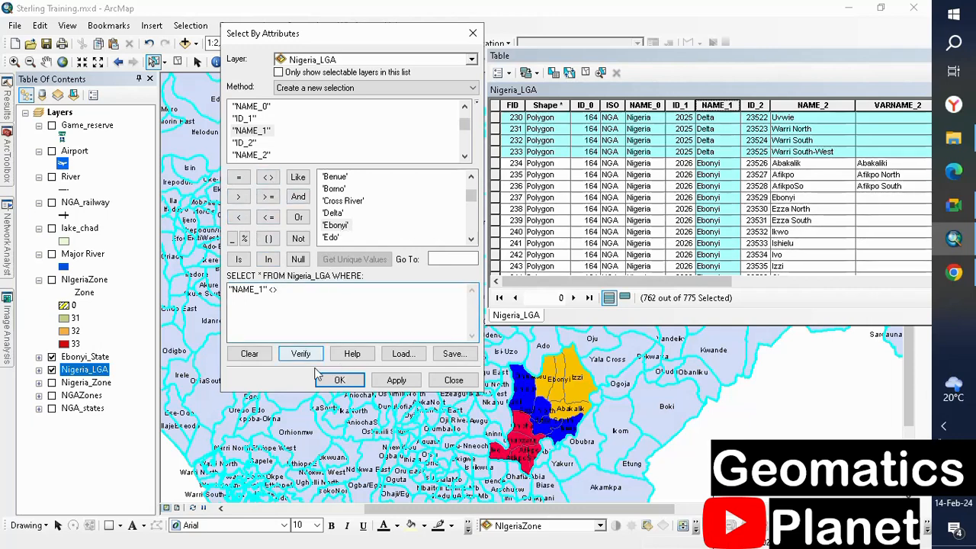
pyautogui.click(271, 353)
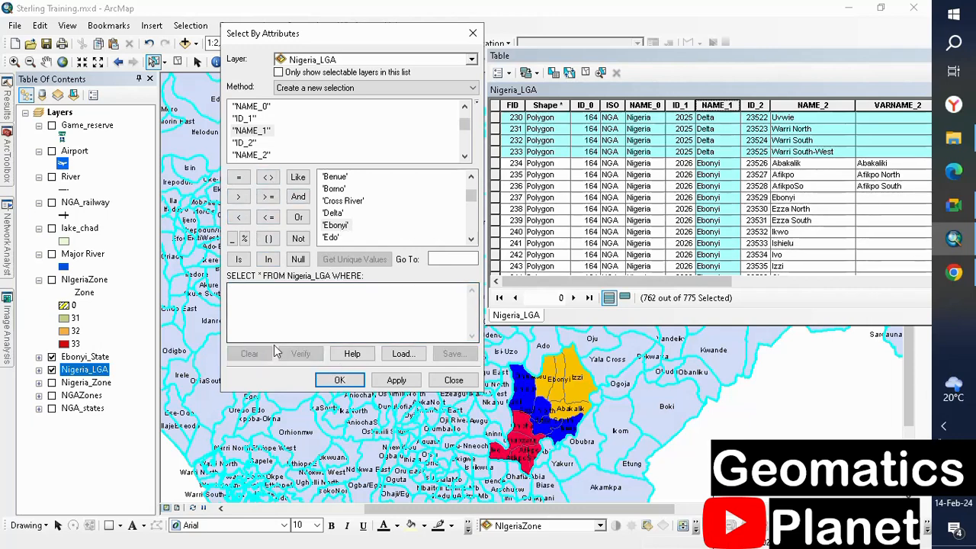
pyautogui.doubleClick(251, 130)
pyautogui.click(268, 178)
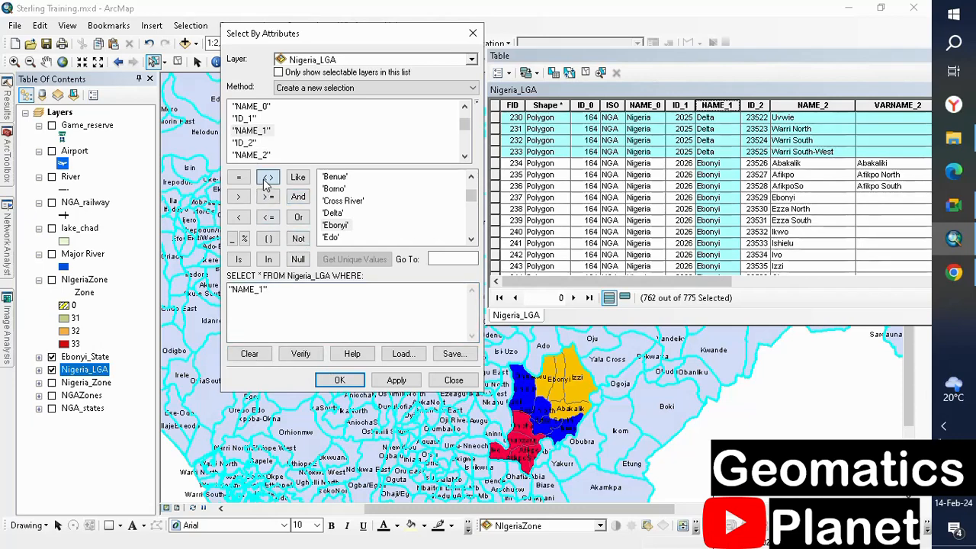
pyautogui.click(454, 380)
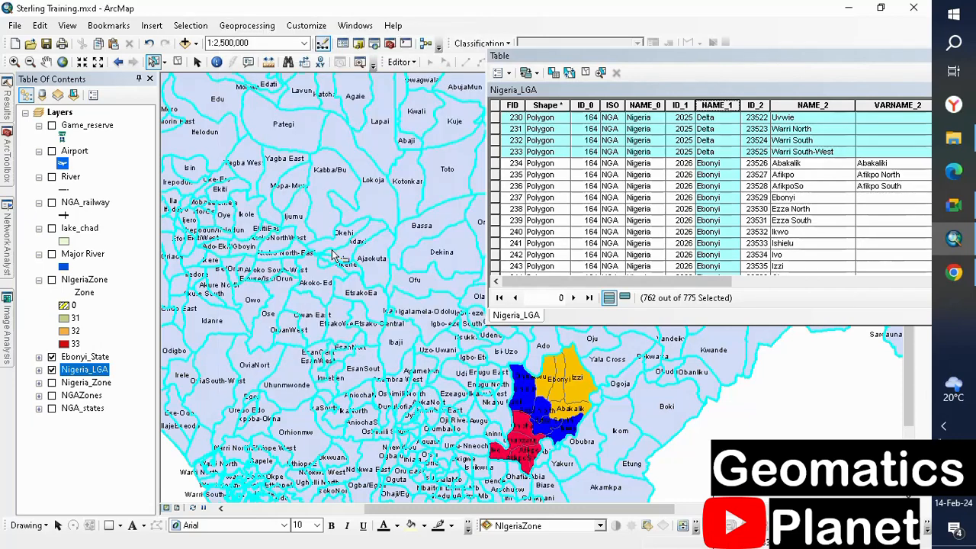
# Step: Clear the selected features, and complete the Nigeria_LGA query expression as "NAME_1" <> 'Kano' from the unique values
pyautogui.click(177, 62)
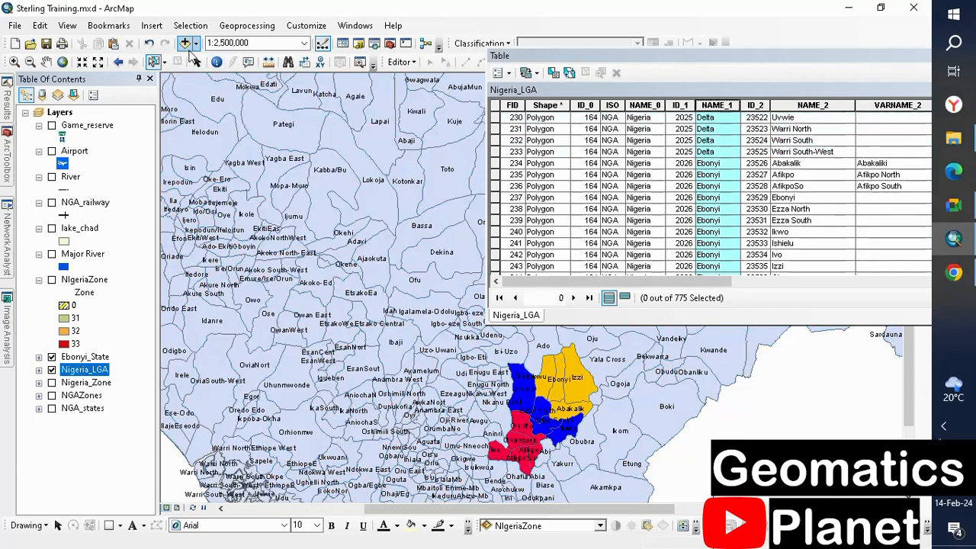
pyautogui.click(190, 25)
pyautogui.click(203, 43)
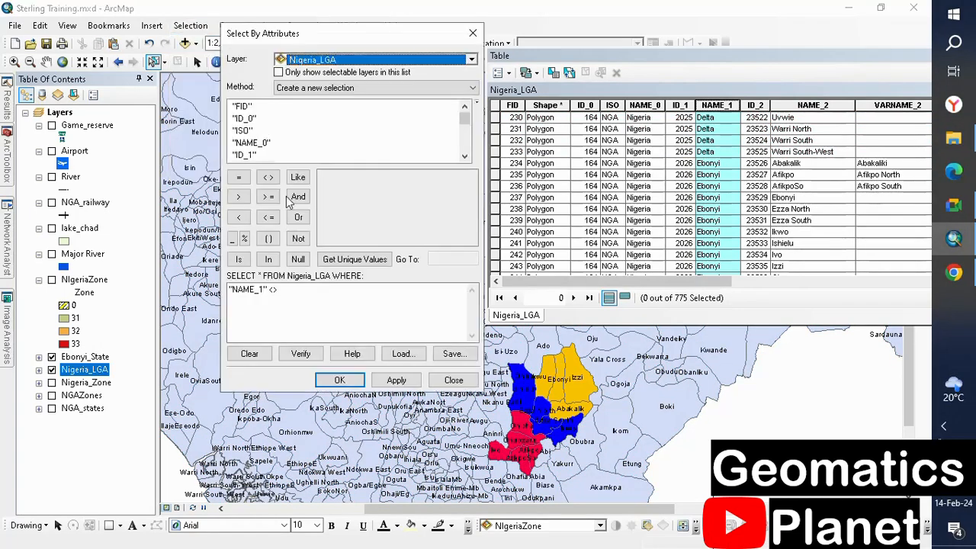
pyautogui.click(290, 290)
pyautogui.click(341, 260)
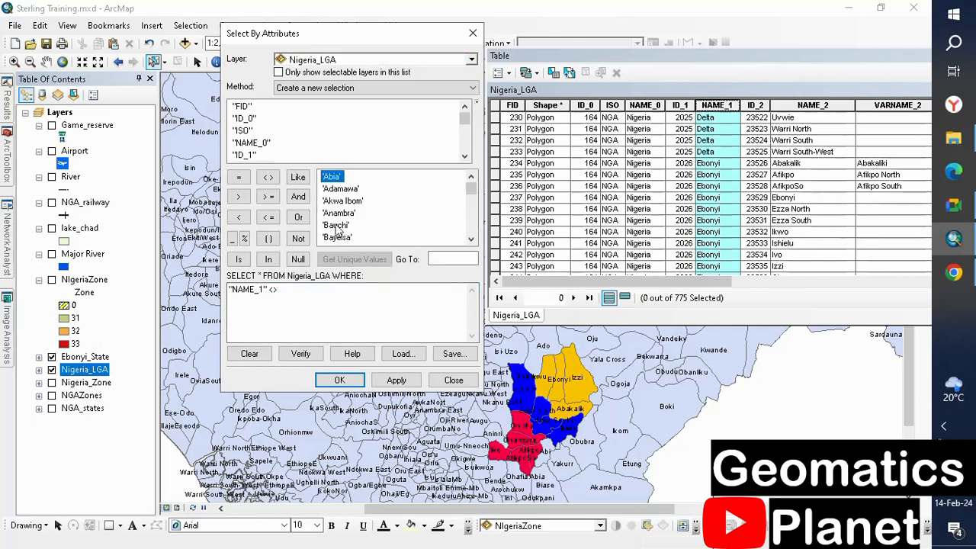
pyautogui.scroll(-4, 355, 233)
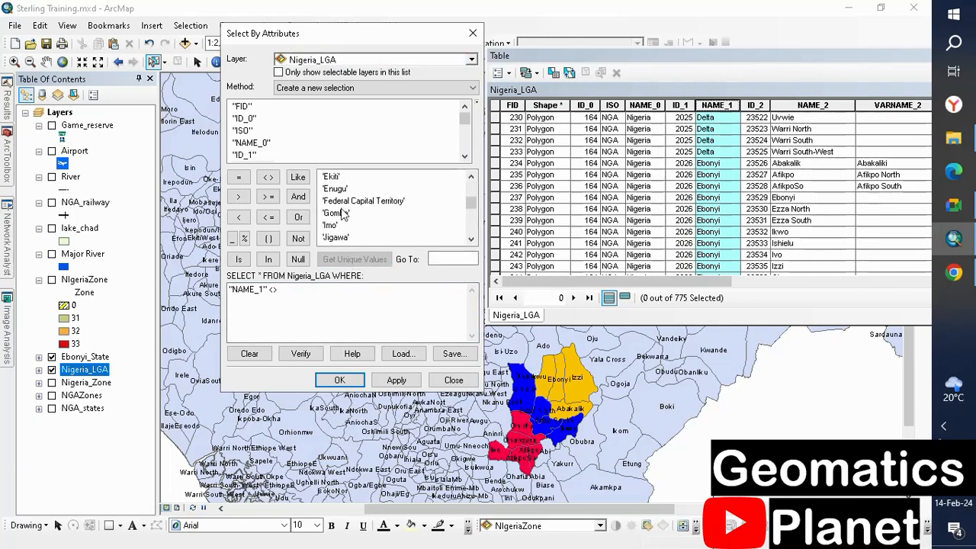
pyautogui.scroll(2, 342, 214)
pyautogui.scroll(-1, 345, 212)
pyautogui.scroll(-2, 345, 229)
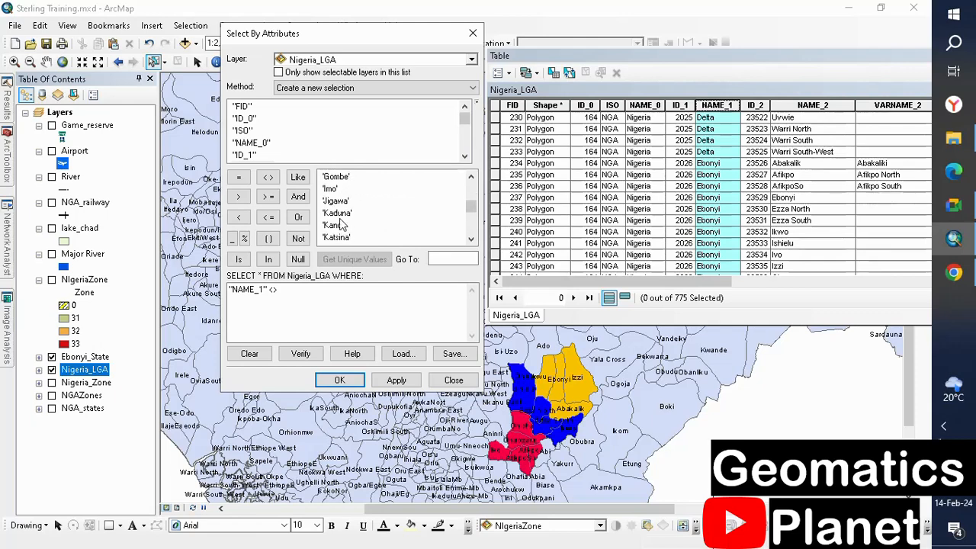
pyautogui.doubleClick(333, 225)
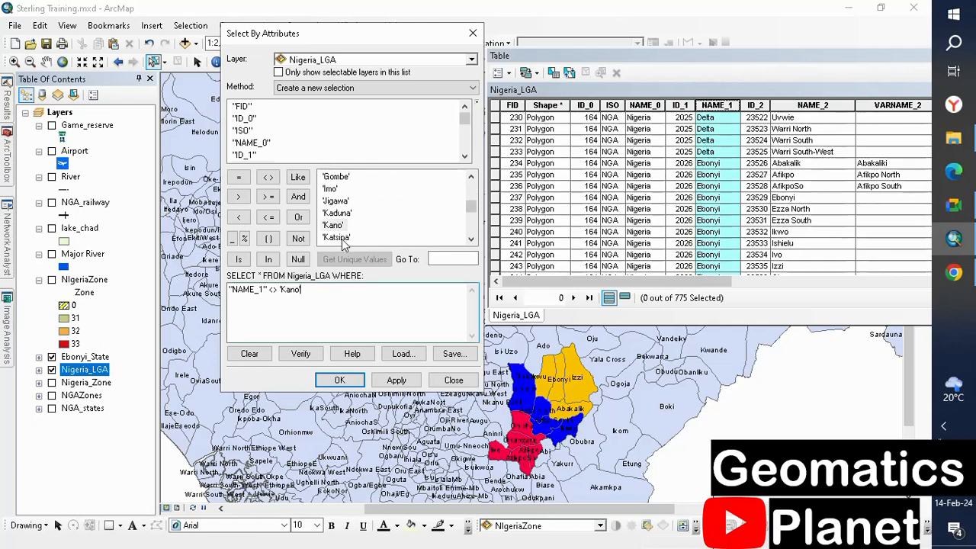
# Step: Run the not-equal Kano query as a new selection and inspect the selected areas across the map
pyautogui.click(339, 379)
pyautogui.scroll(-5, 470, 408)
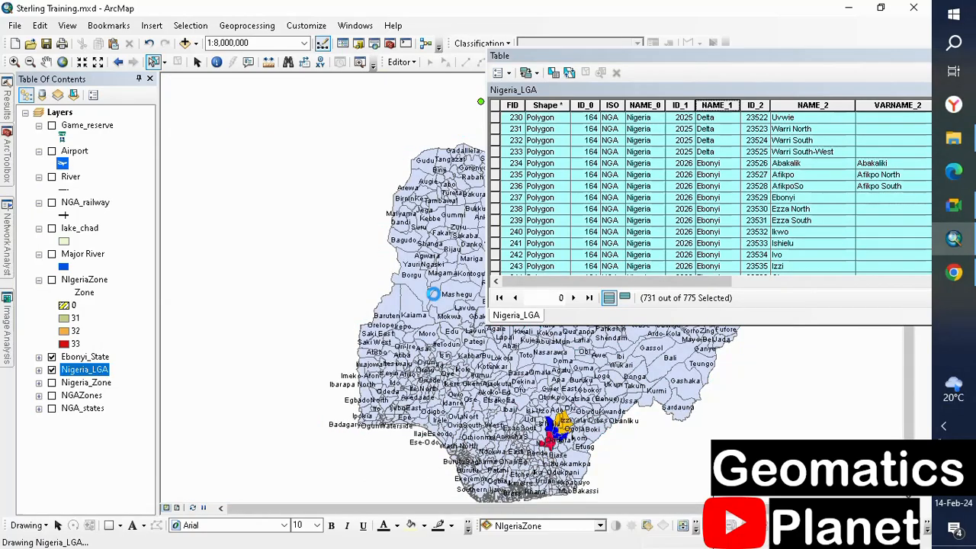
pyautogui.scroll(3, 438, 290)
pyautogui.scroll(-1, 332, 330)
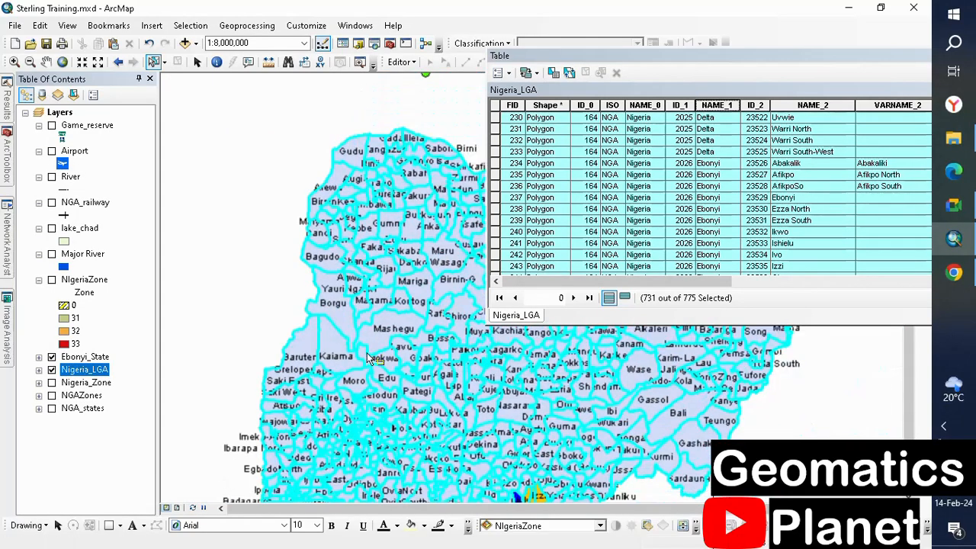
pyautogui.scroll(1, 390, 400)
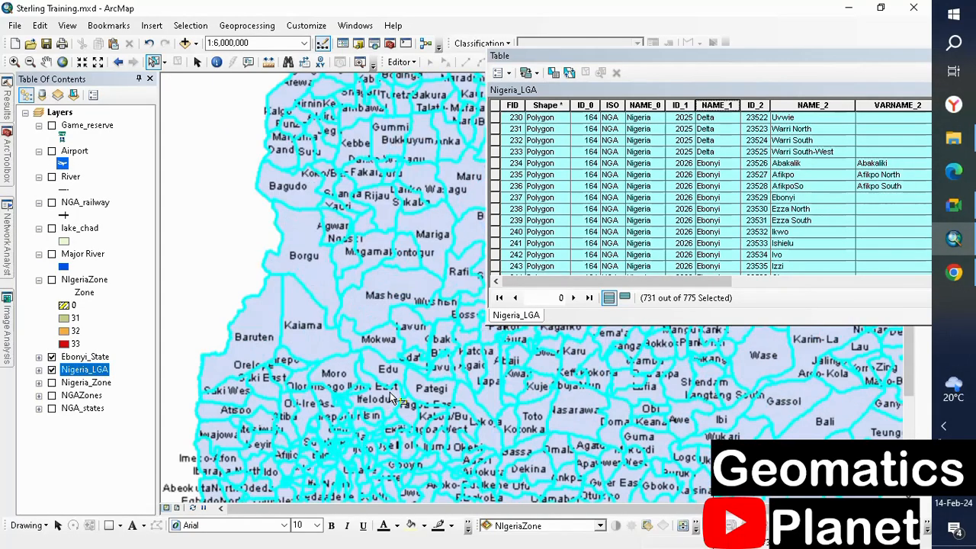
pyautogui.scroll(1, 385, 388)
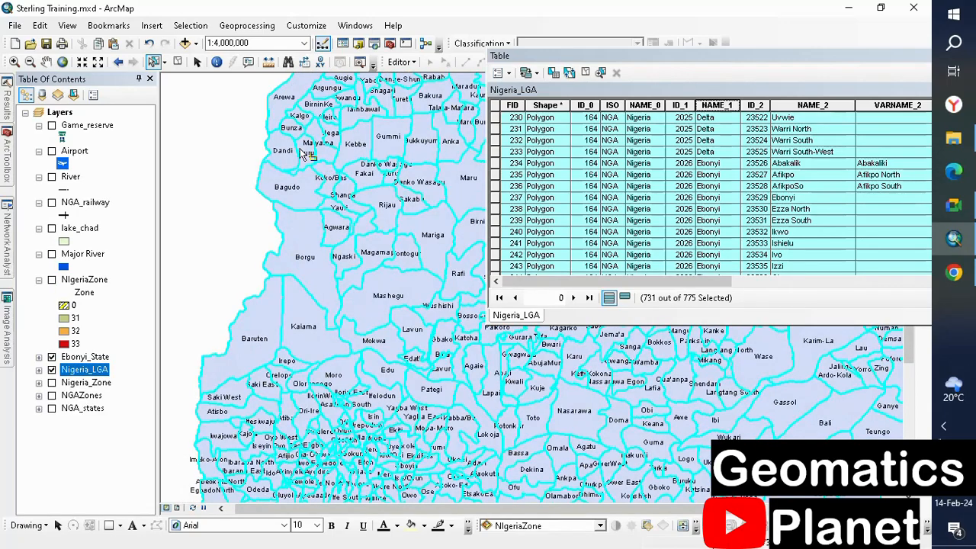
# Step: Clear the not-equal Kano expression in Select By Attributes and deselect all Nigeria_LGA features
pyautogui.click(202, 26)
pyautogui.click(205, 42)
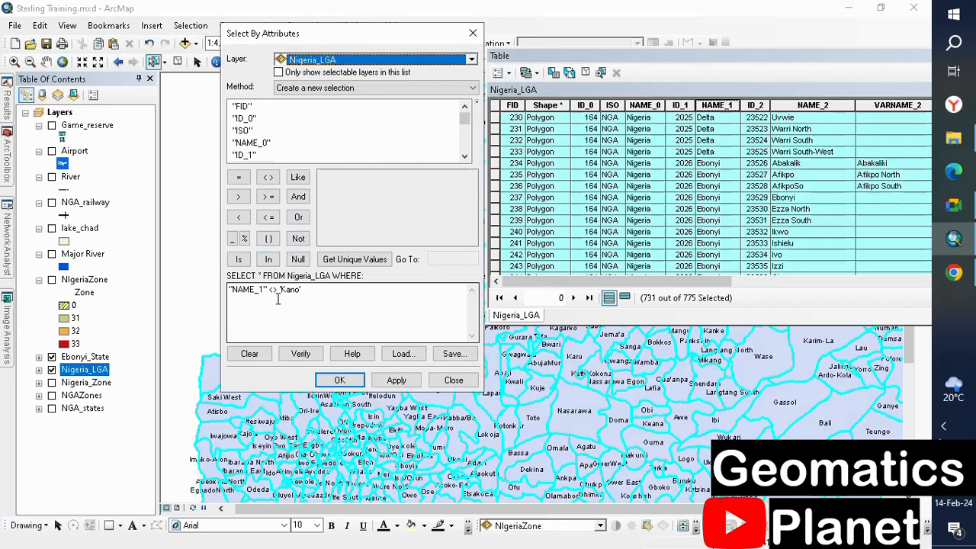
pyautogui.moveTo(311, 290); pyautogui.dragTo(193, 297)
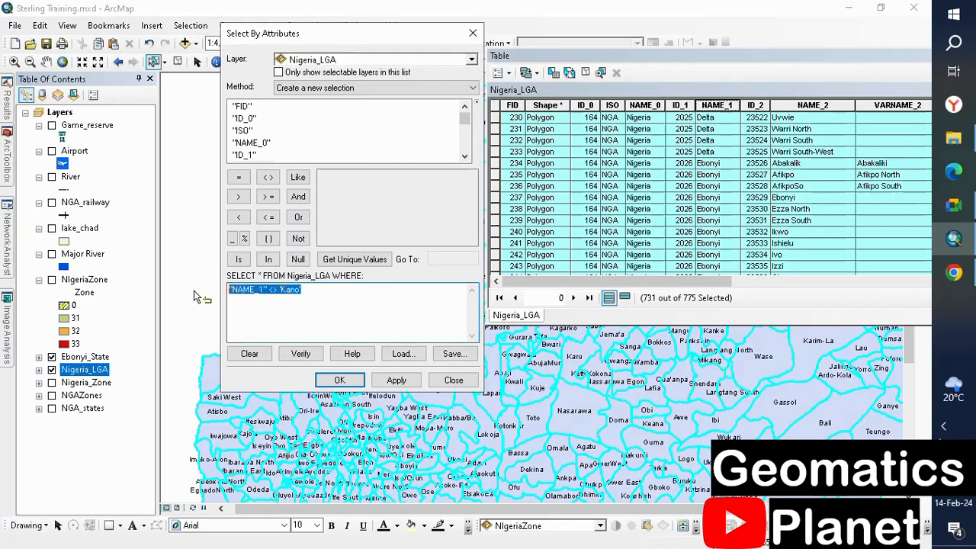
pyautogui.click(253, 355)
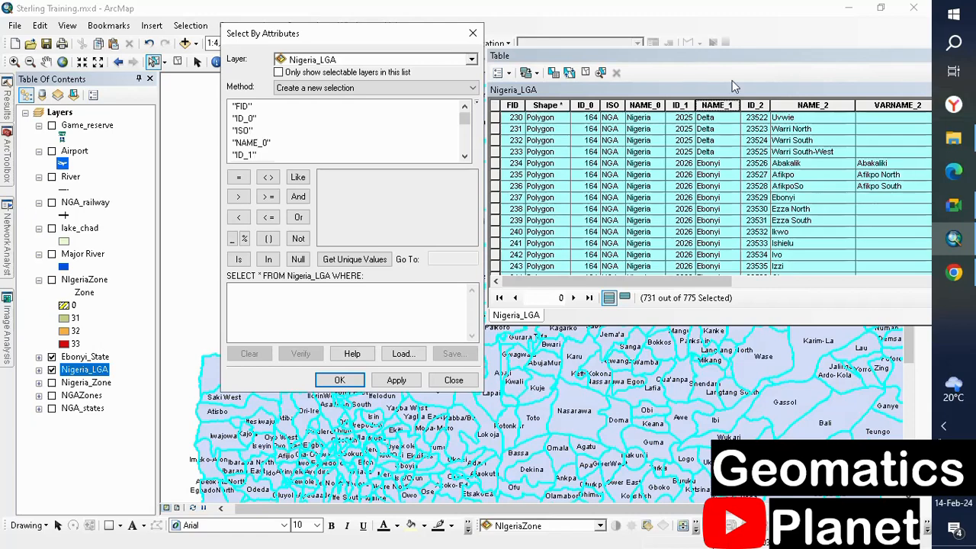
pyautogui.click(214, 64)
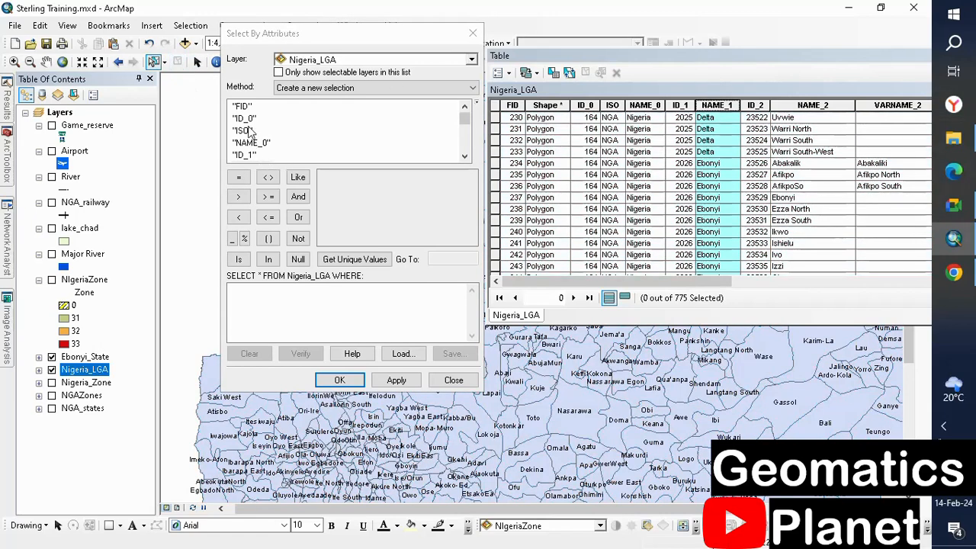
# Step: Build the Nigeria_LGA query expression "NAME_1" <> 'Katsina' using the field's unique values
pyautogui.scroll(-1, 258, 152)
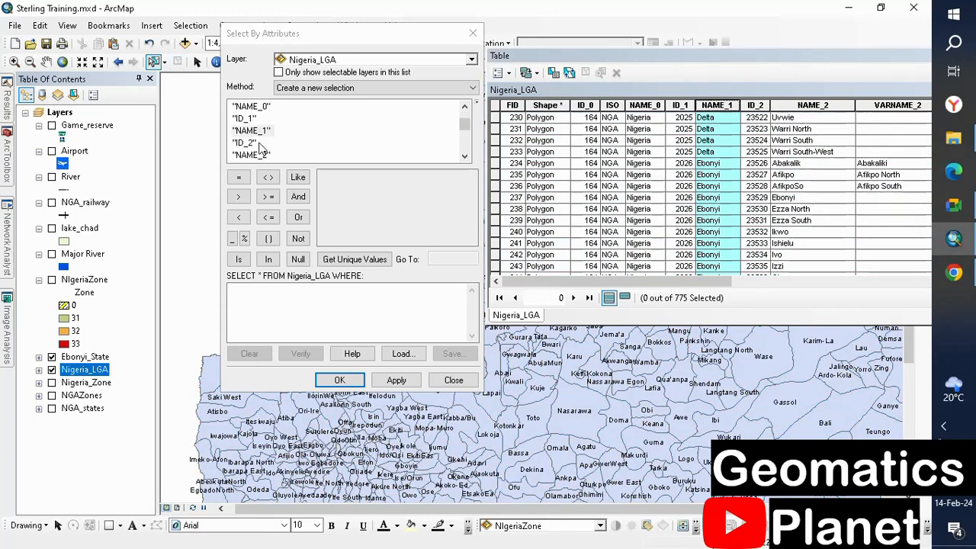
pyautogui.click(257, 131)
pyautogui.doubleClick(258, 131)
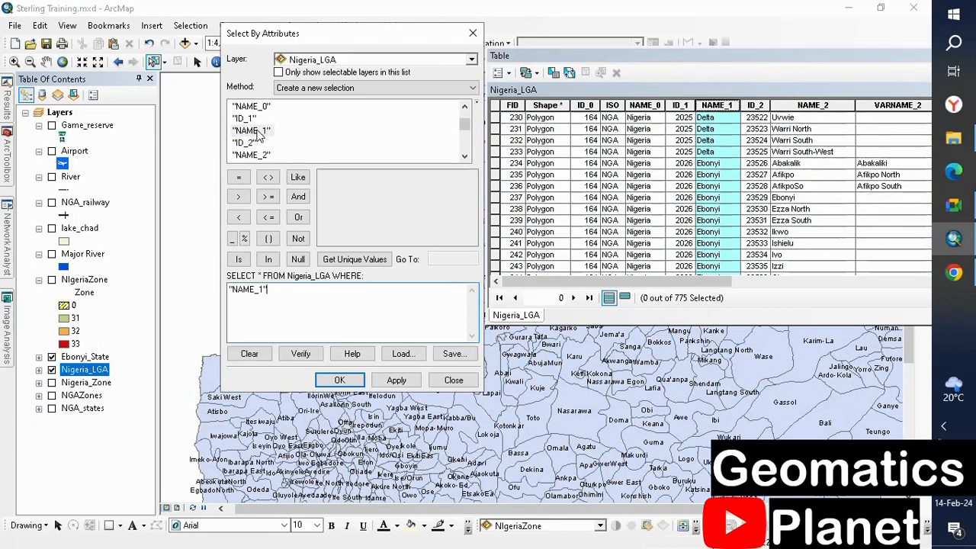
pyautogui.click(267, 177)
pyautogui.click(354, 259)
pyautogui.scroll(-3, 348, 230)
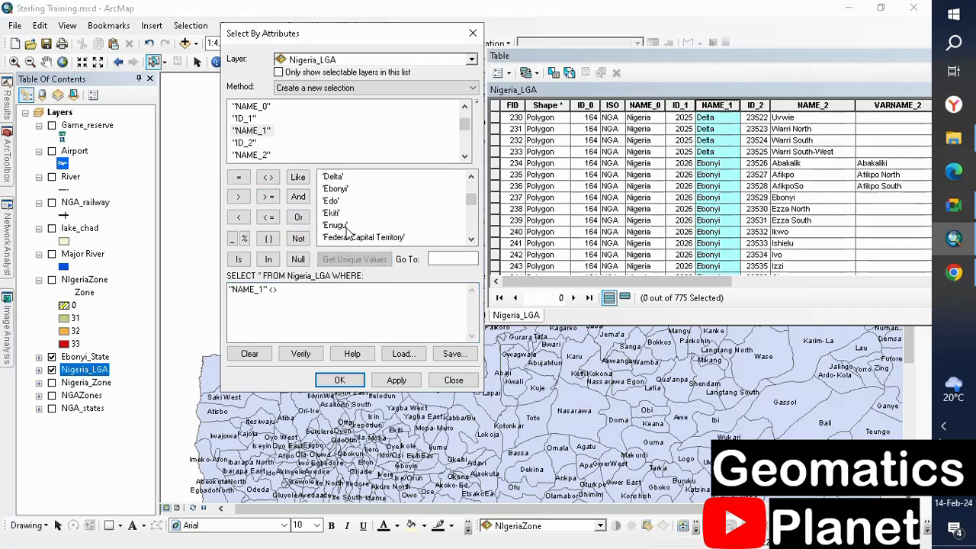
pyautogui.scroll(-3, 345, 236)
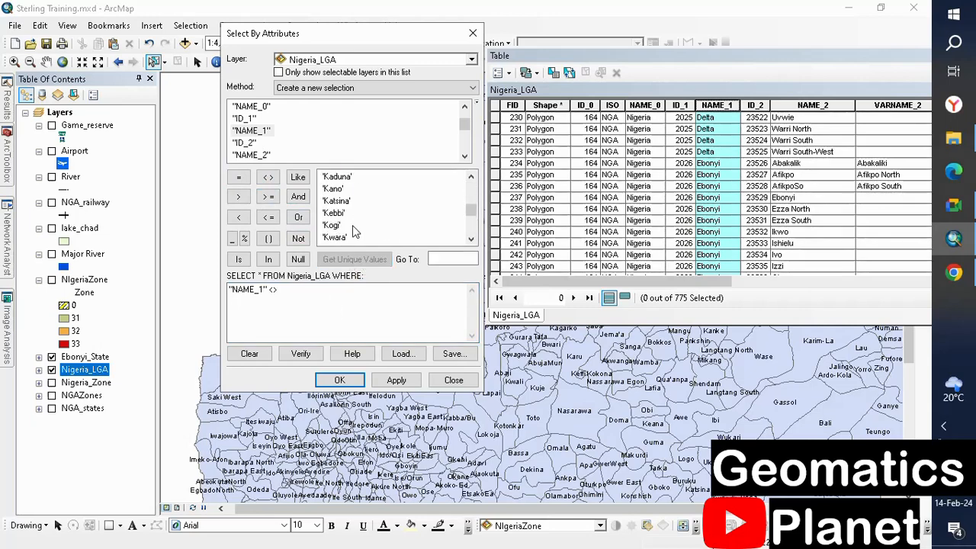
pyautogui.doubleClick(340, 202)
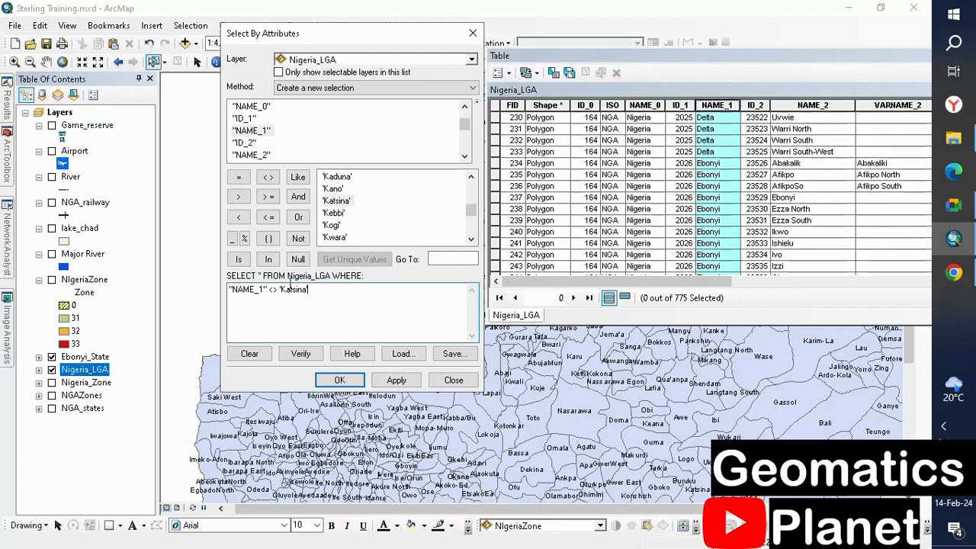
# Step: Run the not-equal Katsina query as a new selection and inspect the areas around Katsina on the map
pyautogui.click(339, 379)
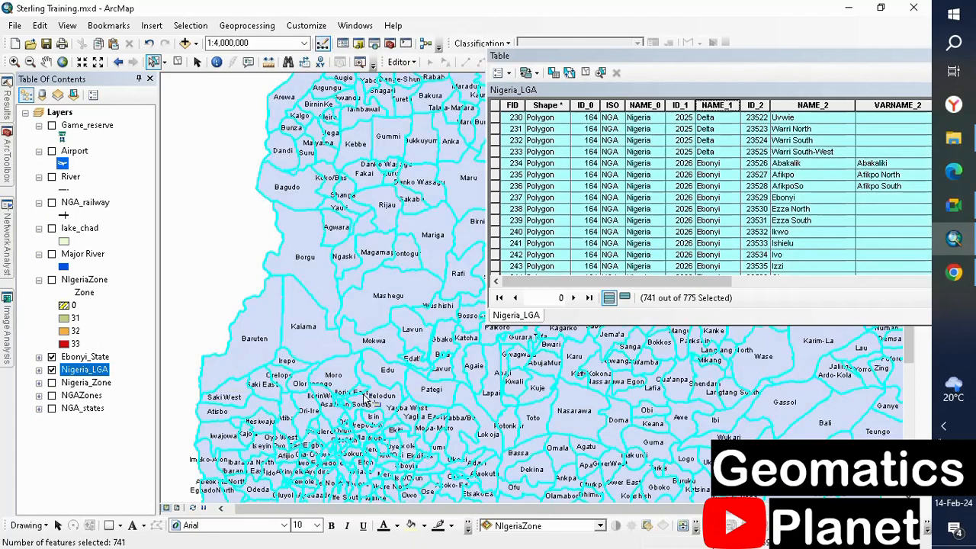
pyautogui.scroll(2, 327, 469)
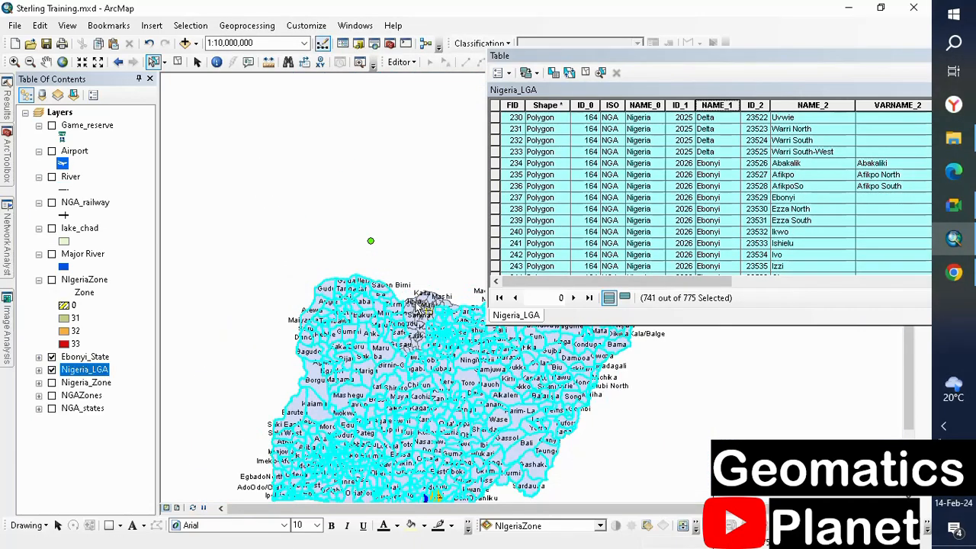
pyautogui.scroll(-3, 422, 307)
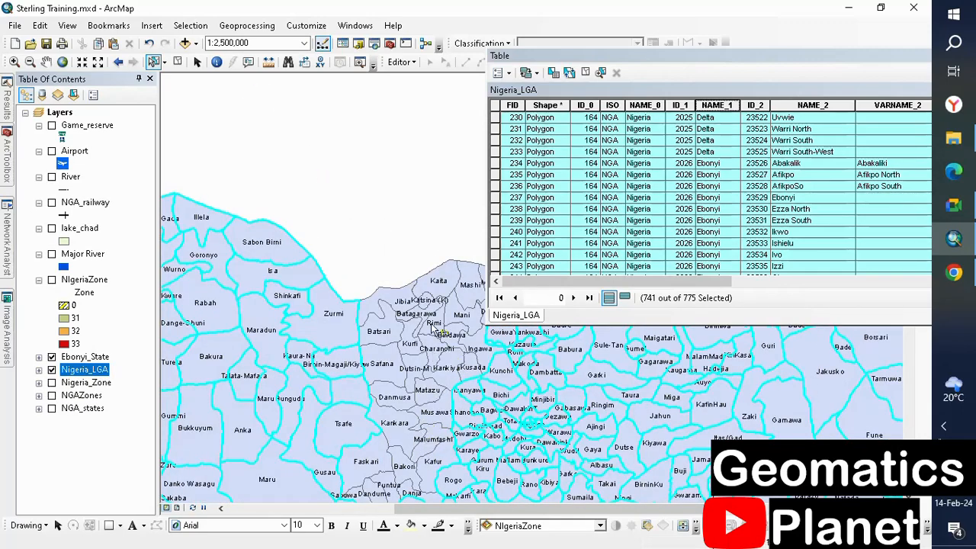
pyautogui.scroll(1, 438, 328)
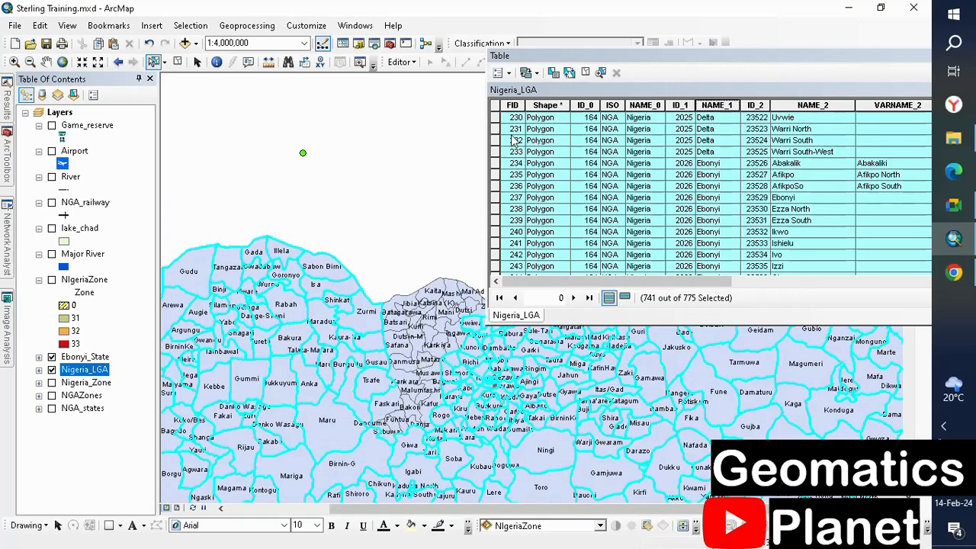
# Step: Switch the Nigeria_LGA selection to highlight only the Katsina areas, and switch it back
pyautogui.click(568, 74)
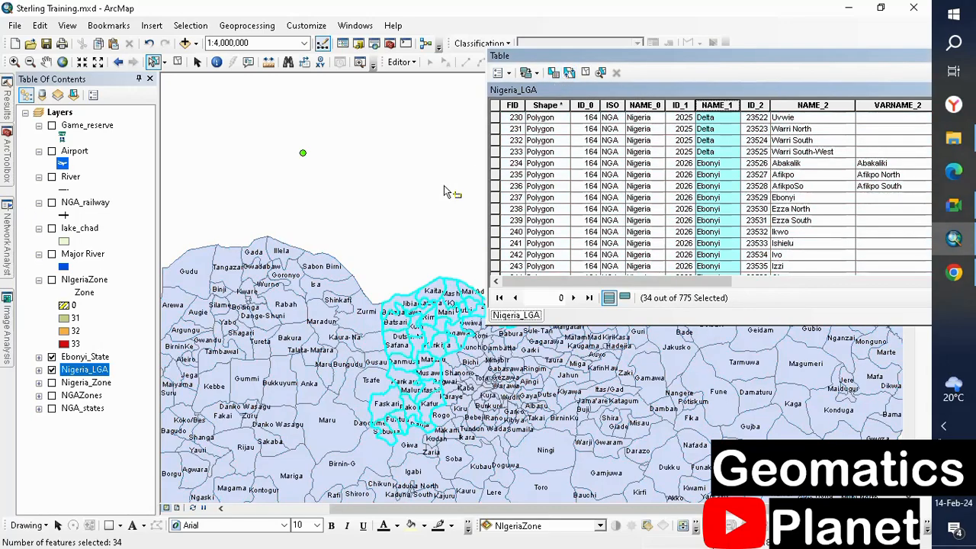
pyautogui.scroll(-2, 404, 332)
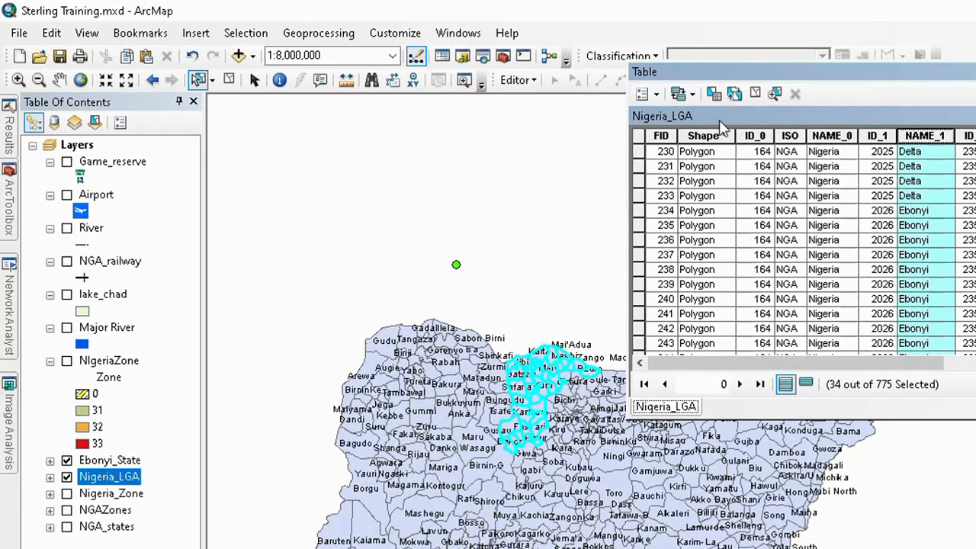
pyautogui.click(734, 93)
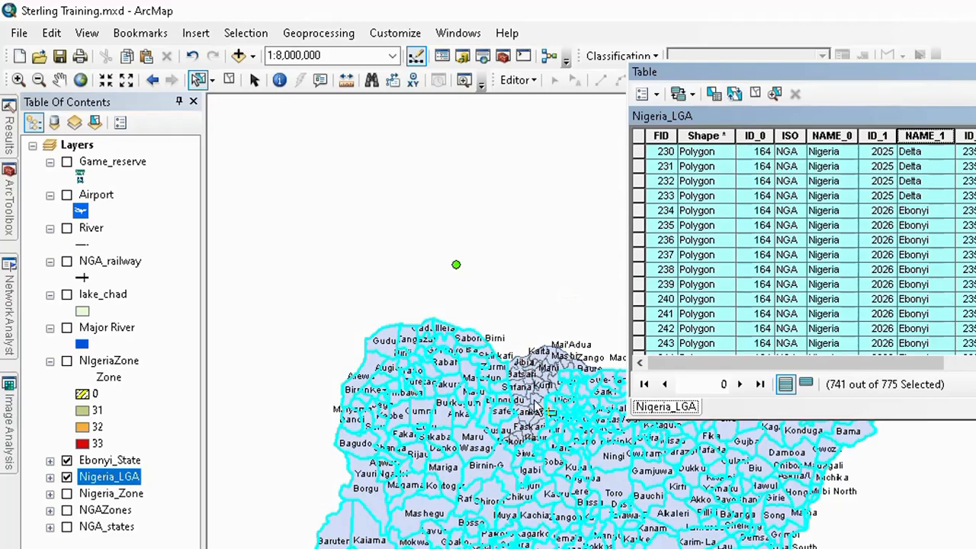
pyautogui.scroll(1, 535, 407)
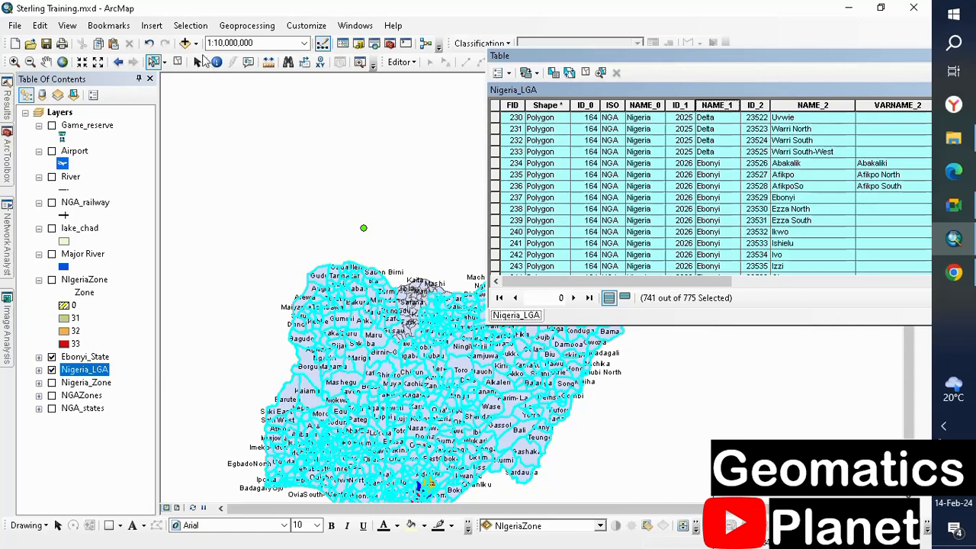
pyautogui.click(191, 25)
pyautogui.click(200, 43)
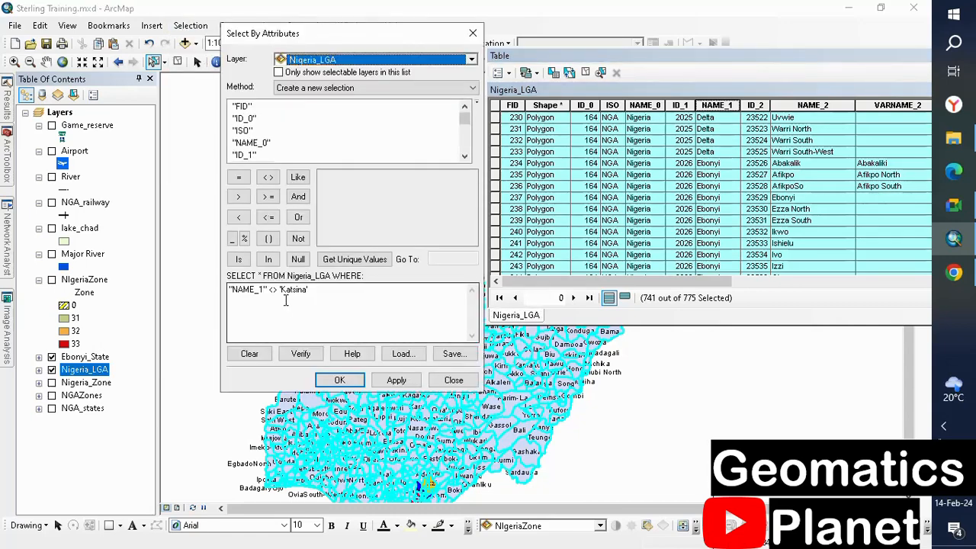
pyautogui.moveTo(309, 290); pyautogui.dragTo(198, 303)
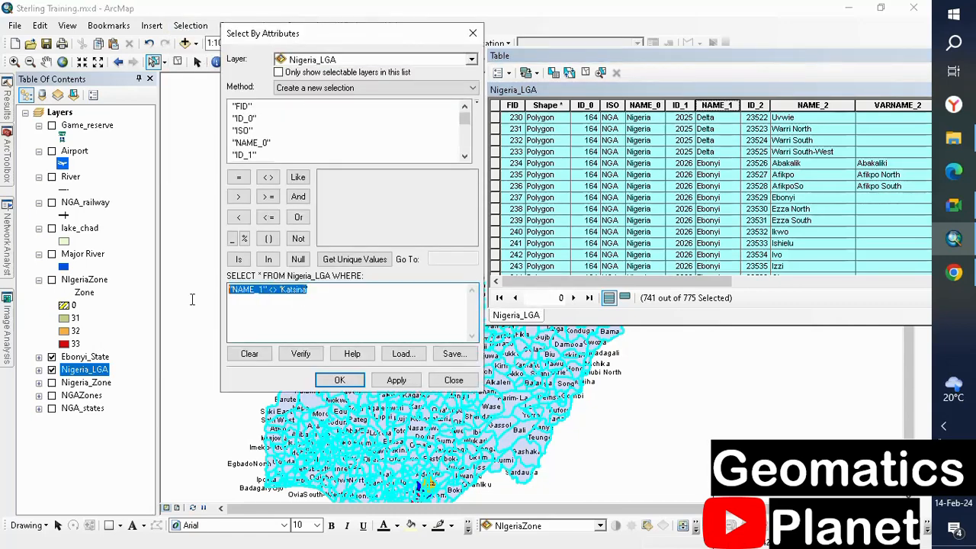
pyautogui.click(473, 32)
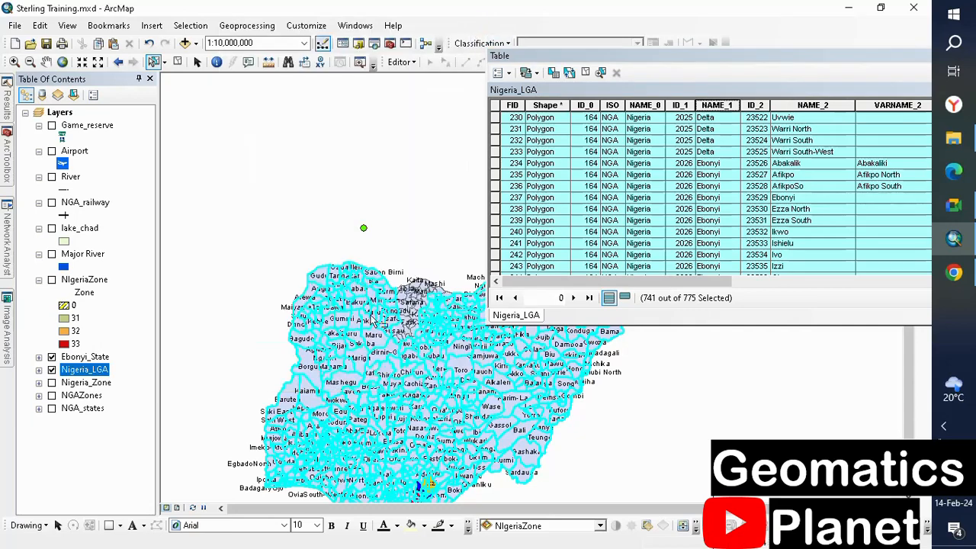
# Step: Clear the selected features and view the unselected Nigeria_LGA layer across the map
pyautogui.click(177, 62)
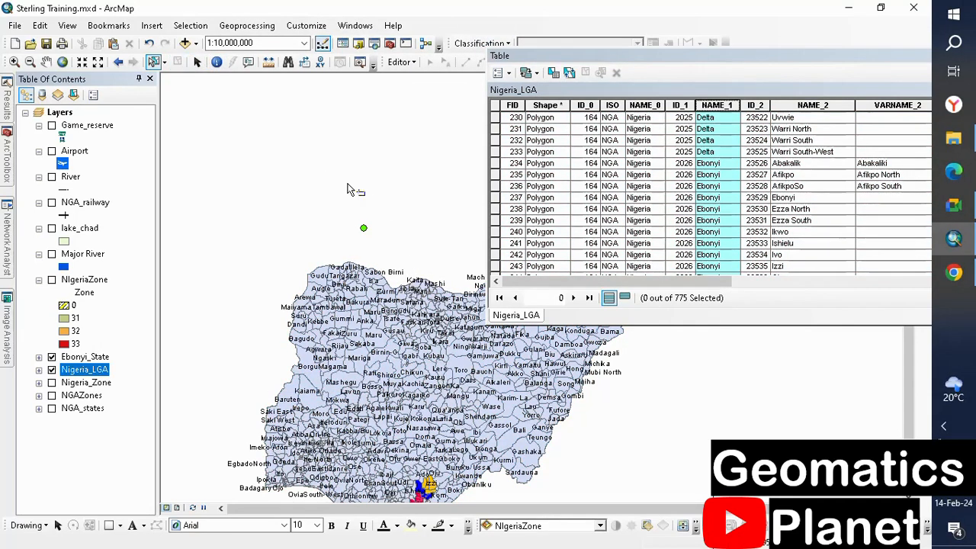
pyautogui.scroll(2, 339, 183)
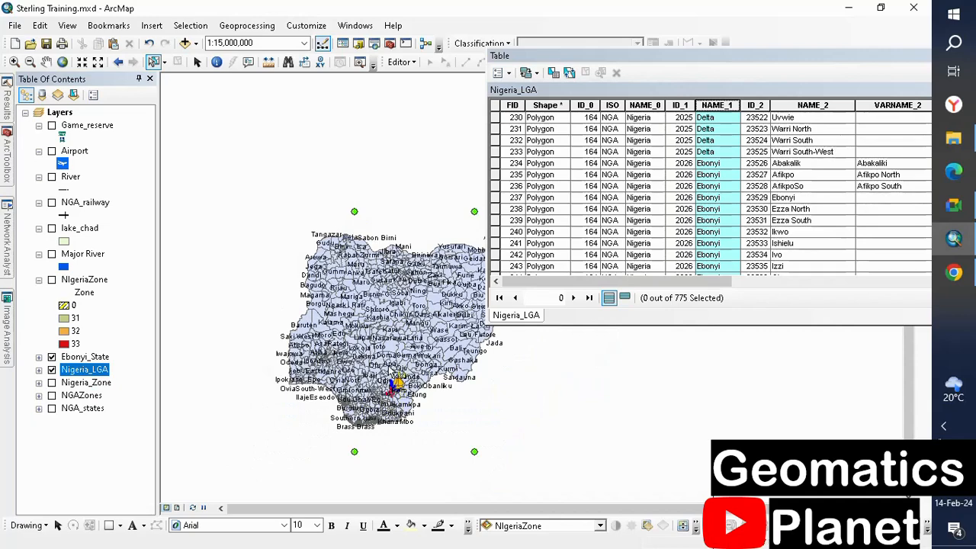
pyautogui.scroll(-4, 389, 341)
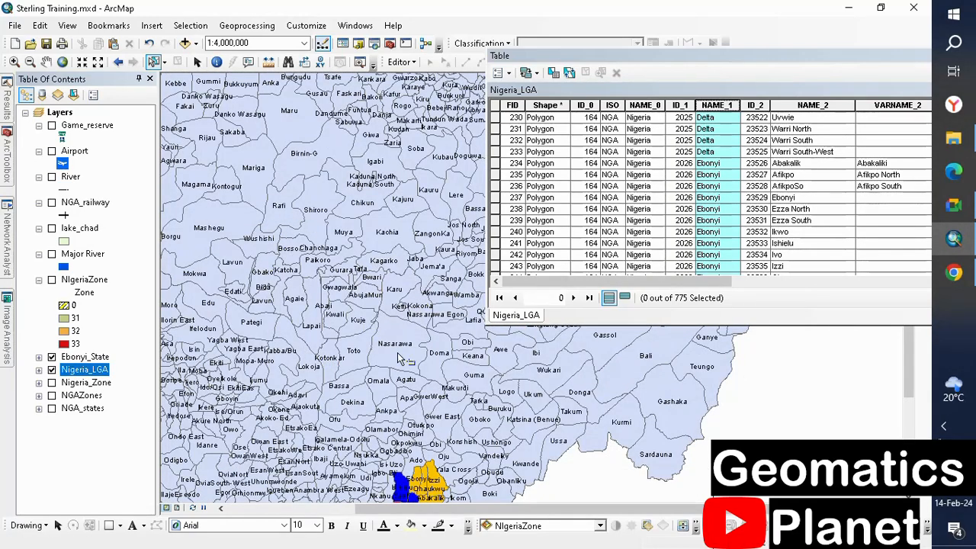
pyautogui.scroll(1, 412, 326)
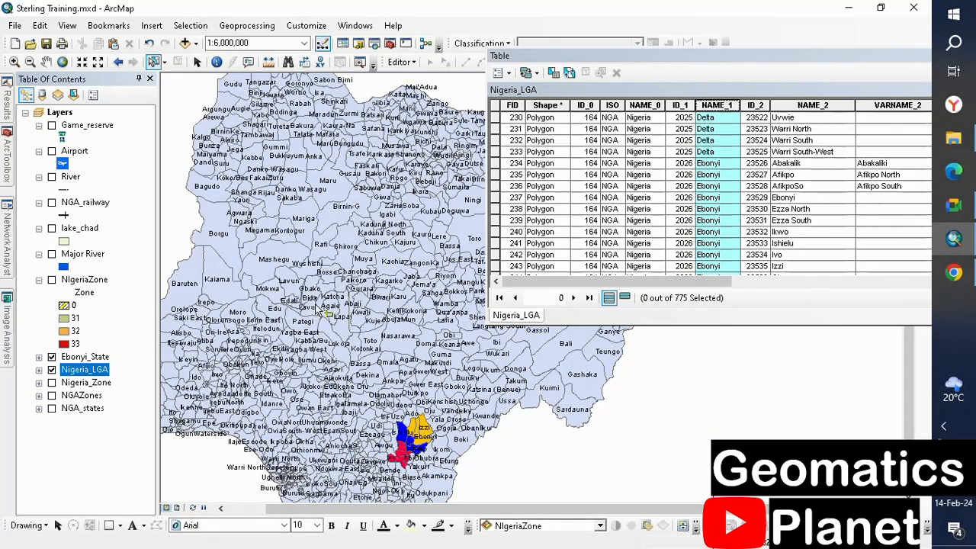
# Step: Open the query builder for the Nigeria_LGA layer's definition query in its layer properties
pyautogui.rightClick(79, 375)
pyautogui.click(96, 363)
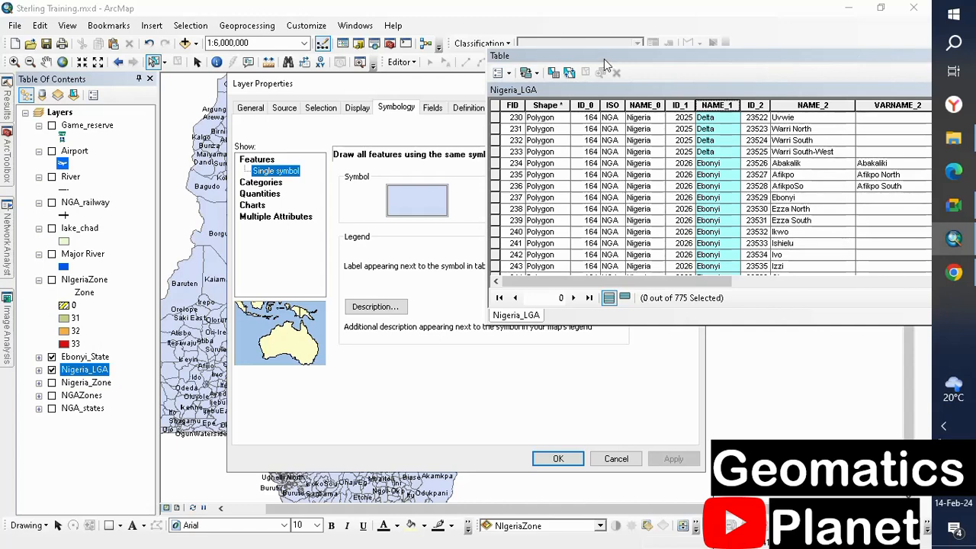
pyautogui.click(450, 95)
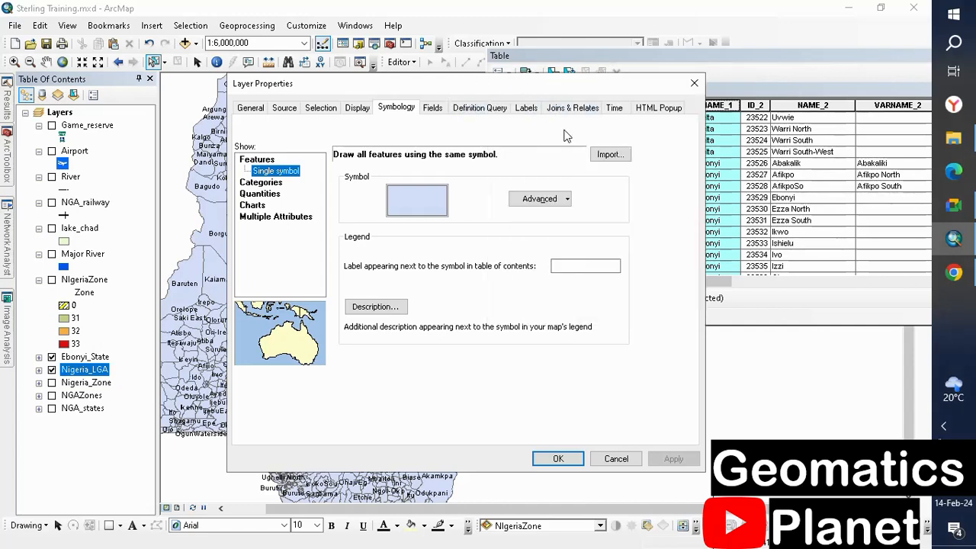
pyautogui.click(488, 111)
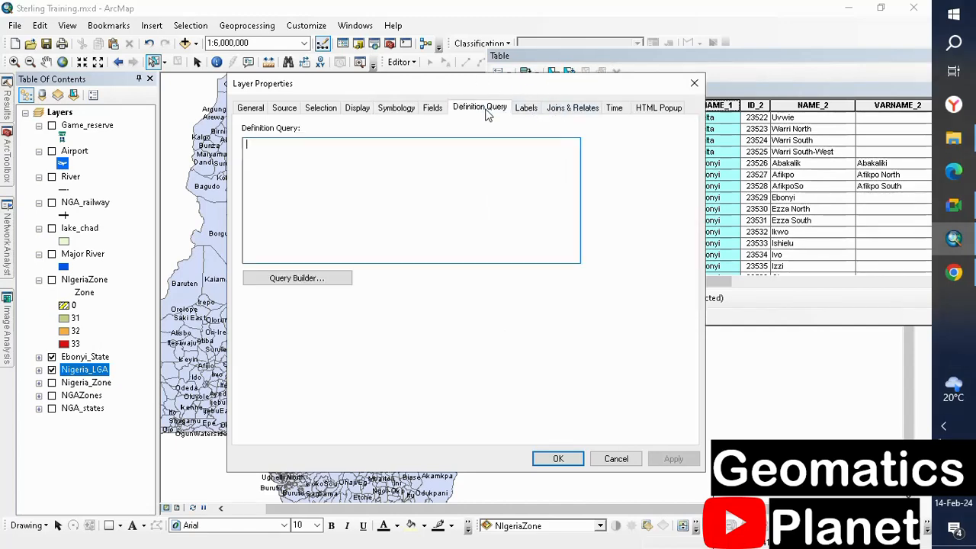
pyautogui.click(333, 285)
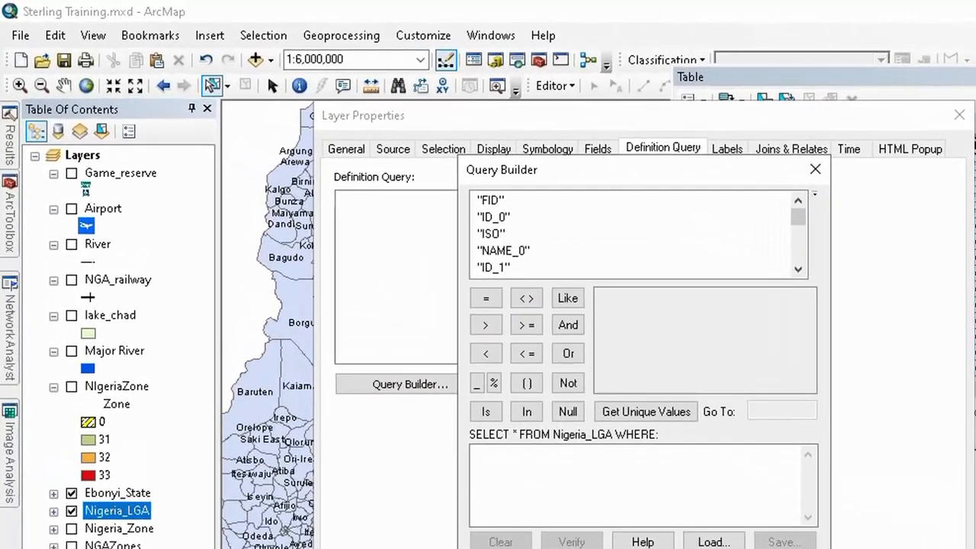
# Step: Build the definition query "NAME_1" <> 'Kogi' from the unique values and apply it to Nigeria_LGA
pyautogui.scroll(-1, 560, 267)
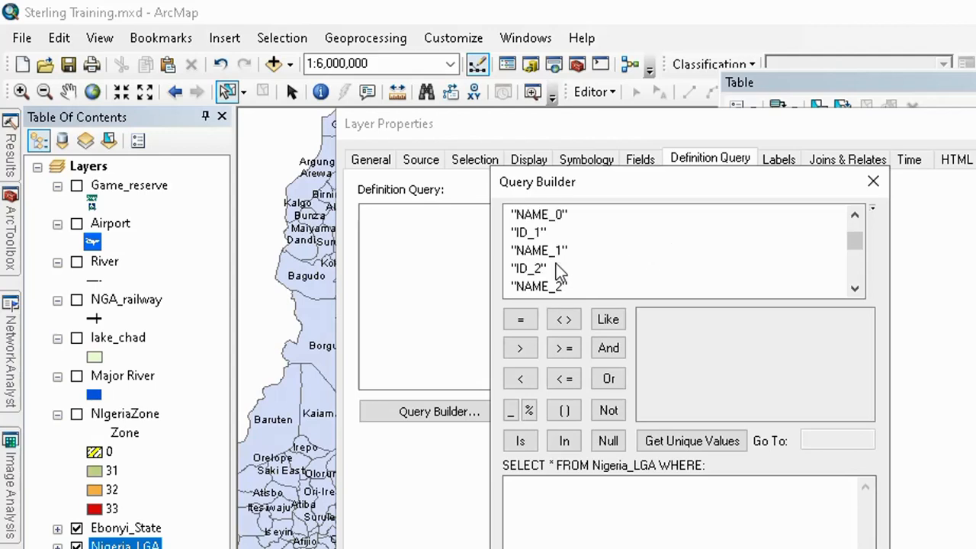
pyautogui.doubleClick(544, 256)
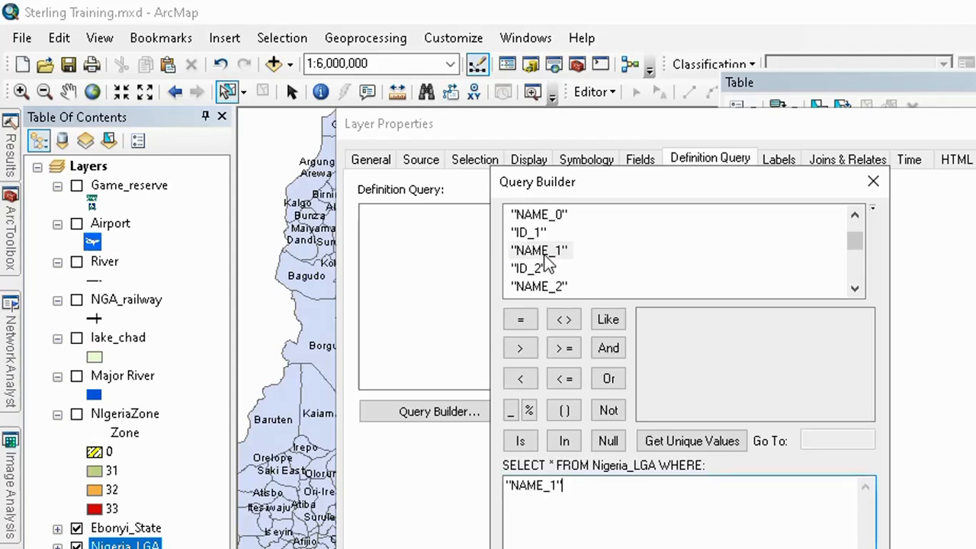
pyautogui.click(564, 320)
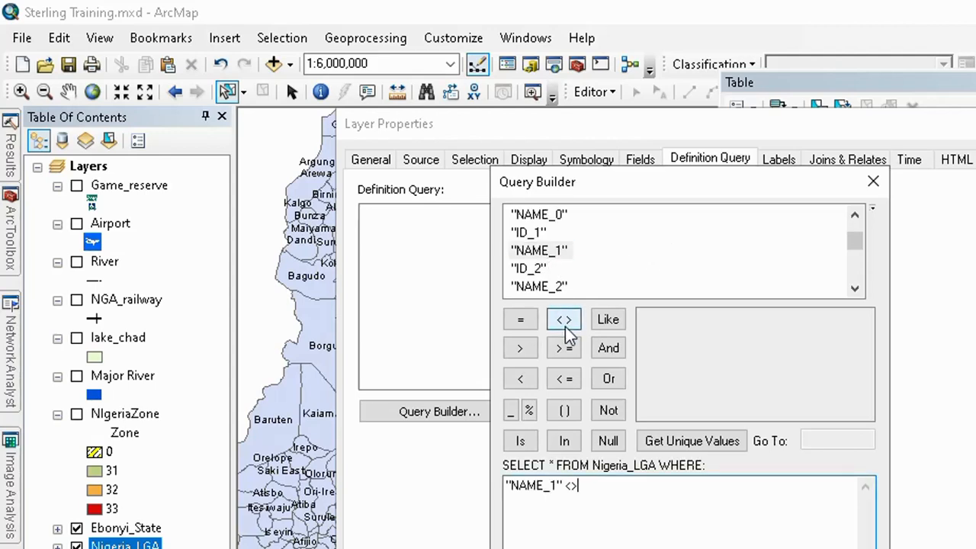
pyautogui.click(690, 442)
pyautogui.scroll(-6, 686, 415)
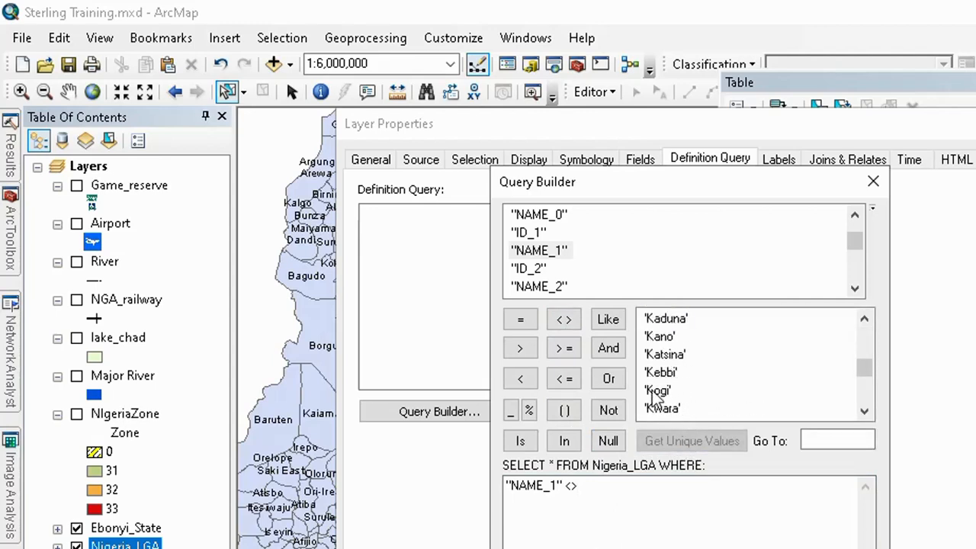
pyautogui.click(654, 394)
pyautogui.doubleClick(660, 392)
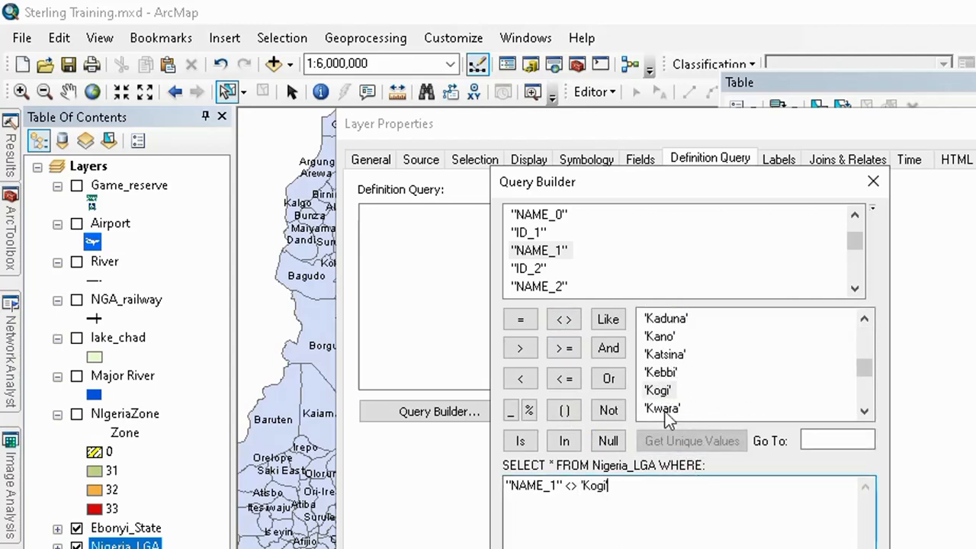
pyautogui.click(743, 547)
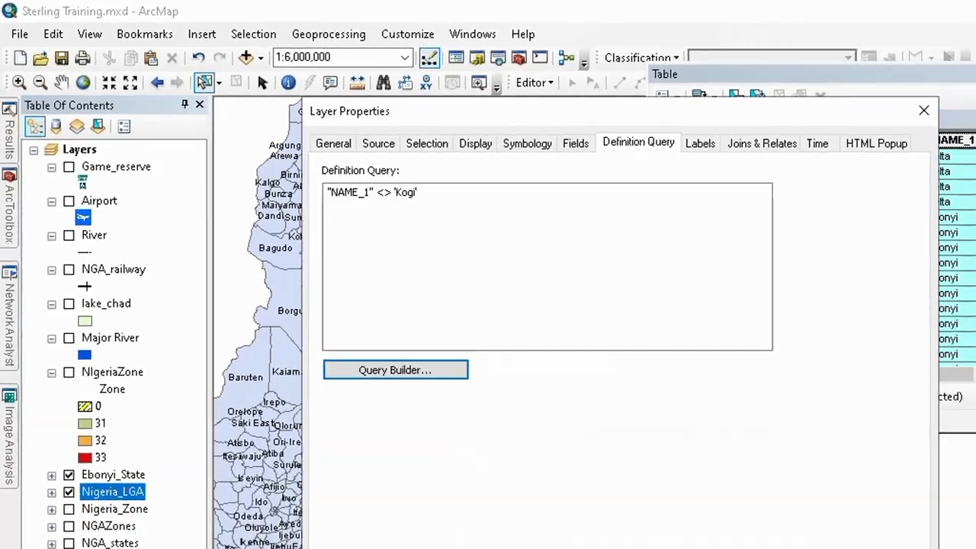
pyautogui.click(566, 461)
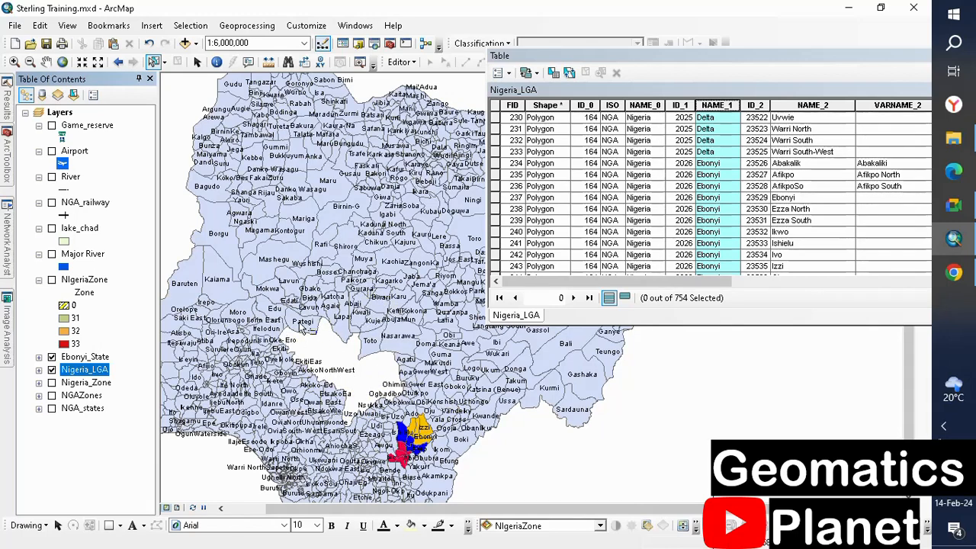
# Step: Examine the fields available in the query builder for Nigeria_LGA's definition query, and close the layer properties without changes
pyautogui.rightClick(96, 371)
pyautogui.click(126, 374)
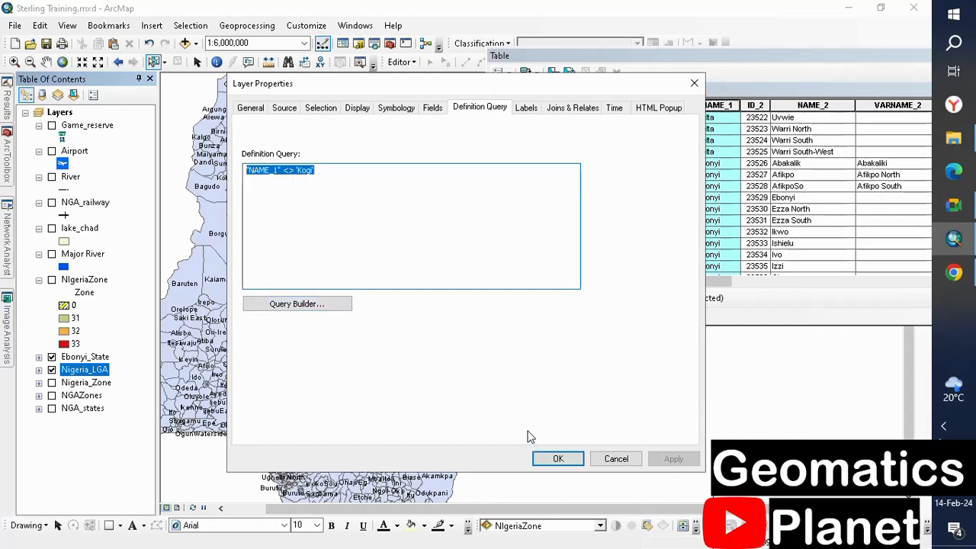
pyautogui.click(327, 305)
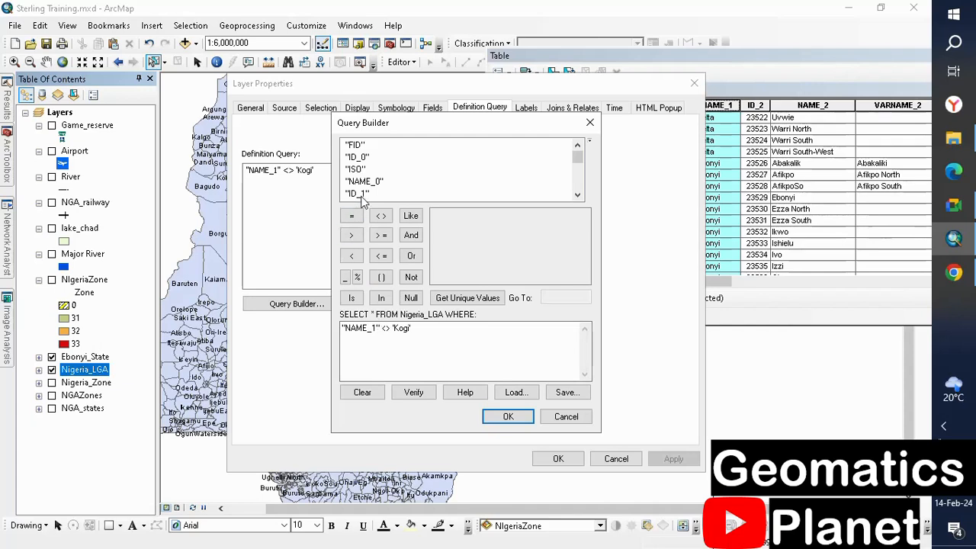
pyautogui.scroll(-4, 362, 196)
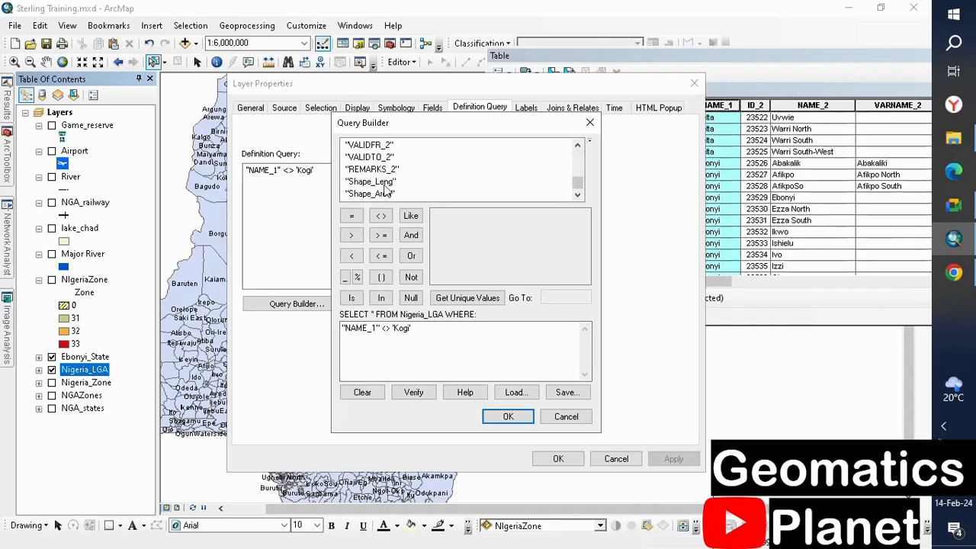
pyautogui.click(585, 126)
pyautogui.click(694, 84)
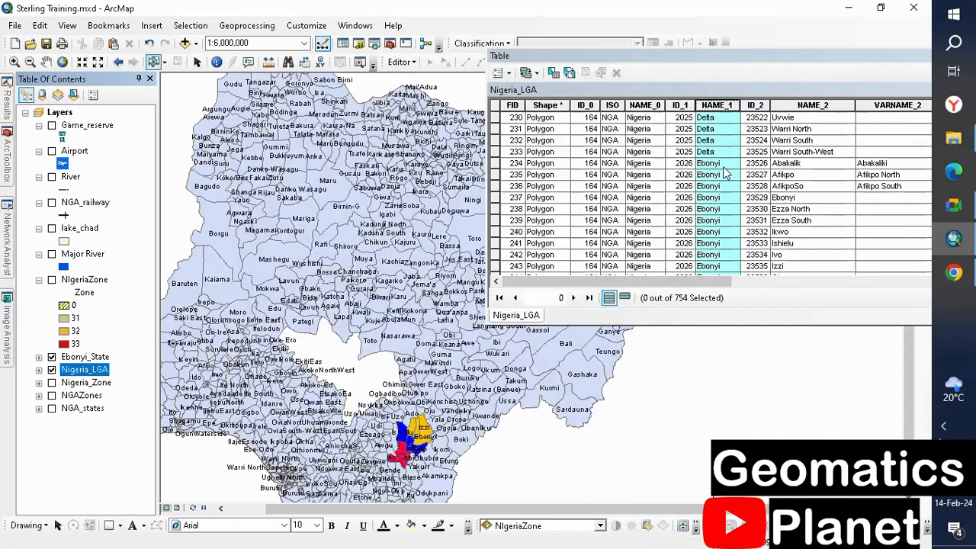
# Step: Examine the Shape_Leng and Shape_Area columns in the Nigeria_LGA attribute table
pyautogui.moveTo(694, 282); pyautogui.dragTo(929, 294)
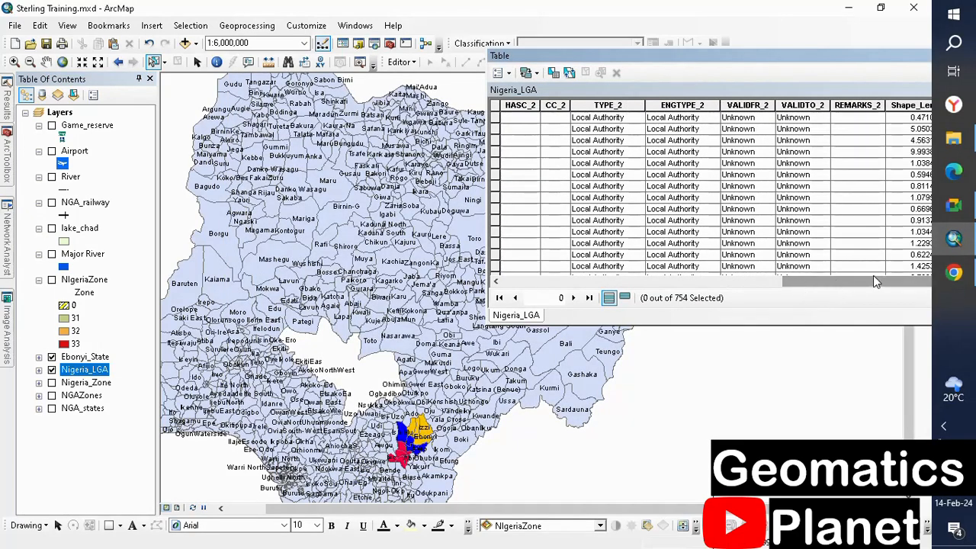
pyautogui.moveTo(805, 56); pyautogui.dragTo(661, 61)
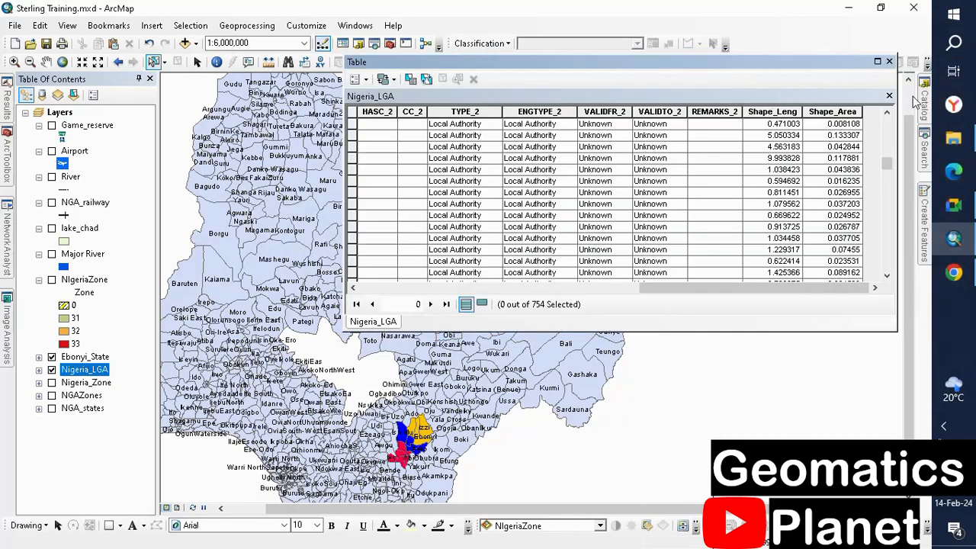
pyautogui.scroll(-9, 831, 154)
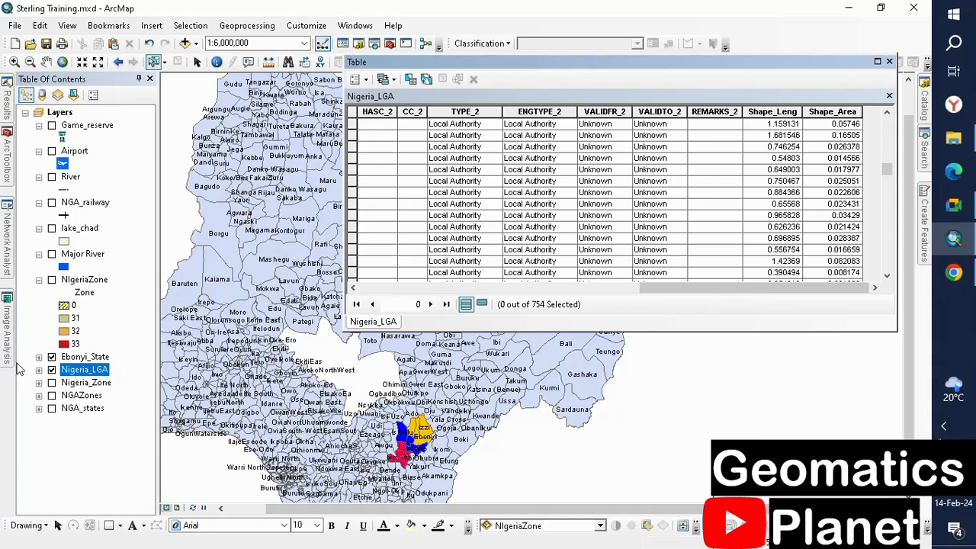
# Step: Remove the definition query from the Nigeria_LGA layer and close its attribute table
pyautogui.rightClick(74, 373)
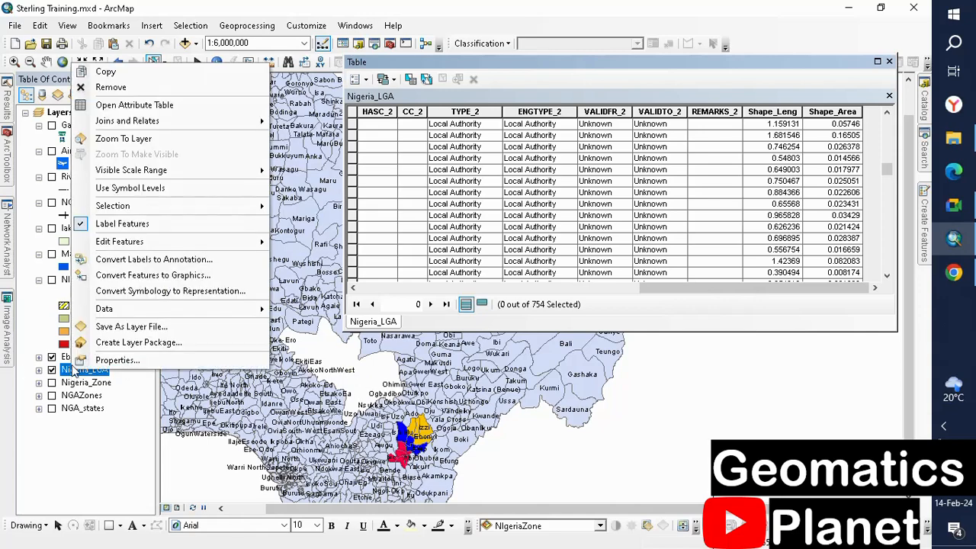
pyautogui.click(148, 362)
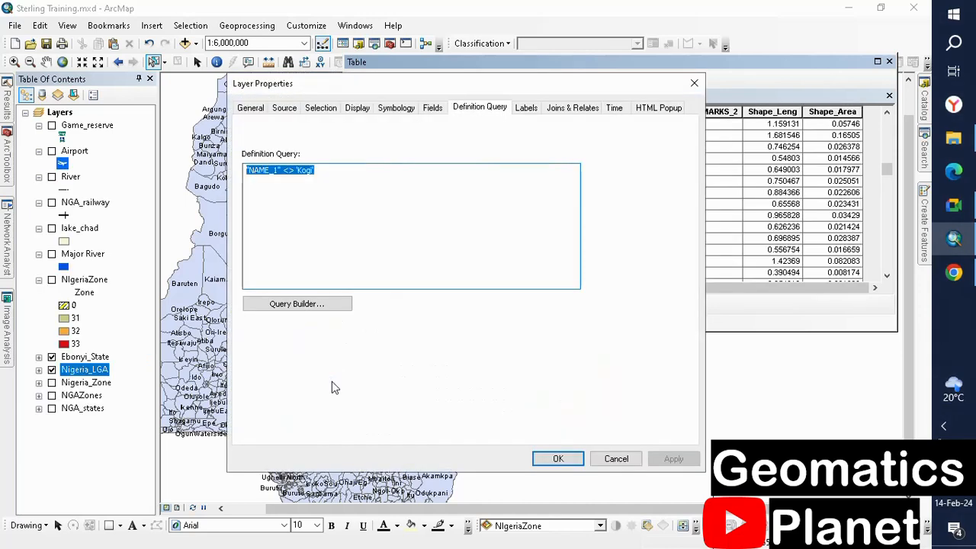
pyautogui.press('Delete')
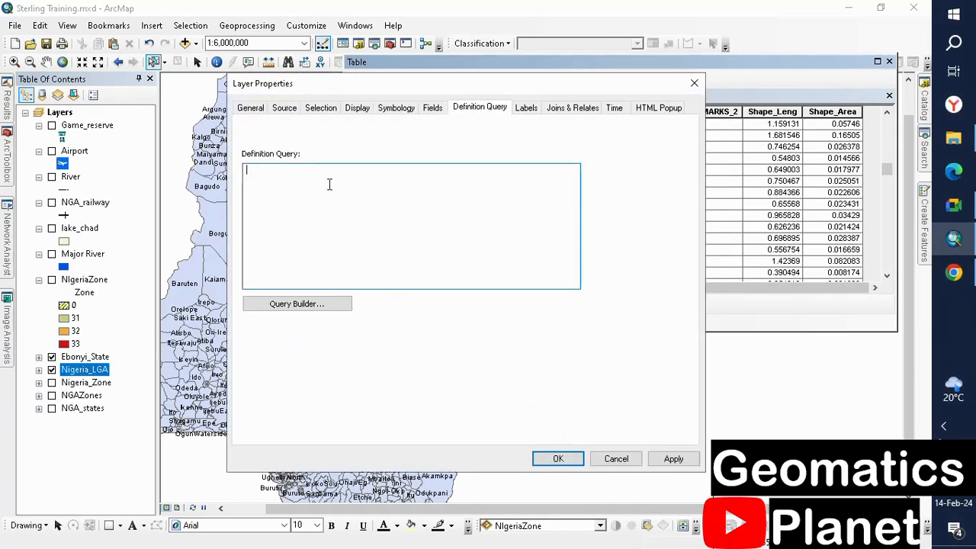
pyautogui.click(553, 460)
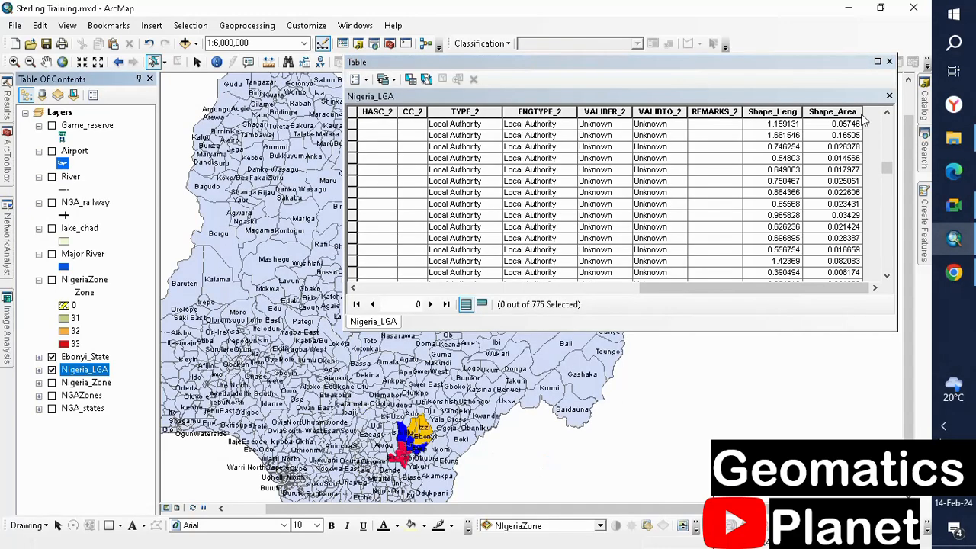
pyautogui.click(889, 62)
pyautogui.scroll(2, 597, 250)
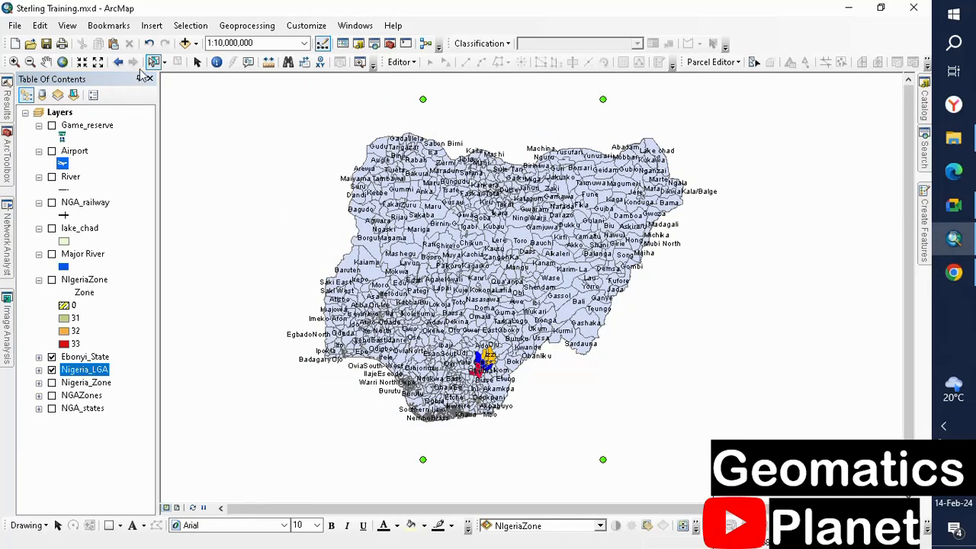
pyautogui.click(197, 61)
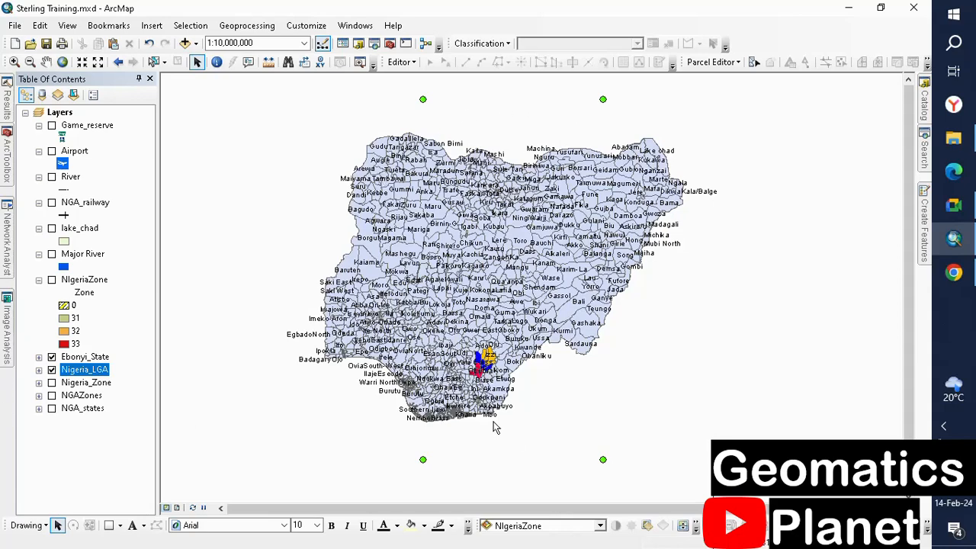
pyautogui.scroll(3, 488, 370)
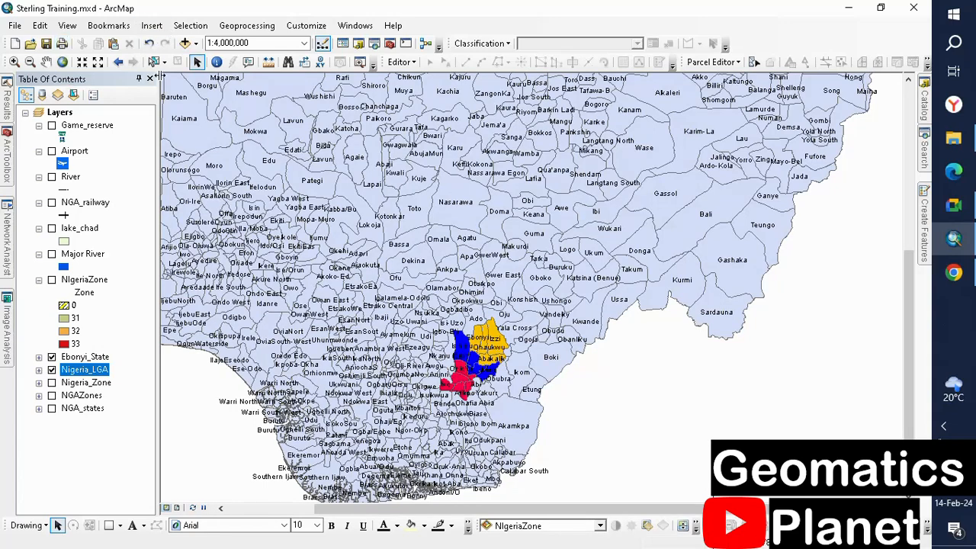
# Step: Select the Ebonyi areas of Nigeria_LGA by attributes, replacing the old expression with "NAME_1" = 'Ebonyi'
pyautogui.click(190, 25)
pyautogui.click(221, 39)
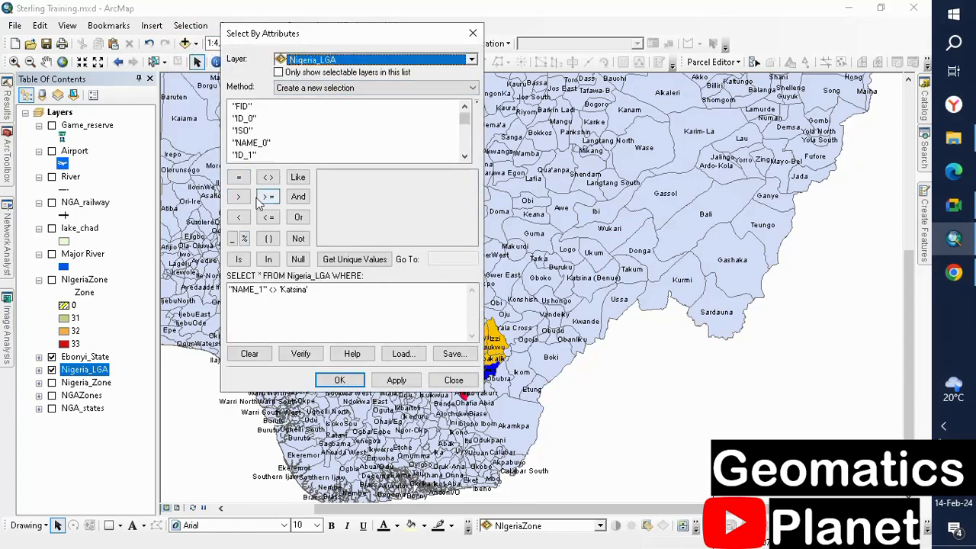
pyautogui.click(249, 353)
pyautogui.scroll(-1, 264, 137)
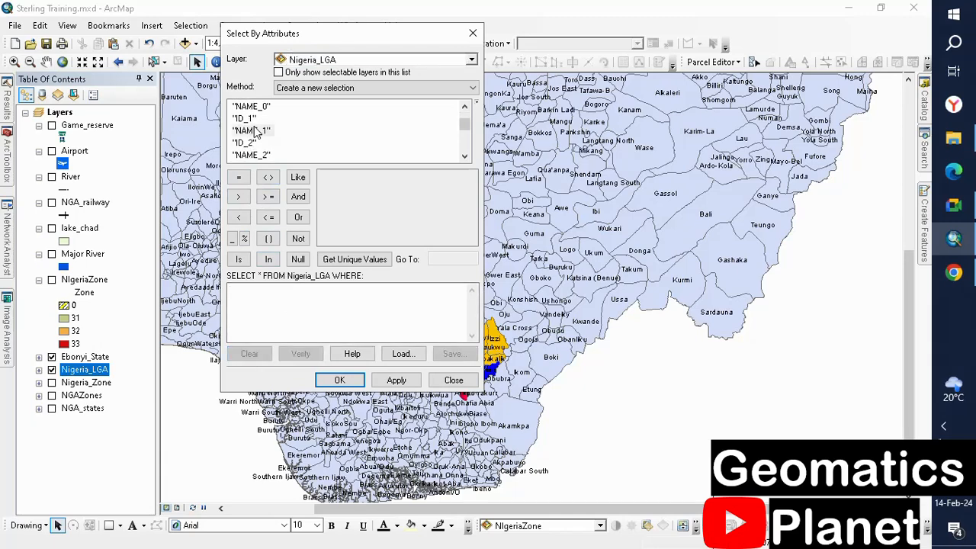
pyautogui.doubleClick(250, 130)
pyautogui.click(238, 177)
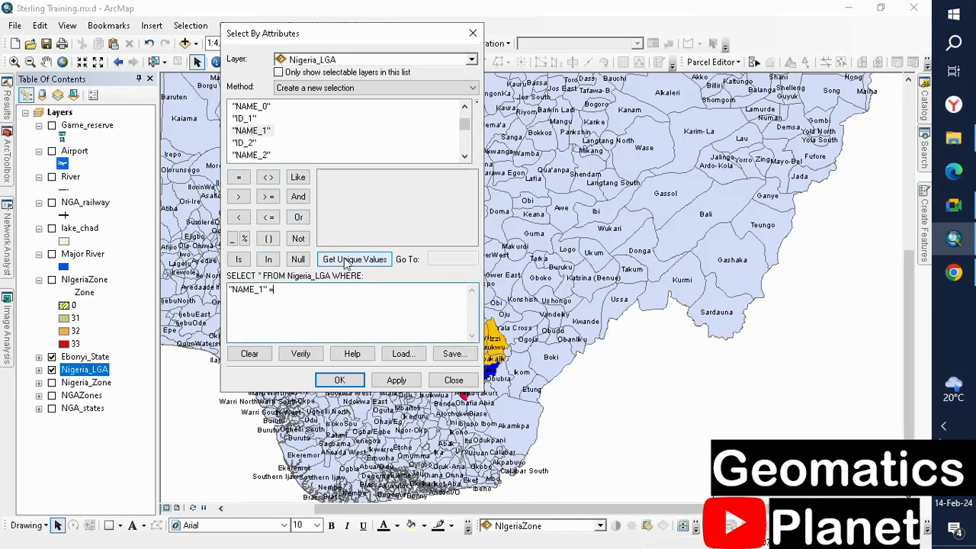
pyautogui.click(355, 259)
pyautogui.scroll(-2, 347, 229)
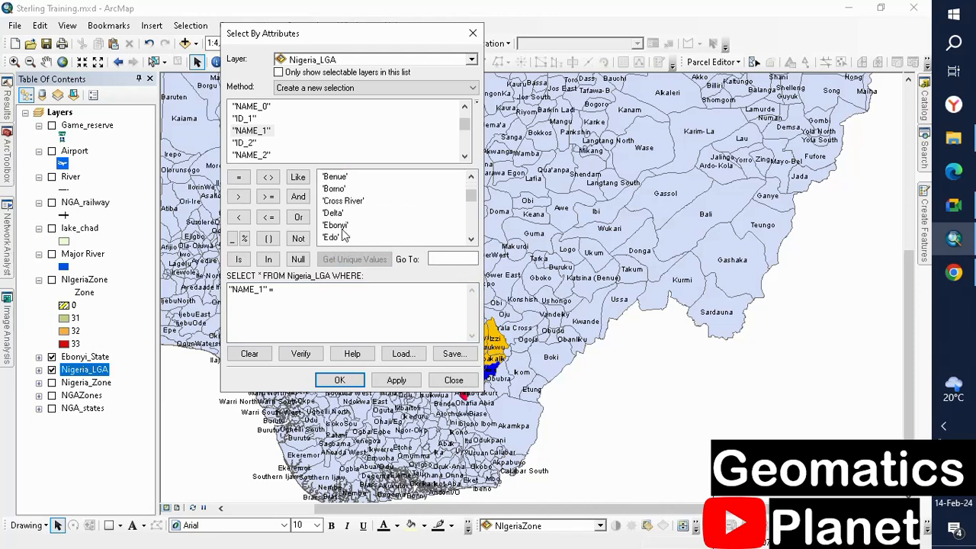
pyautogui.doubleClick(336, 226)
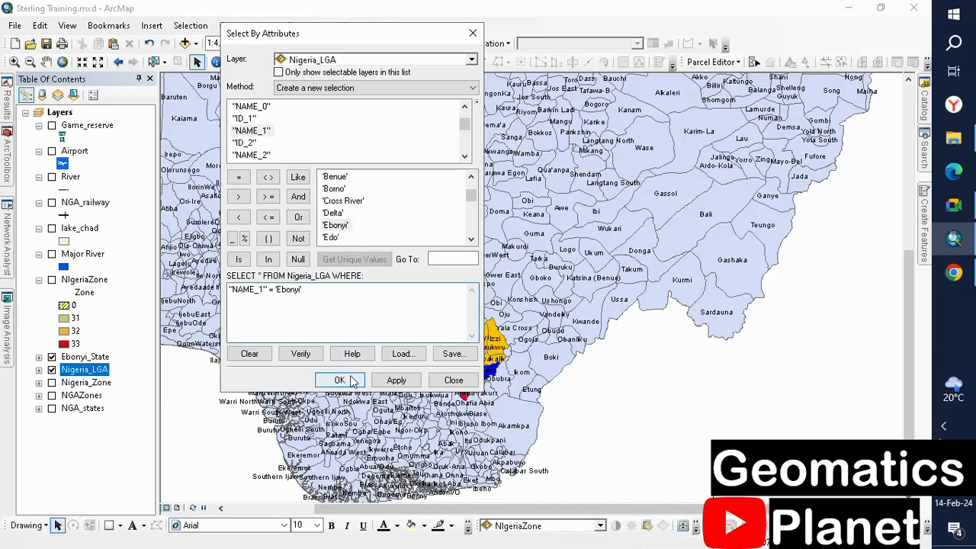
pyautogui.click(383, 386)
pyautogui.click(343, 381)
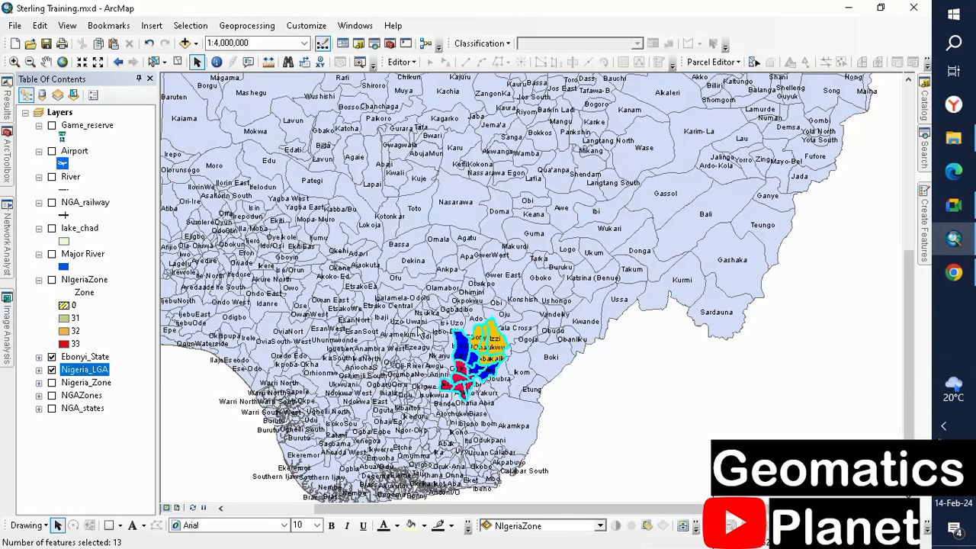
# Step: Create a new layer from the selected Ebonyi areas, with the Ebonyi_State and Nigeria_LGA layers hidden
pyautogui.scroll(2, 482, 358)
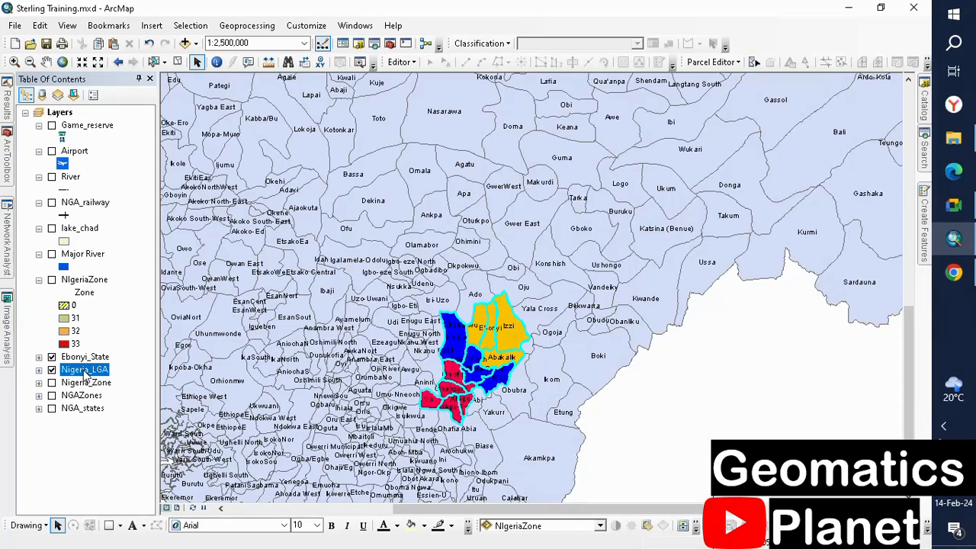
pyautogui.click(52, 357)
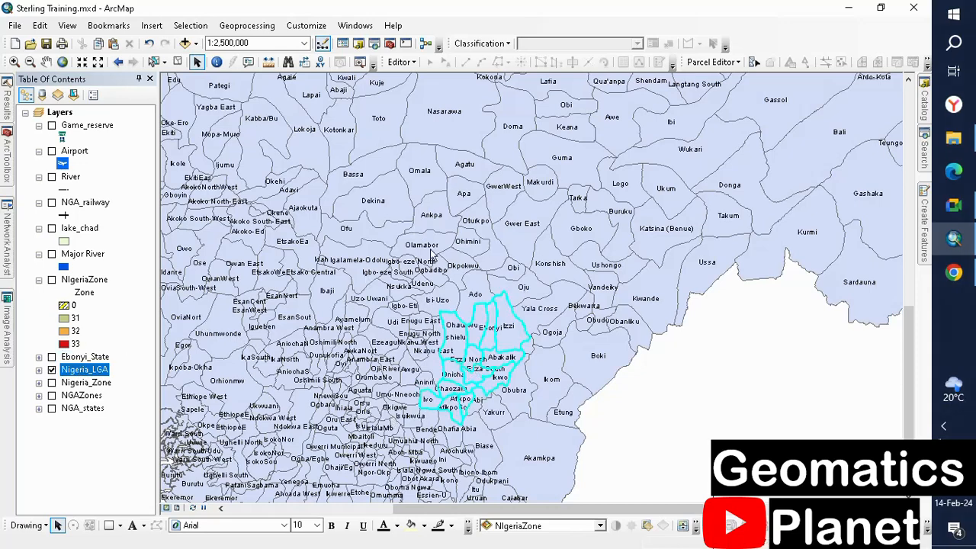
pyautogui.rightClick(83, 372)
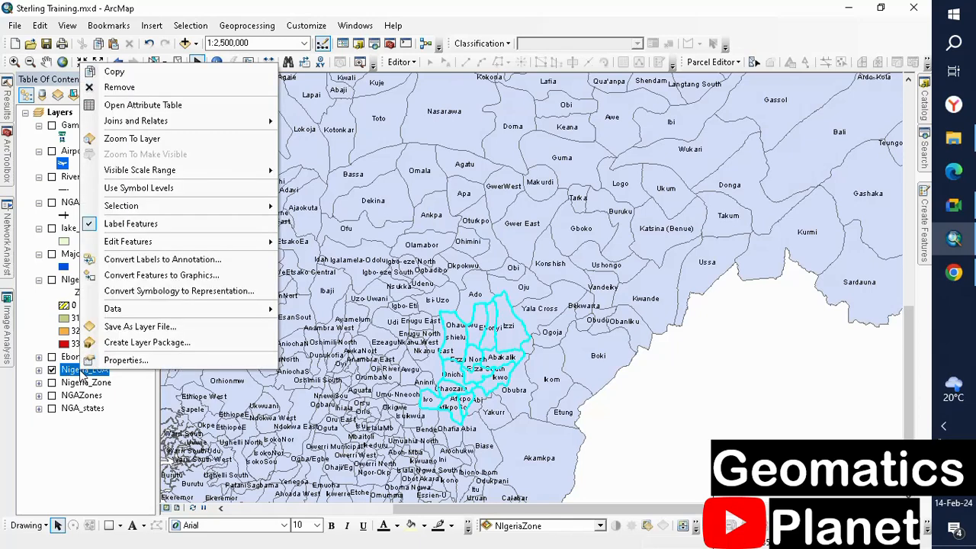
pyautogui.moveTo(125, 206)
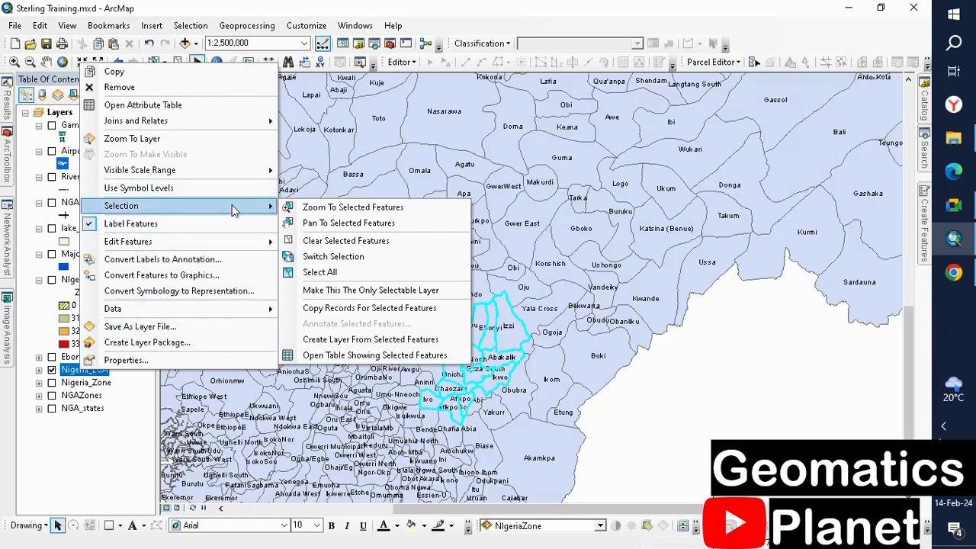
pyautogui.click(374, 342)
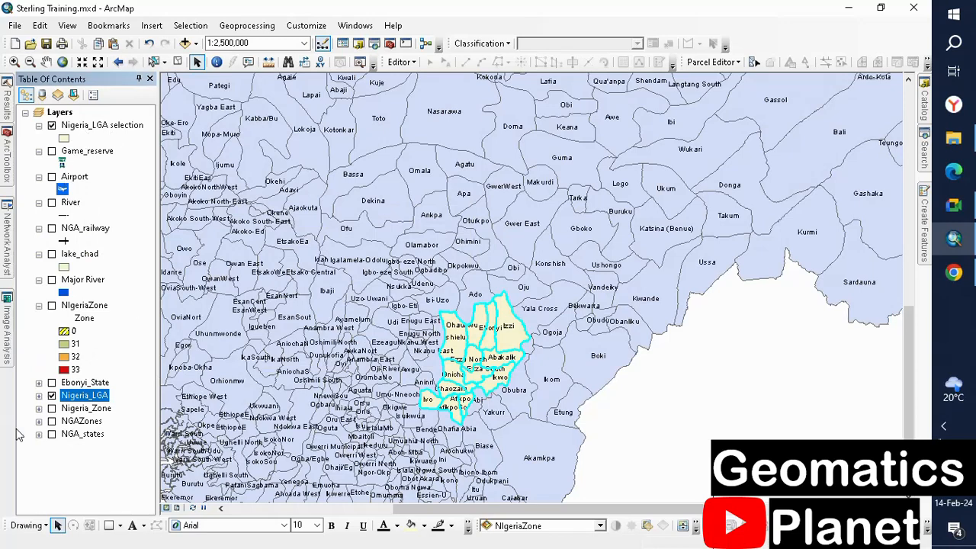
pyautogui.click(52, 395)
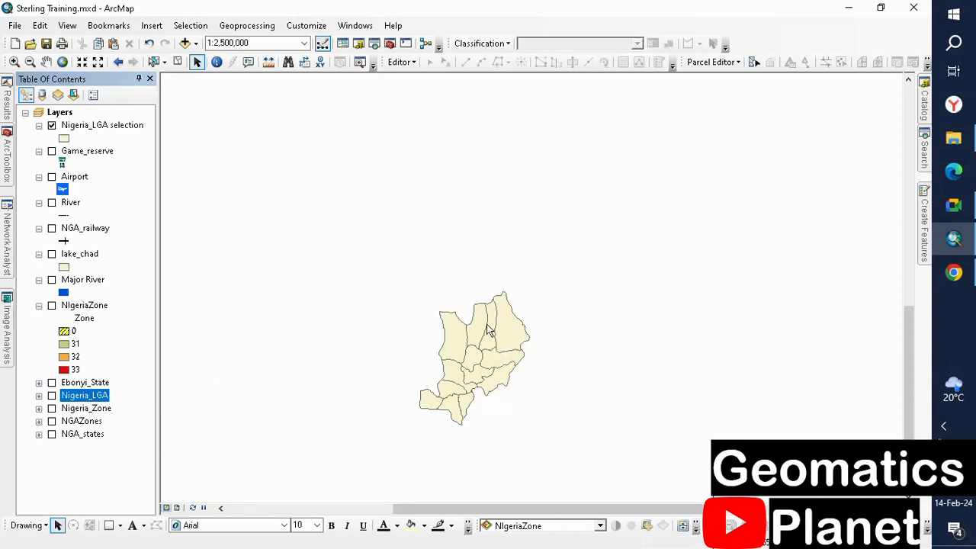
pyautogui.rightClick(107, 125)
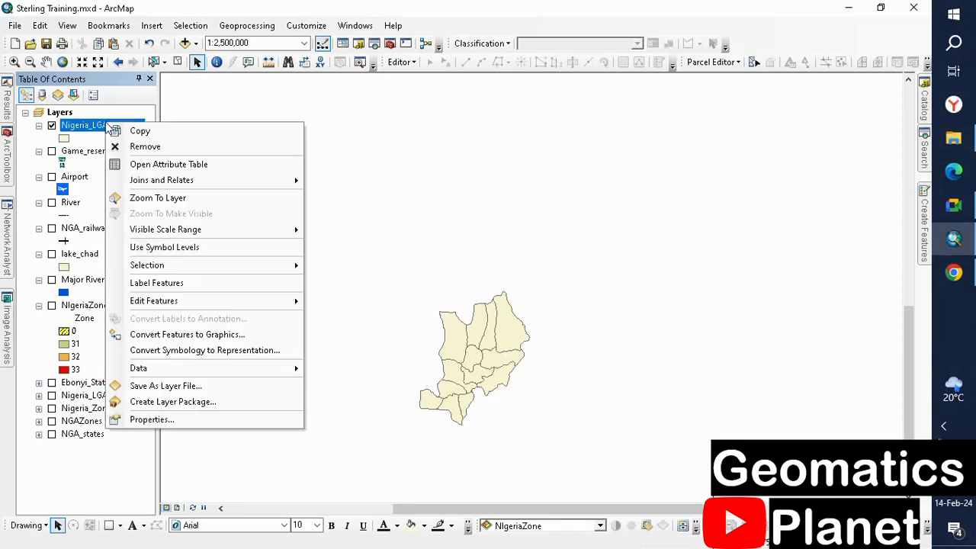
pyautogui.moveTo(286, 374)
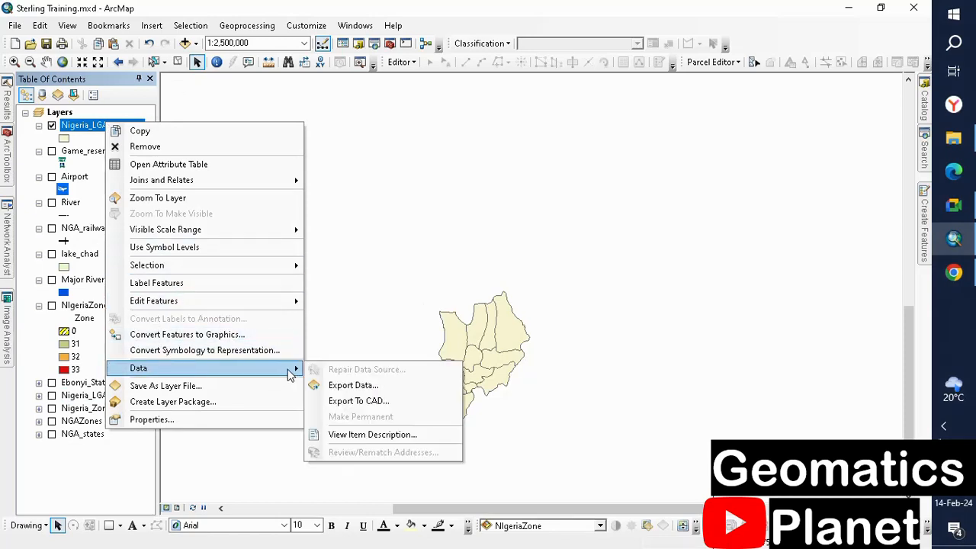
pyautogui.click(388, 387)
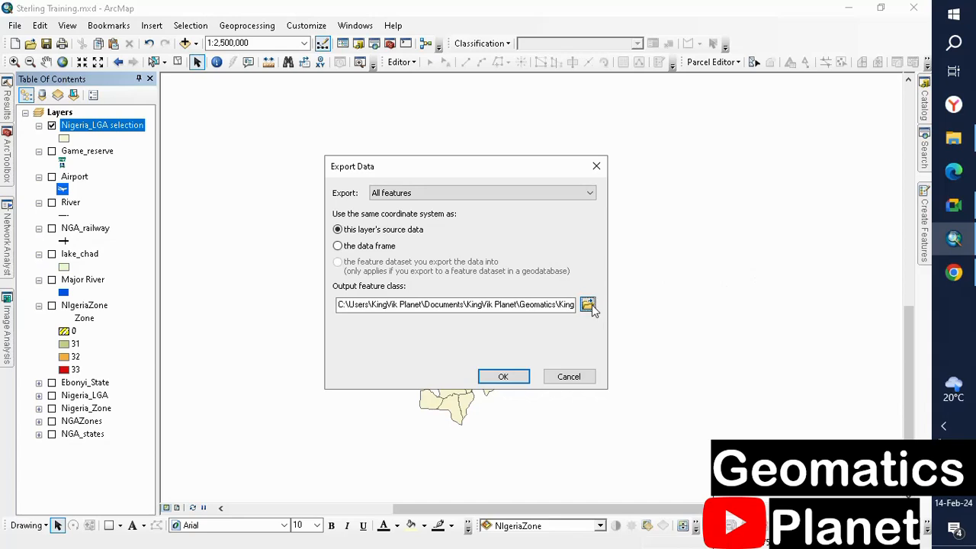
pyautogui.click(588, 305)
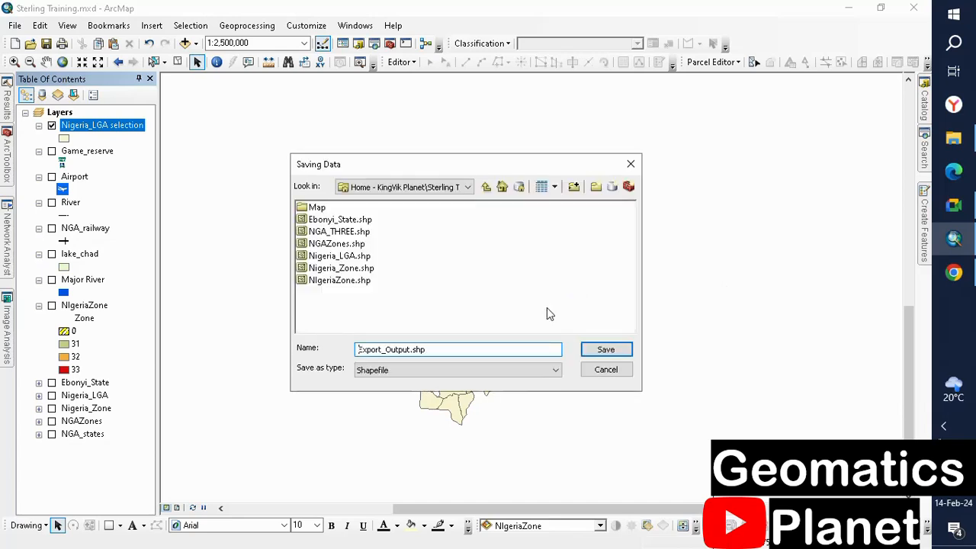
pyautogui.click(331, 222)
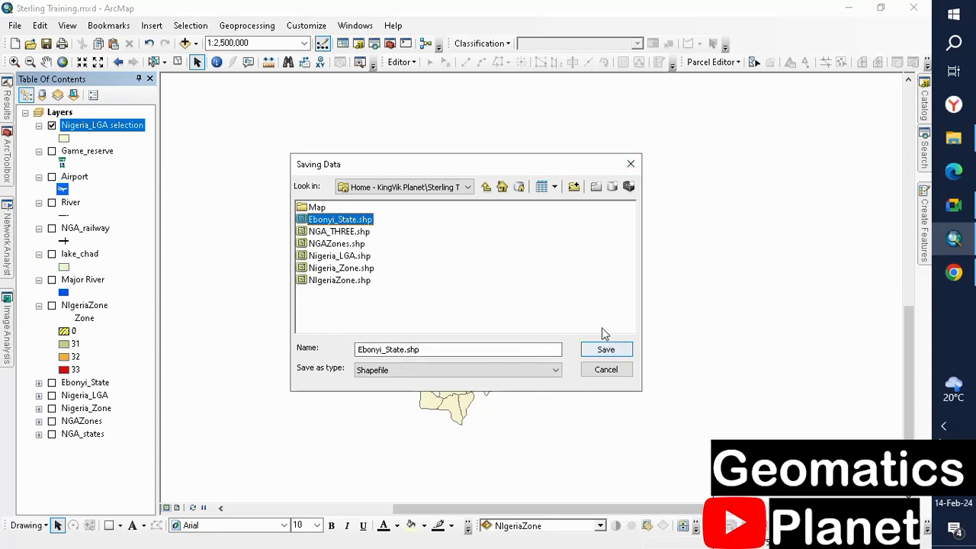
pyautogui.click(630, 164)
pyautogui.click(570, 375)
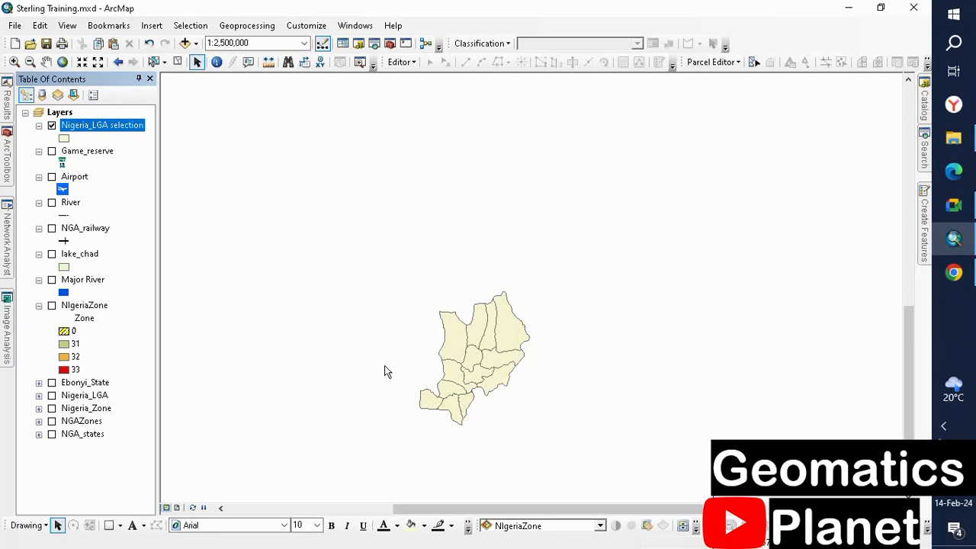
# Step: Export all features of the Nigeria_LGA selection layer as a shapefile named ebonyi and add it to the map
pyautogui.rightClick(107, 128)
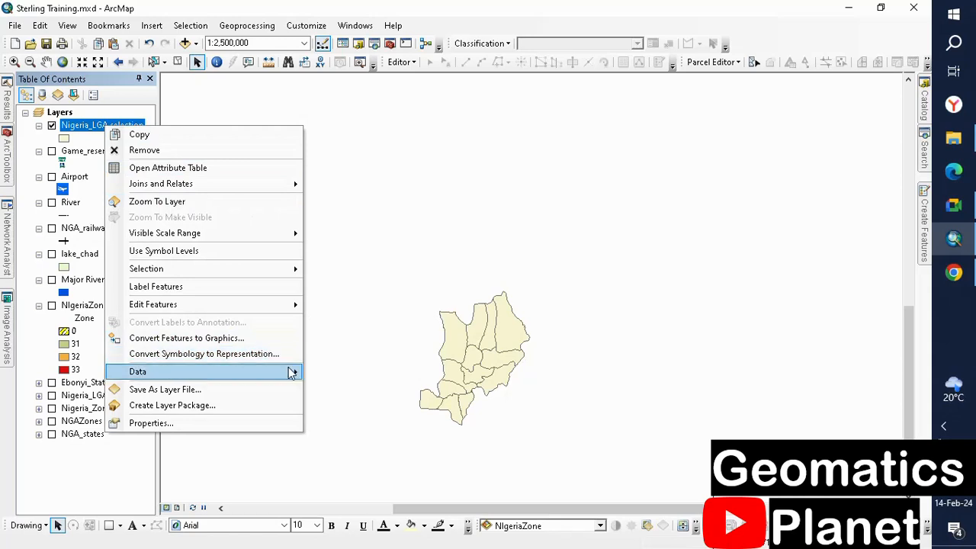
pyautogui.moveTo(289, 371)
pyautogui.click(332, 386)
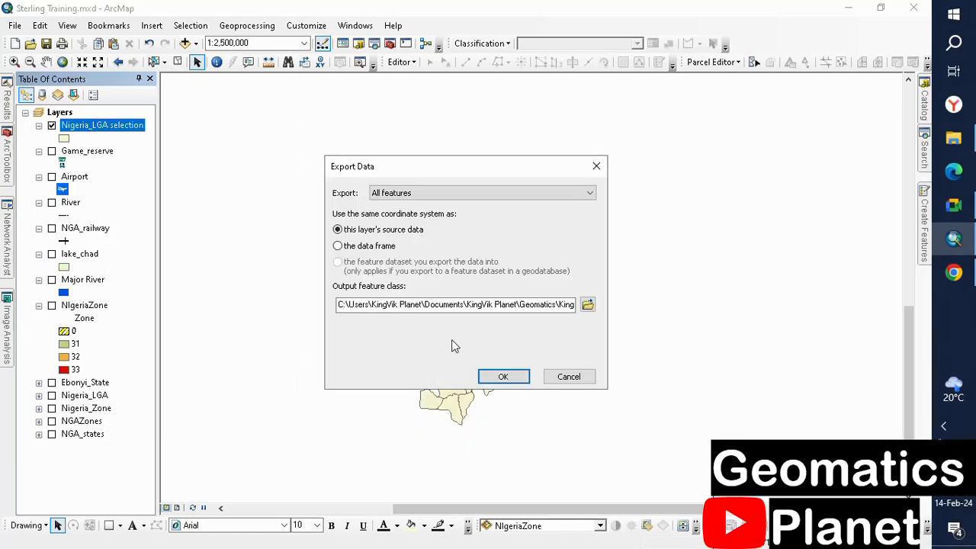
pyautogui.click(587, 304)
pyautogui.moveTo(429, 348); pyautogui.dragTo(250, 333)
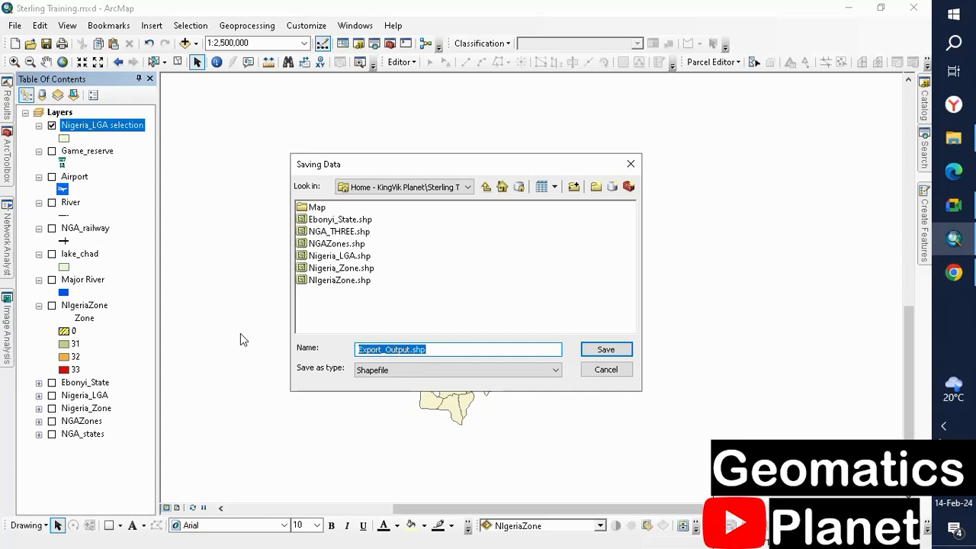
pyautogui.write('ebonyi')
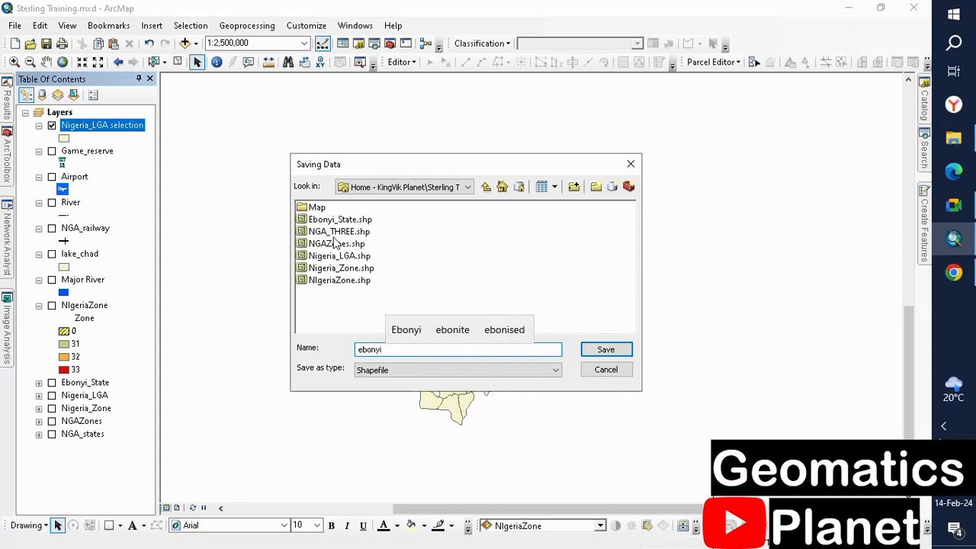
pyautogui.click(618, 351)
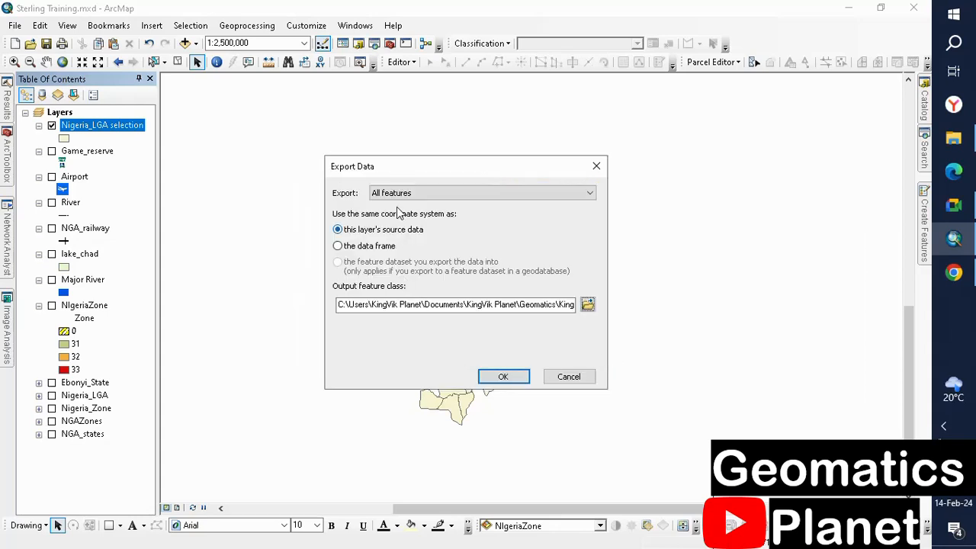
pyautogui.click(506, 376)
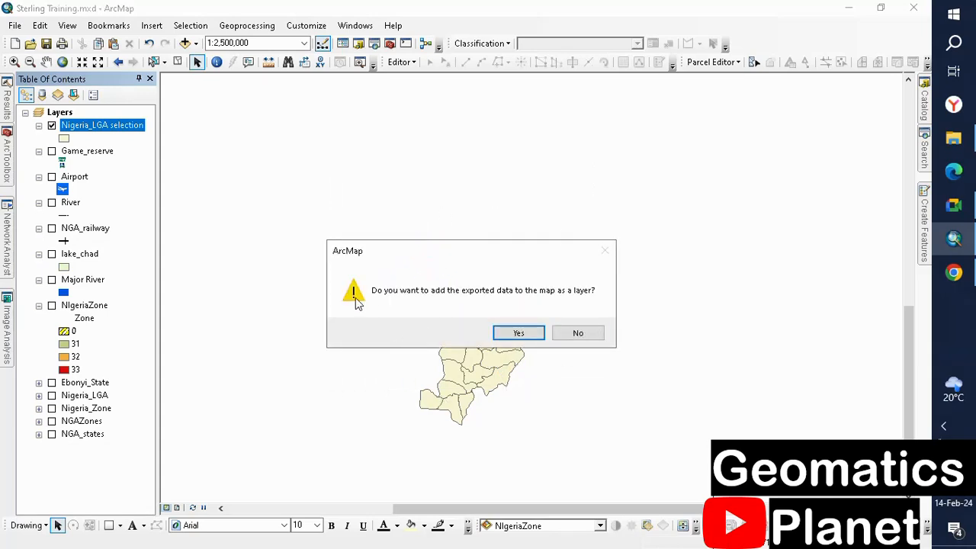
pyautogui.click(531, 332)
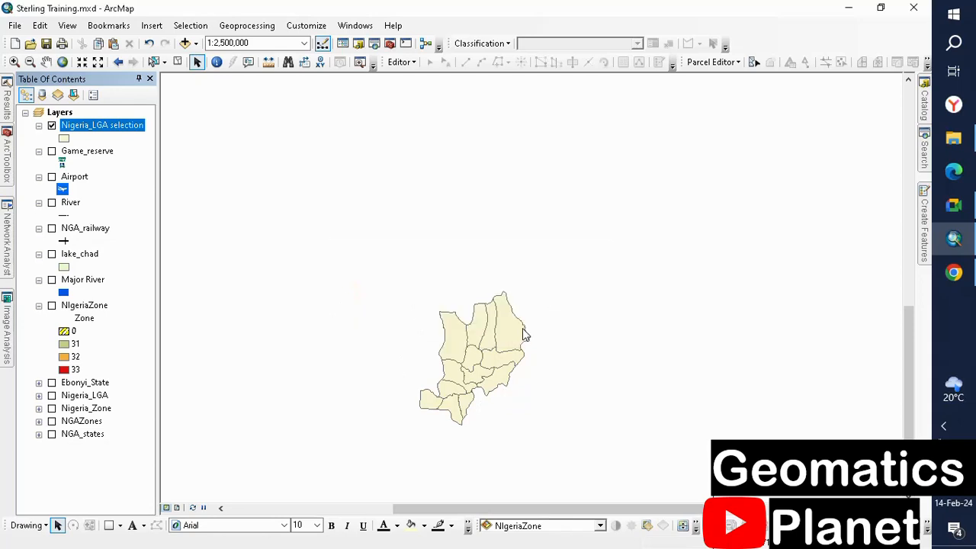
# Step: Remove the Nigeria_LGA selection layer from the map
pyautogui.keyDown('ctrl'); pyautogui.click(123, 156); pyautogui.keyUp('ctrl')
pyautogui.rightClick(123, 155)
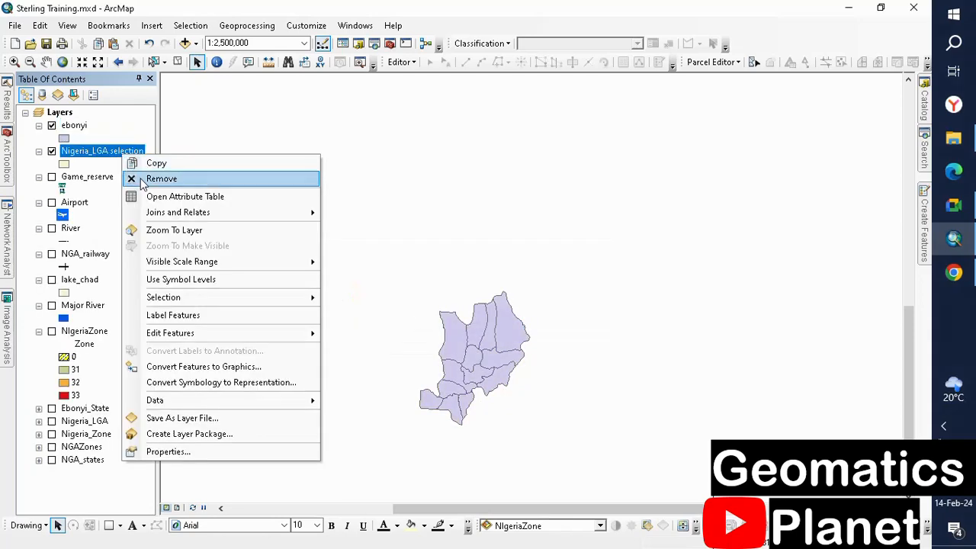
pyautogui.click(142, 177)
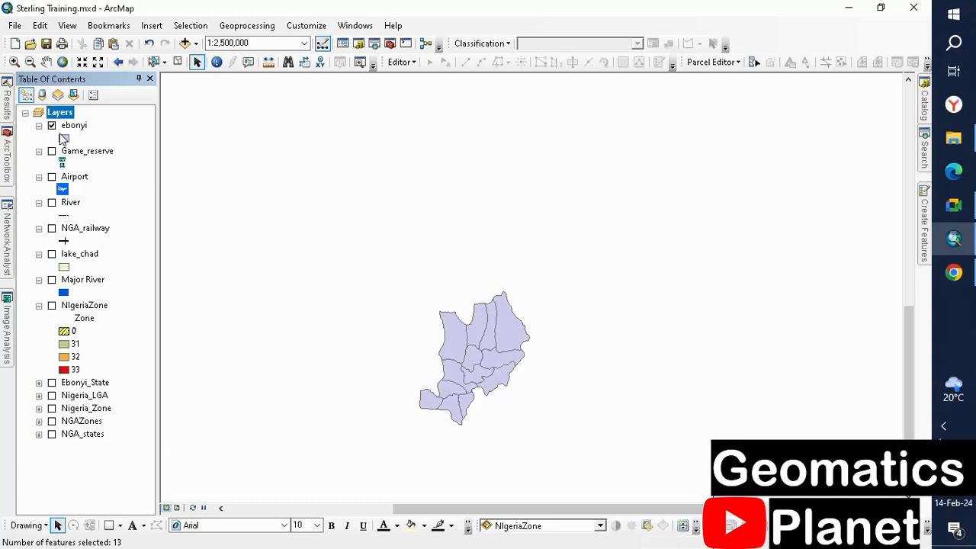
# Step: Locate the exported ebonyi.shp in the Sterling Training home folder of the Catalog
pyautogui.click(925, 111)
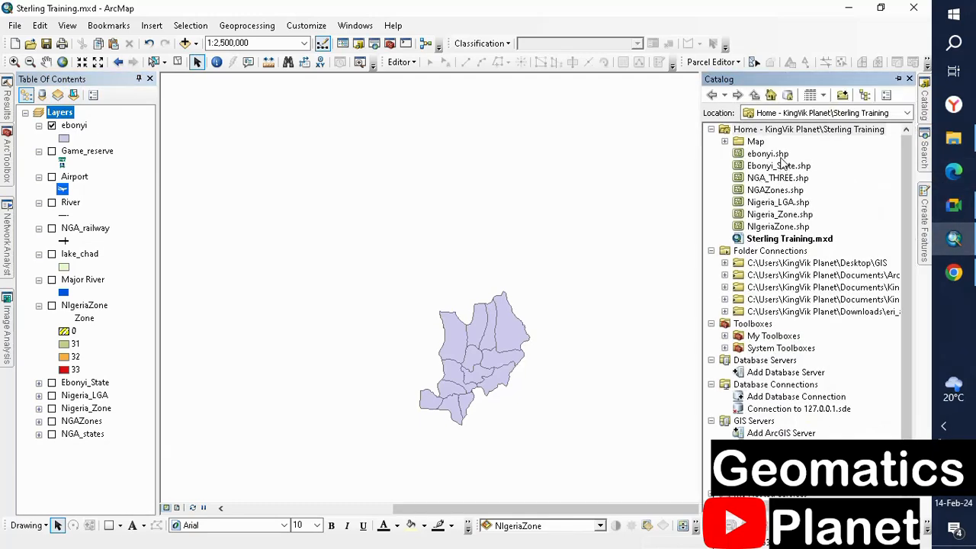
pyautogui.click(778, 157)
pyautogui.rightClick(779, 160)
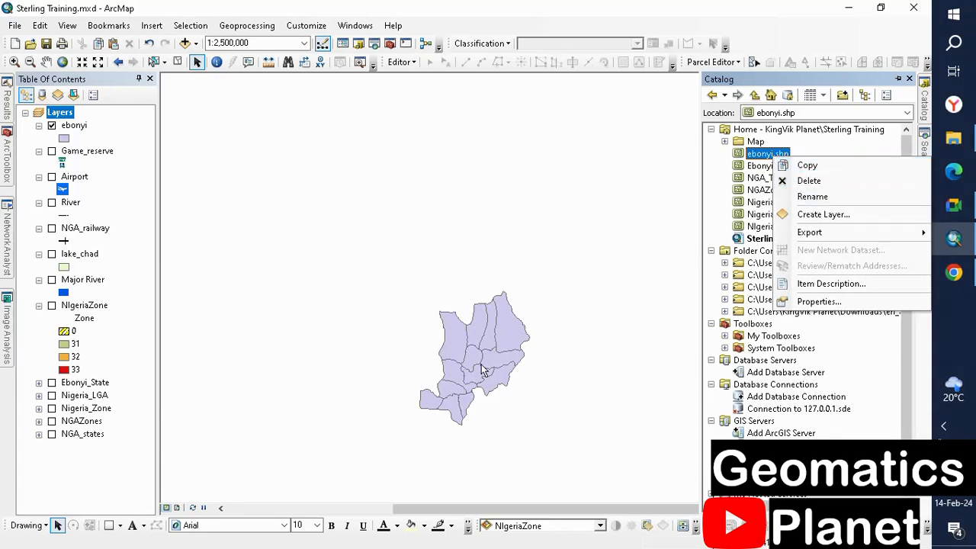
pyautogui.click(544, 398)
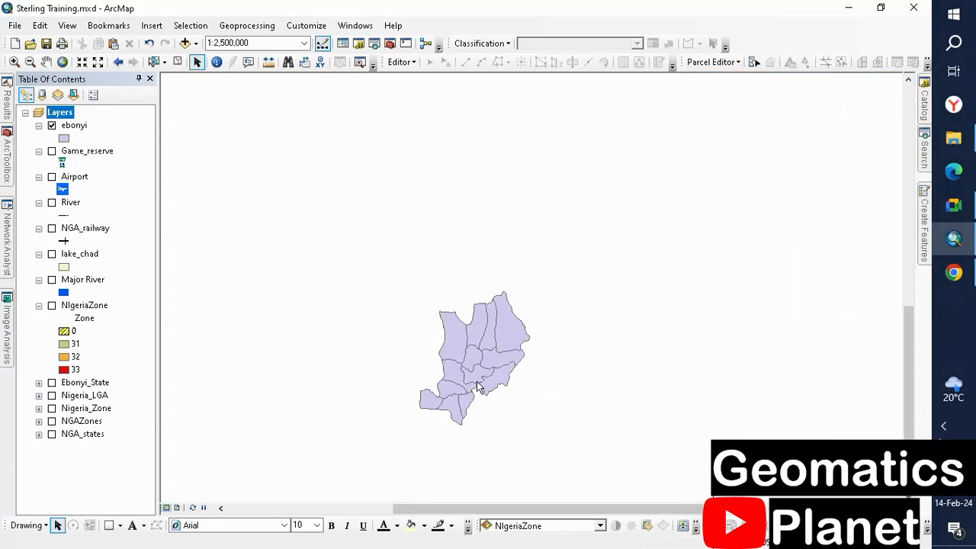
# Step: Display the Ebonyi_State and Nigeria_Zone layers instead of ebonyi and examine how their areas are coloured by zone
pyautogui.scroll(1, 477, 387)
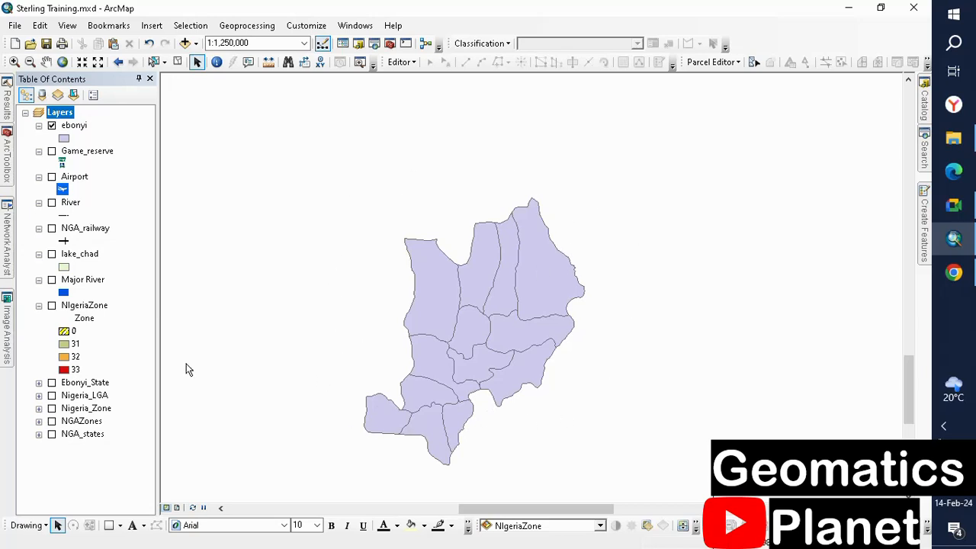
pyautogui.click(51, 383)
pyautogui.click(51, 126)
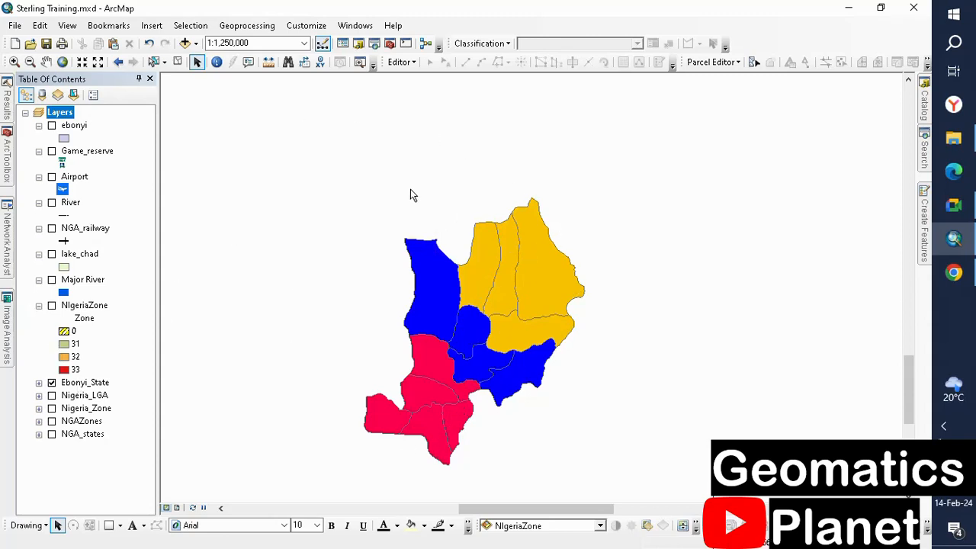
pyautogui.click(52, 408)
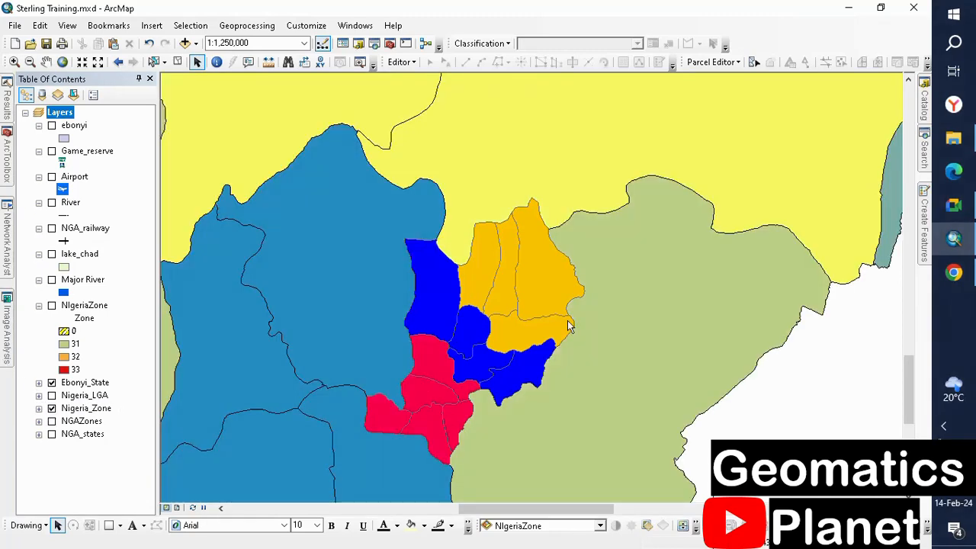
pyautogui.scroll(-2, 602, 274)
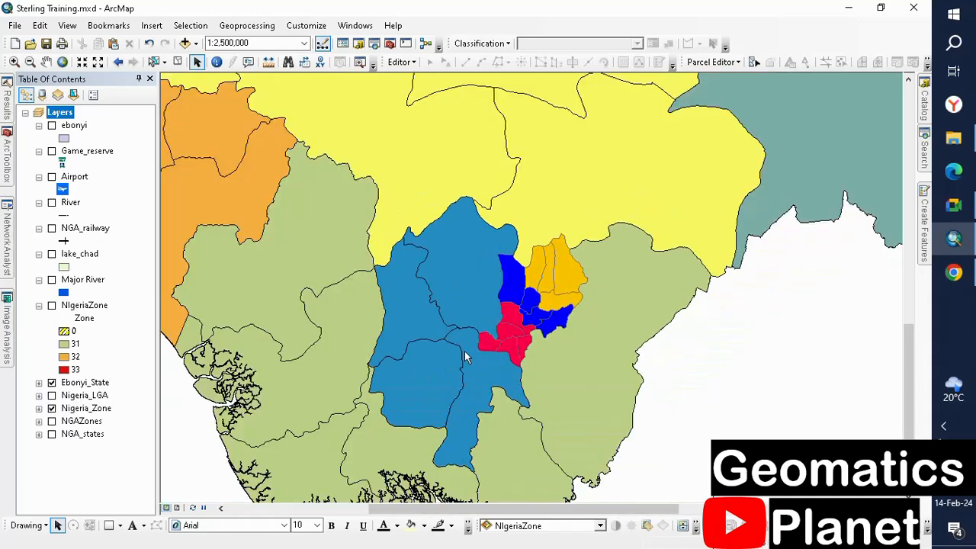
pyautogui.scroll(-3, 503, 277)
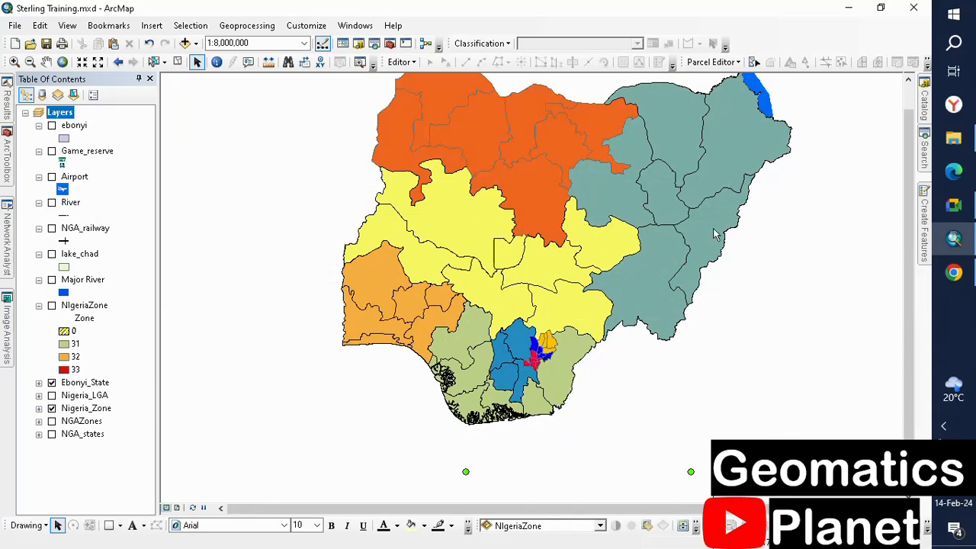
pyautogui.scroll(3, 511, 371)
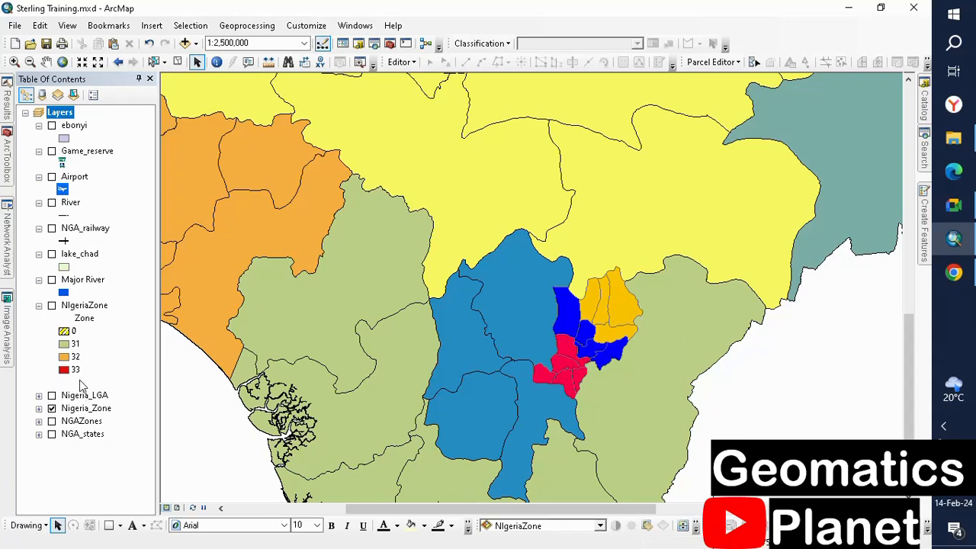
# Step: Hide the Ebonyi_State and Nigeria_Zone layers and show the ebonyi layer
pyautogui.rightClick(83, 382)
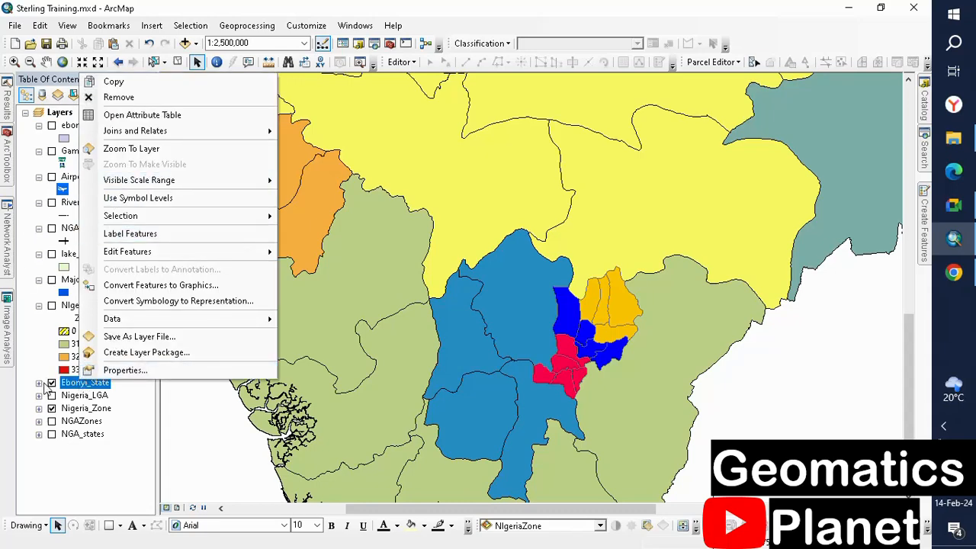
pyautogui.click(51, 382)
pyautogui.click(51, 408)
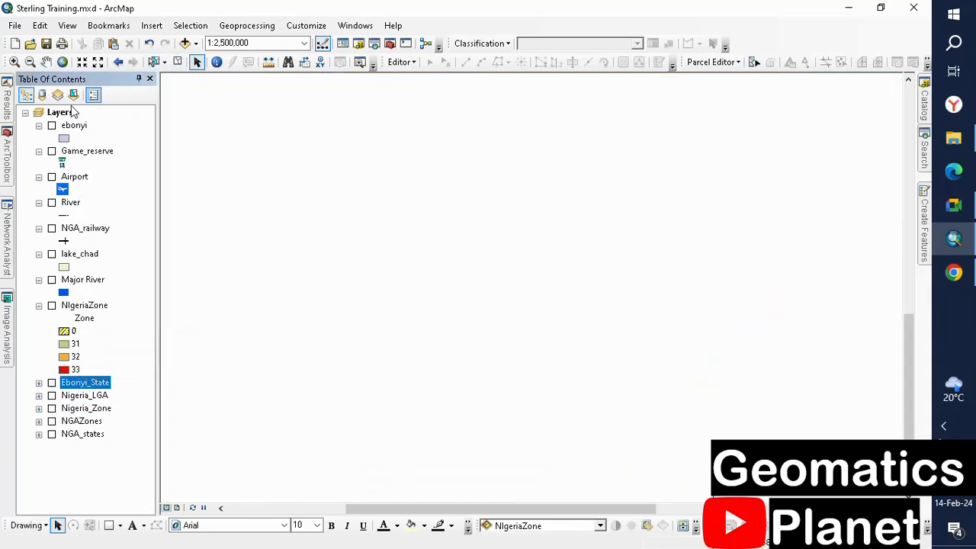
pyautogui.click(51, 126)
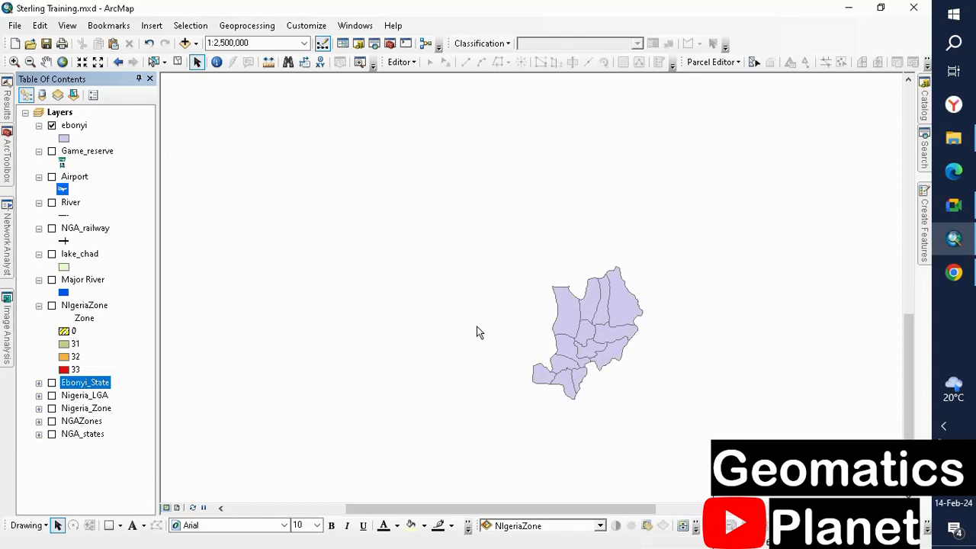
# Step: Set the ebonyi layer's symbology to unique-value categories with NAME_1 as the value field
pyautogui.click(82, 125)
pyautogui.rightClick(83, 124)
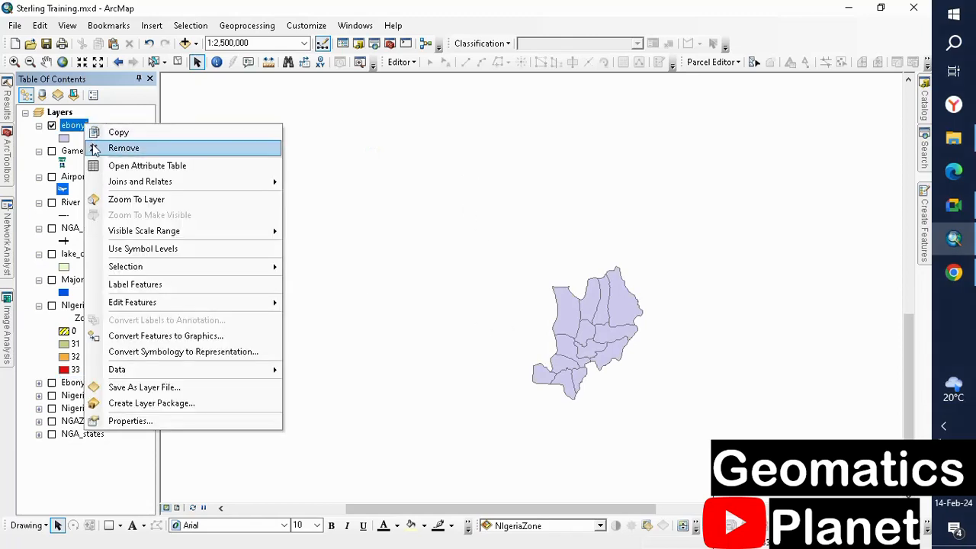
pyautogui.click(130, 421)
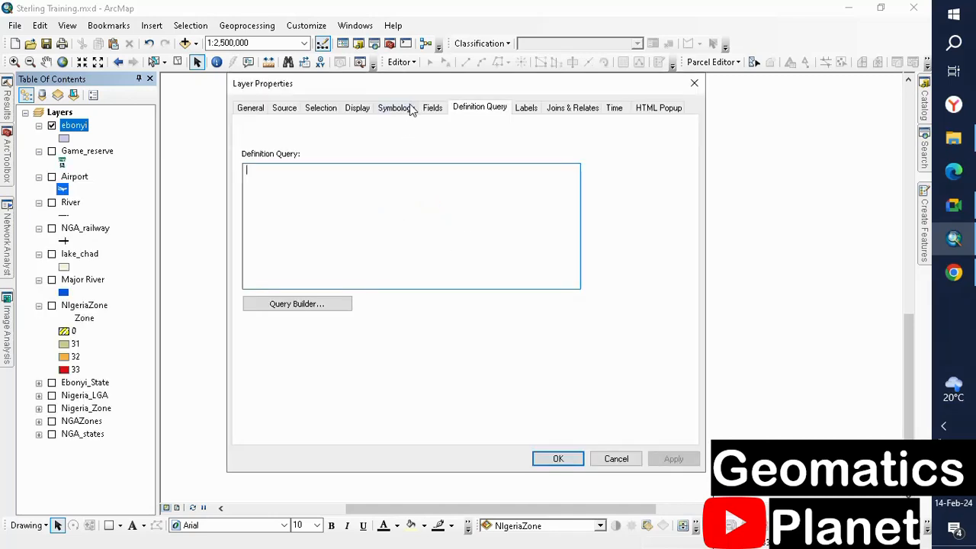
pyautogui.click(394, 108)
pyautogui.click(249, 156)
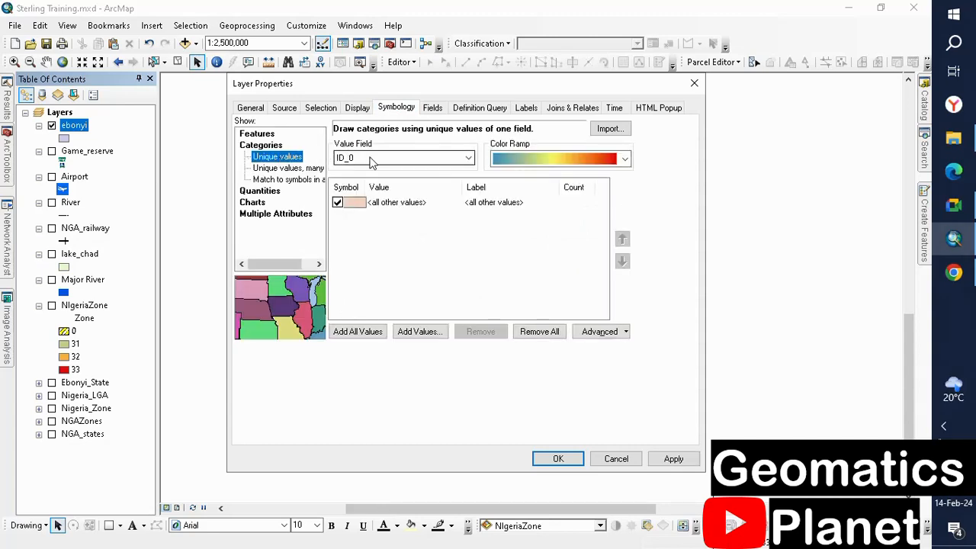
pyautogui.click(412, 159)
pyautogui.click(365, 207)
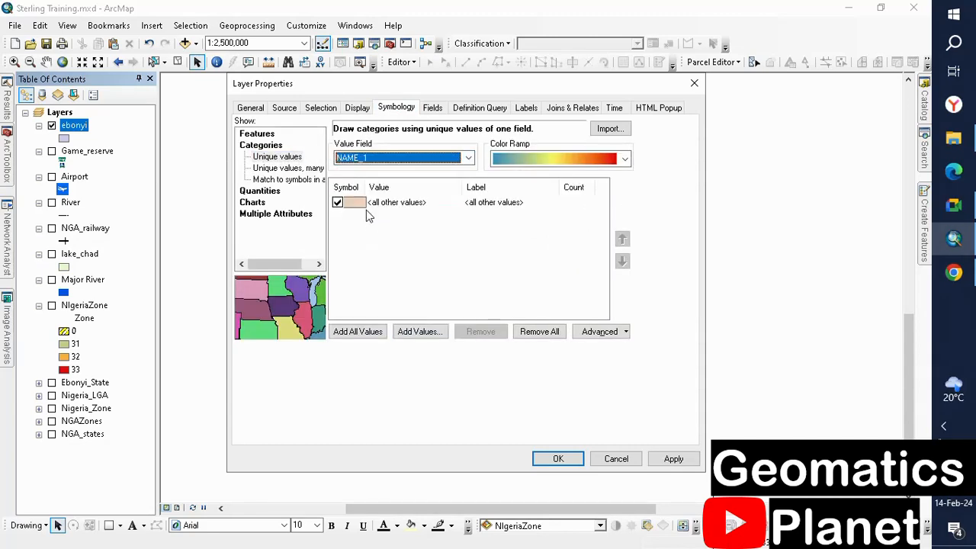
# Step: Symbolize the ebonyi layer by unique values of NAME_2, adding all values and excluding <all other values>, and apply it
pyautogui.click(350, 331)
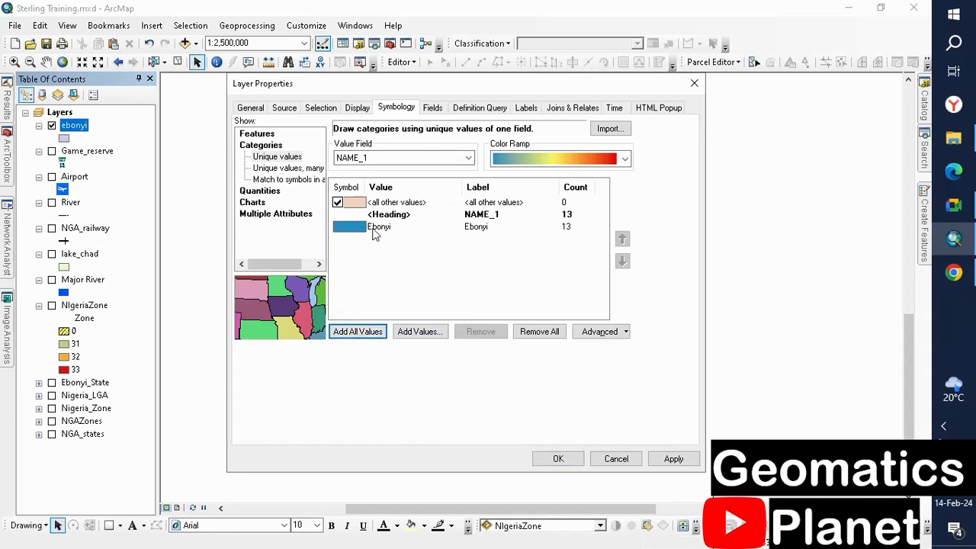
pyautogui.click(420, 157)
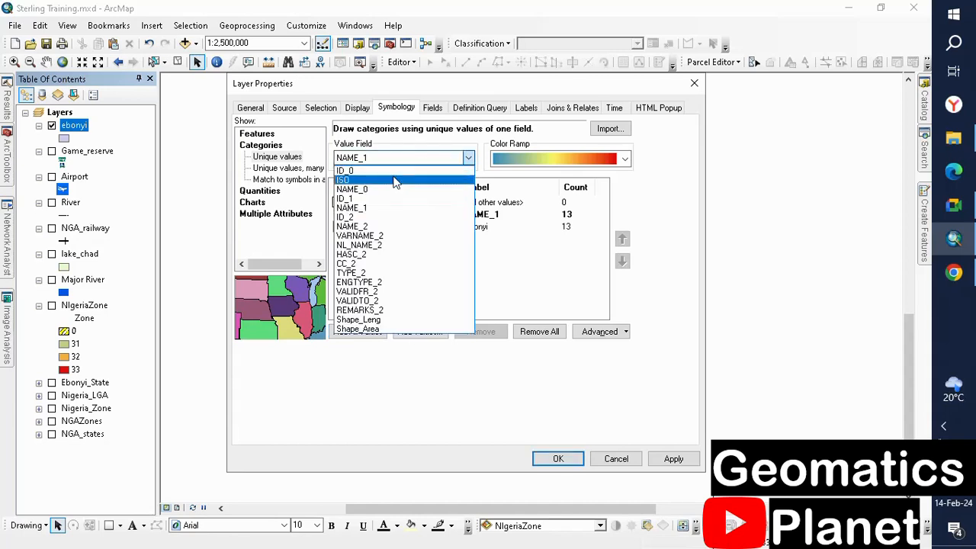
pyautogui.click(371, 227)
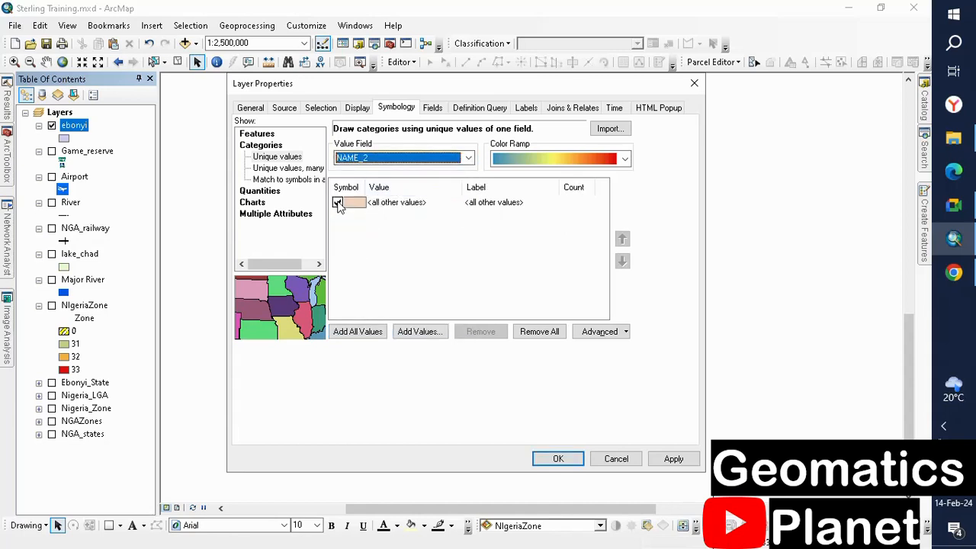
pyautogui.click(355, 331)
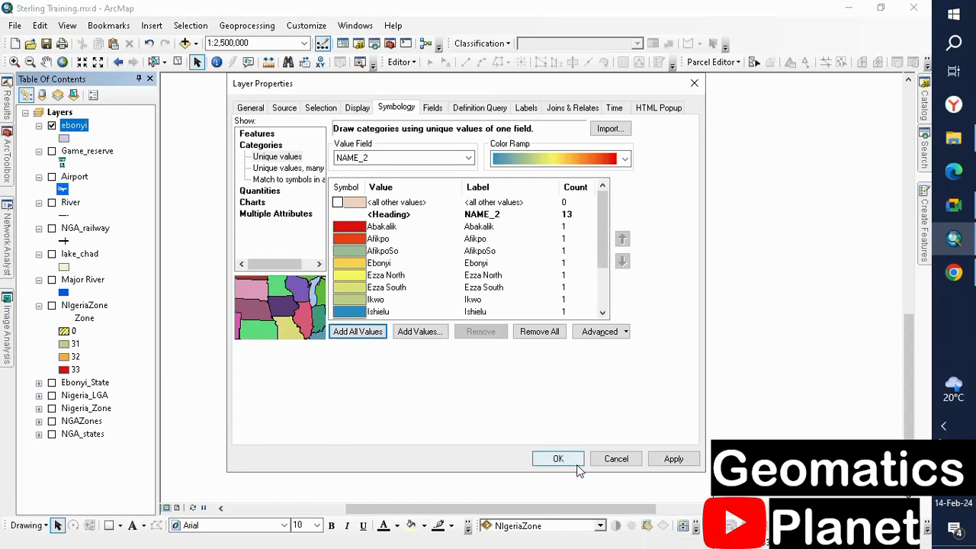
pyautogui.click(656, 459)
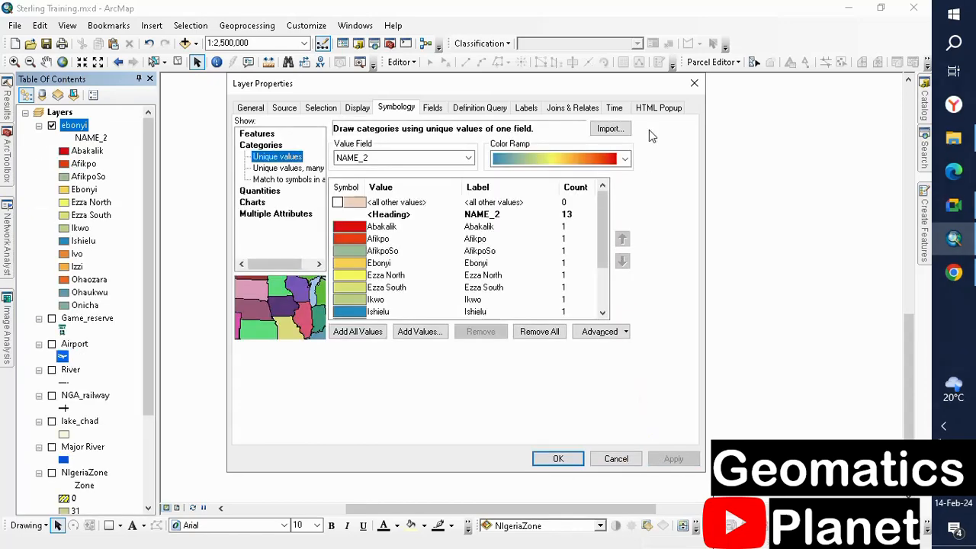
# Step: Group the Afikpo, AfikpoSo, Ohaozara and Onicha values into one symbol class
pyautogui.moveTo(646, 86); pyautogui.dragTo(789, 104)
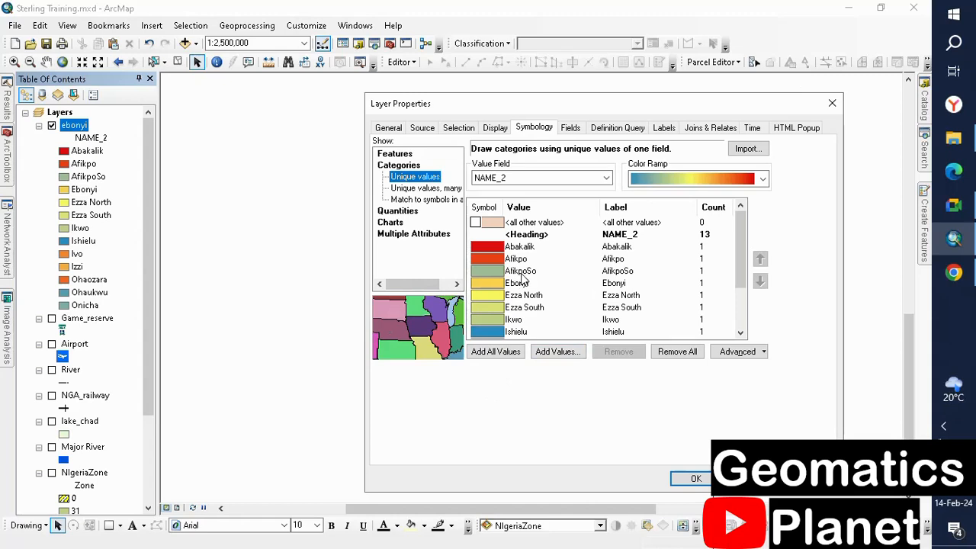
pyautogui.scroll(-2, 520, 301)
pyautogui.scroll(2, 521, 312)
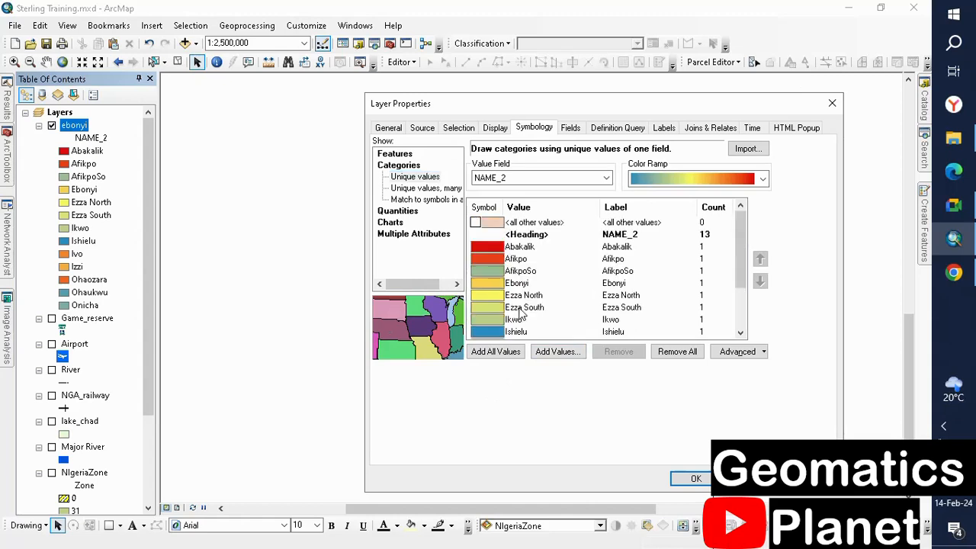
pyautogui.click(525, 260)
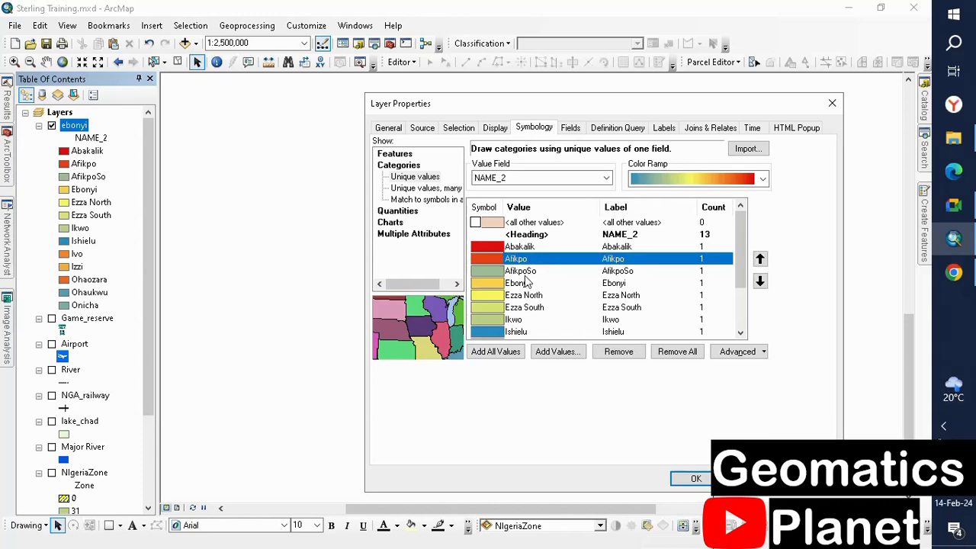
pyautogui.keyDown('ctrl'); pyautogui.click(518, 275); pyautogui.keyUp('ctrl')
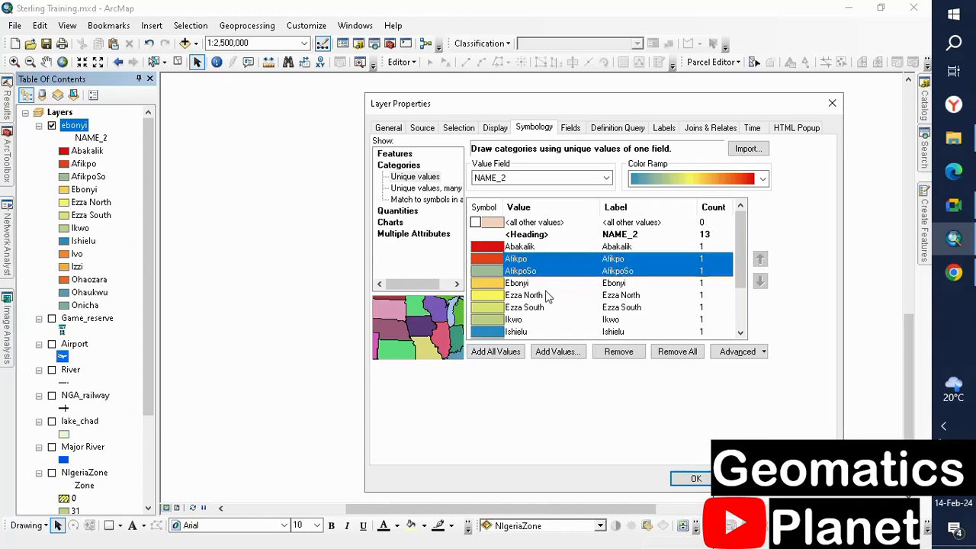
pyautogui.scroll(-2, 549, 299)
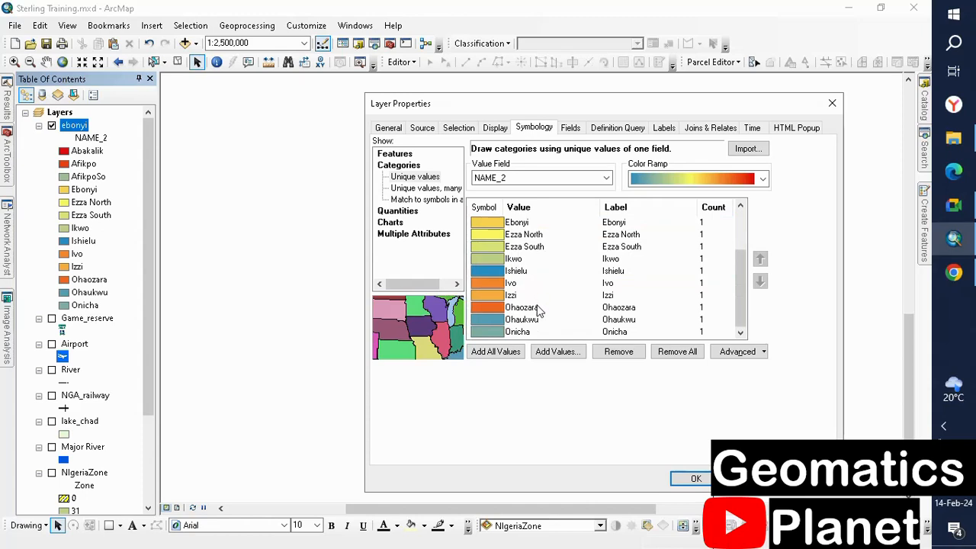
pyautogui.keyDown('ctrl'); pyautogui.click(535, 308); pyautogui.keyUp('ctrl')
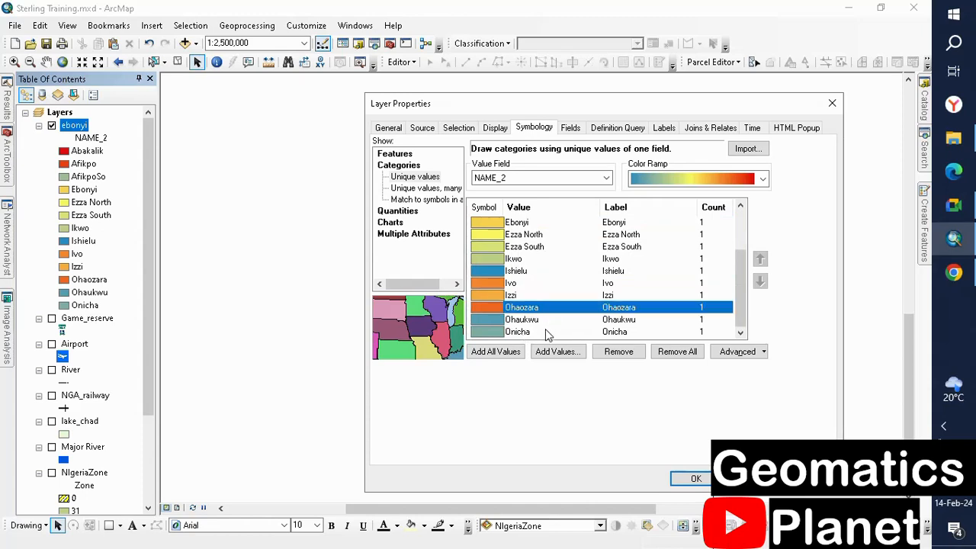
pyautogui.keyDown('ctrl'); pyautogui.click(545, 333); pyautogui.keyUp('ctrl')
pyautogui.rightClick(621, 311)
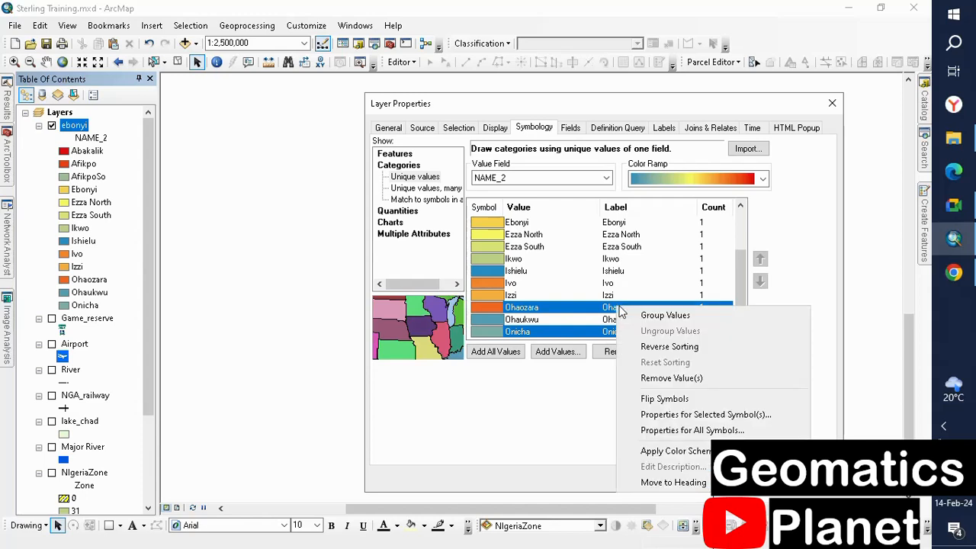
pyautogui.click(644, 312)
# Step: Group the Abakalik, Ebonyi, Izzi and Ohaukwu values into one symbol class
pyautogui.click(533, 272)
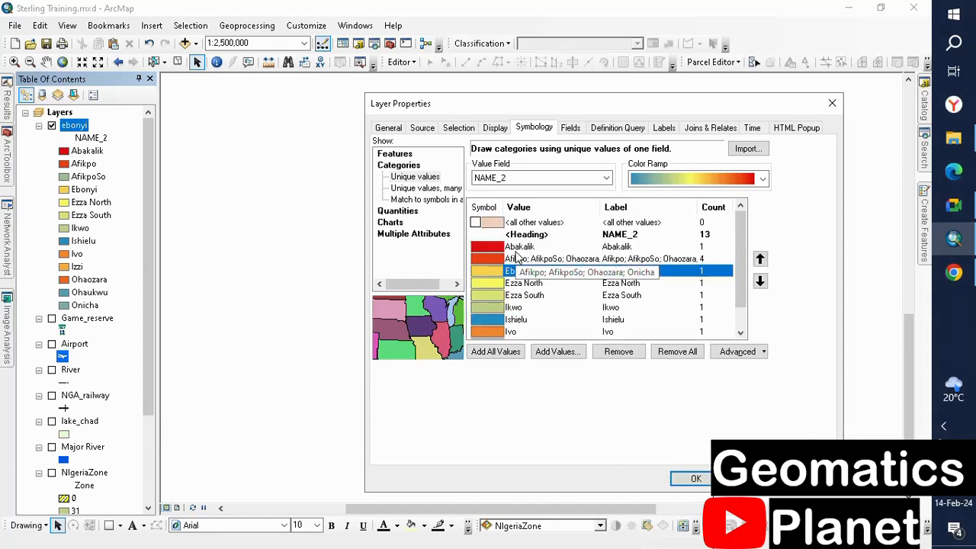
pyautogui.keyDown('ctrl'); pyautogui.click(517, 250); pyautogui.keyUp('ctrl')
pyautogui.scroll(-1, 531, 320)
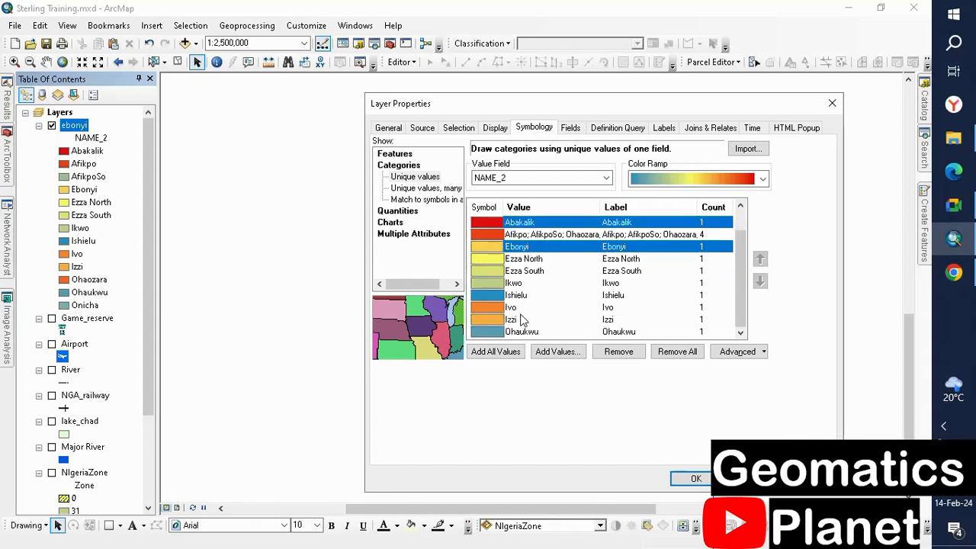
pyautogui.keyDown('ctrl'); pyautogui.click(516, 321); pyautogui.keyUp('ctrl')
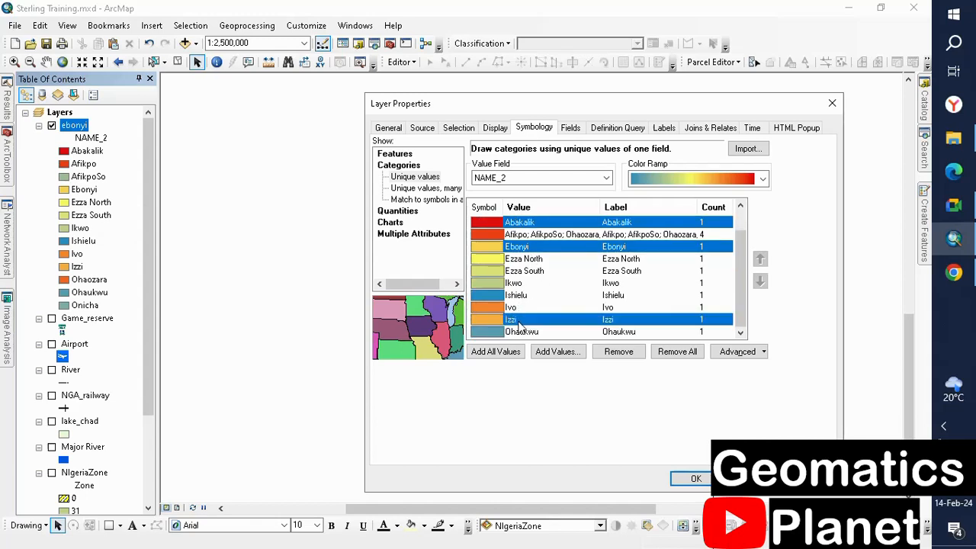
pyautogui.keyDown('ctrl'); pyautogui.click(524, 333); pyautogui.keyUp('ctrl')
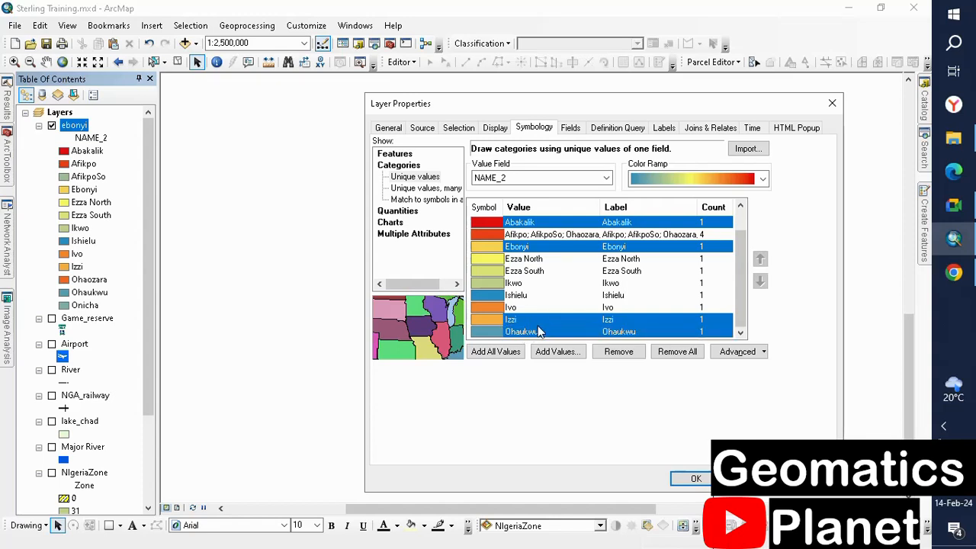
pyautogui.rightClick(537, 330)
pyautogui.click(569, 333)
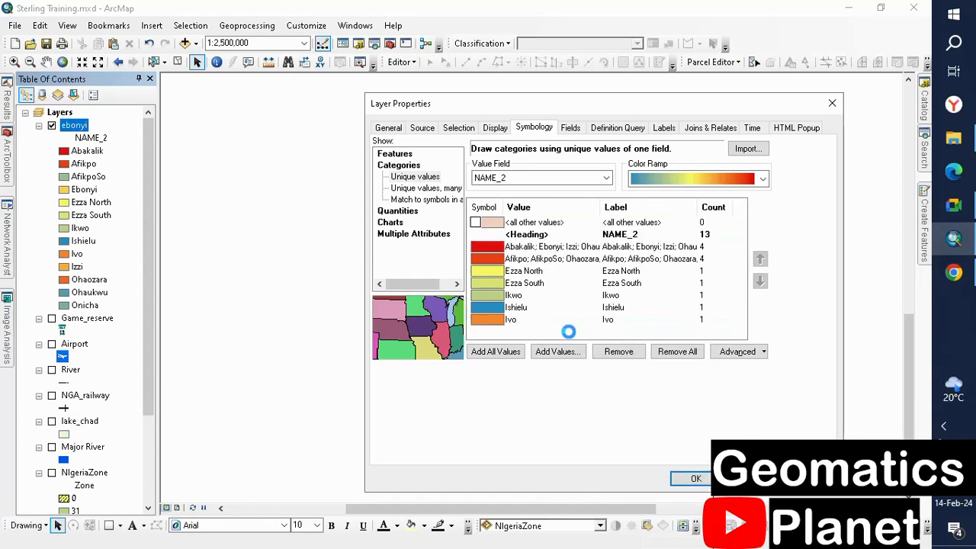
# Step: Group the Ezza North, Ezza South, Ikwo and Ishielu values into one symbol class
pyautogui.click(526, 297)
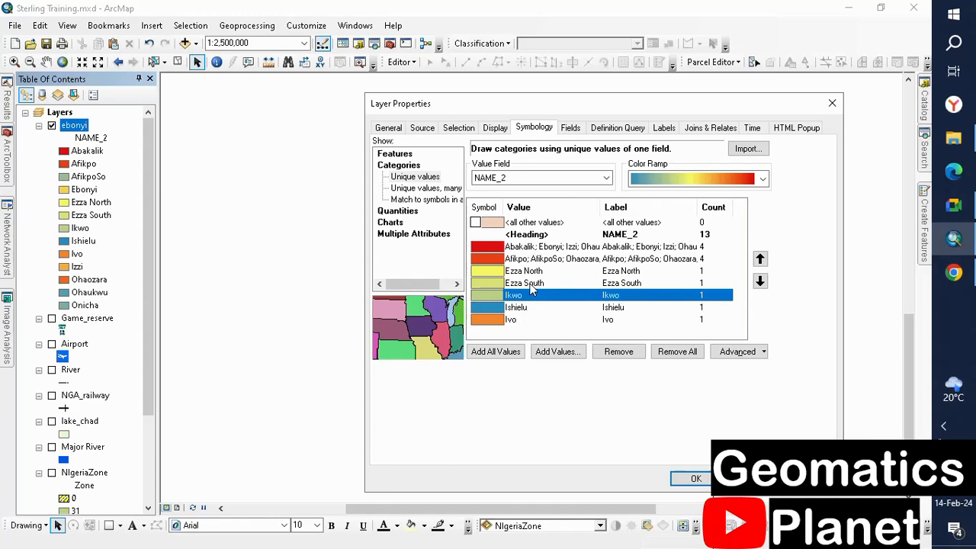
pyautogui.keyDown('ctrl'); pyautogui.click(537, 284); pyautogui.keyUp('ctrl')
pyautogui.keyDown('ctrl'); pyautogui.click(541, 270); pyautogui.keyUp('ctrl')
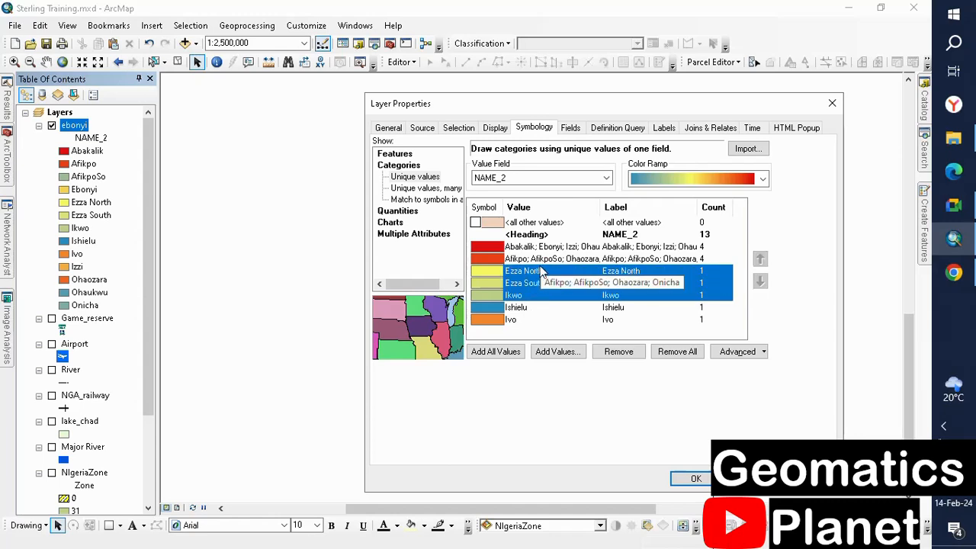
pyautogui.keyDown('ctrl'); pyautogui.click(533, 307); pyautogui.keyUp('ctrl')
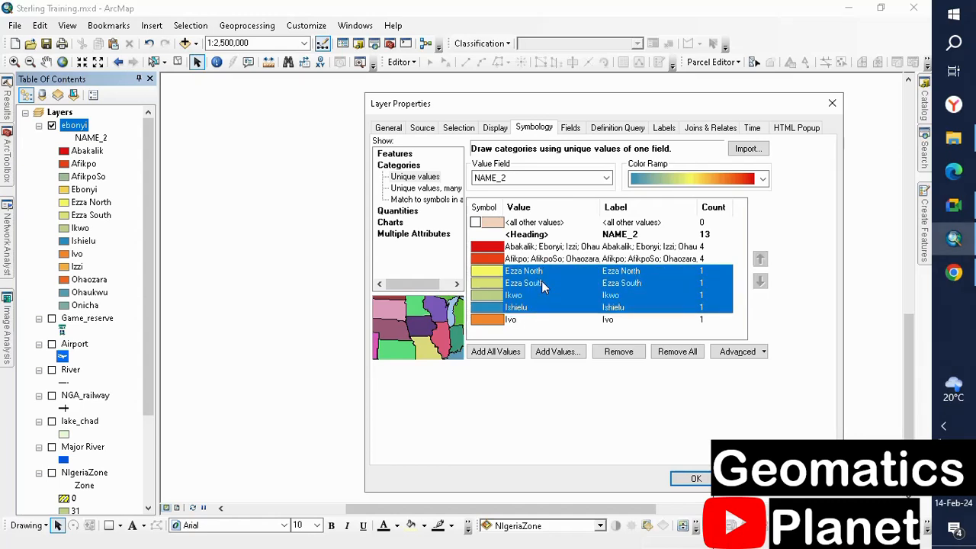
pyautogui.rightClick(540, 279)
pyautogui.click(564, 292)
# Step: Add the remaining Ivo value to the Afikpo; AfikpoSo; Ohaozara; Onicha group
pyautogui.click(544, 283)
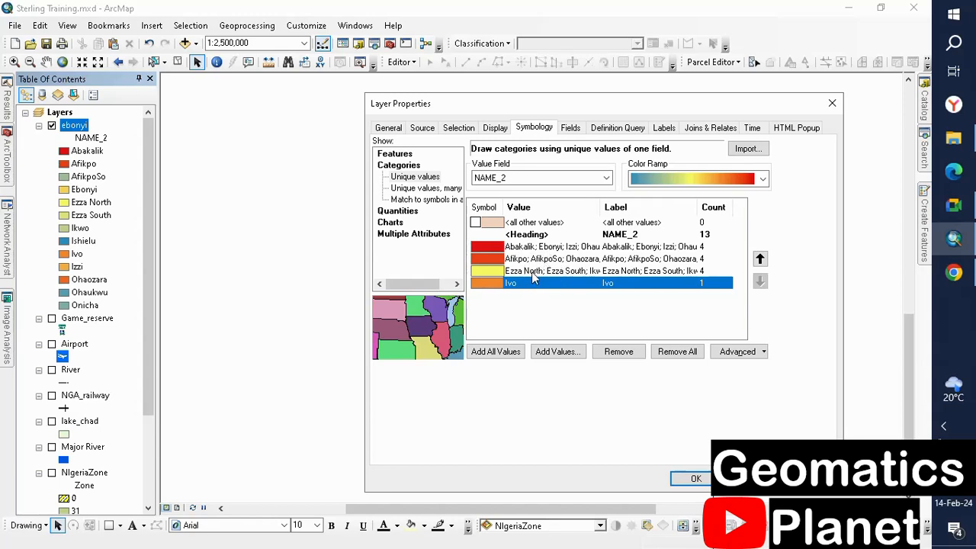
pyautogui.keyDown('ctrl'); pyautogui.click(538, 261); pyautogui.keyUp('ctrl')
pyautogui.rightClick(537, 259)
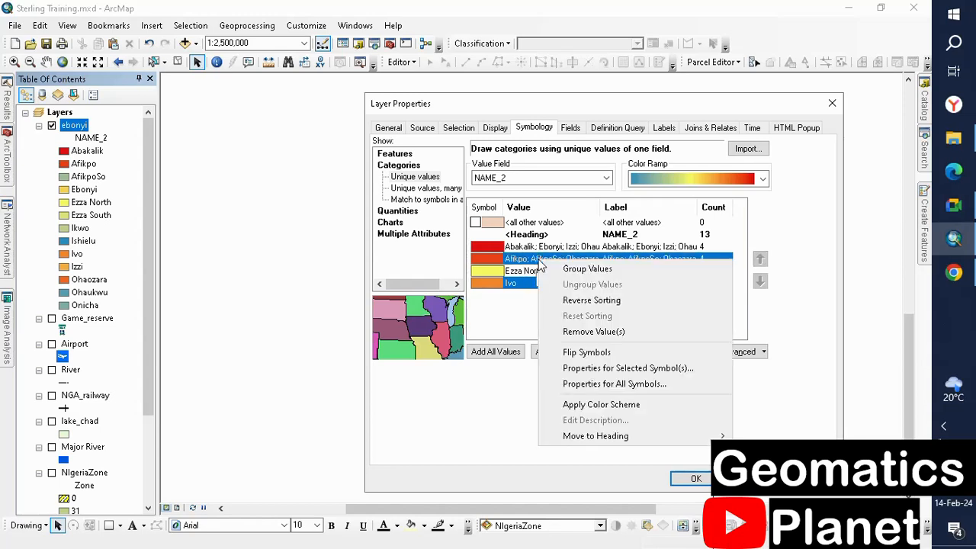
pyautogui.click(560, 269)
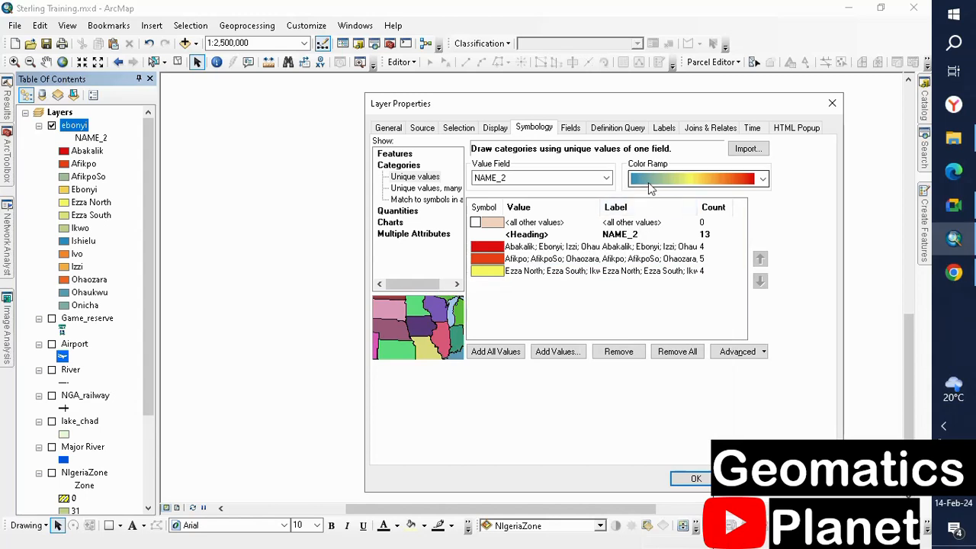
# Step: Recolour the three grouped classes with the blue-to-yellow-to-red colour ramp and accept the layer's symbology
pyautogui.click(678, 178)
pyautogui.click(673, 254)
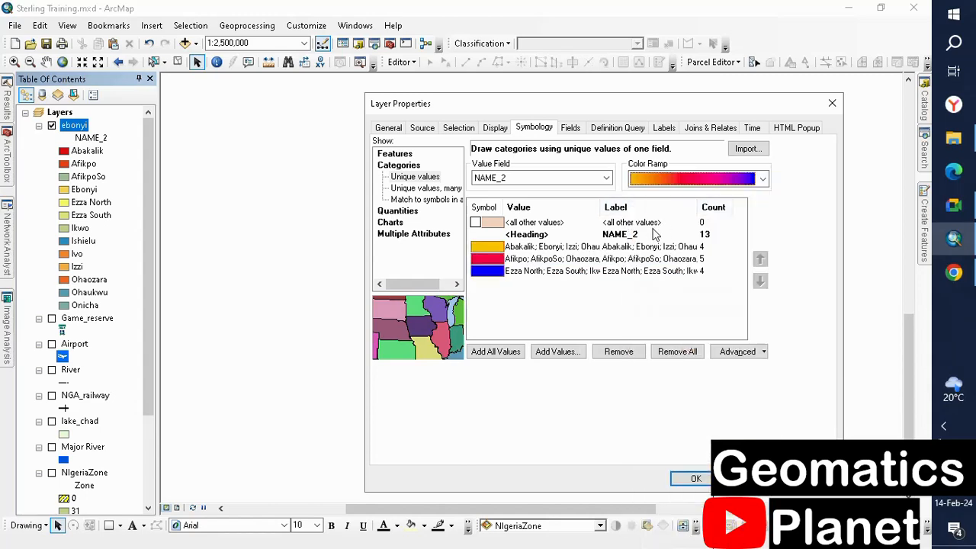
pyautogui.click(675, 182)
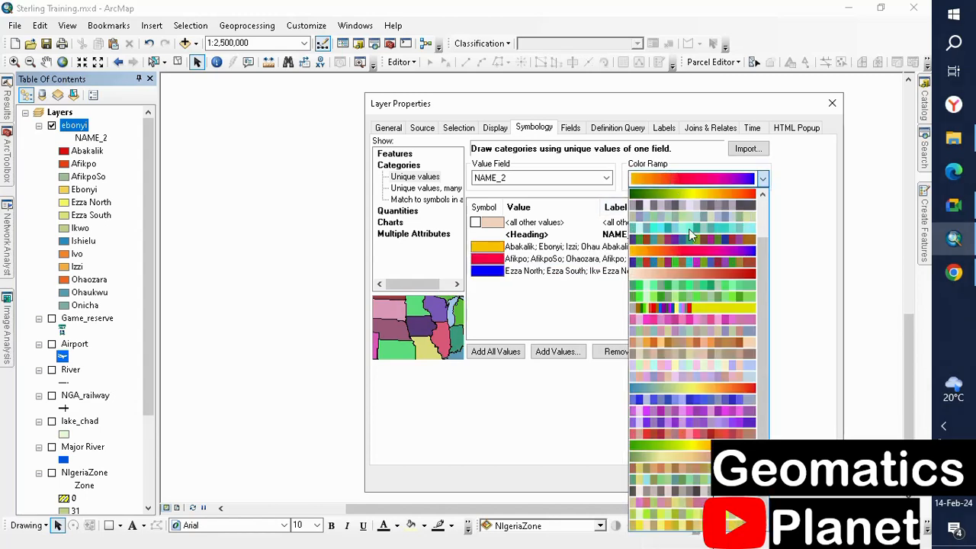
pyautogui.click(743, 390)
pyautogui.click(694, 480)
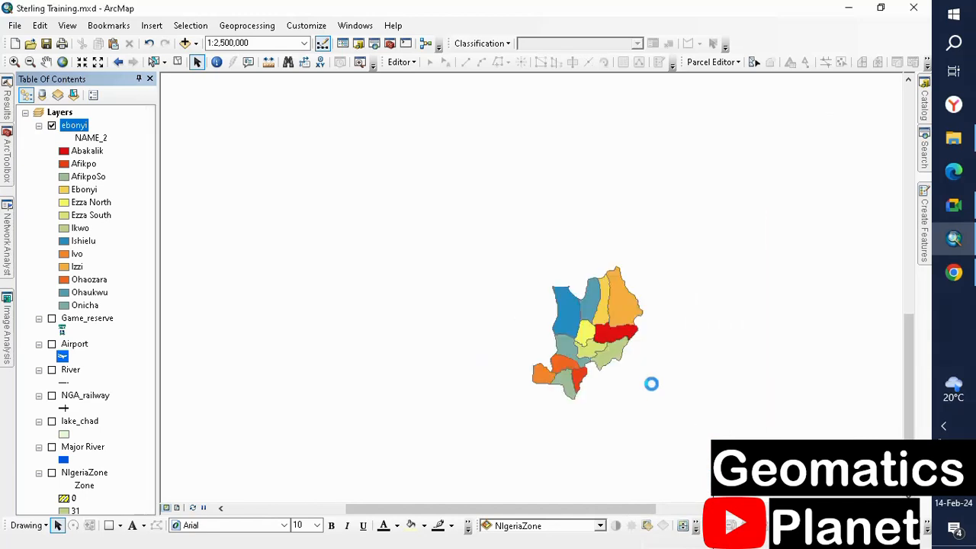
# Step: Display the Ebonyi_State layer in place of the ebonyi layer and remove ebonyi from the map
pyautogui.scroll(-2, 591, 351)
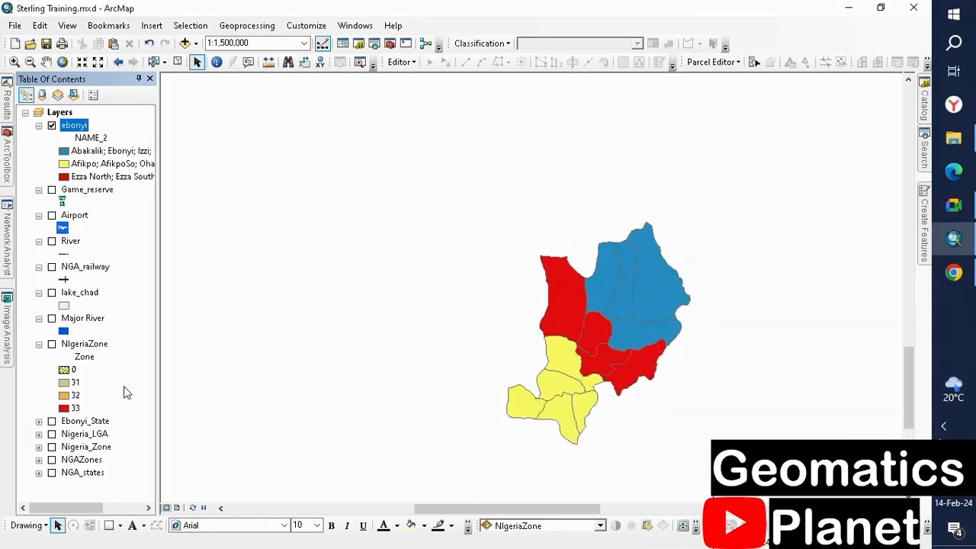
pyautogui.scroll(-3, 84, 412)
pyautogui.scroll(2, 61, 451)
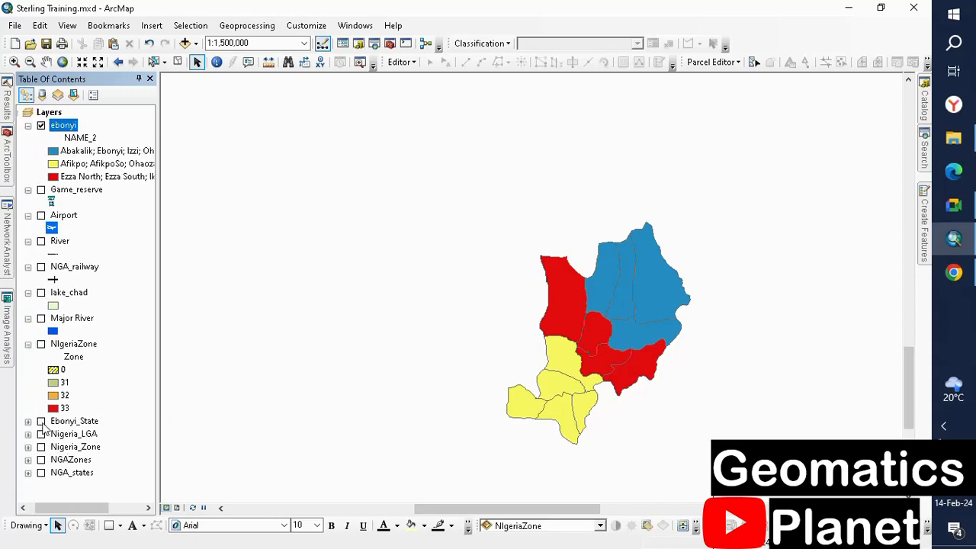
pyautogui.click(41, 422)
pyautogui.click(42, 126)
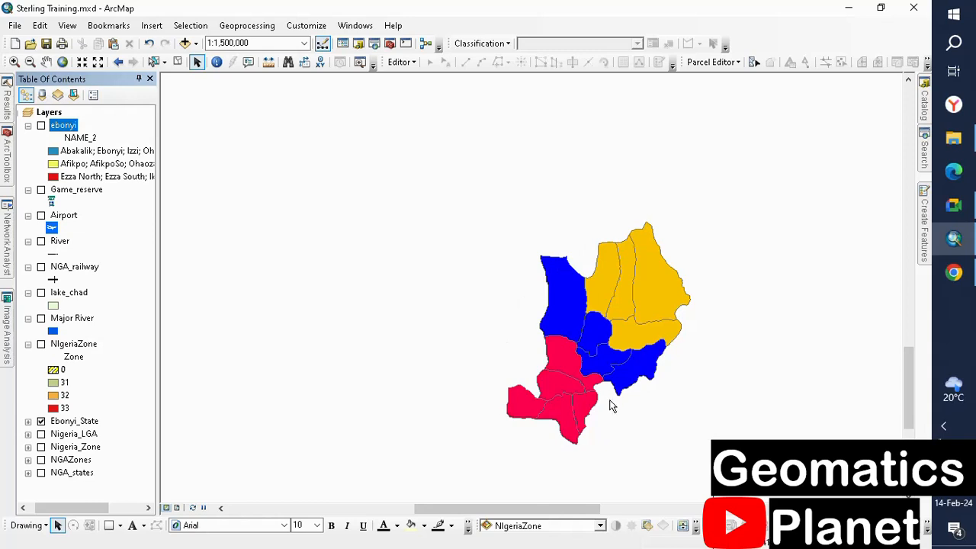
pyautogui.rightClick(54, 127)
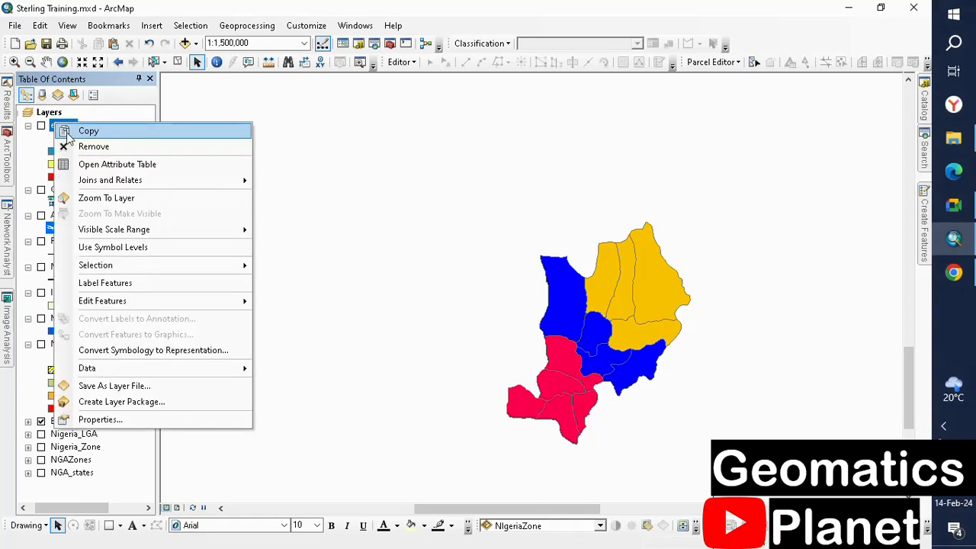
pyautogui.click(107, 145)
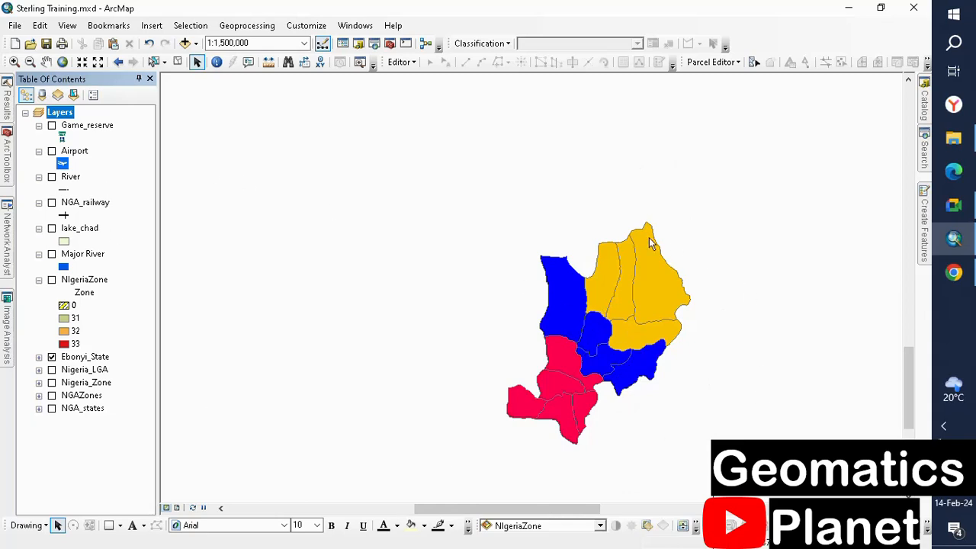
# Step: Switch to File Explorer and open Nigeria Map.pdf from the recent files
pyautogui.scroll(-2, 564, 382)
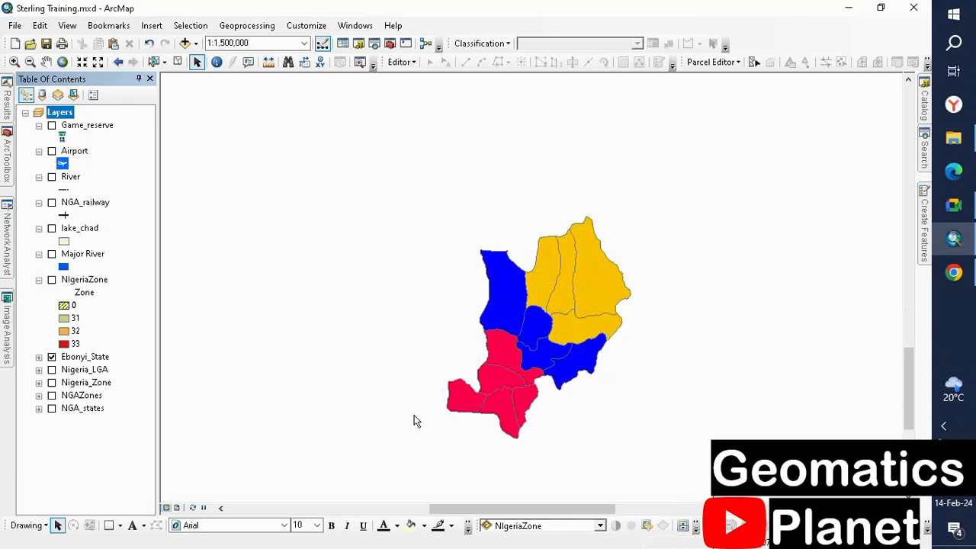
pyautogui.click(945, 152)
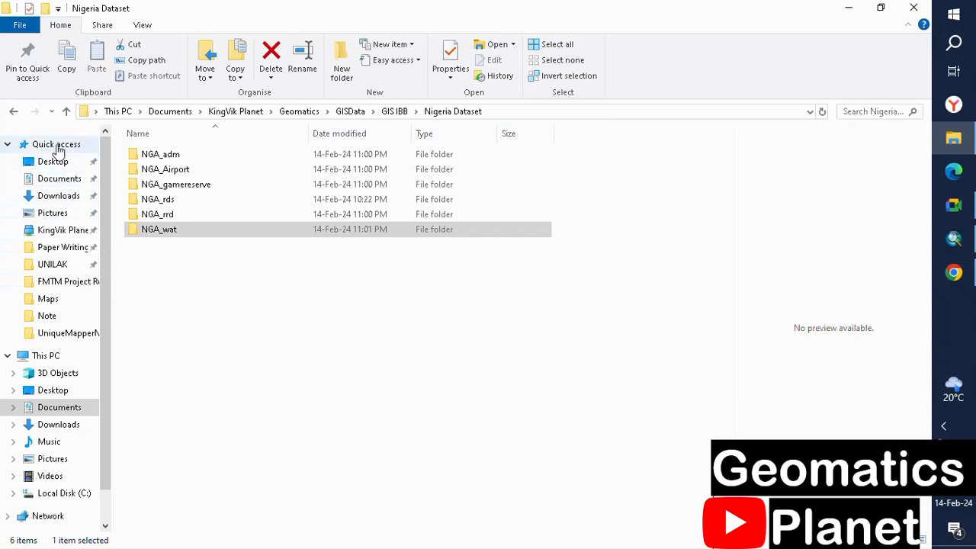
pyautogui.click(56, 145)
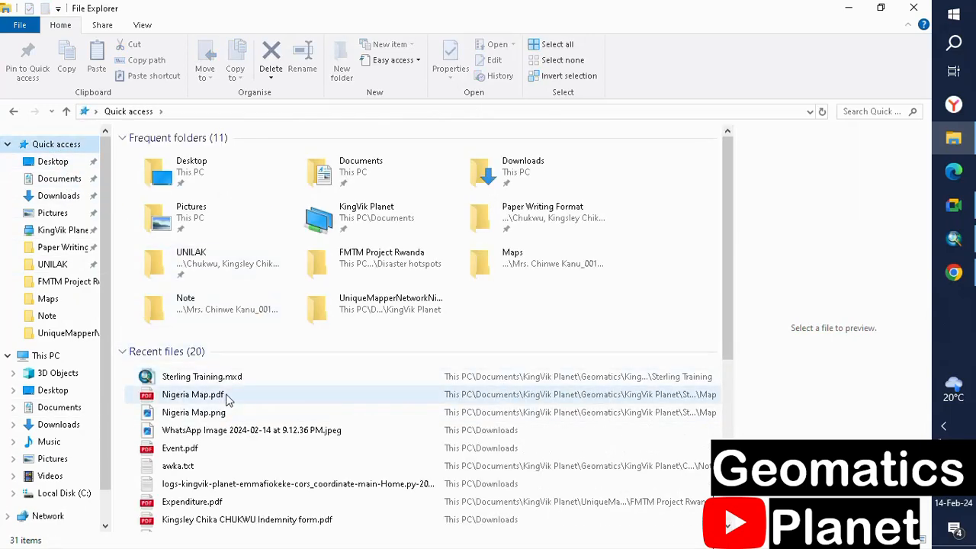
pyautogui.click(226, 400)
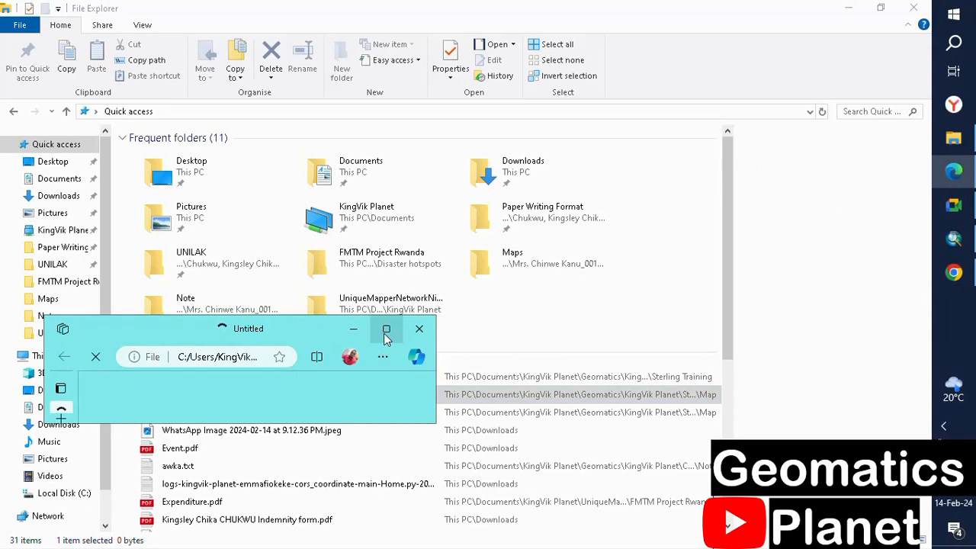
# Step: Enlarge the PDF window and examine the Nigeria map with its legend of game reserves, airports, rivers, railway and zones
pyautogui.click(387, 330)
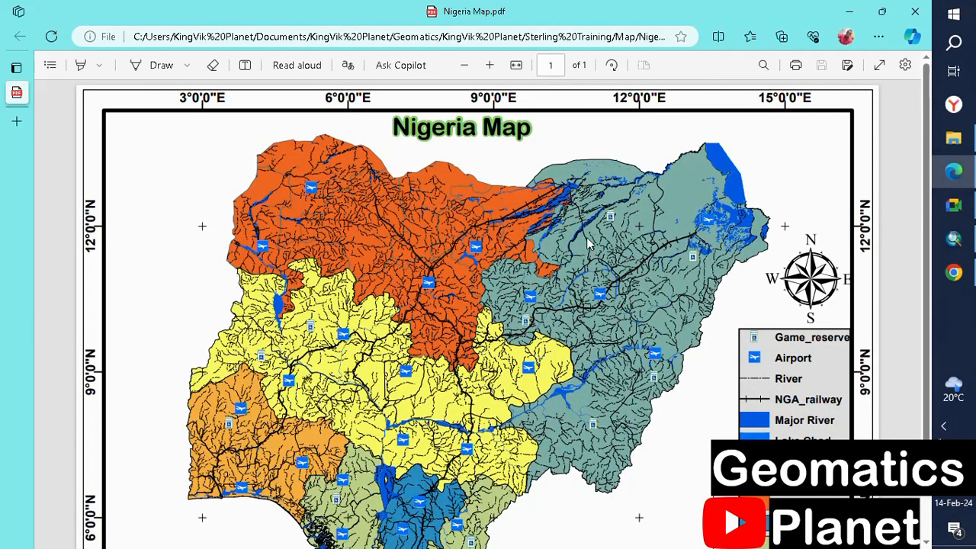
pyautogui.scroll(-3, 587, 243)
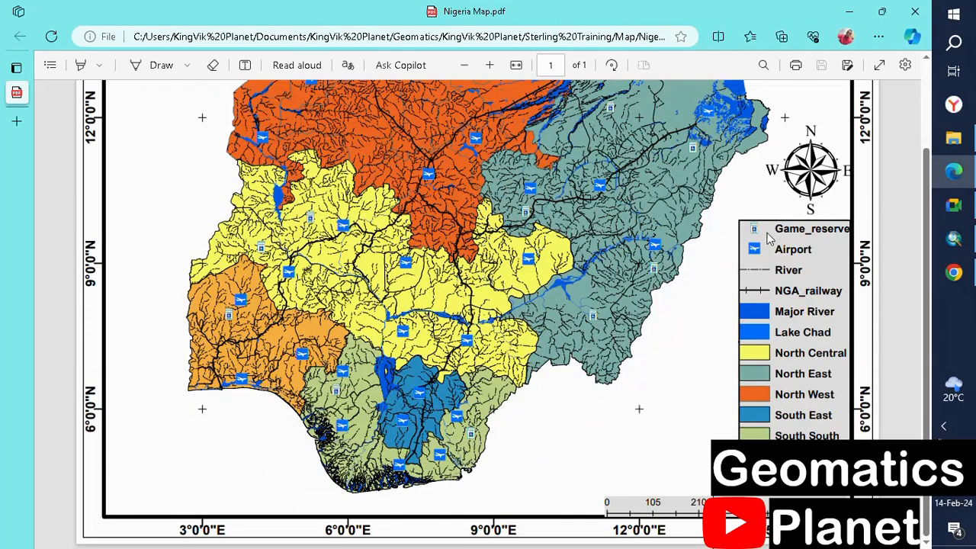
pyautogui.moveTo(746, 253); pyautogui.dragTo(736, 279)
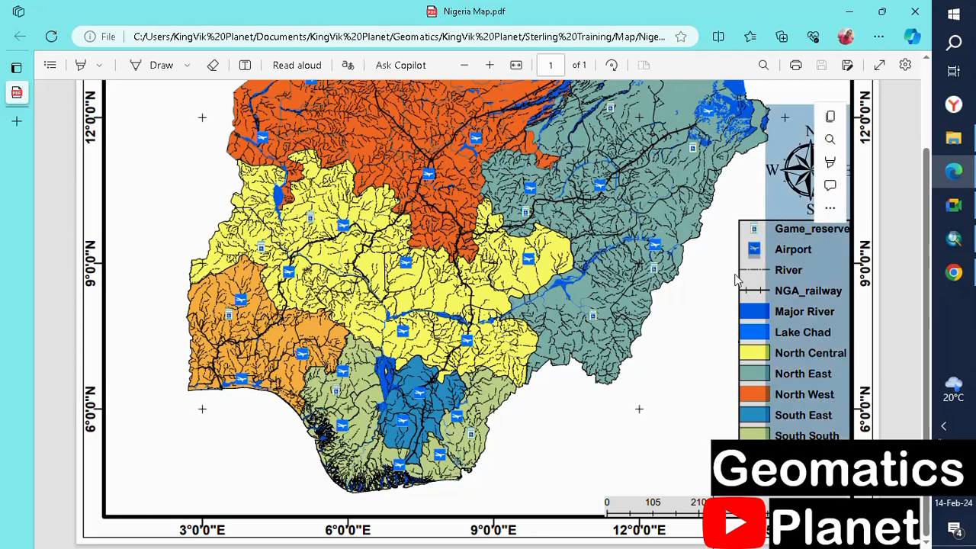
pyautogui.click(749, 271)
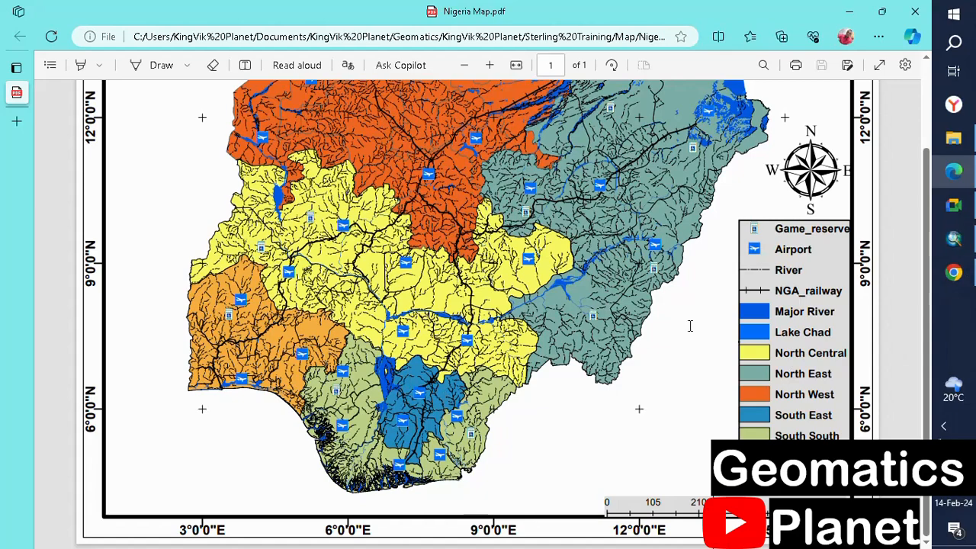
pyautogui.scroll(3, 596, 335)
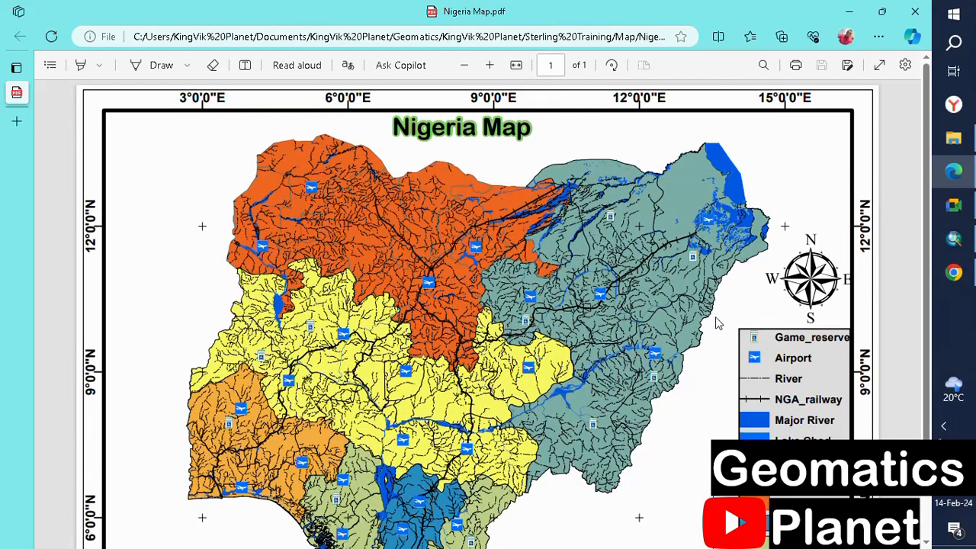
# Step: Switch to ArcMap, preview the Airport layer around Ebonyi, and leave only the Game_reserve layer displayed with Ebonyi_State
pyautogui.click(954, 238)
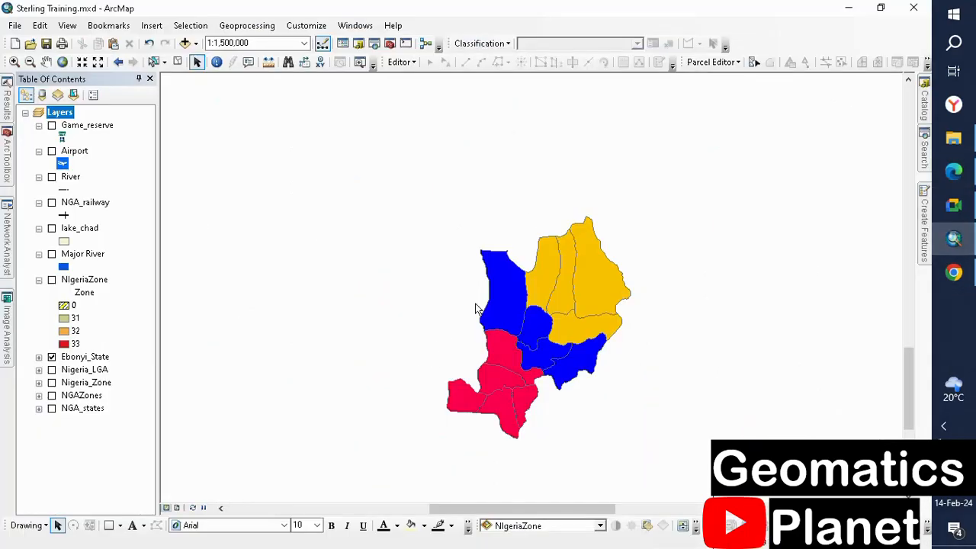
pyautogui.click(52, 125)
pyautogui.click(64, 125)
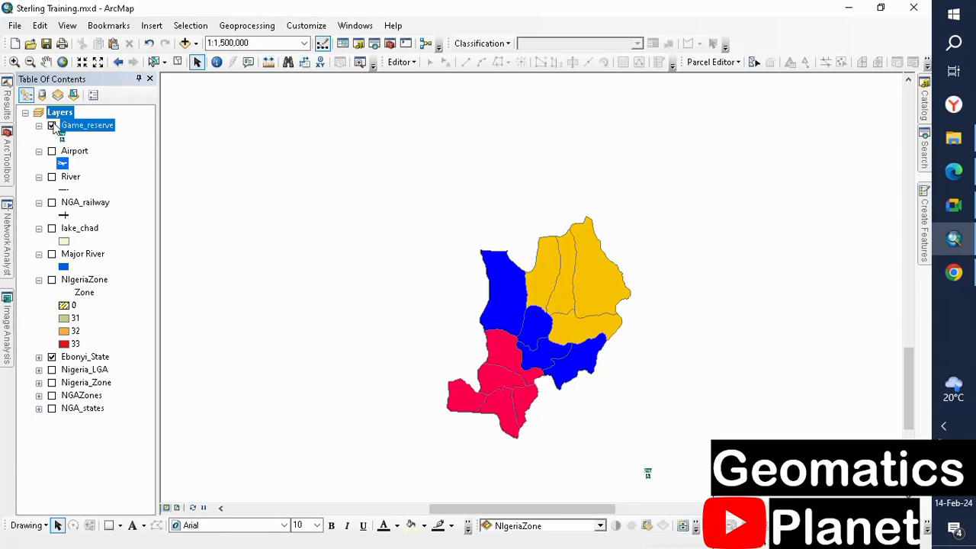
pyautogui.click(52, 125)
pyautogui.click(52, 151)
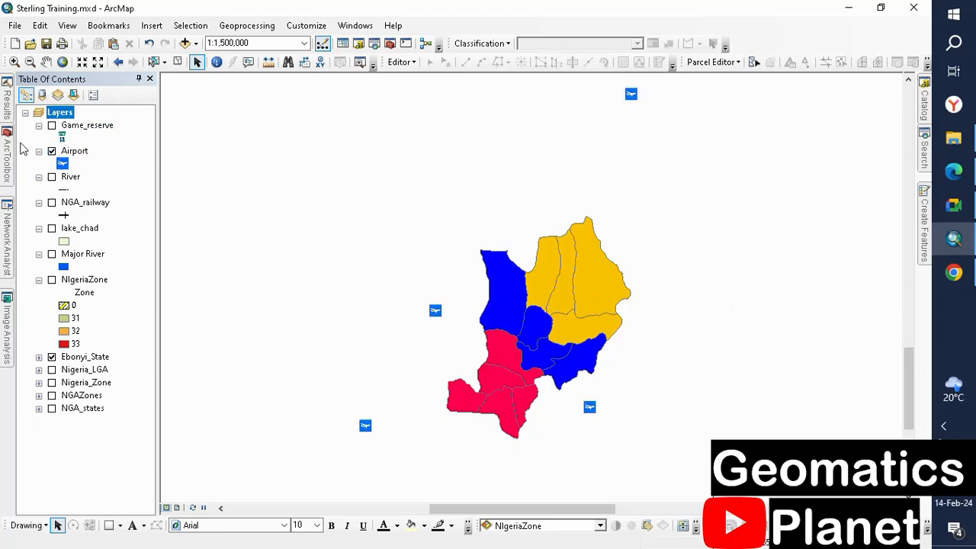
pyautogui.click(52, 152)
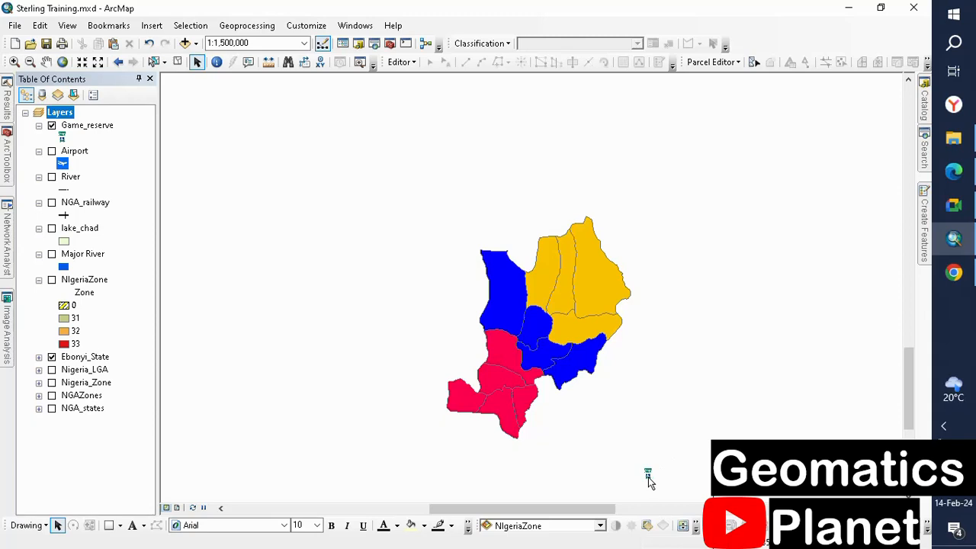
# Step: Try to select Game_reserve features by location, using Ebonyi_State as source and the "contain the source layer feature" method
pyautogui.click(192, 26)
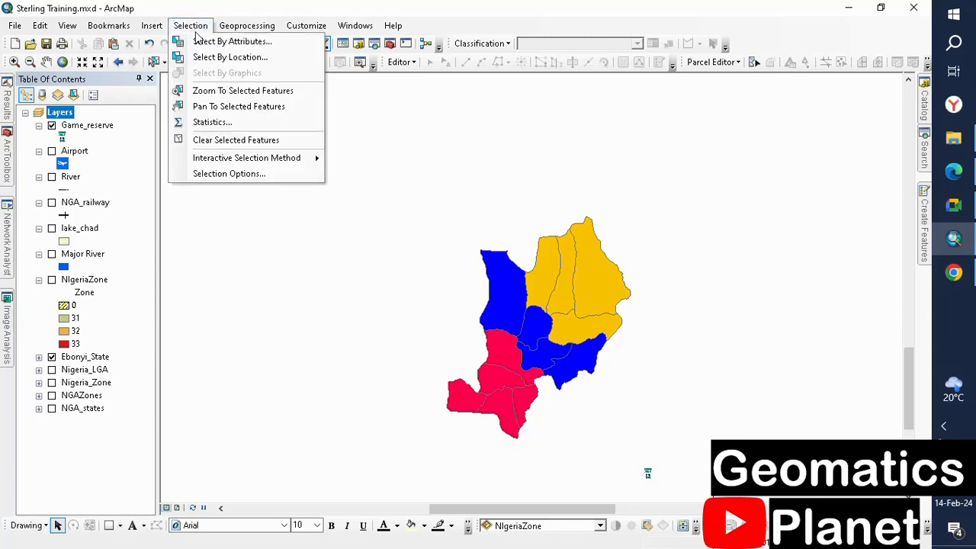
pyautogui.click(208, 57)
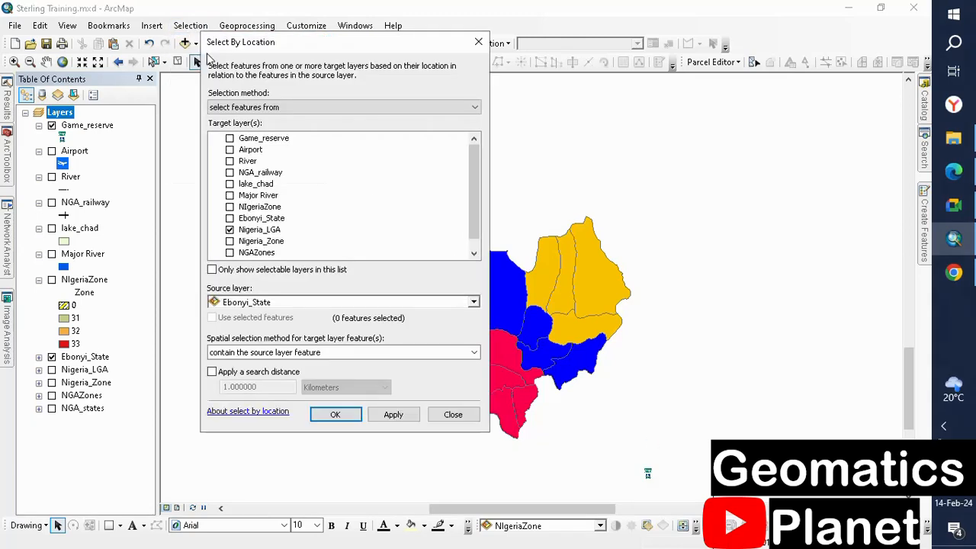
pyautogui.click(230, 138)
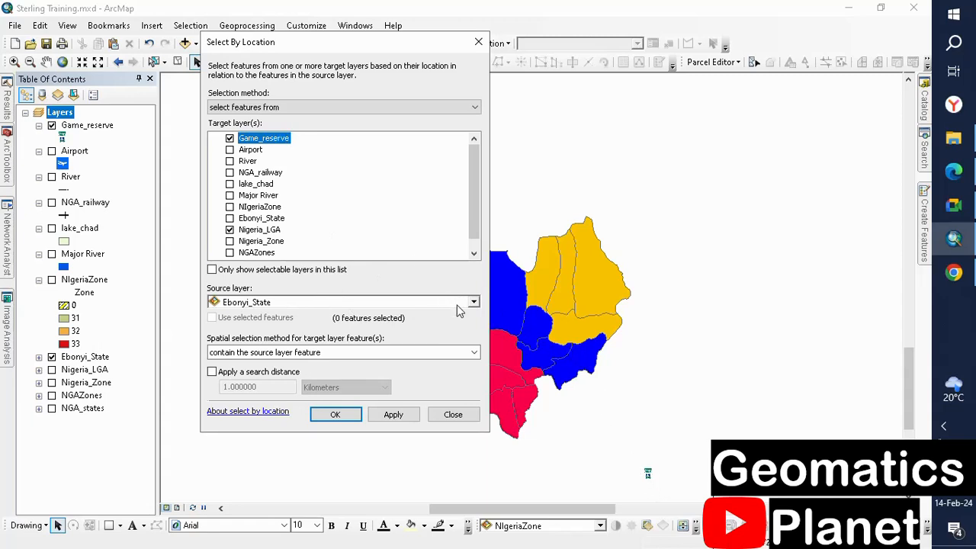
pyautogui.click(342, 416)
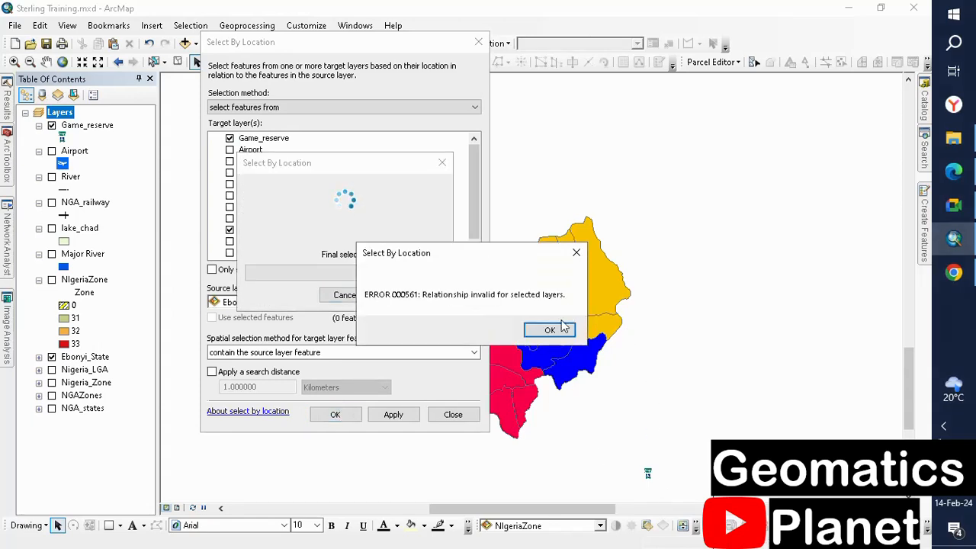
pyautogui.click(549, 329)
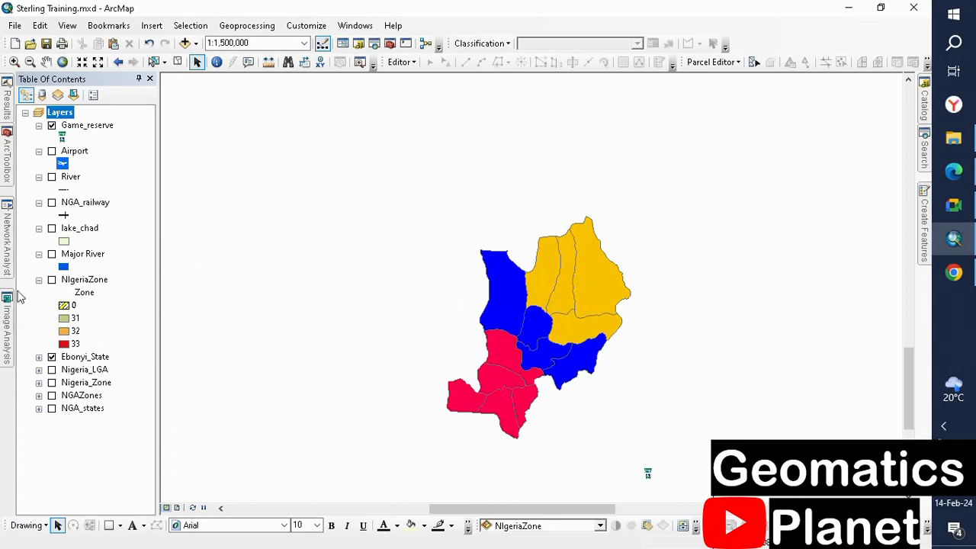
pyautogui.rightClick(90, 123)
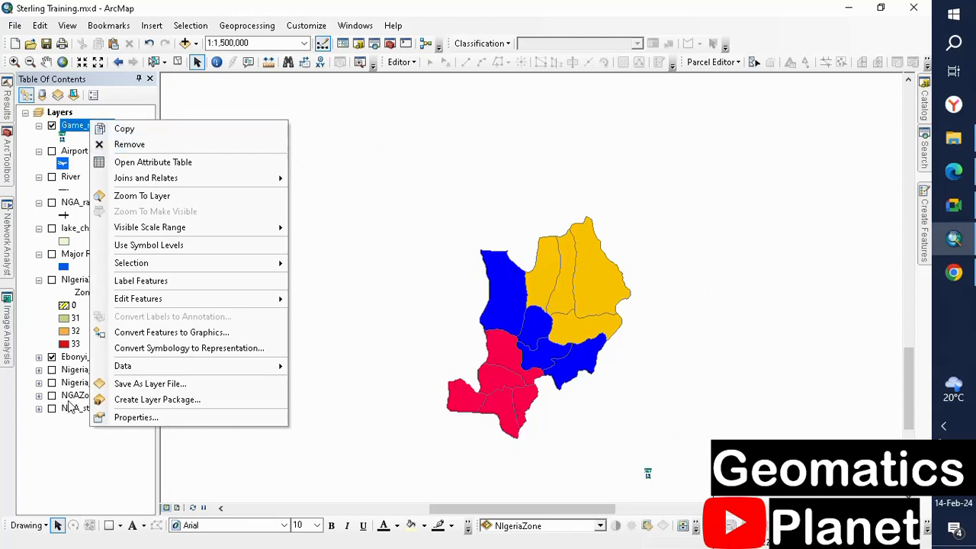
pyautogui.click(69, 456)
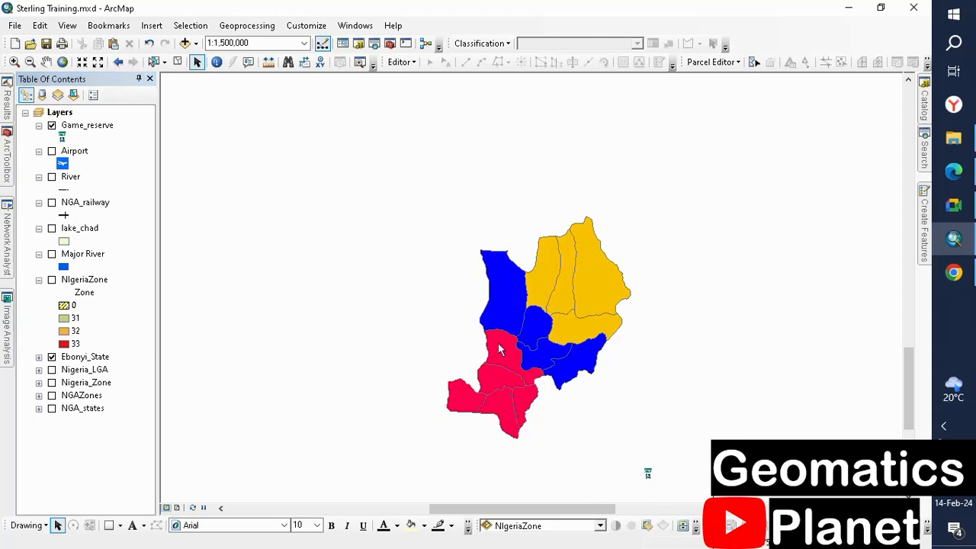
# Step: Display the Airport and Nigeria_LGA layers and select the block of local government areas west of Ebonyi, from Nsukka and Udenu to Aninri
pyautogui.click(51, 151)
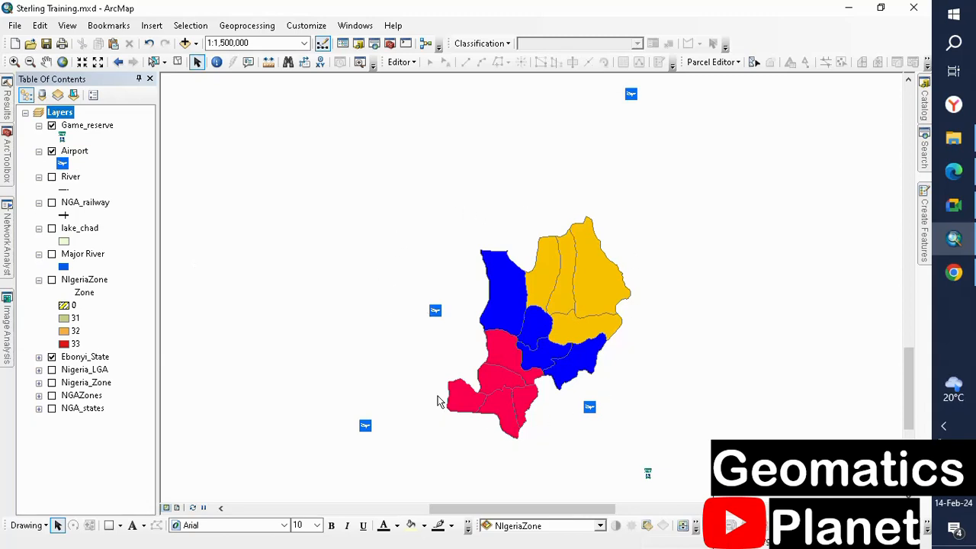
pyautogui.click(51, 370)
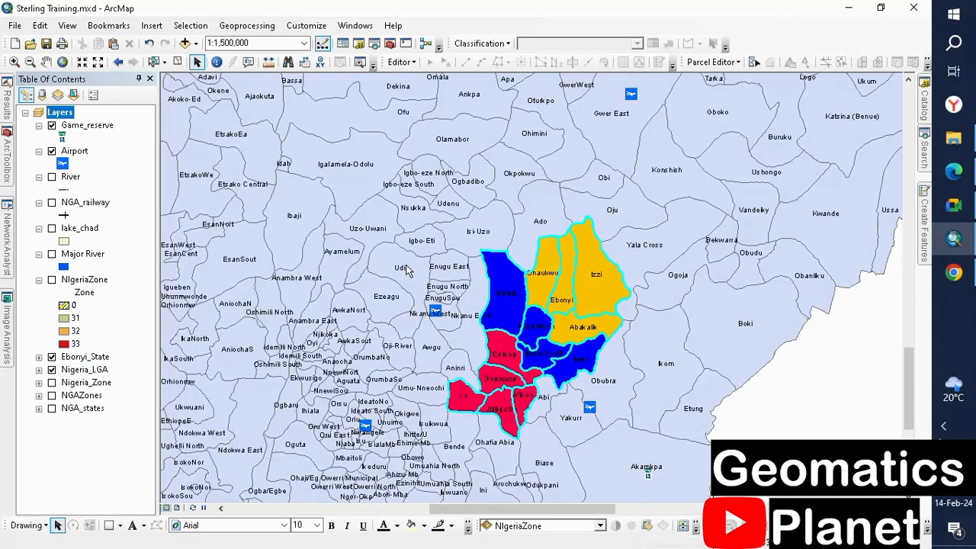
pyautogui.click(153, 62)
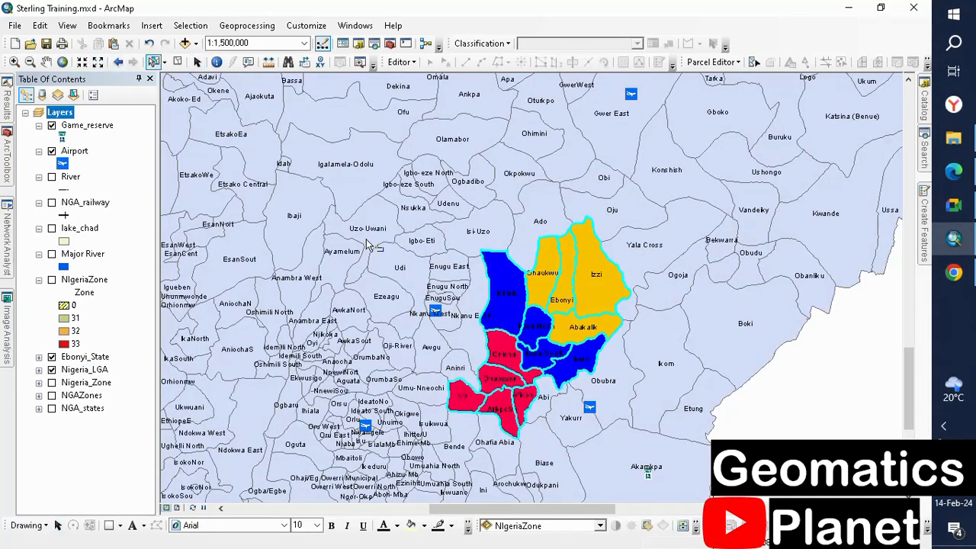
pyautogui.moveTo(374, 221); pyautogui.dragTo(474, 350)
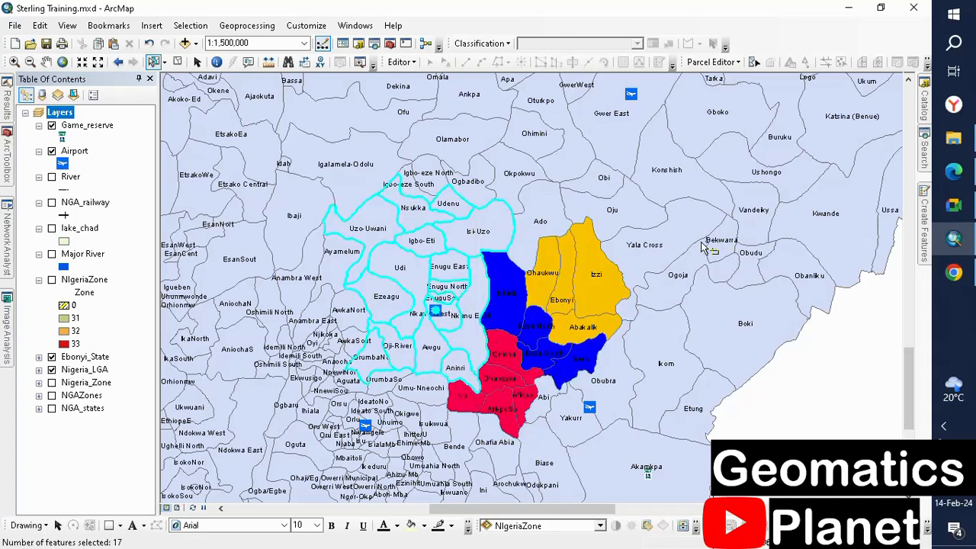
pyautogui.click(954, 204)
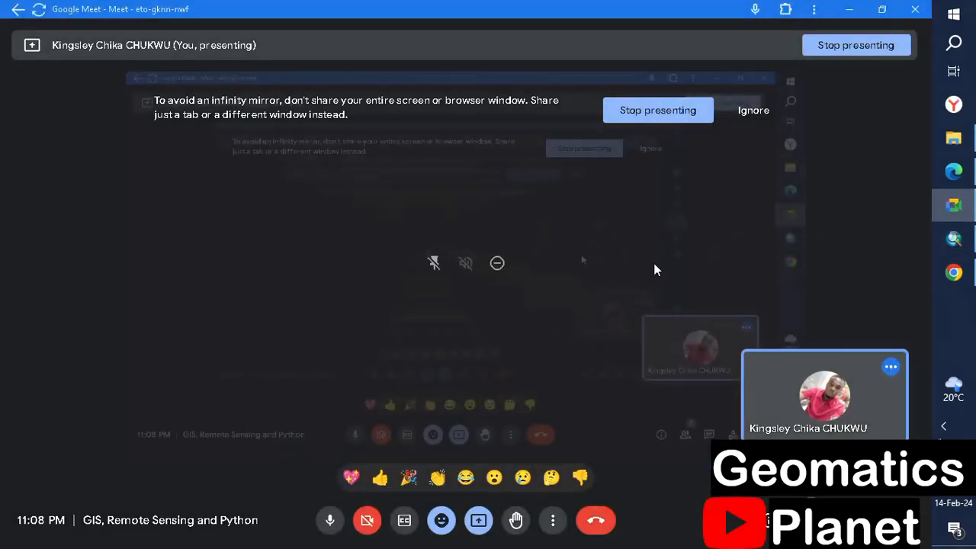
pyautogui.click(950, 219)
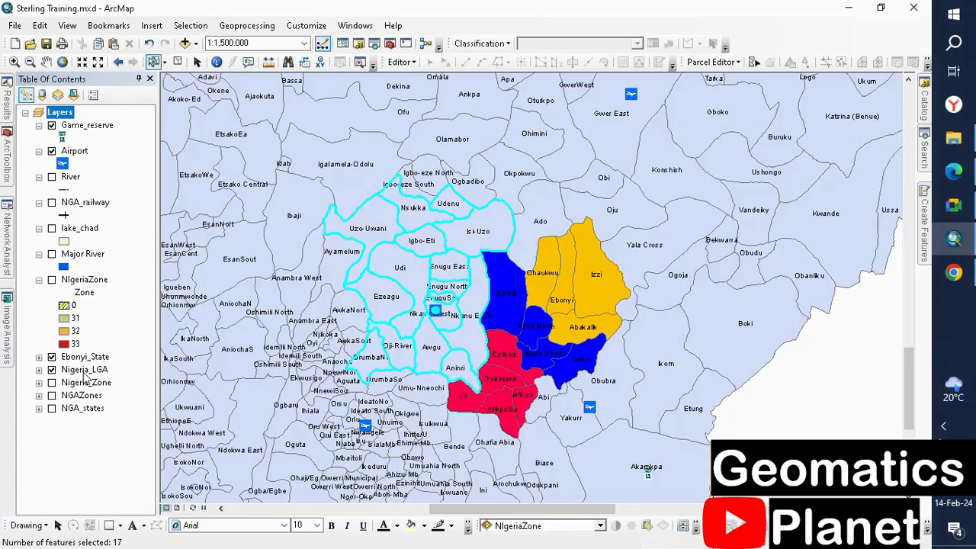
# Step: Create a new layer from the selected Nigeria_LGA features and clear the selection
pyautogui.rightClick(83, 372)
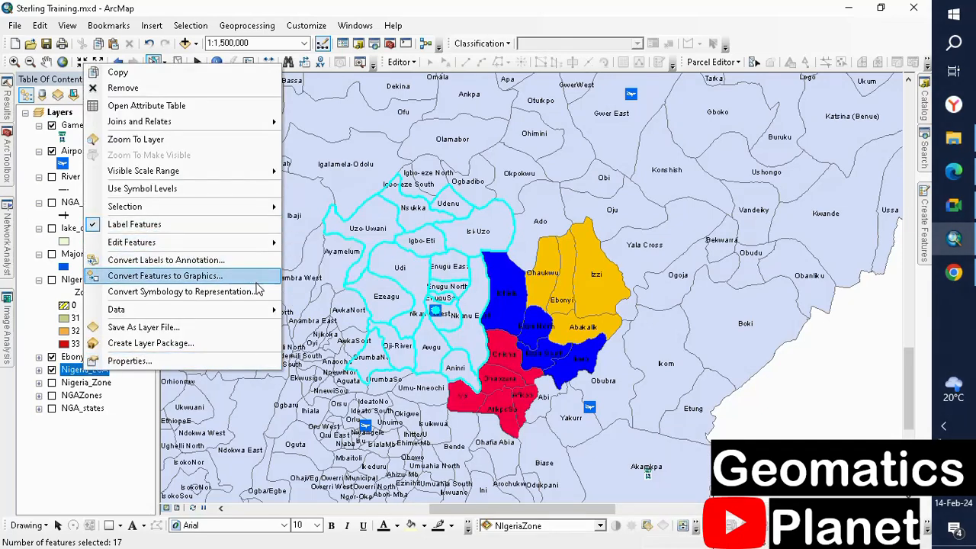
pyautogui.moveTo(276, 213)
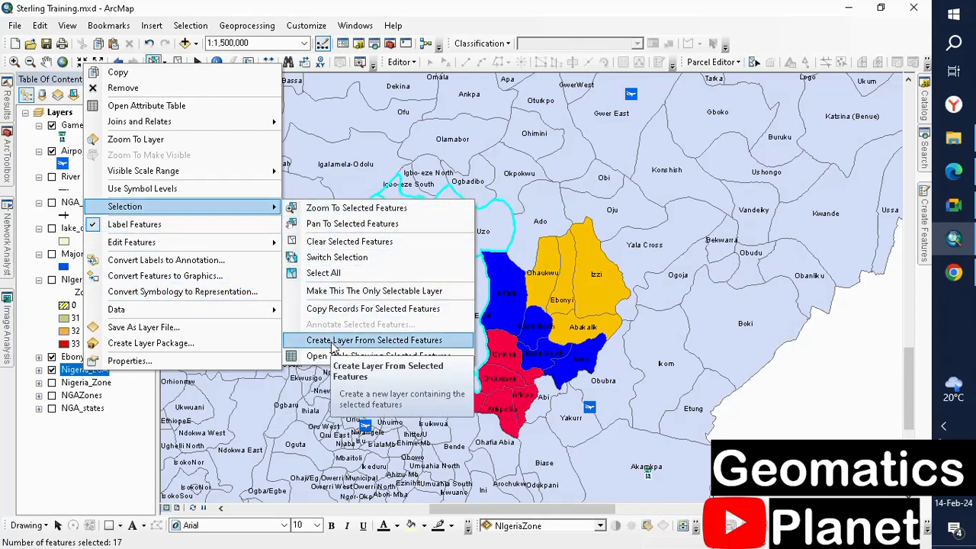
pyautogui.click(385, 340)
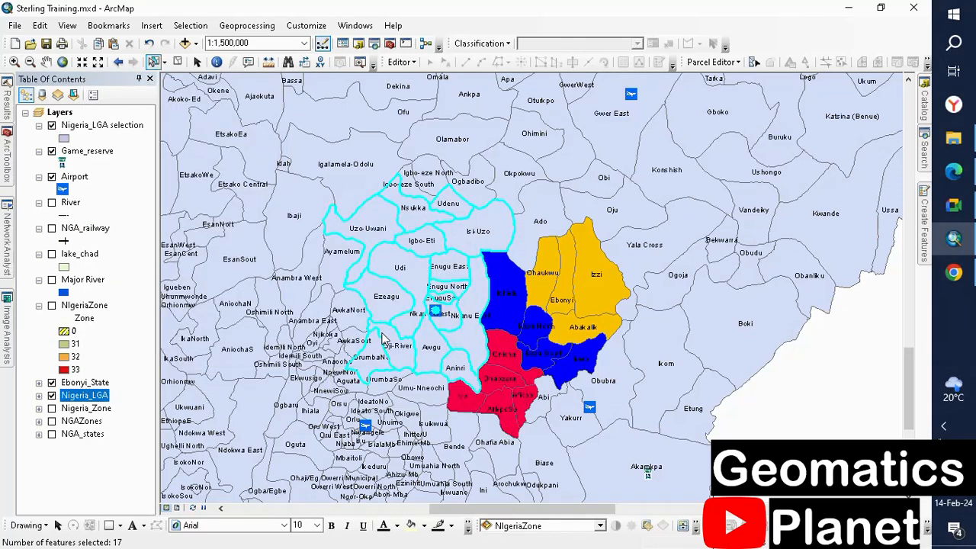
pyautogui.click(177, 61)
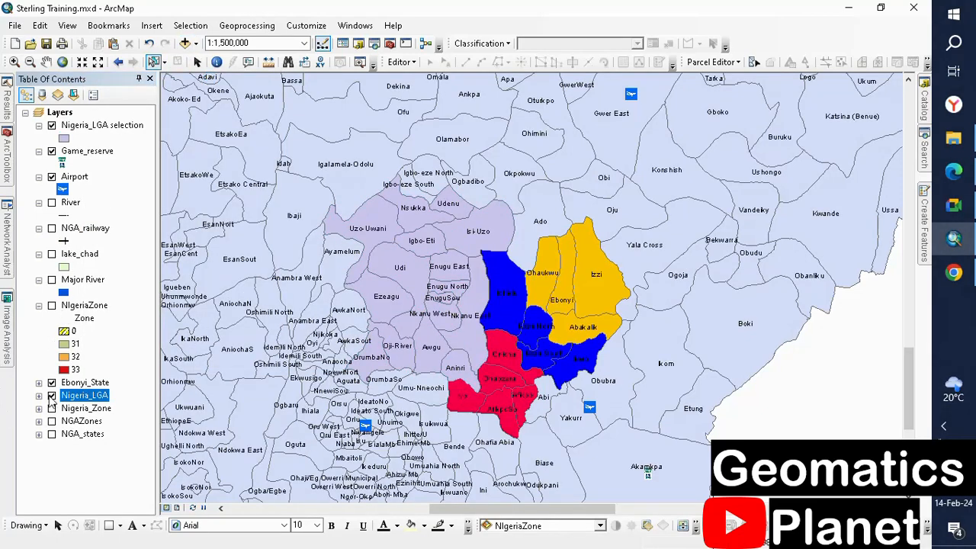
# Step: Hide the Nigeria_LGA and Ebonyi_State layers and move the Nigeria_LGA selection layer below Airport in the drawing order
pyautogui.click(52, 395)
pyautogui.click(52, 382)
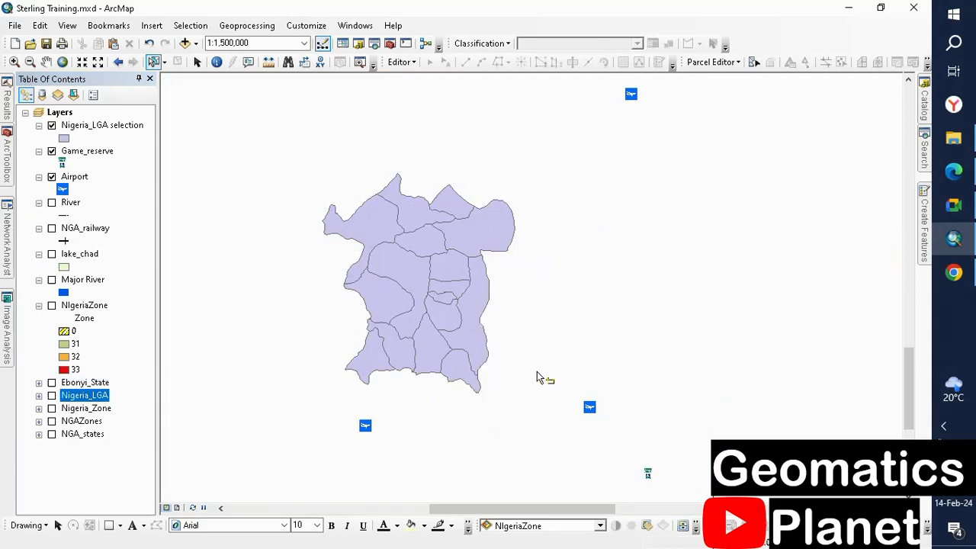
pyautogui.click(90, 126)
pyautogui.moveTo(69, 190); pyautogui.dragTo(68, 192)
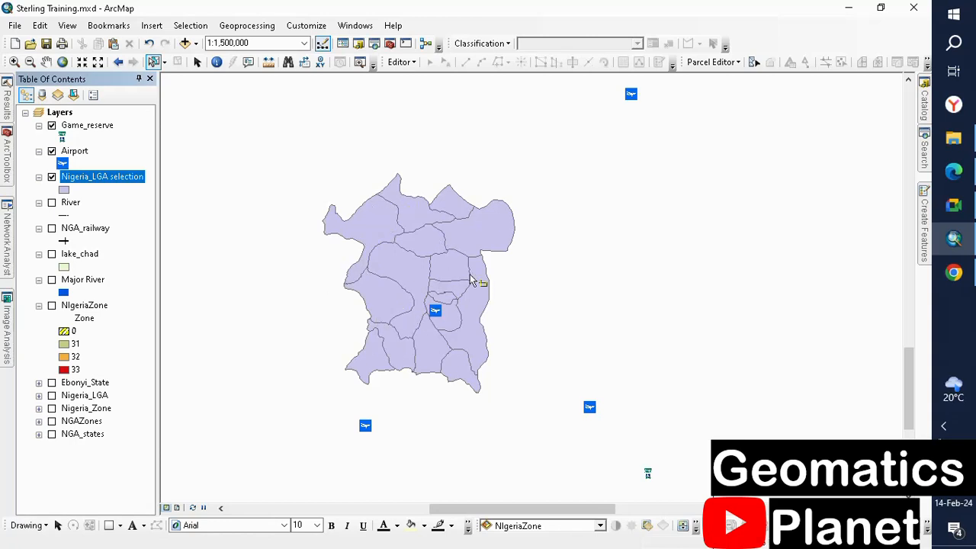
# Step: Try selecting the airport inside the Nigeria_LGA selection area directly on the map, and clear the selection
pyautogui.click(436, 308)
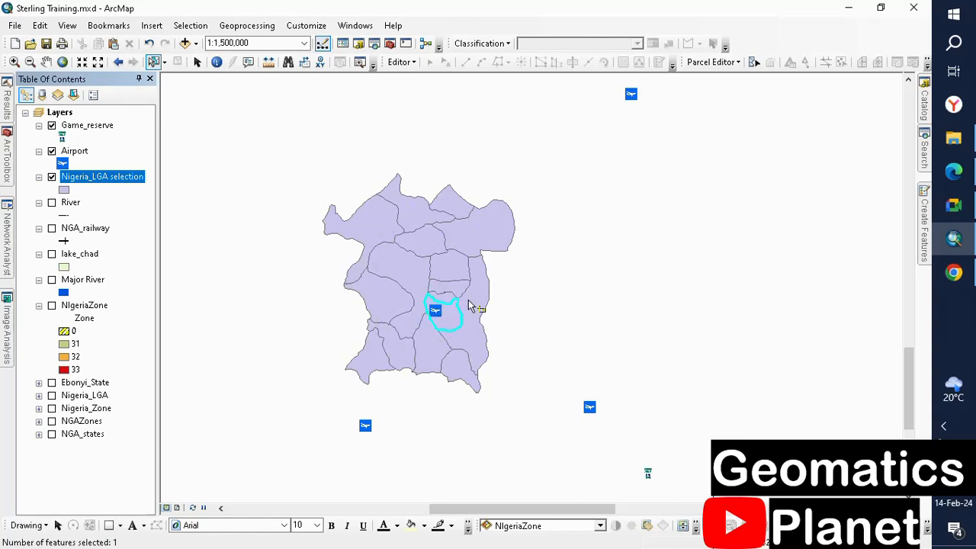
pyautogui.click(263, 179)
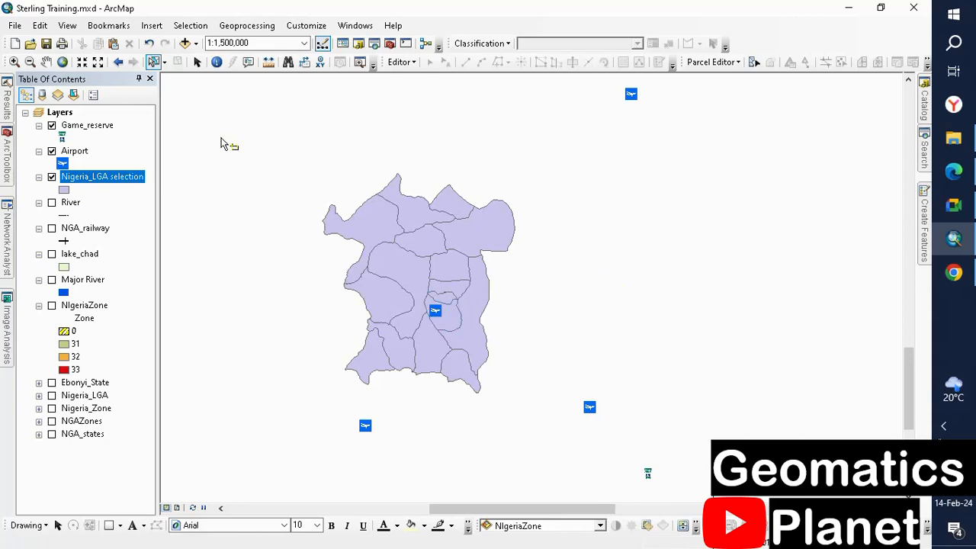
pyautogui.click(435, 311)
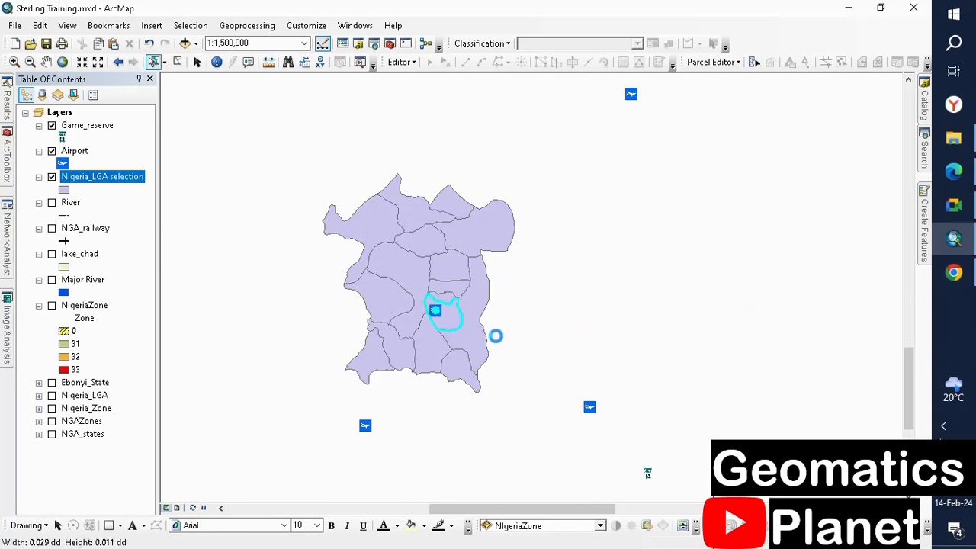
pyautogui.click(495, 335)
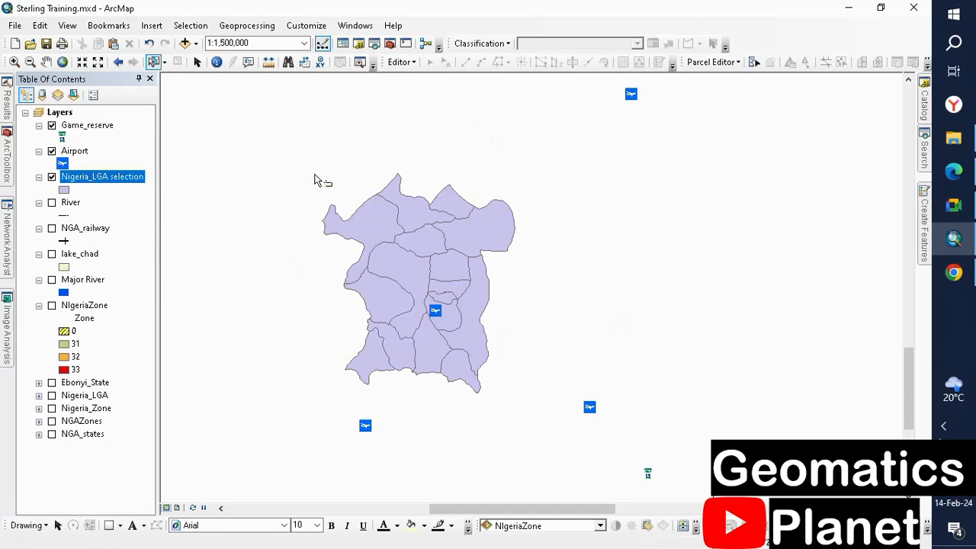
# Step: Try to select Airport and Nigeria_LGA features by location that contain the Nigeria_LGA selection layer's features
pyautogui.click(191, 26)
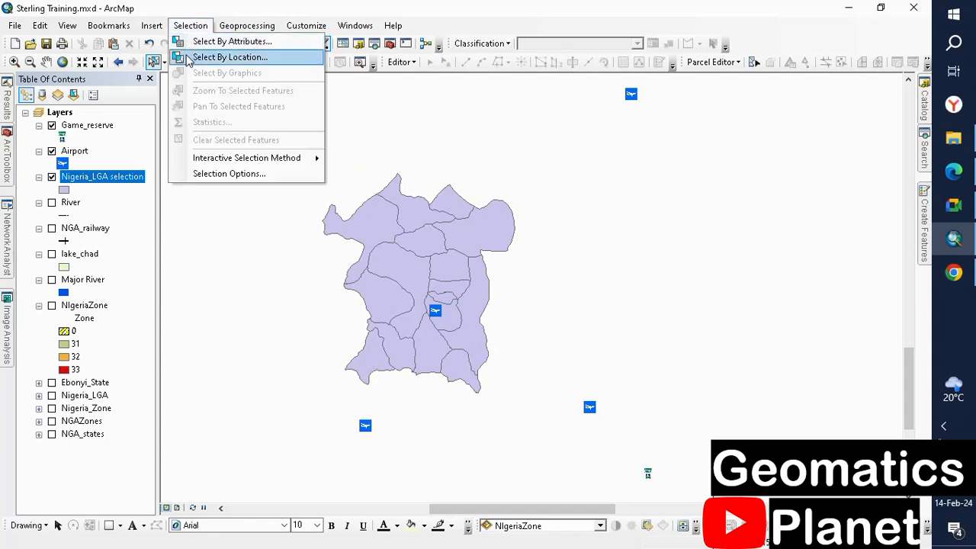
pyautogui.click(194, 60)
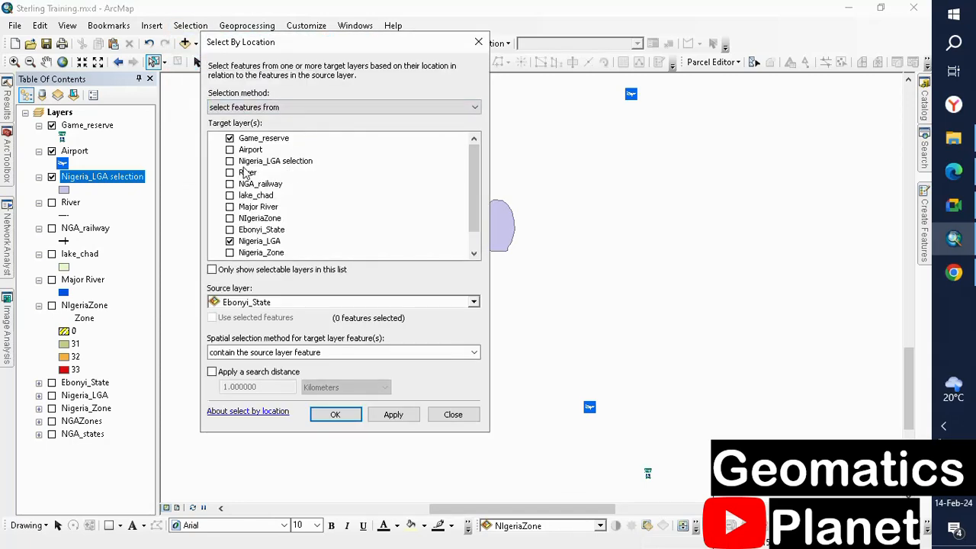
pyautogui.click(230, 149)
pyautogui.click(473, 302)
pyautogui.click(279, 330)
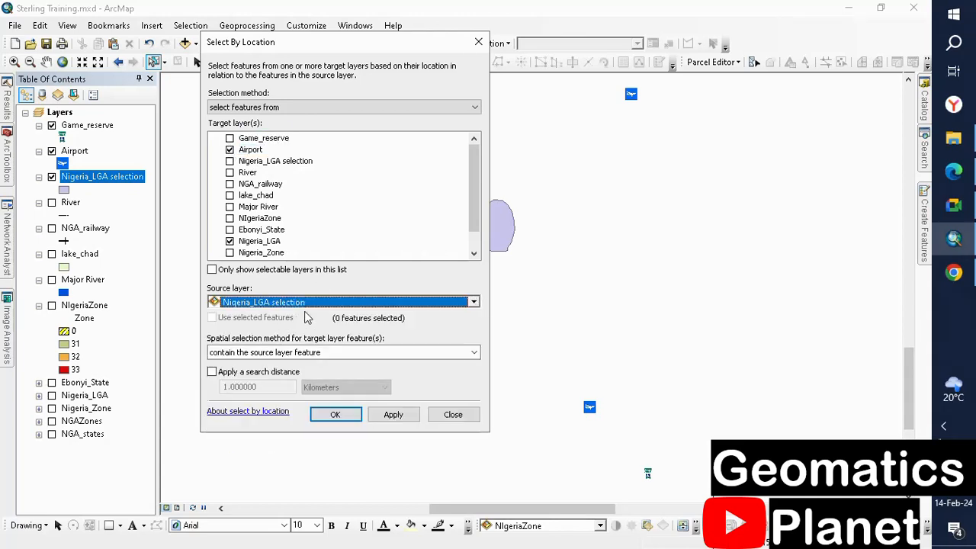
pyautogui.click(329, 414)
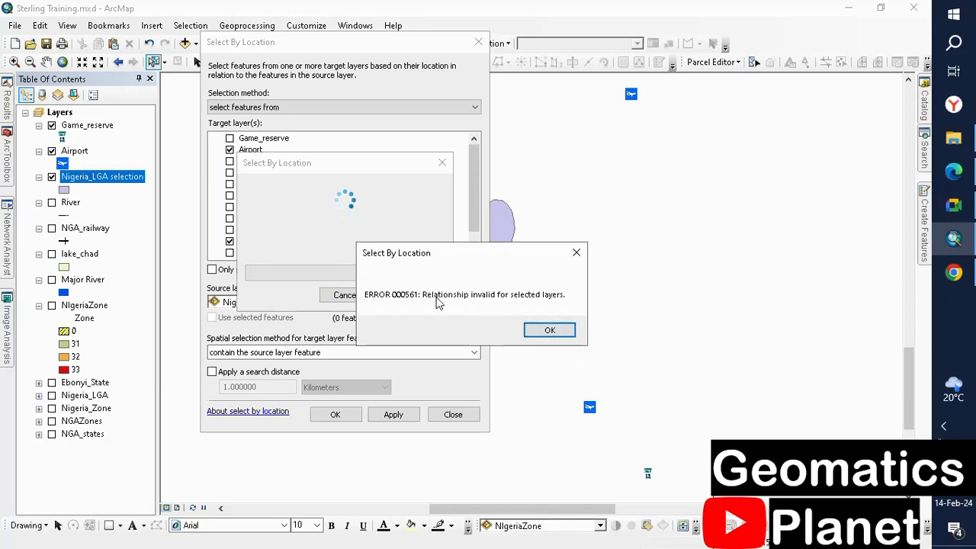
pyautogui.click(554, 329)
# Step: Retry the location selection against Nigeria_LGA selection, trying the within-a-distance method and reverting to "contain the source layer feature" without a search distance
pyautogui.click(184, 26)
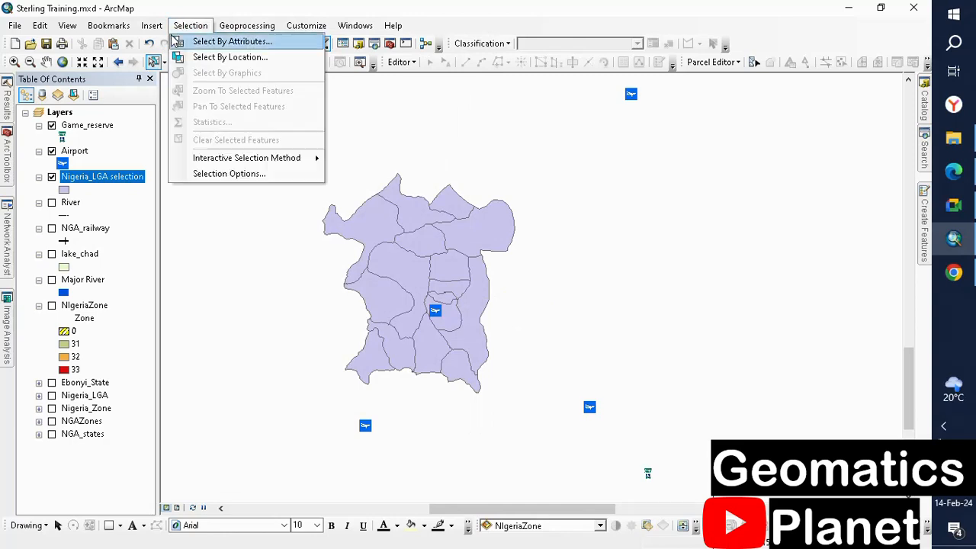
pyautogui.click(184, 57)
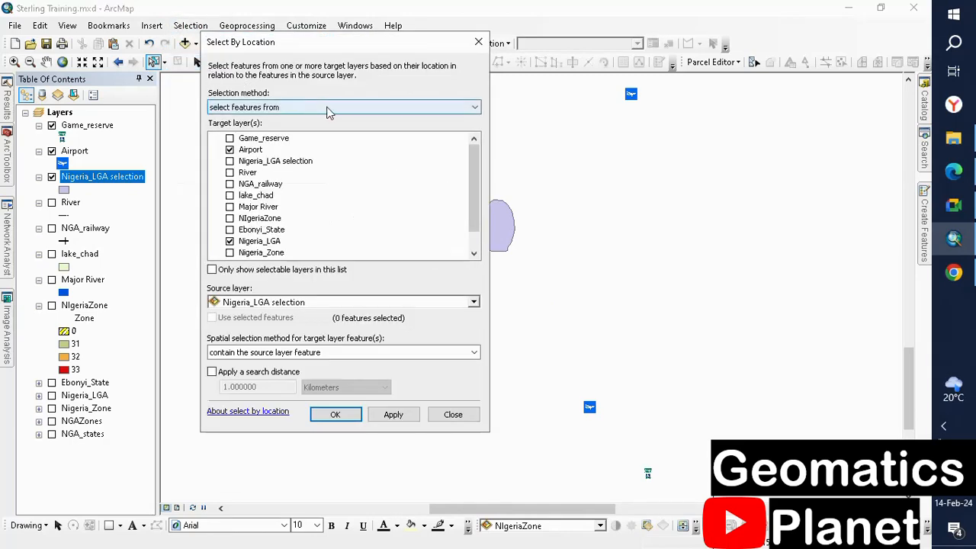
pyautogui.click(472, 302)
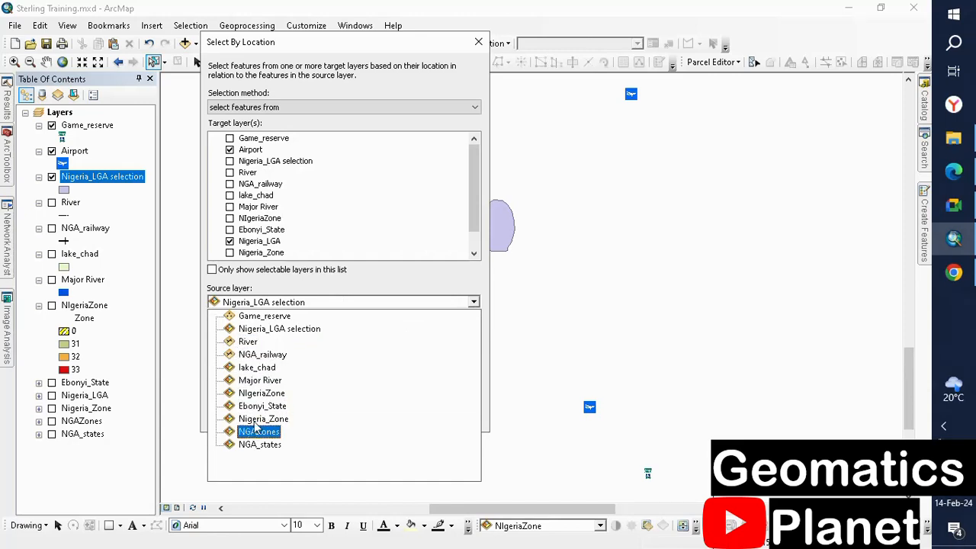
pyautogui.click(272, 334)
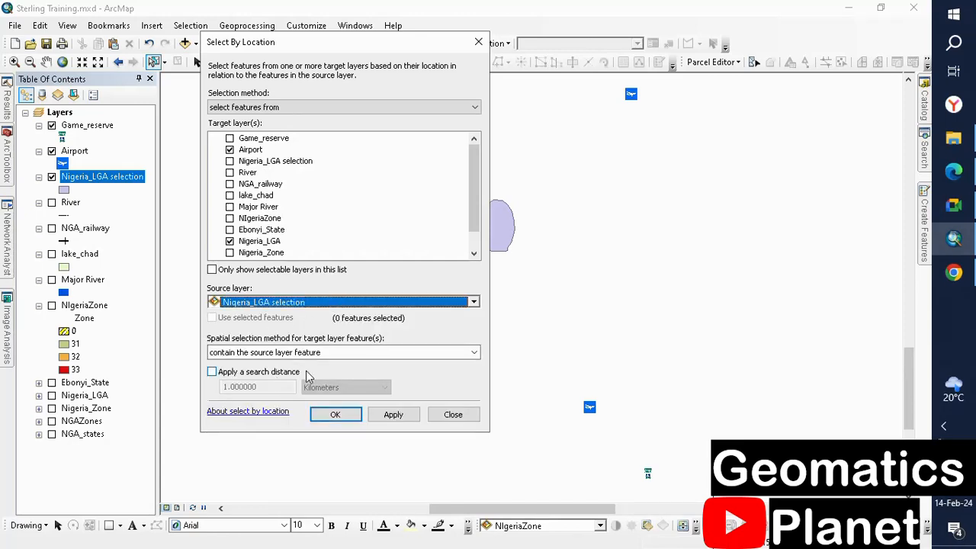
pyautogui.click(474, 353)
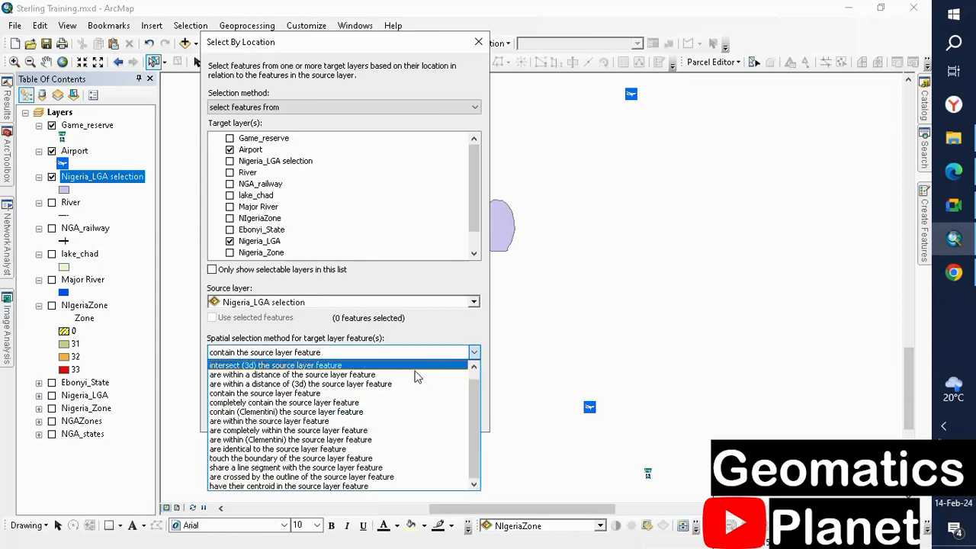
pyautogui.click(304, 374)
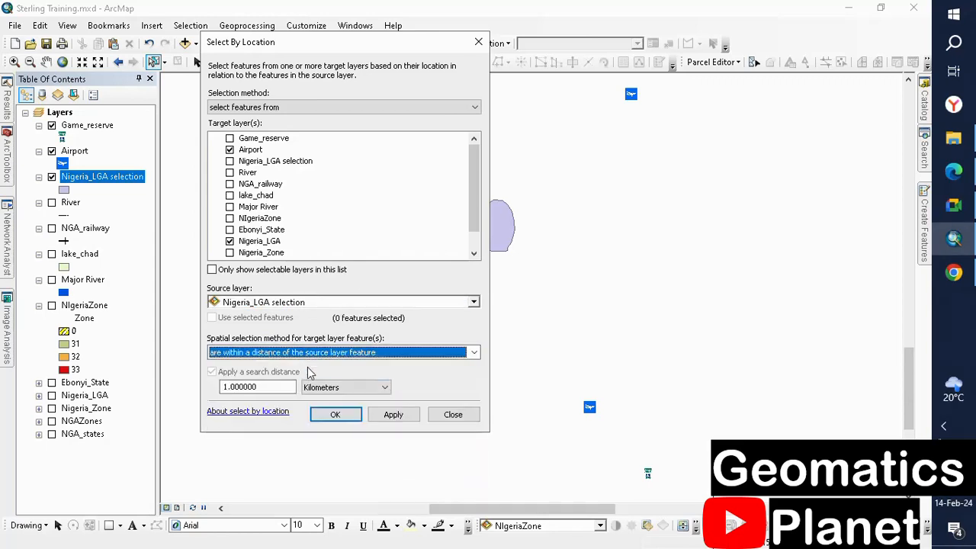
pyautogui.click(469, 355)
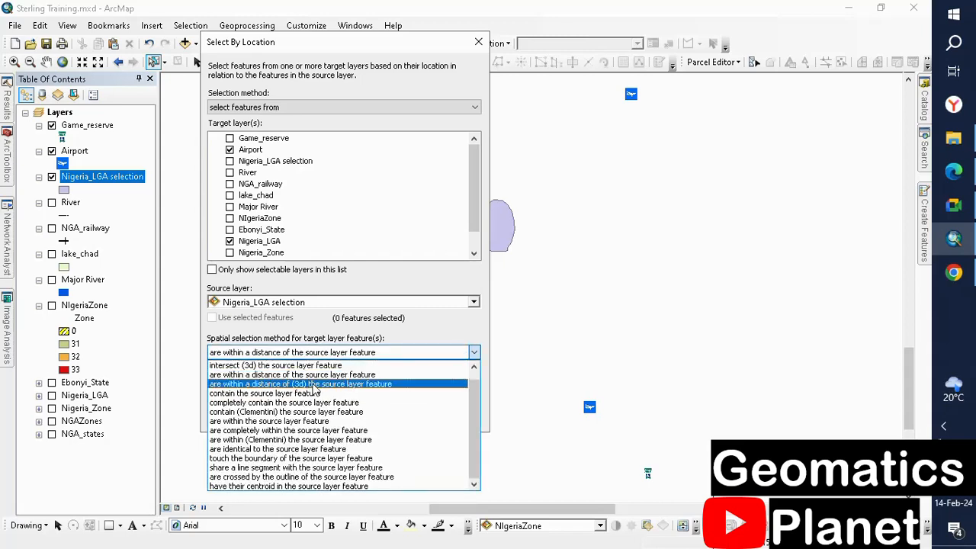
pyautogui.click(306, 394)
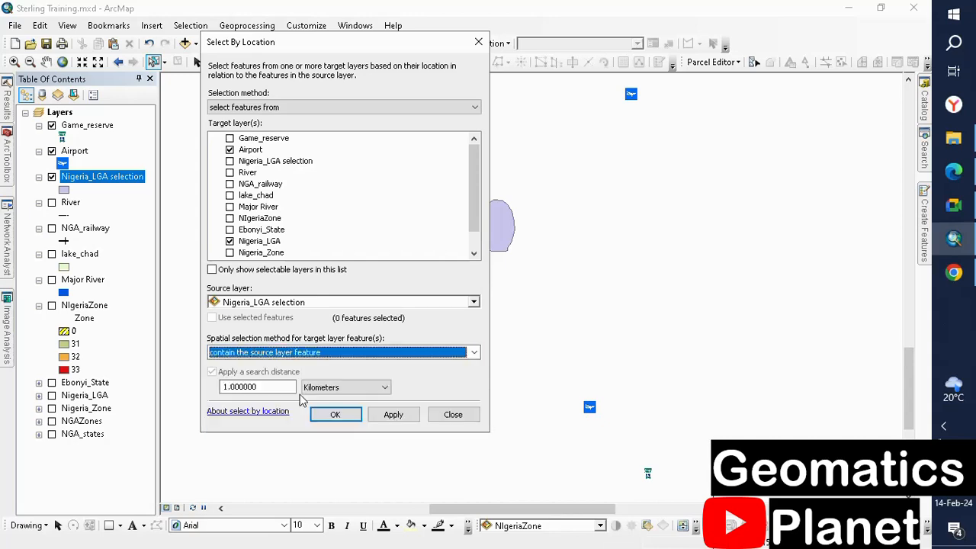
pyautogui.click(268, 372)
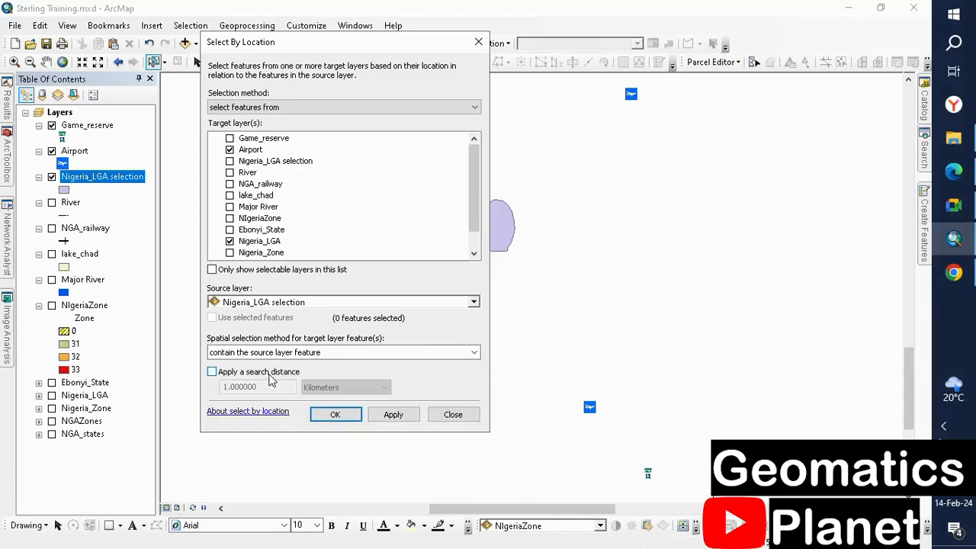
pyautogui.click(344, 415)
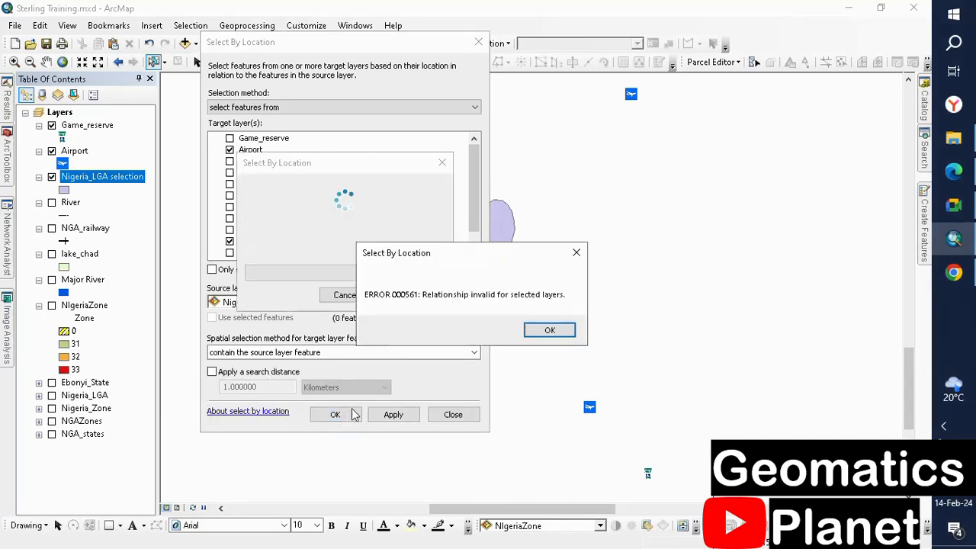
pyautogui.click(550, 334)
# Step: Try picking the airport inside the Nigeria_LGA selection area to reach the Airport layer's data export options, and clear the selection
pyautogui.click(434, 312)
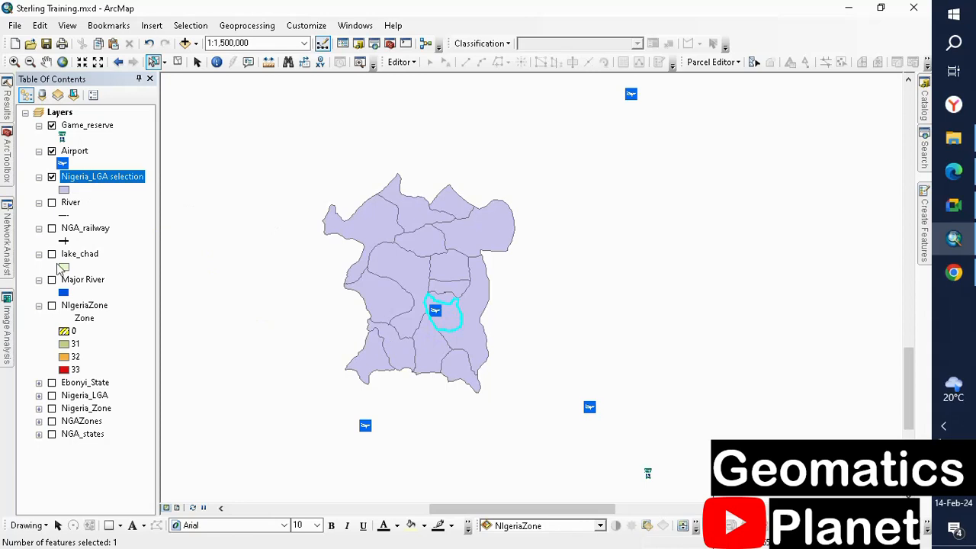
pyautogui.rightClick(82, 154)
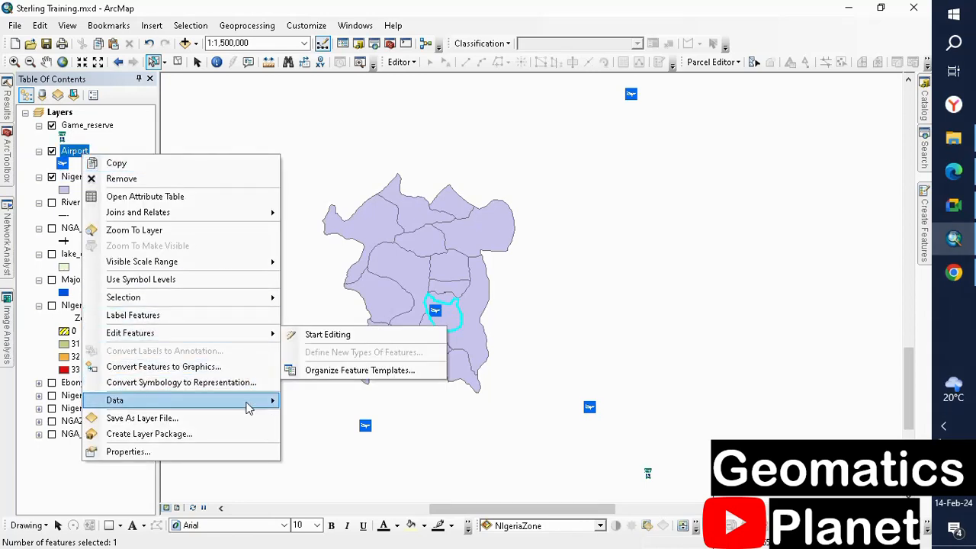
pyautogui.moveTo(251, 402)
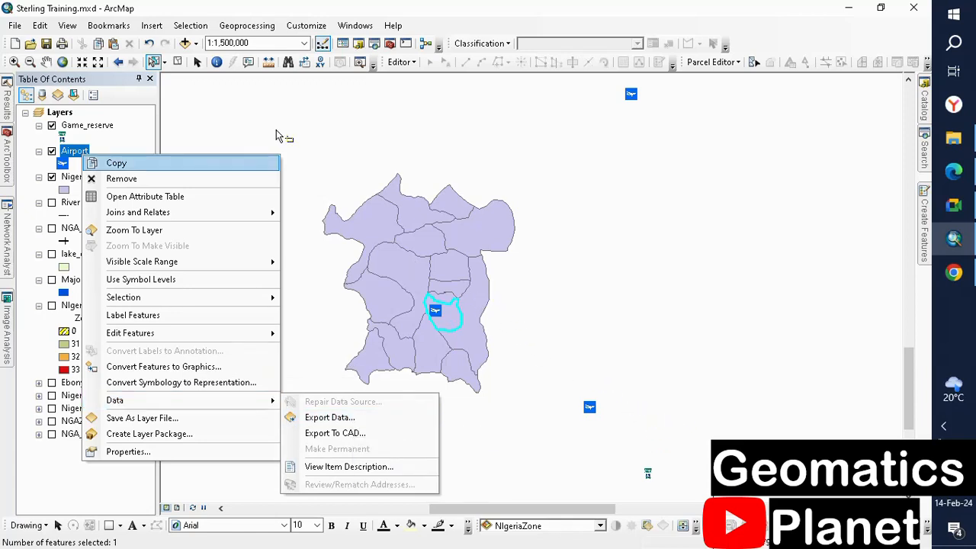
pyautogui.click(178, 63)
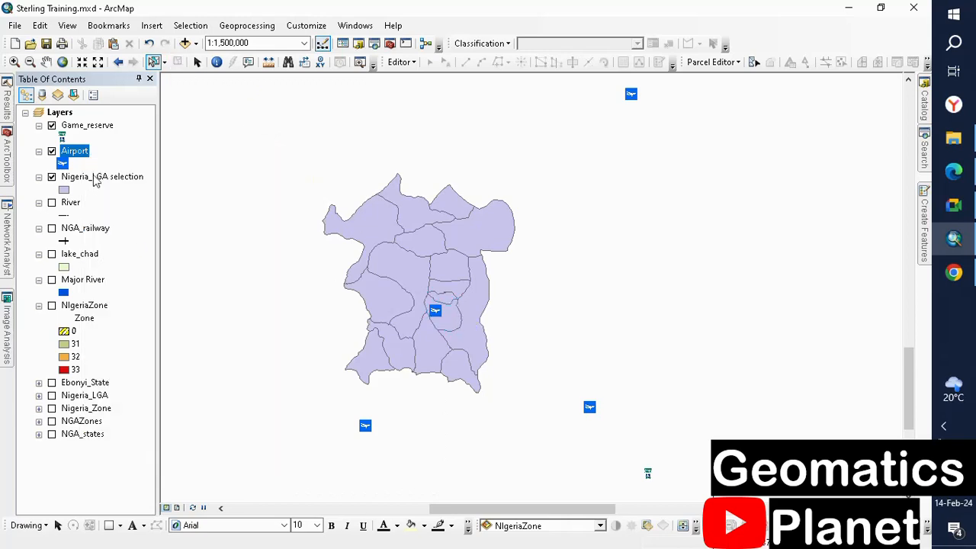
# Step: Remove the Nigeria_LGA selection layer from the map and switch to the Select Elements tool
pyautogui.rightClick(87, 178)
pyautogui.click(131, 203)
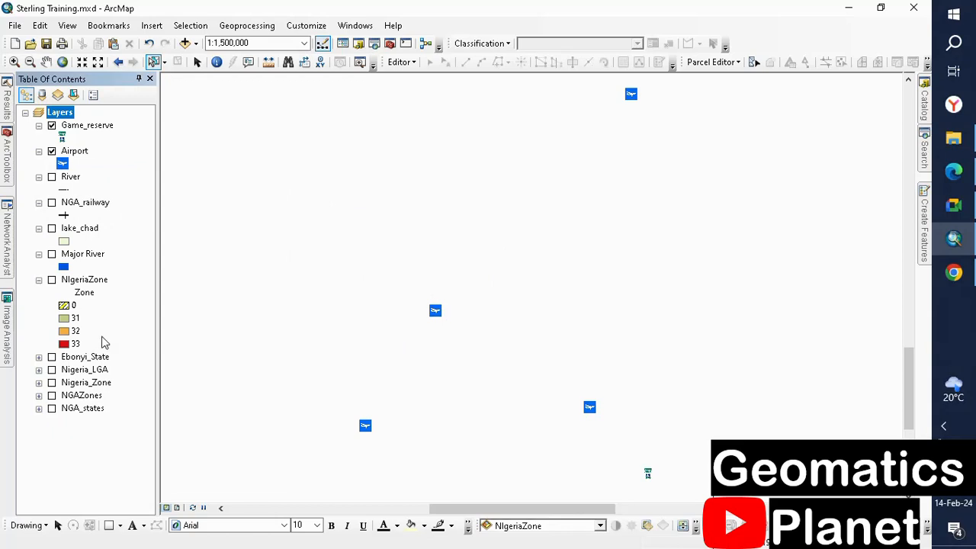
pyautogui.click(195, 63)
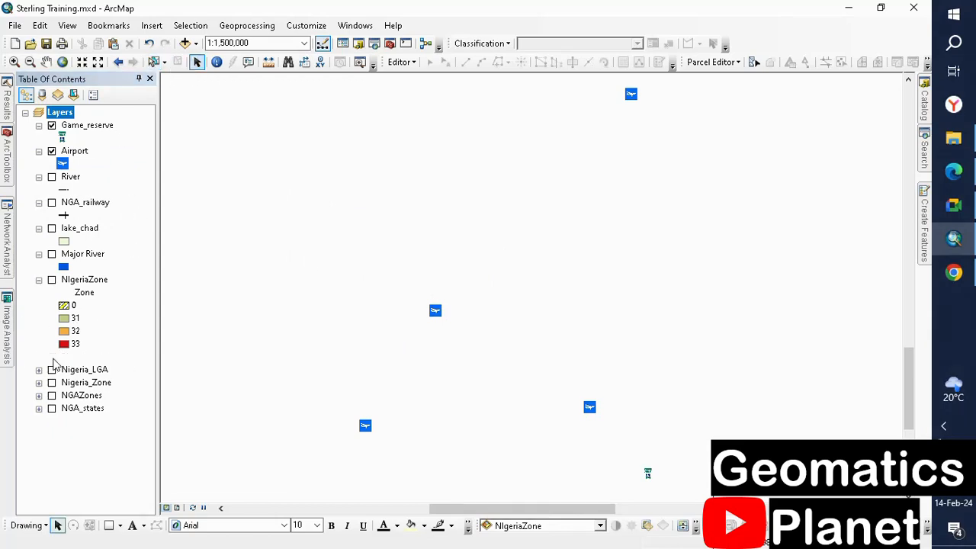
# Step: Display the Ebonyi_State and River layers and hide the Game_reserve and Airport layers
pyautogui.click(52, 357)
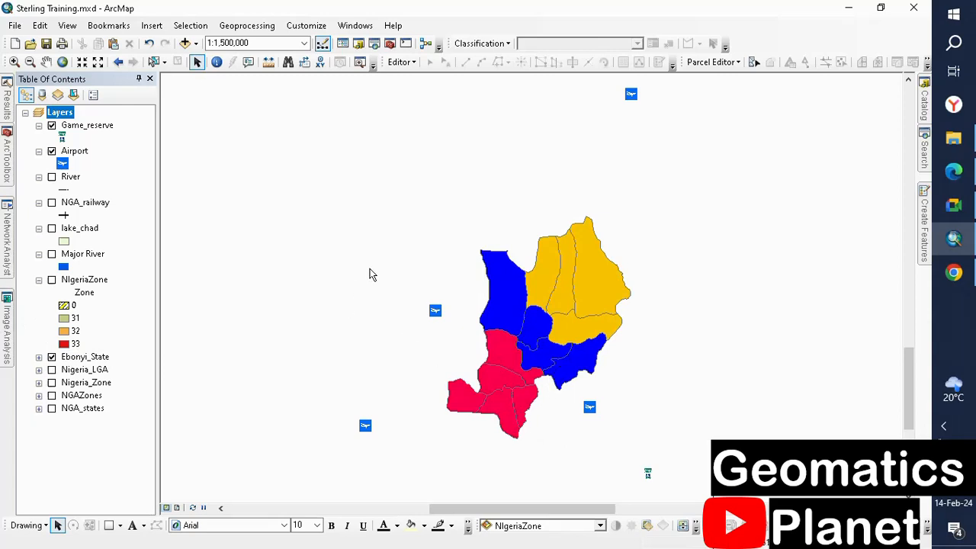
pyautogui.click(52, 125)
pyautogui.click(52, 151)
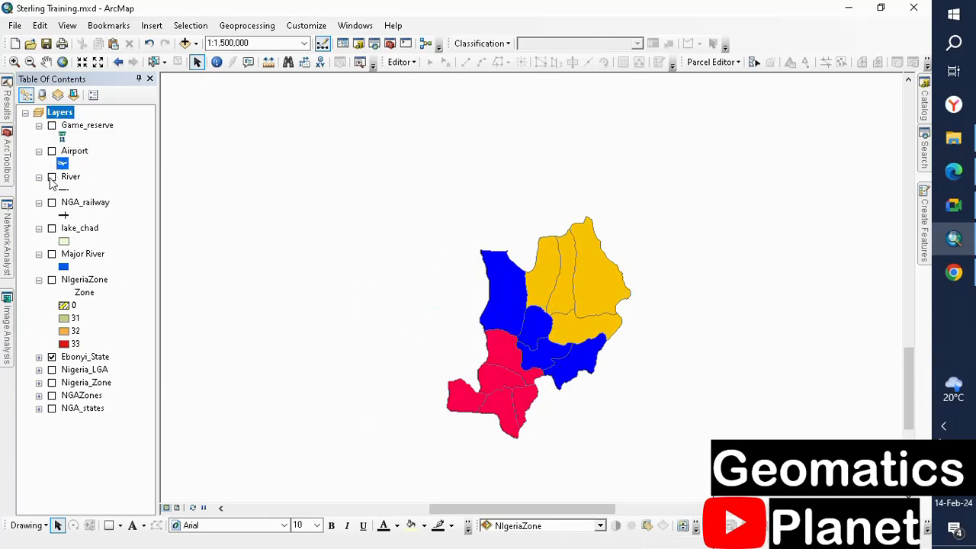
pyautogui.click(52, 176)
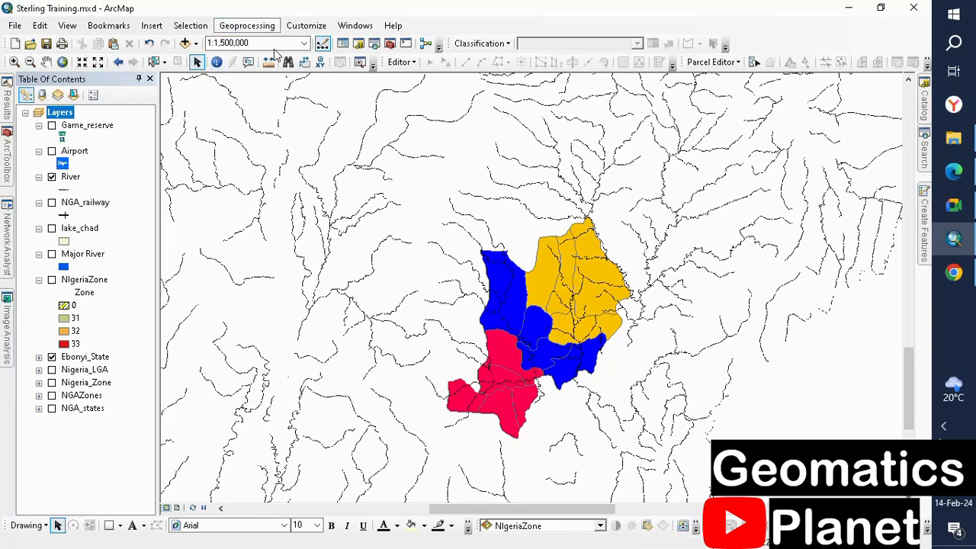
# Step: Start the Clip geoprocessing tool and set the River layer as its input features
pyautogui.click(229, 27)
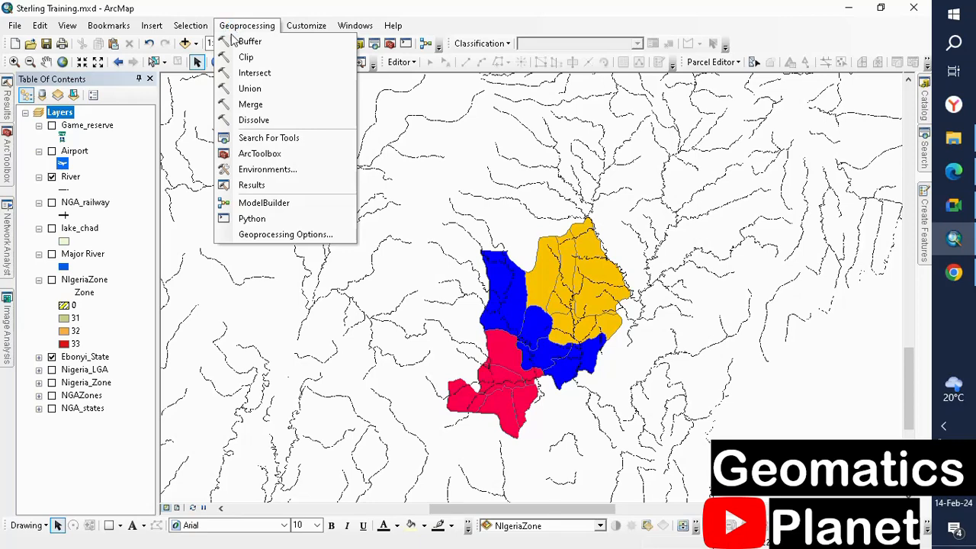
pyautogui.click(274, 58)
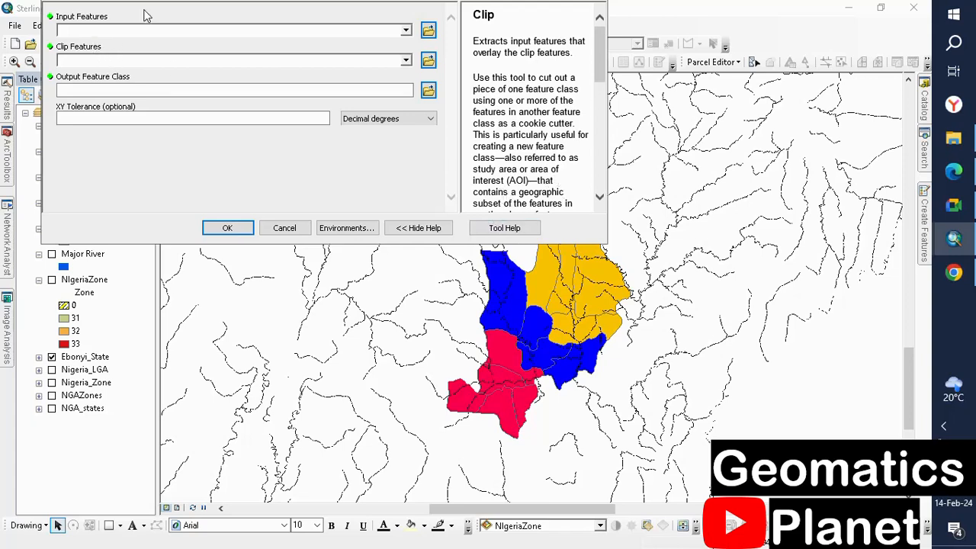
pyautogui.click(406, 30)
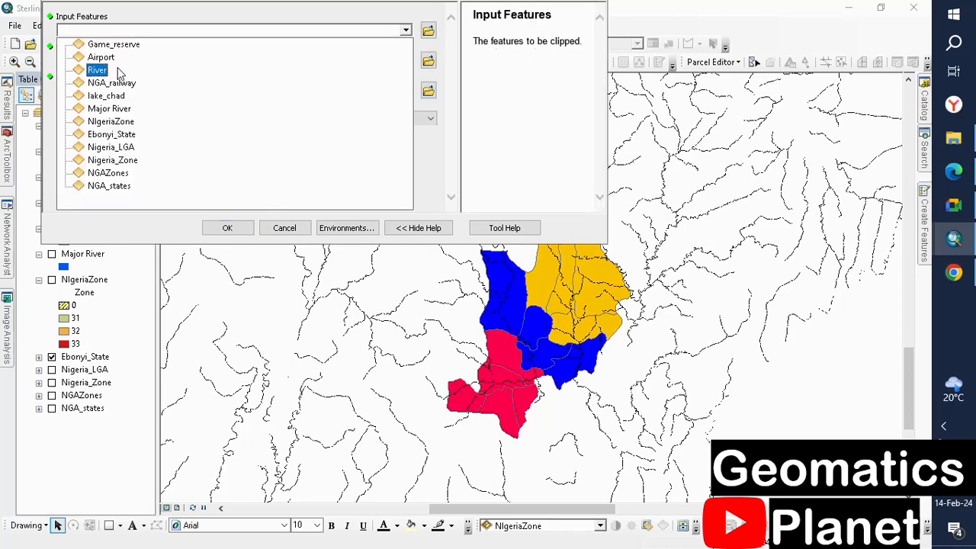
pyautogui.click(201, 9)
pyautogui.moveTo(246, 6); pyautogui.dragTo(429, 46)
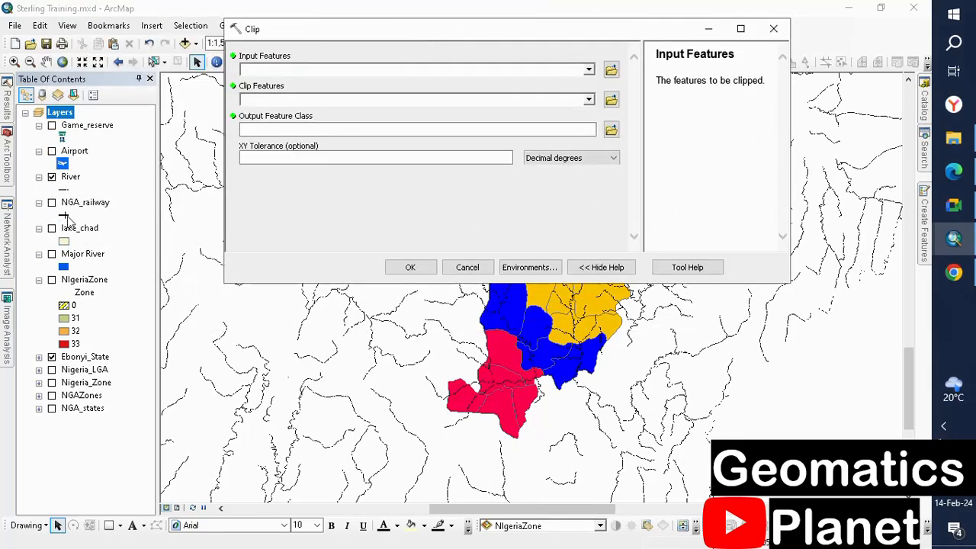
pyautogui.click(72, 177)
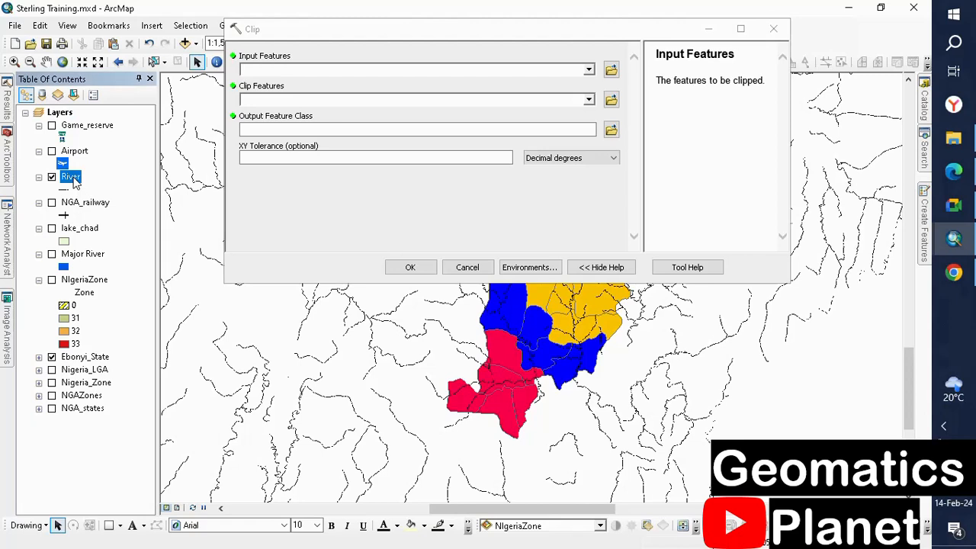
pyautogui.moveTo(72, 177); pyautogui.dragTo(427, 89)
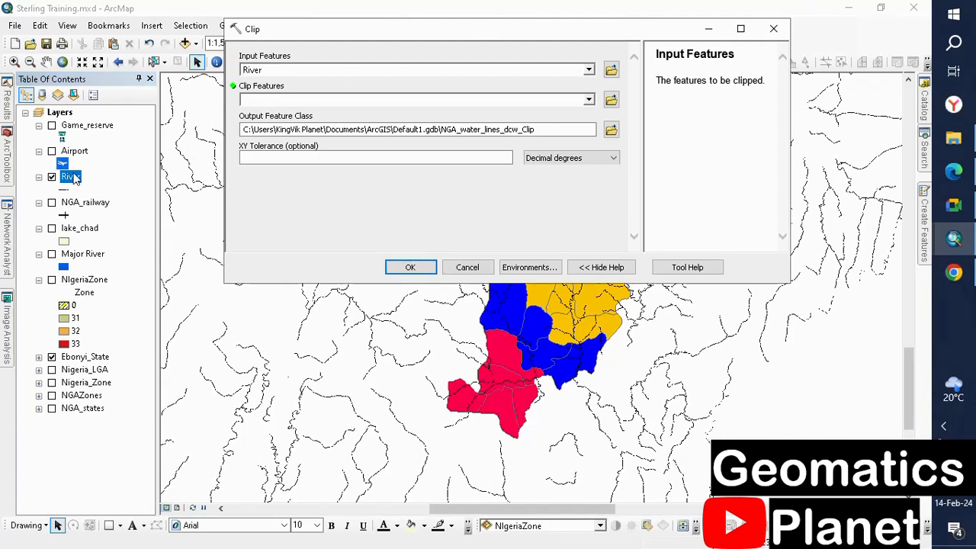
pyautogui.click(588, 69)
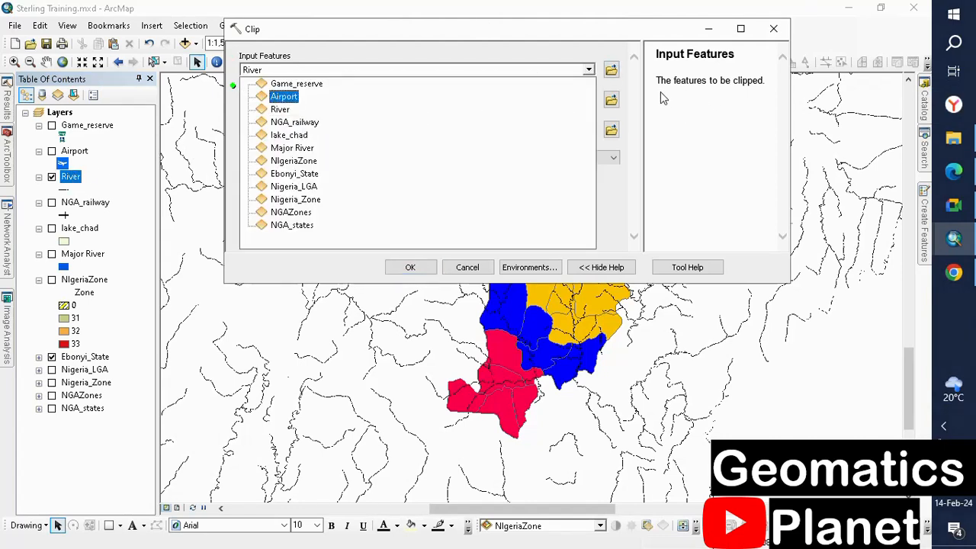
pyautogui.click(489, 51)
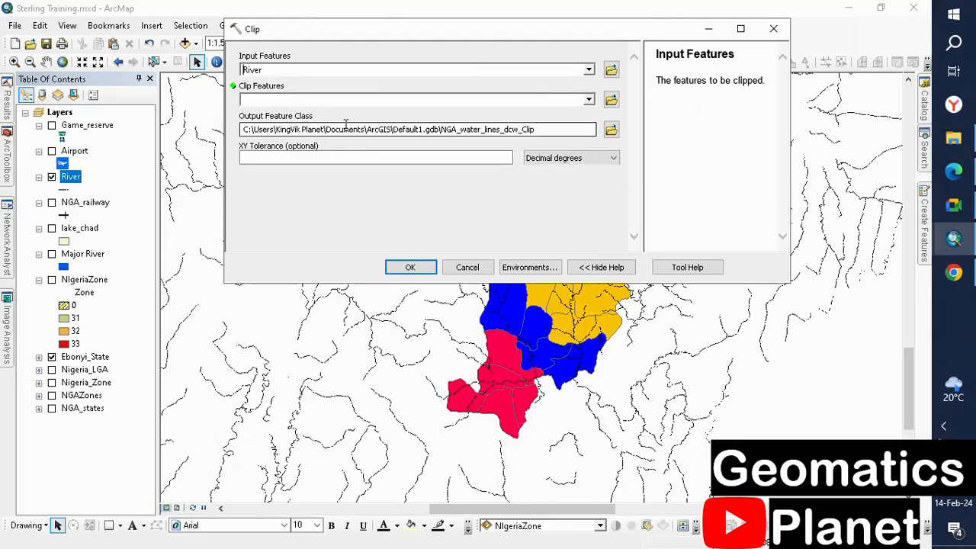
# Step: Clip the rivers using Ebonyi_State as the clip features with the default output, and hide the original River layer
pyautogui.click(590, 100)
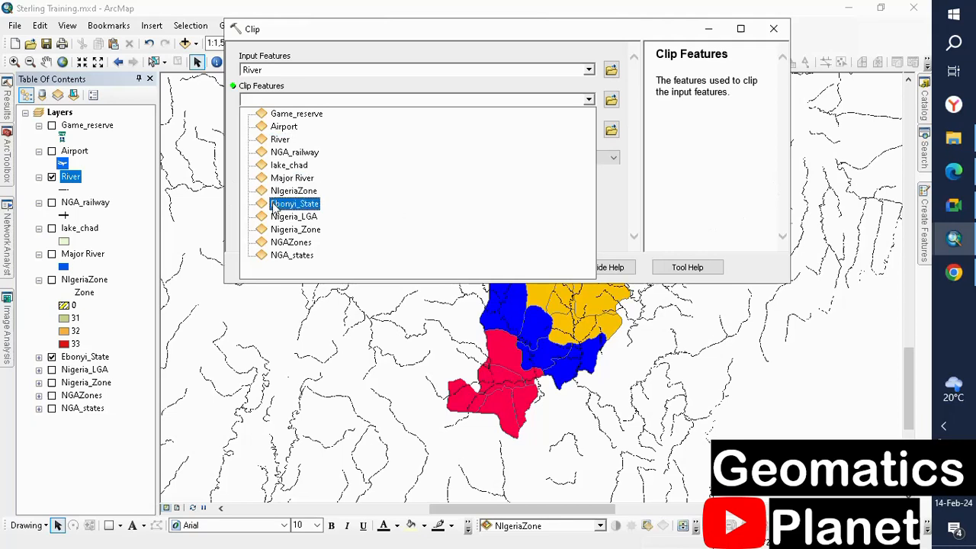
pyautogui.click(294, 215)
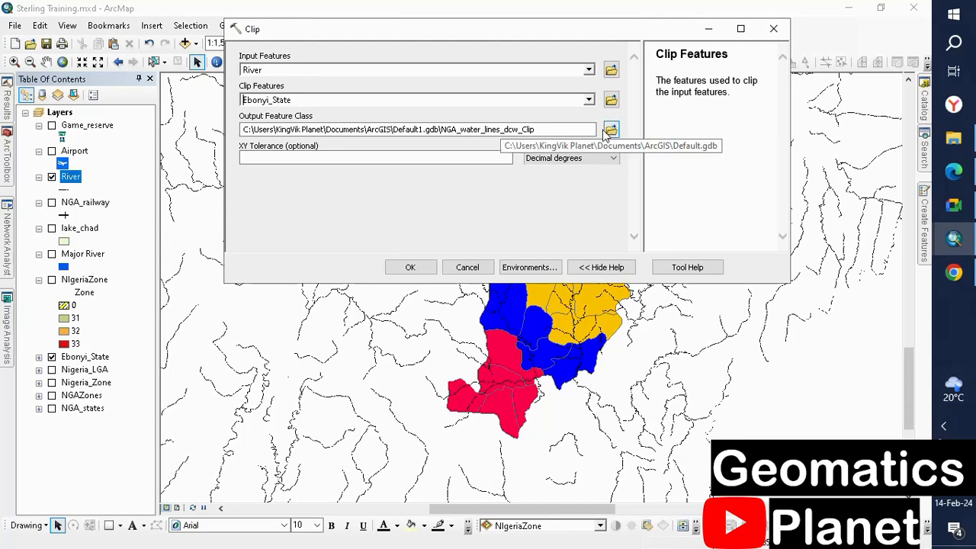
pyautogui.click(394, 267)
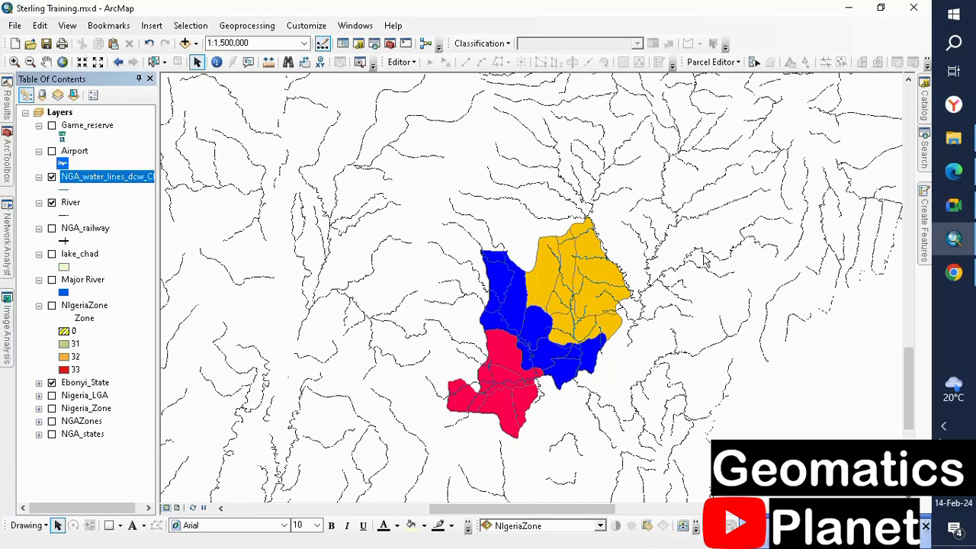
pyautogui.click(52, 203)
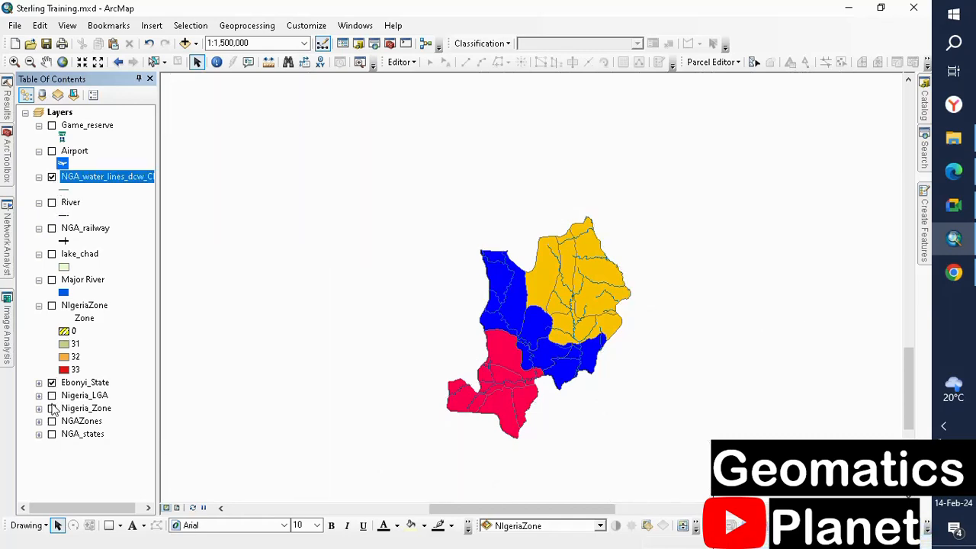
# Step: Hide the Ebonyi_State layer to inspect the clipped rivers alone, and display it again
pyautogui.click(52, 383)
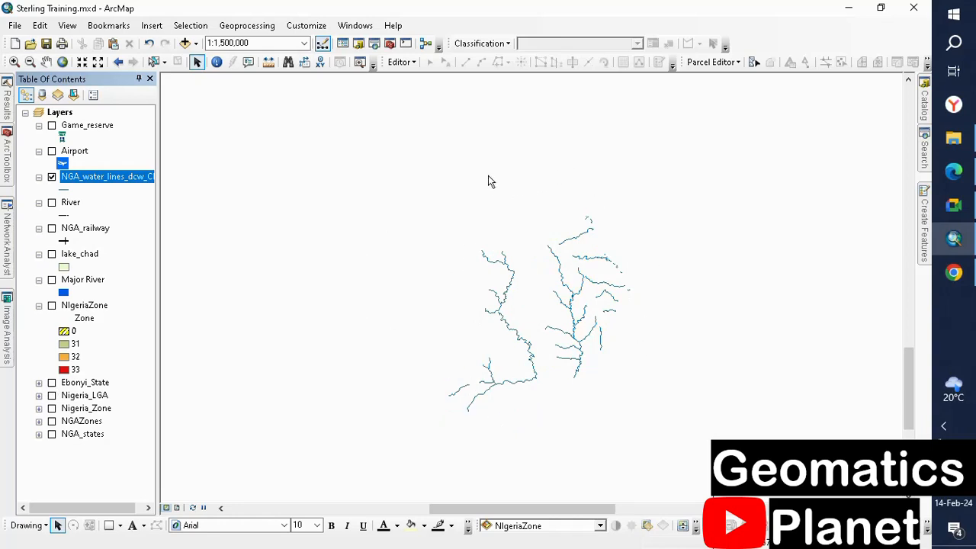
pyautogui.click(51, 383)
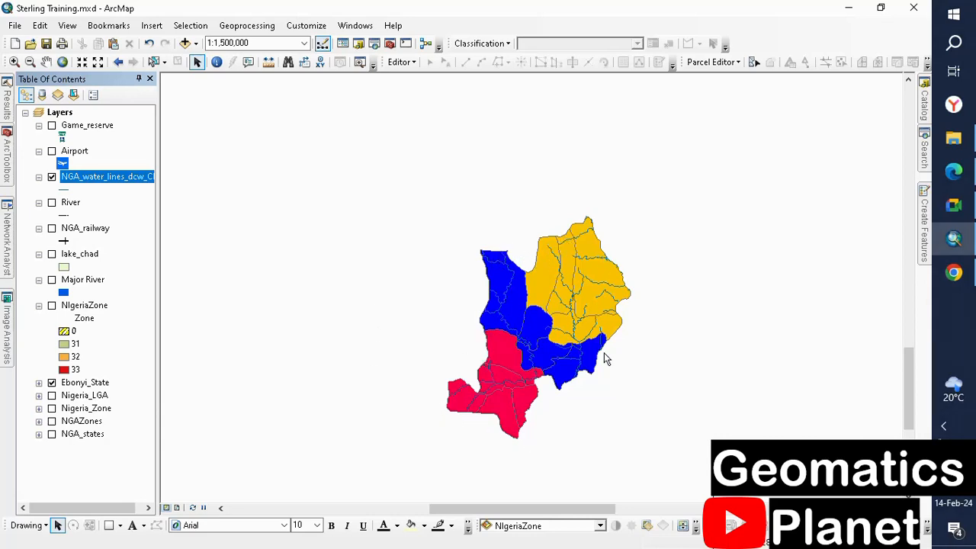
pyautogui.rightClick(105, 180)
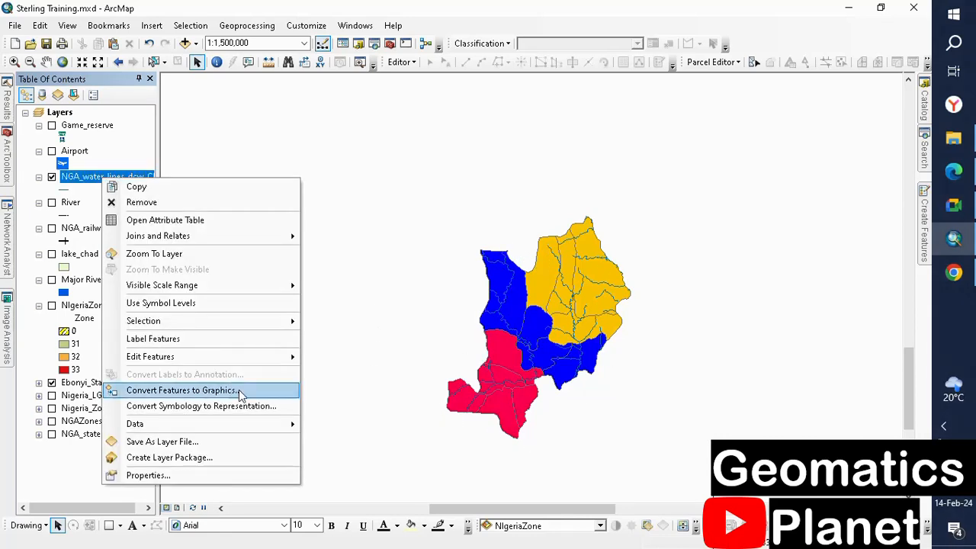
pyautogui.moveTo(288, 426)
pyautogui.click(351, 456)
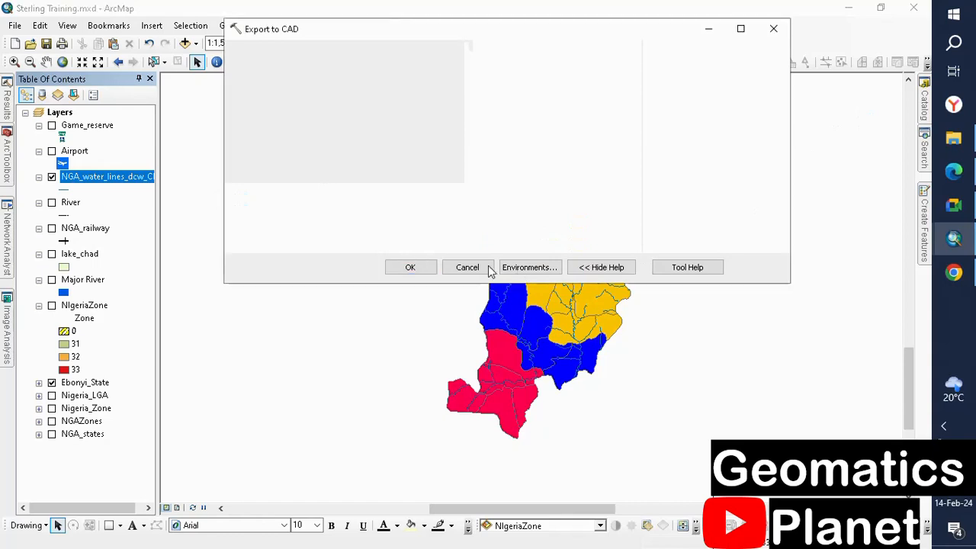
pyautogui.click(466, 266)
# Step: Export all features of the clipped water lines layer as a shapefile named Ebonyi_River and add it to the map
pyautogui.rightClick(107, 183)
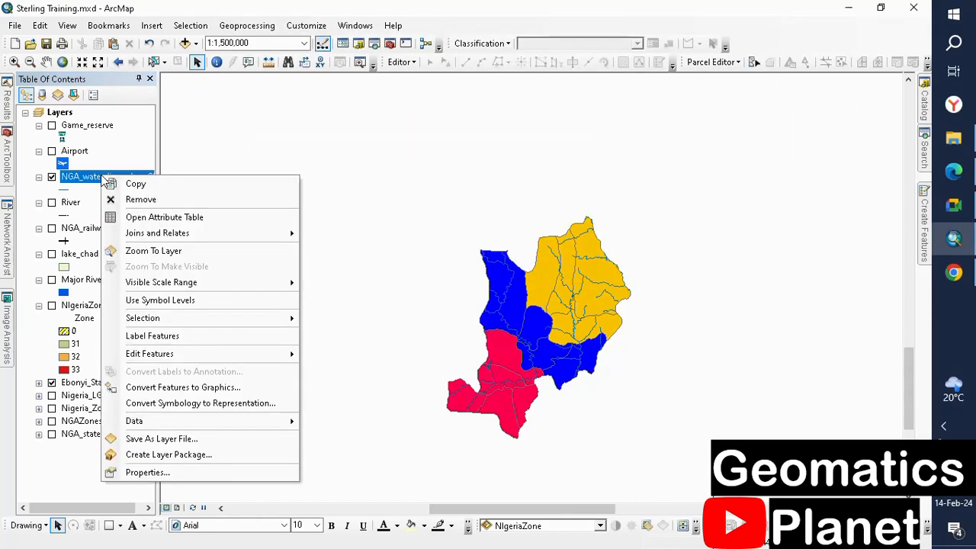
pyautogui.moveTo(283, 421)
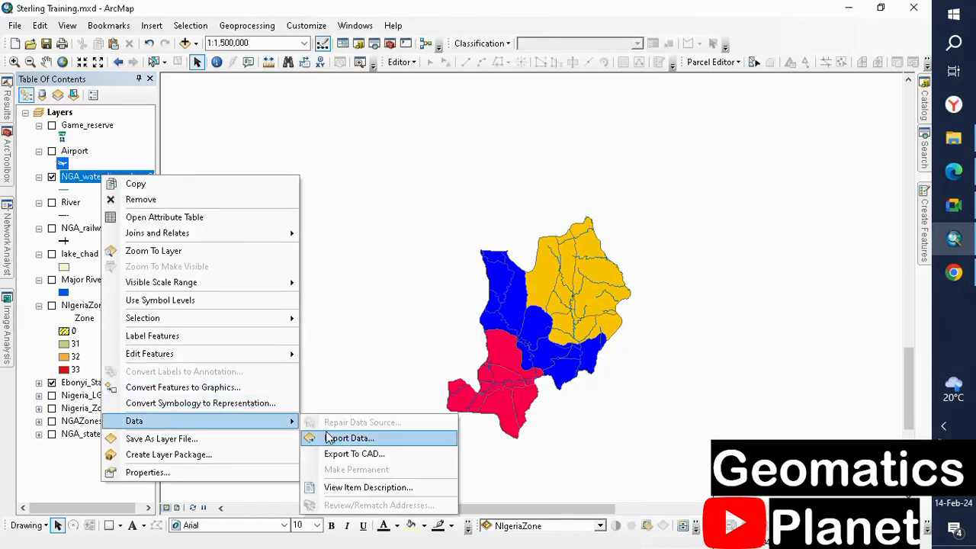
pyautogui.click(335, 439)
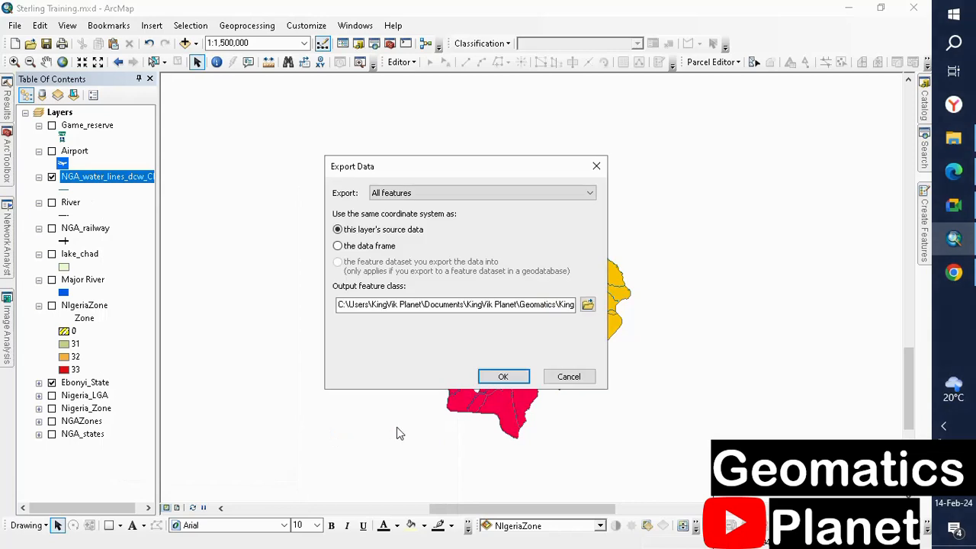
pyautogui.click(586, 306)
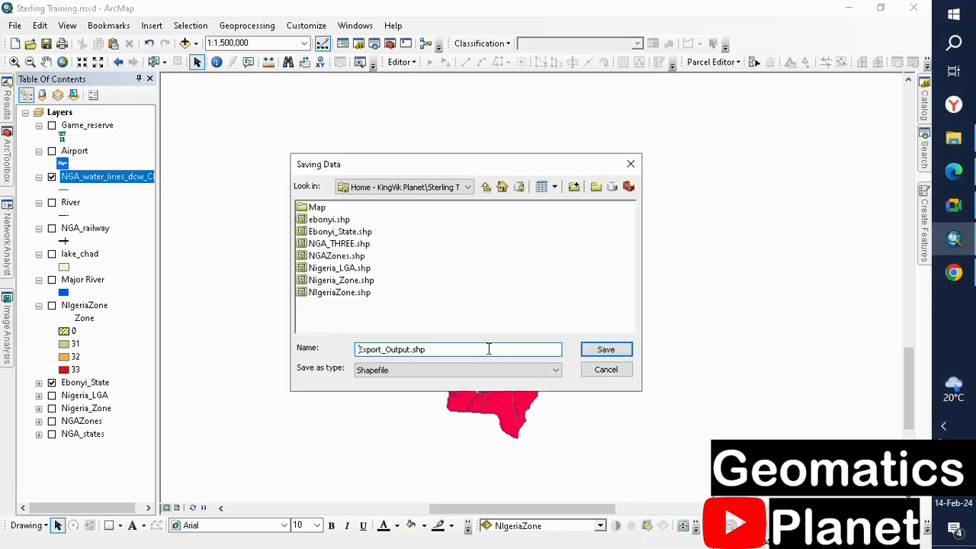
pyautogui.moveTo(448, 349); pyautogui.dragTo(363, 352)
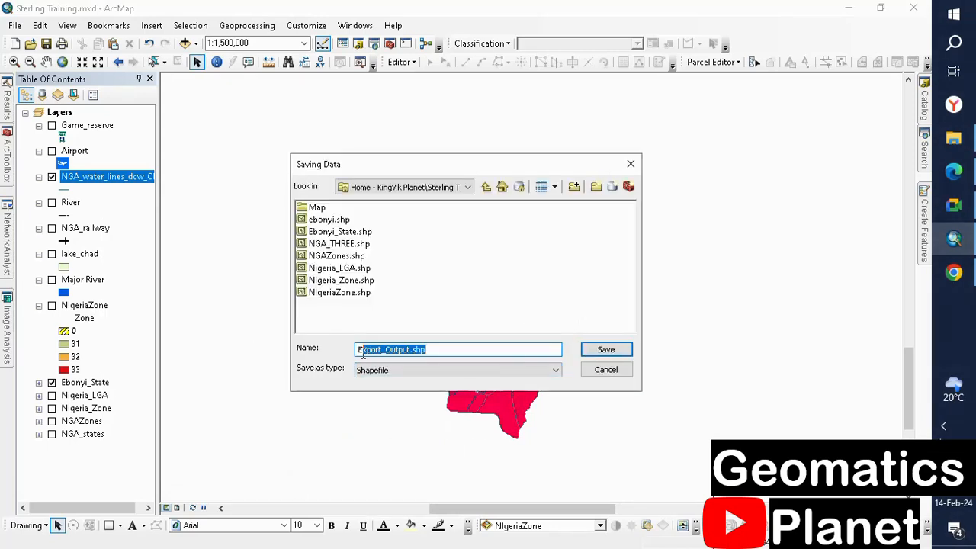
pyautogui.write('E')
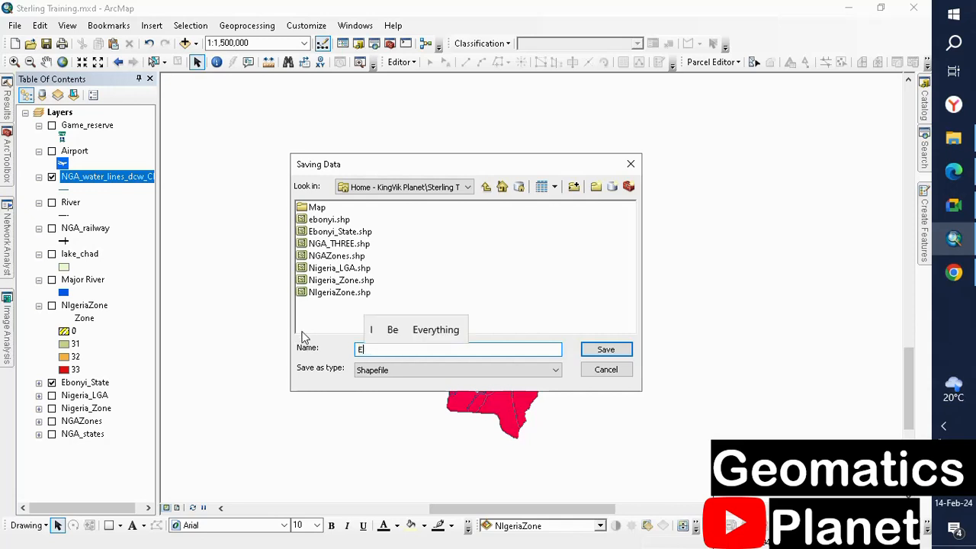
pyautogui.write('bonyi')
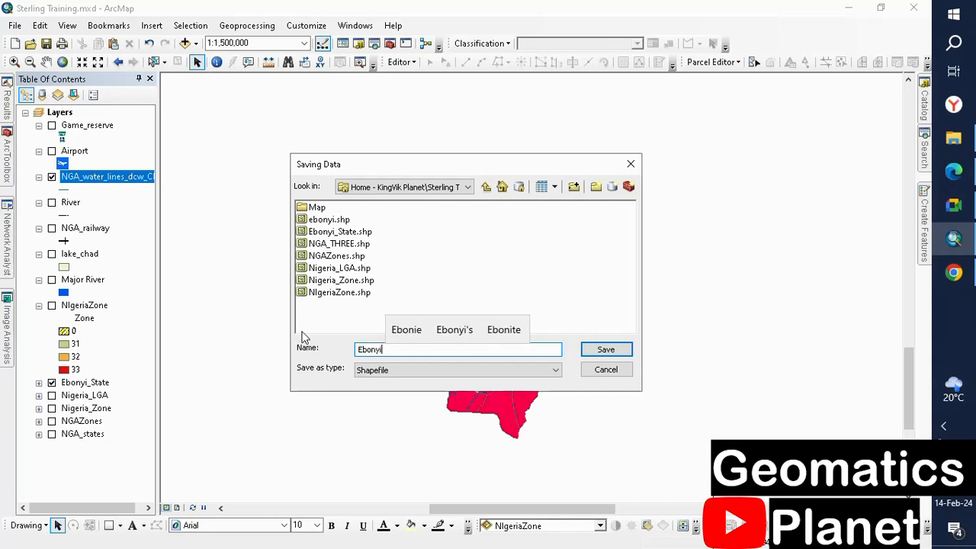
pyautogui.write('_')
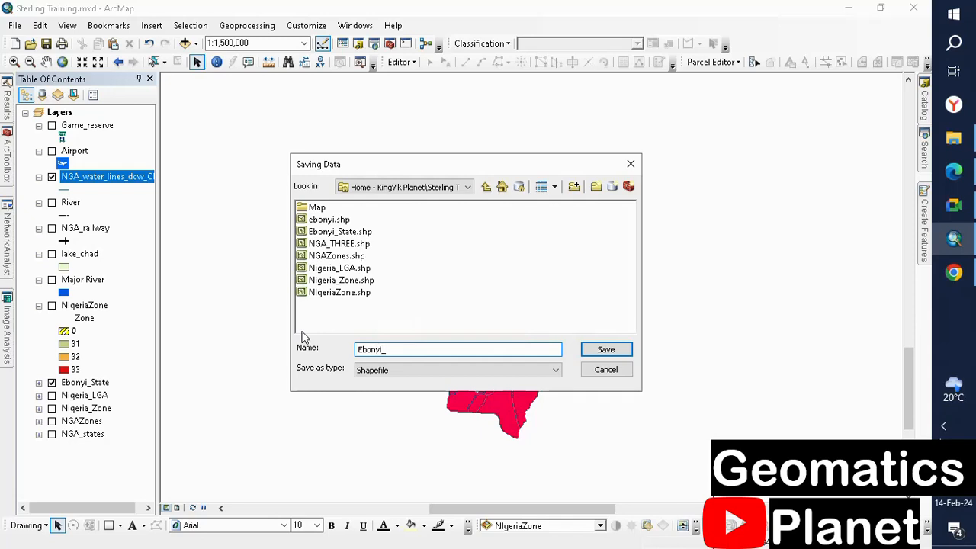
pyautogui.write('River')
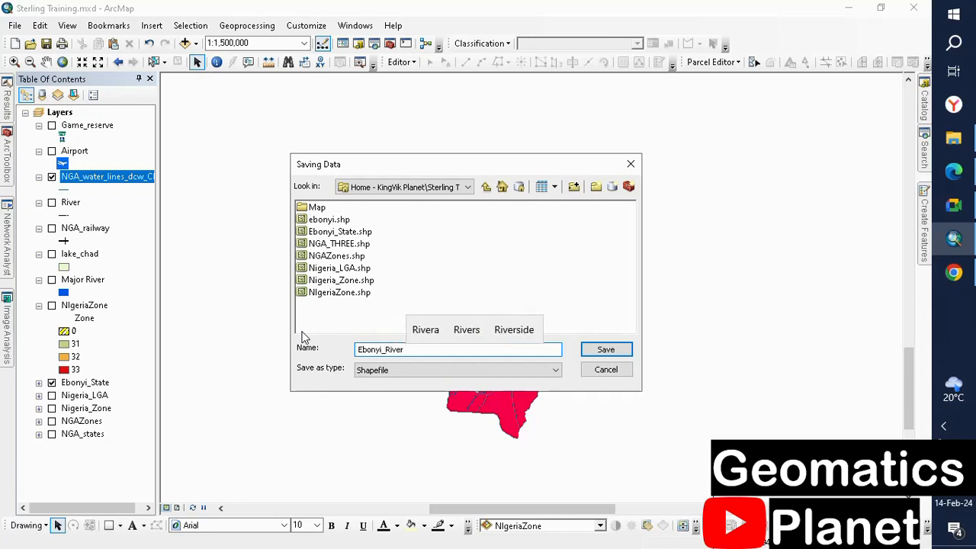
pyautogui.click(606, 349)
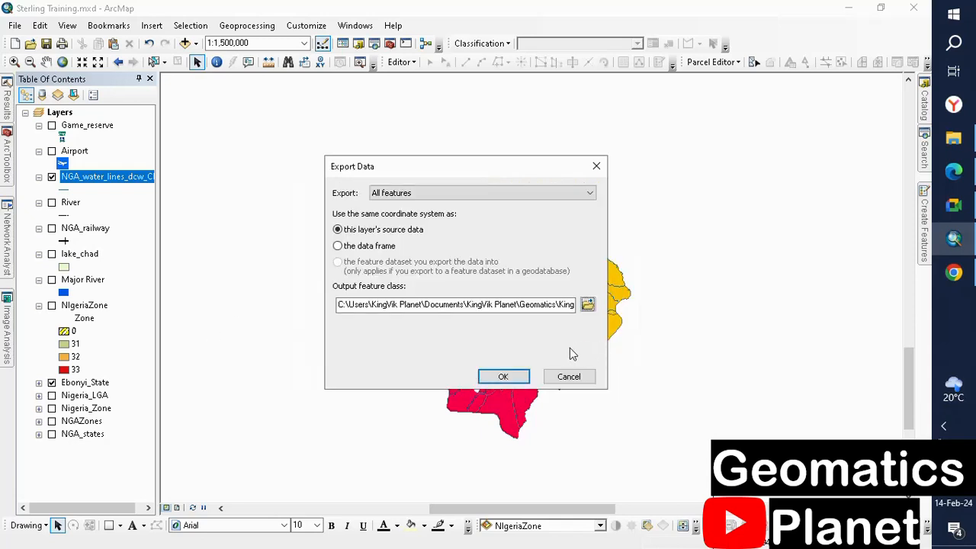
pyautogui.click(501, 375)
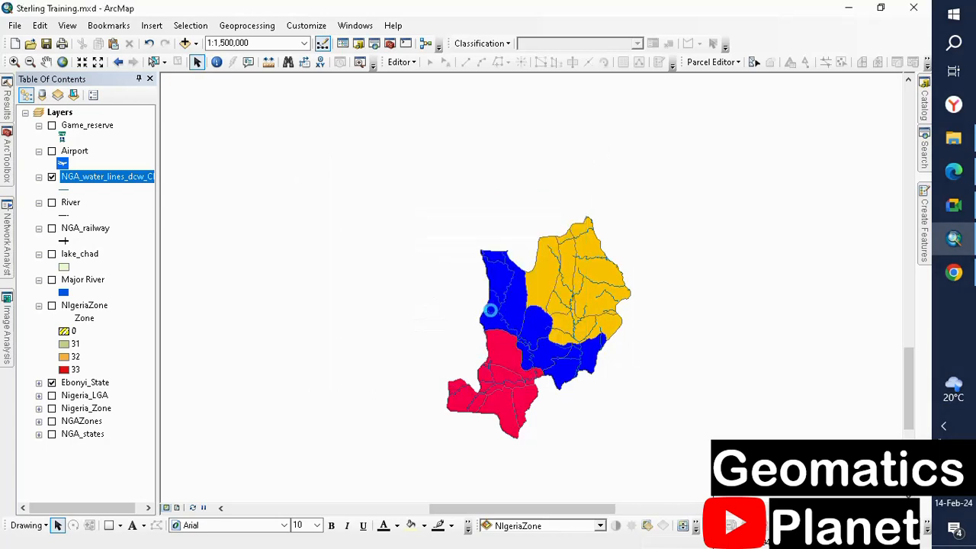
pyautogui.click(516, 332)
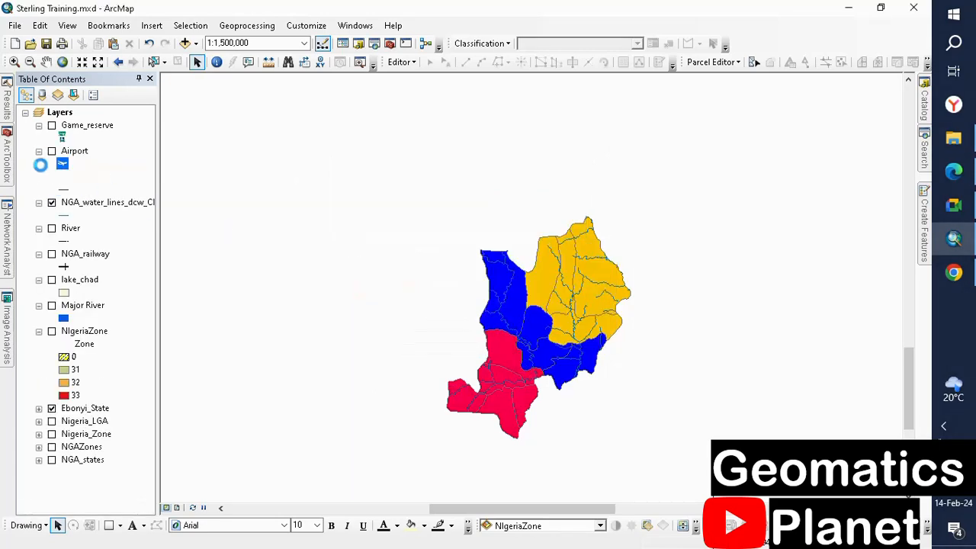
# Step: Remove the clipped NGA_water_lines layer, and display NGA_railway instead of Ebonyi_River
pyautogui.rightClick(90, 202)
pyautogui.click(286, 244)
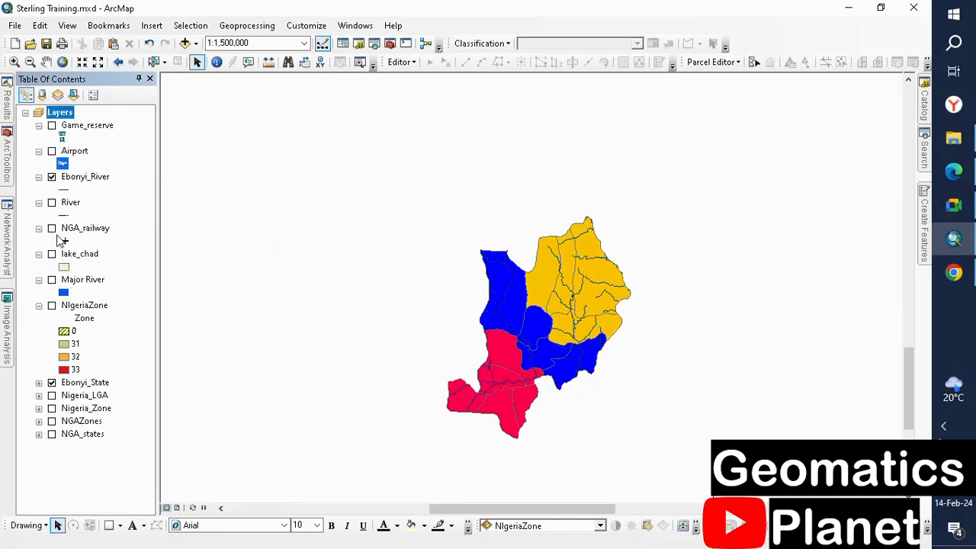
pyautogui.click(52, 176)
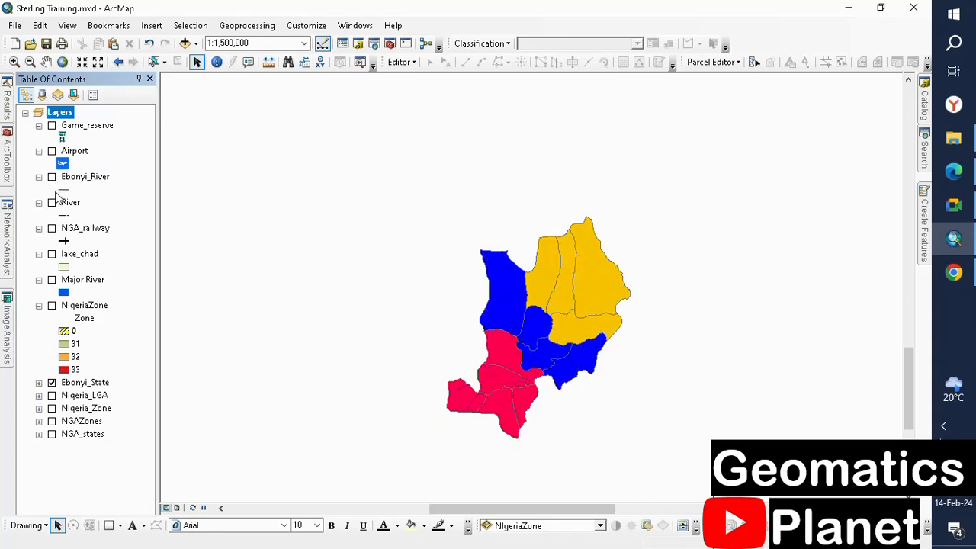
pyautogui.click(51, 228)
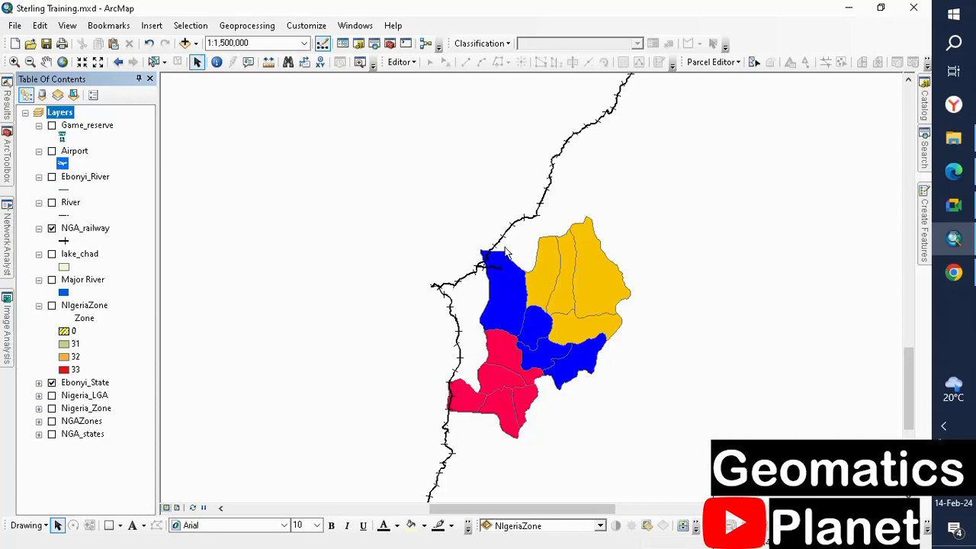
# Step: Start the Clip tool with NGA_railway as the input features and Ebonyi_State as the clip features
pyautogui.click(246, 25)
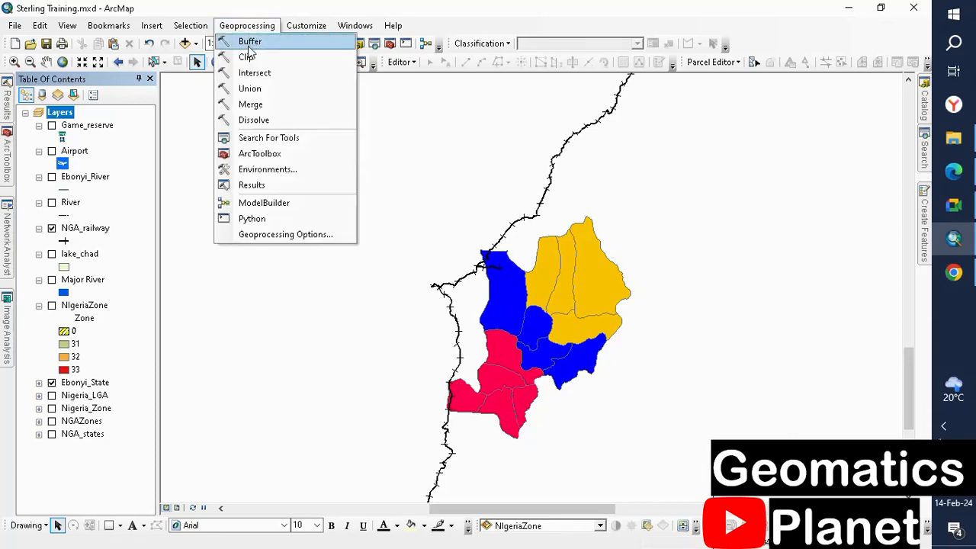
pyautogui.click(250, 38)
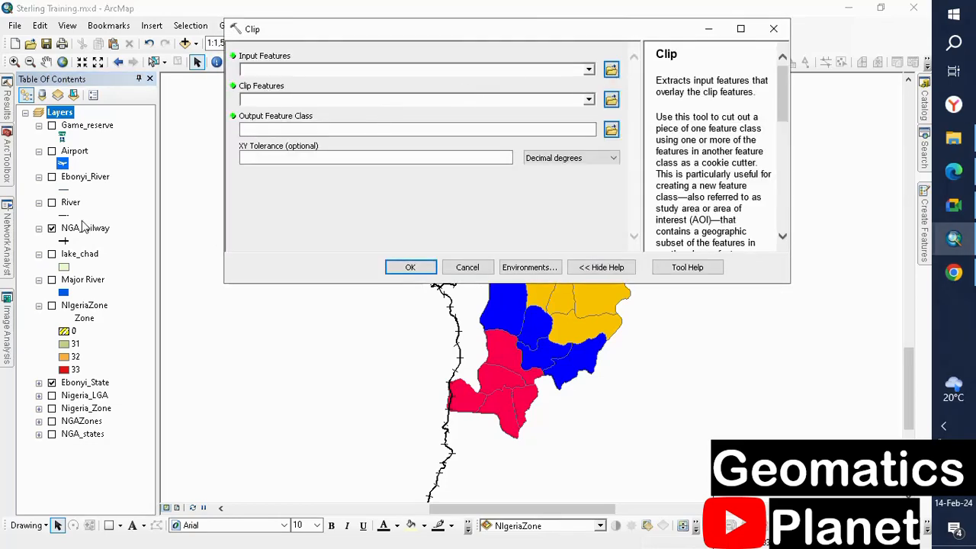
pyautogui.moveTo(88, 232); pyautogui.dragTo(303, 65)
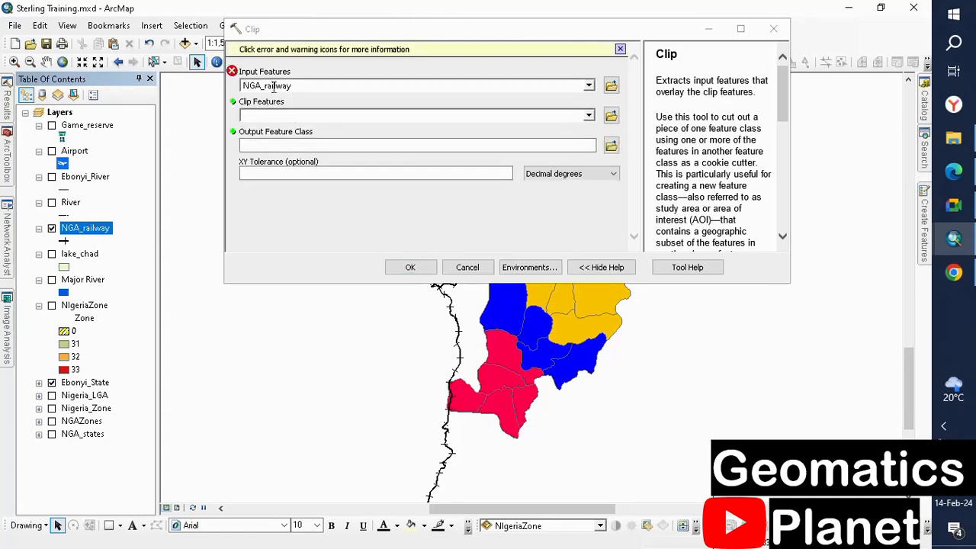
pyautogui.click(588, 86)
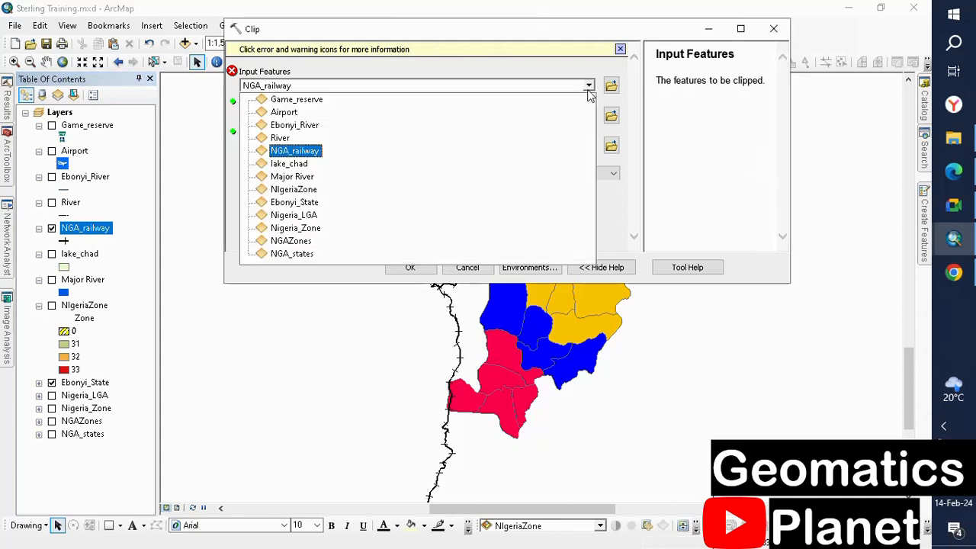
pyautogui.click(387, 146)
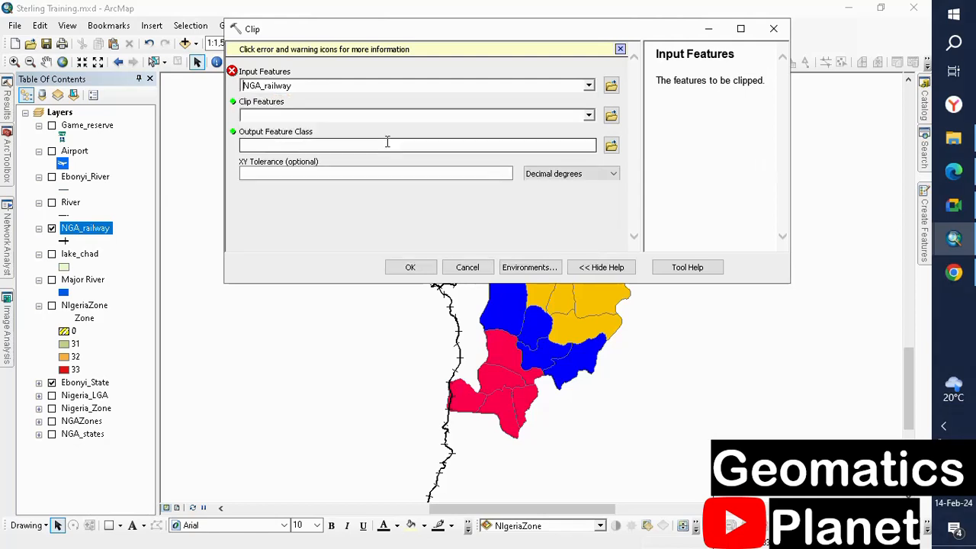
pyautogui.click(590, 116)
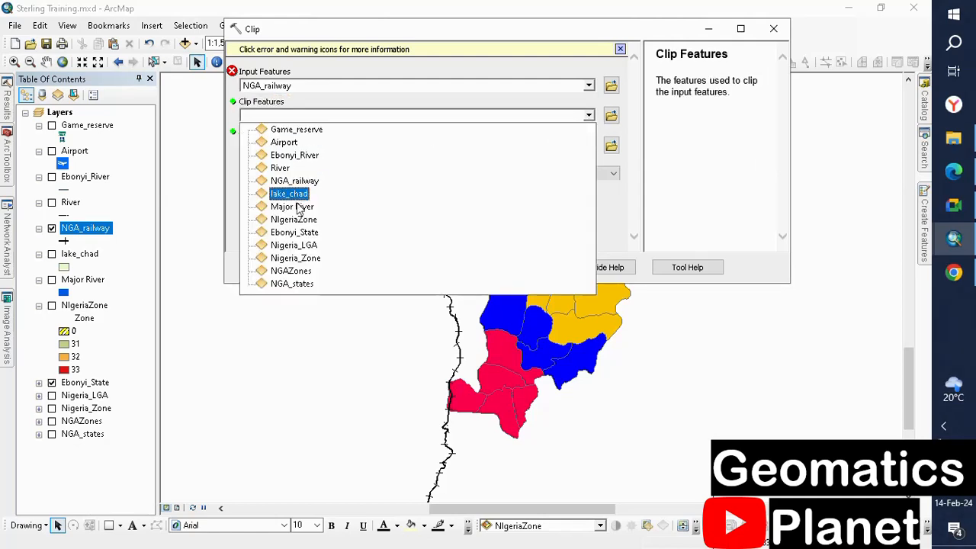
pyautogui.click(295, 233)
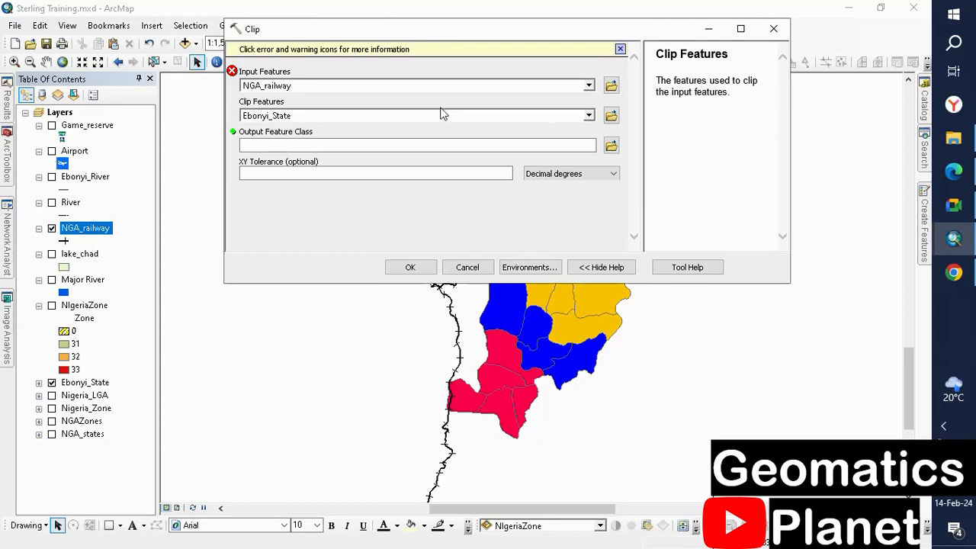
# Step: Check the error details for the Clip tool's input features and cancel the tool
pyautogui.click(590, 86)
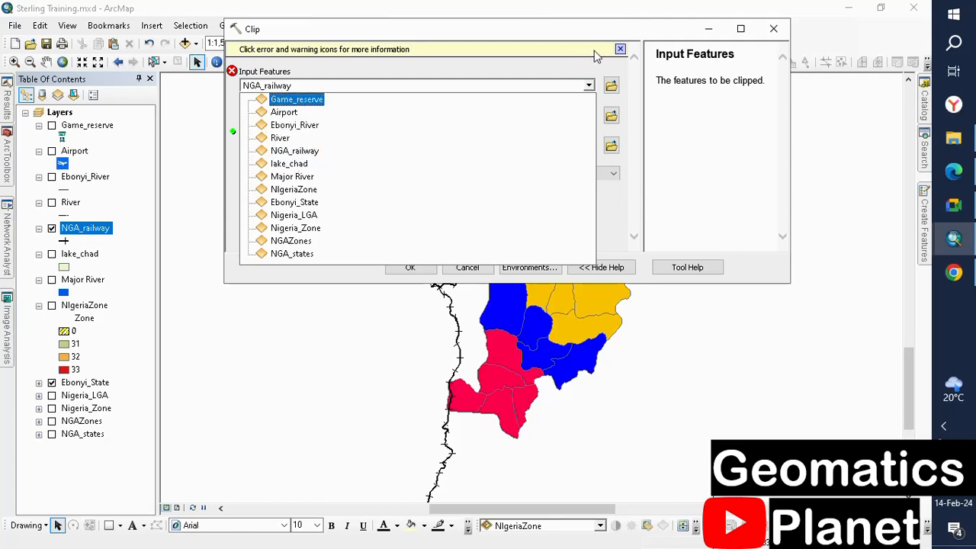
pyautogui.click(447, 59)
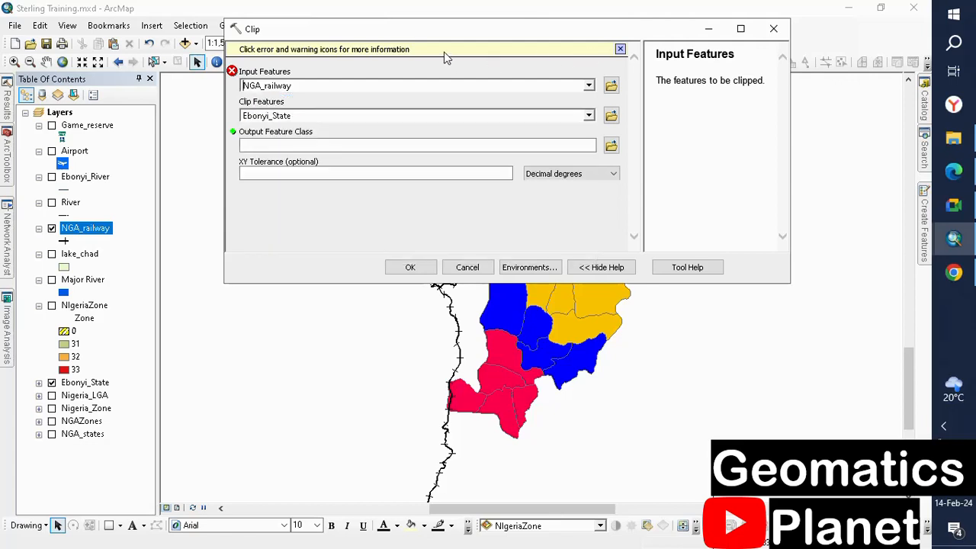
pyautogui.click(233, 72)
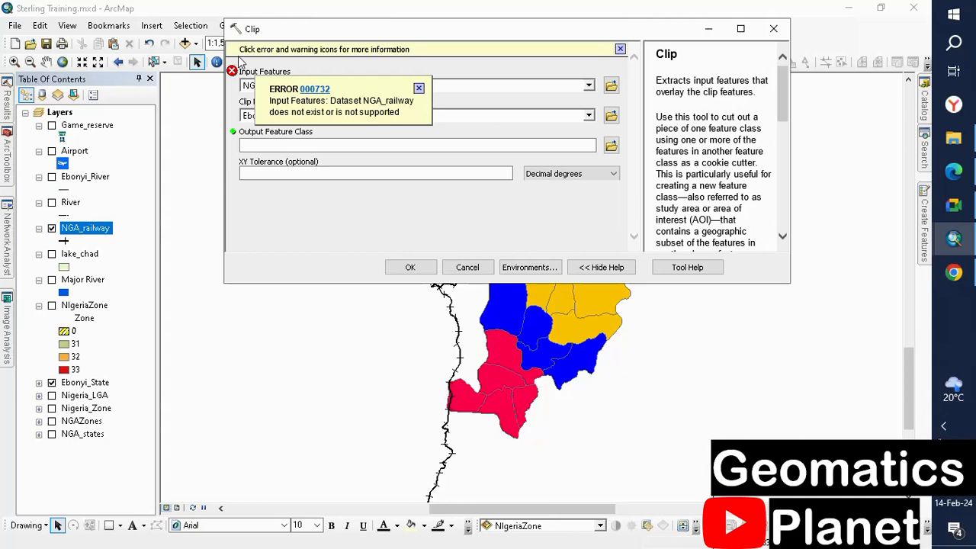
pyautogui.click(418, 89)
pyautogui.click(459, 267)
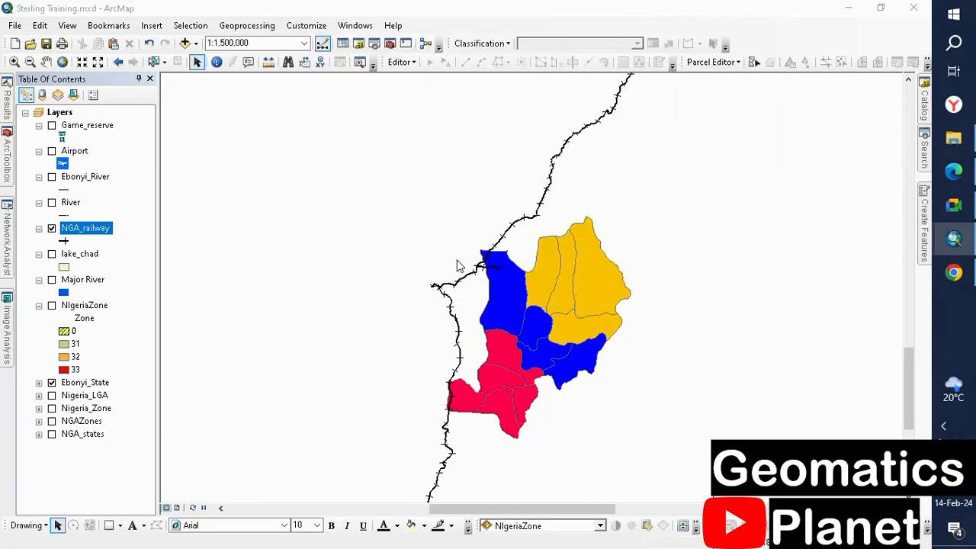
# Step: Examine the NGA_railway layer's data source details, including the full shapefile path, in its properties
pyautogui.rightClick(64, 235)
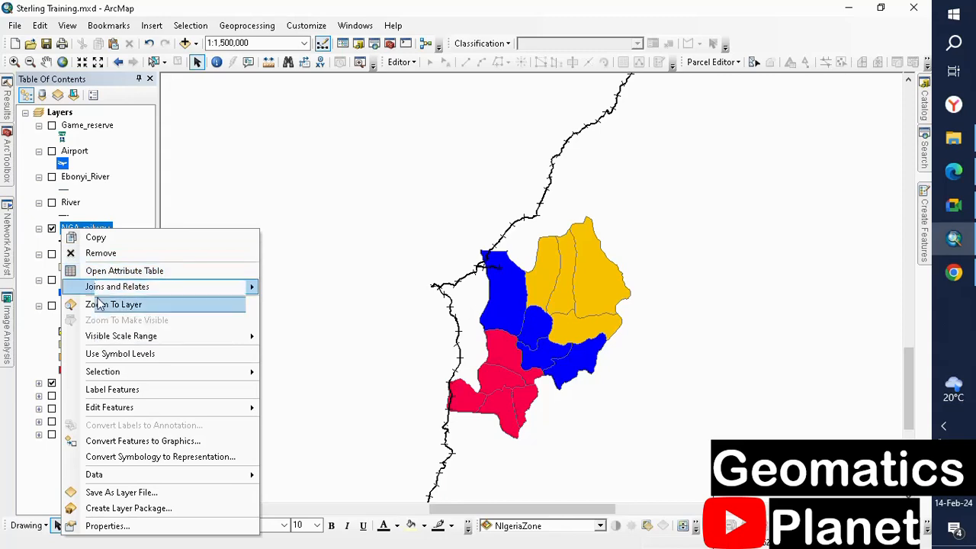
pyautogui.click(105, 526)
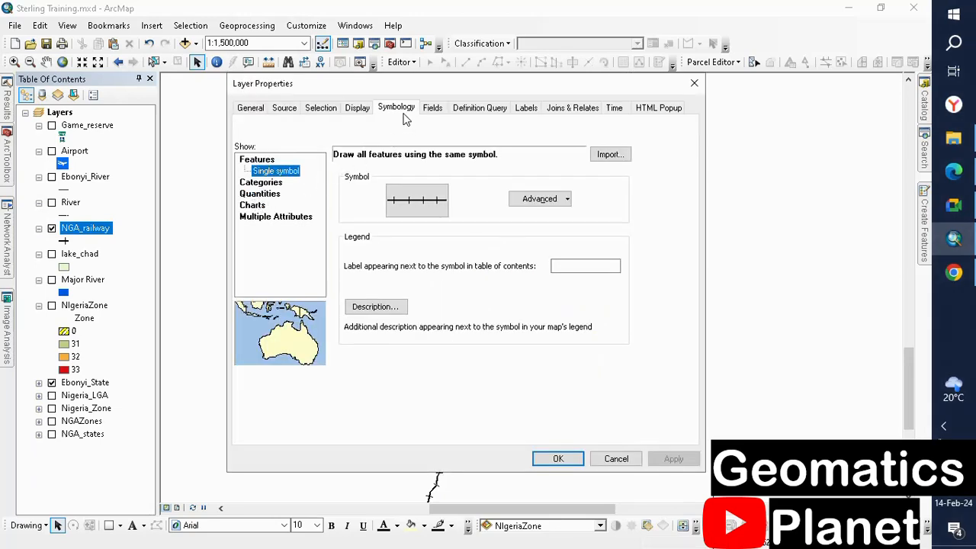
pyautogui.click(323, 111)
pyautogui.click(294, 111)
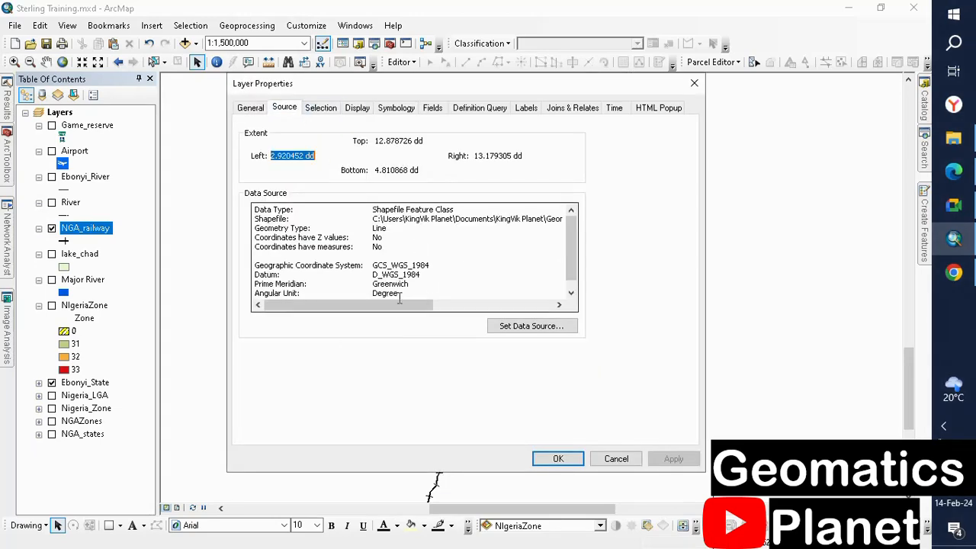
pyautogui.moveTo(386, 307); pyautogui.dragTo(544, 313)
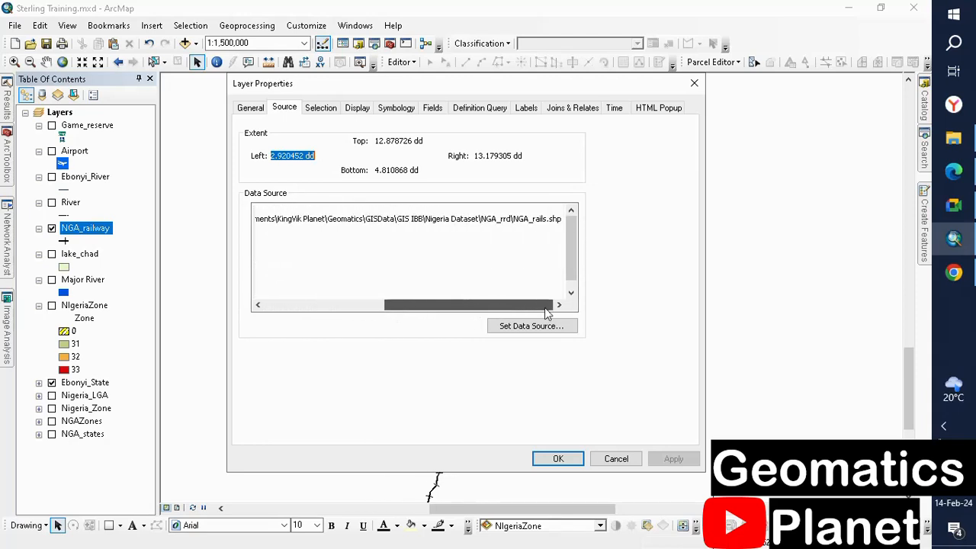
pyautogui.moveTo(512, 309); pyautogui.dragTo(344, 313)
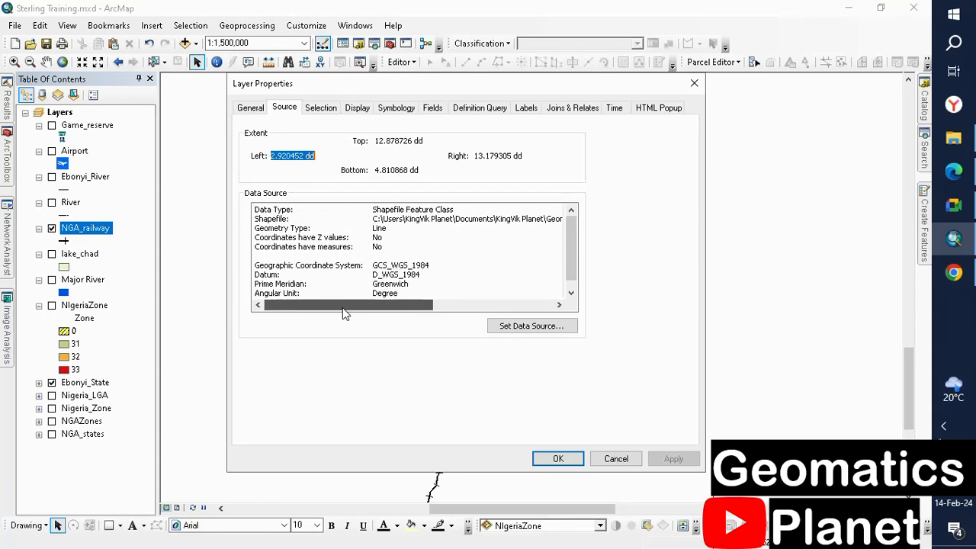
# Step: Start the Clip tool with NGA_rails.shp from the Nigeria Dataset's NGA_rrd folder as the input features
pyautogui.click(558, 458)
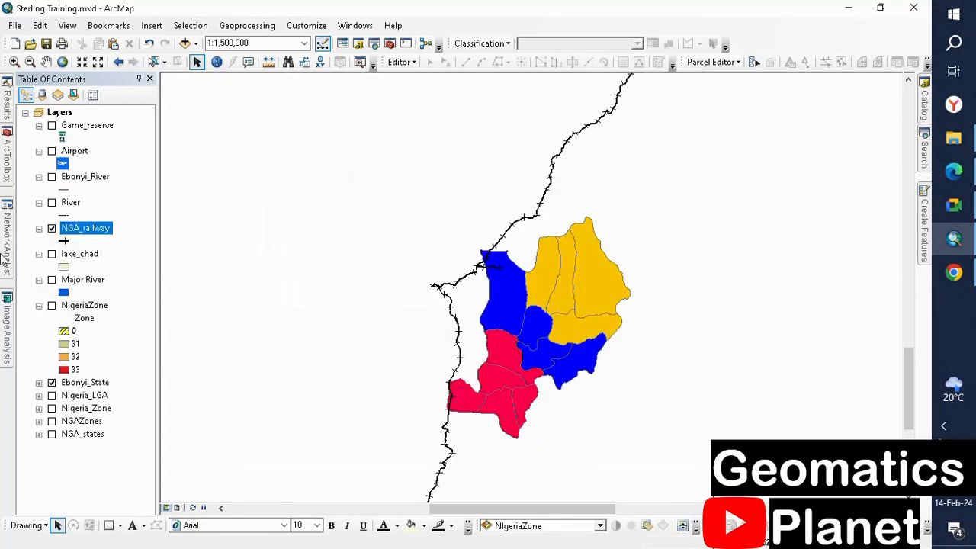
pyautogui.click(224, 26)
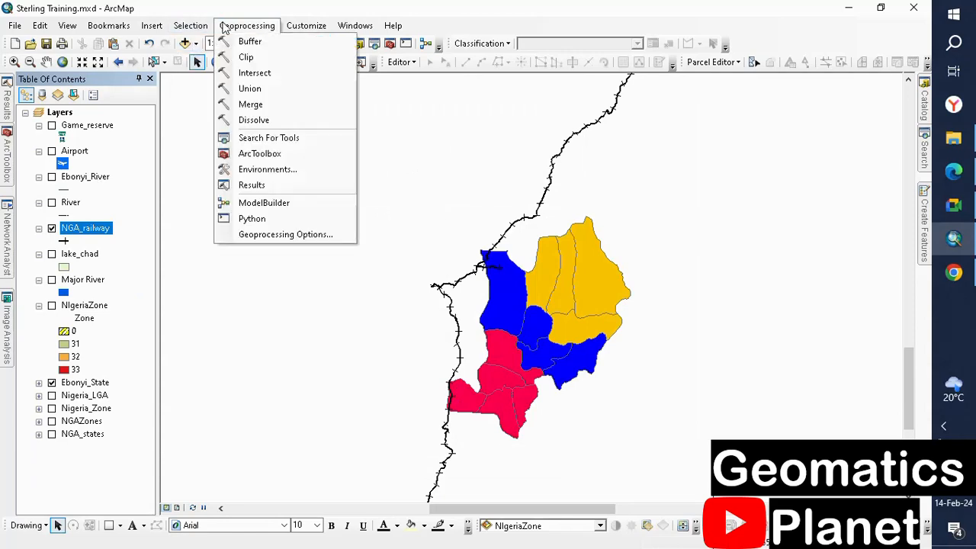
pyautogui.click(233, 58)
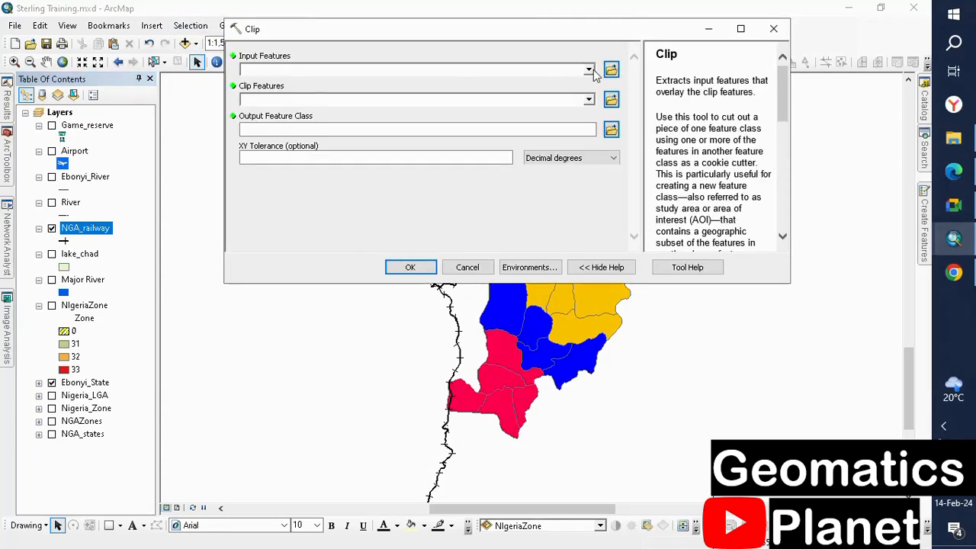
pyautogui.click(592, 71)
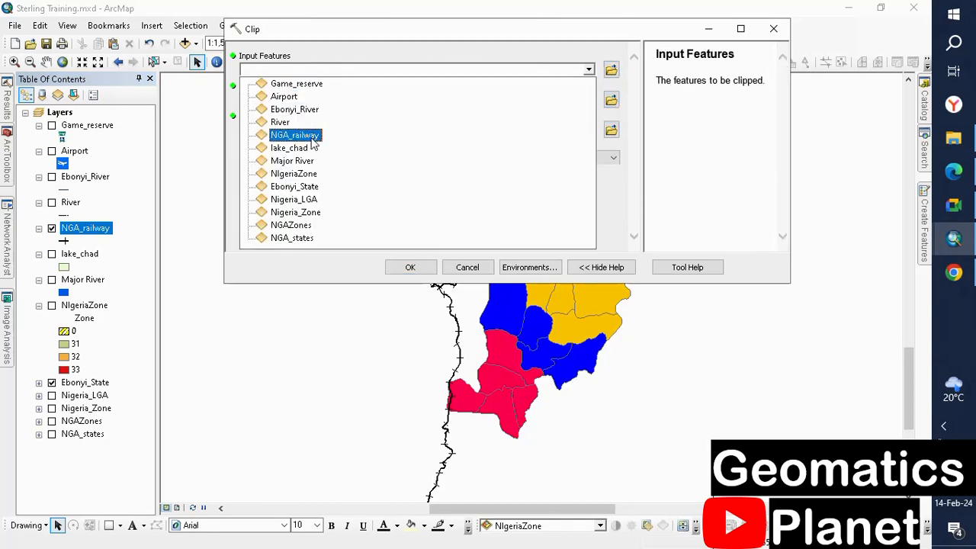
pyautogui.click(312, 140)
pyautogui.click(611, 82)
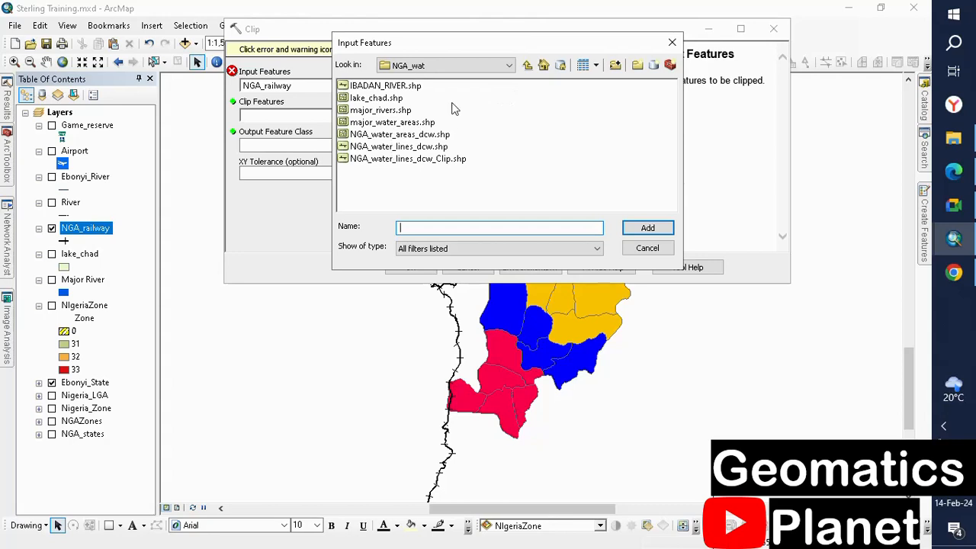
pyautogui.click(527, 64)
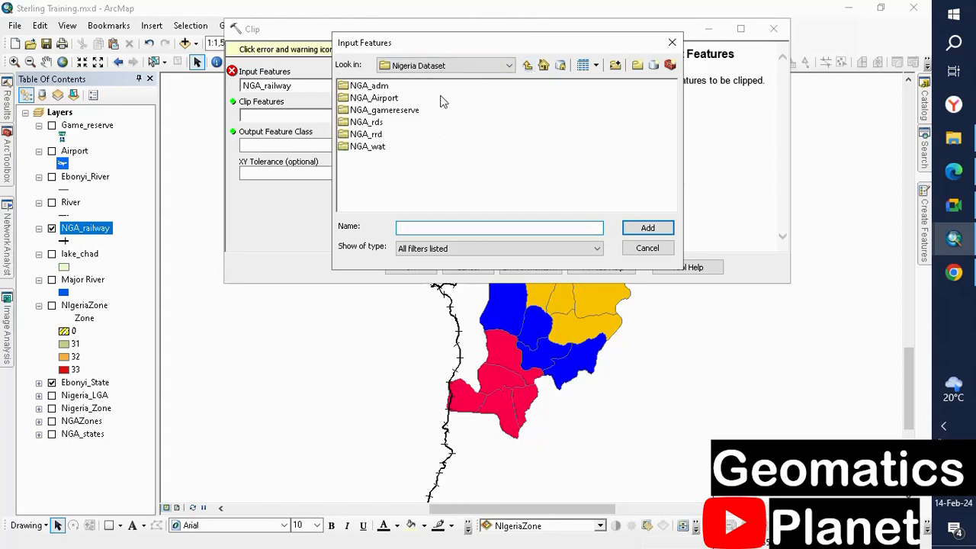
pyautogui.doubleClick(369, 134)
pyautogui.click(385, 86)
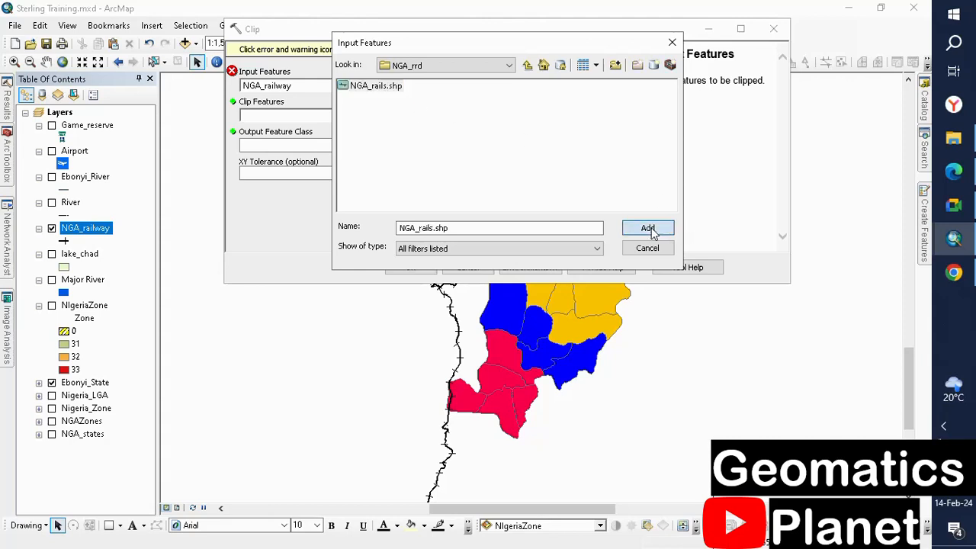
pyautogui.click(647, 228)
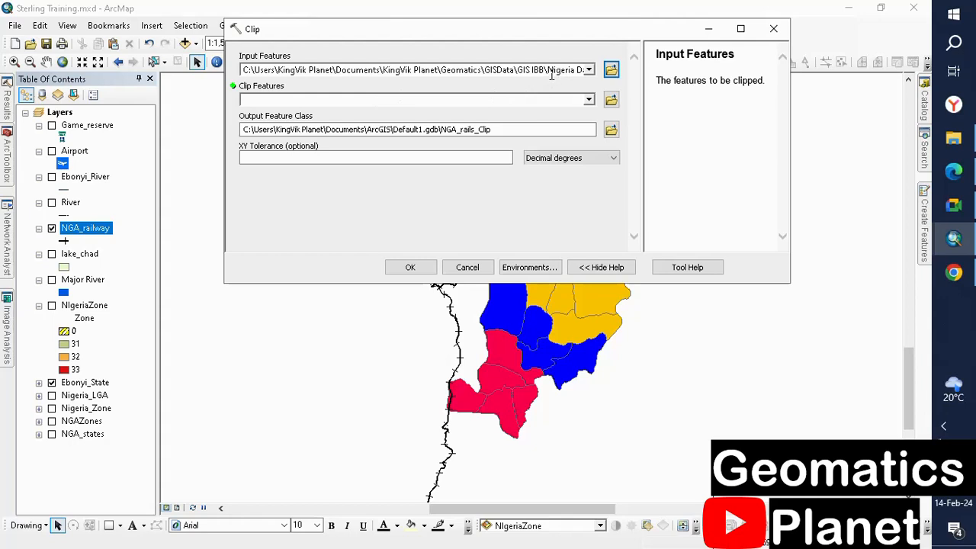
# Step: Set Ebonyi_River as the clip features and run the railway clip with the default output feature class
pyautogui.click(588, 99)
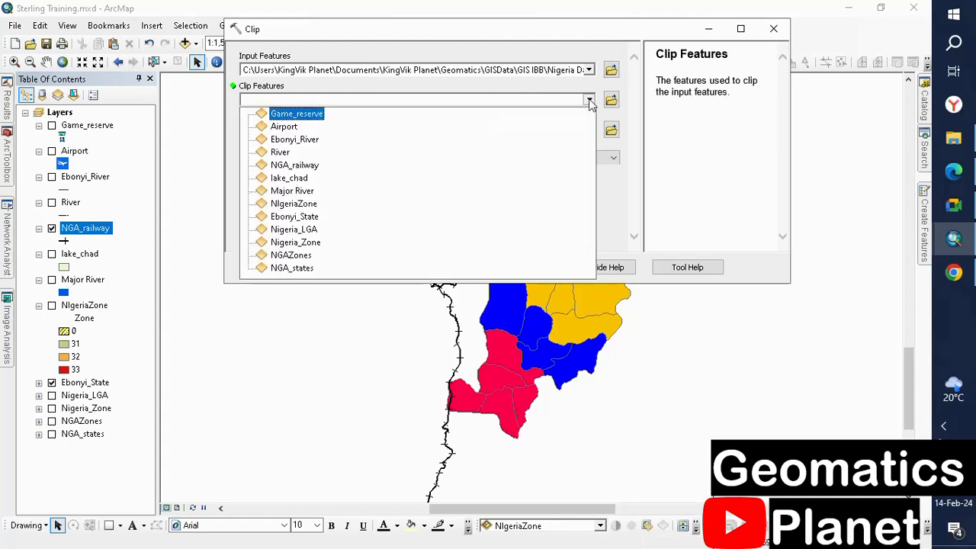
pyautogui.click(301, 139)
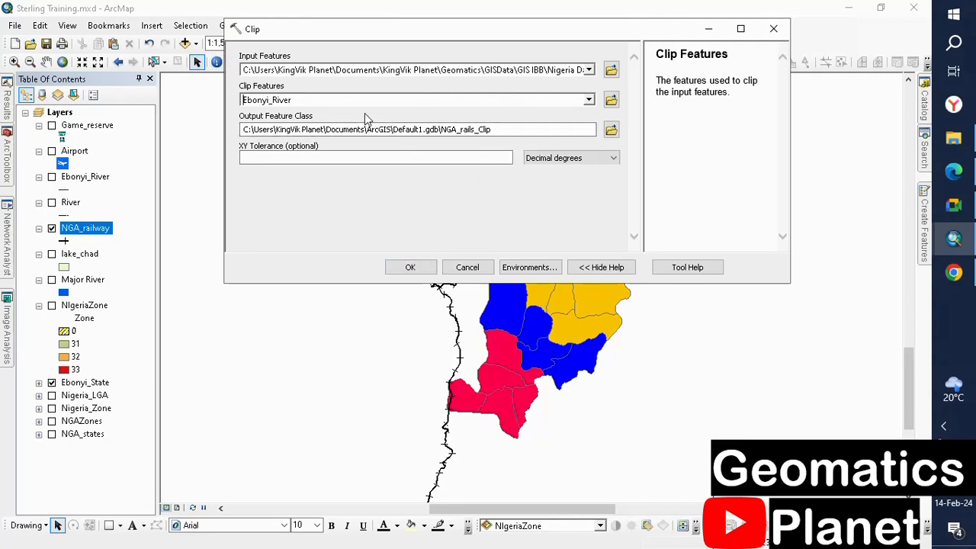
pyautogui.click(410, 266)
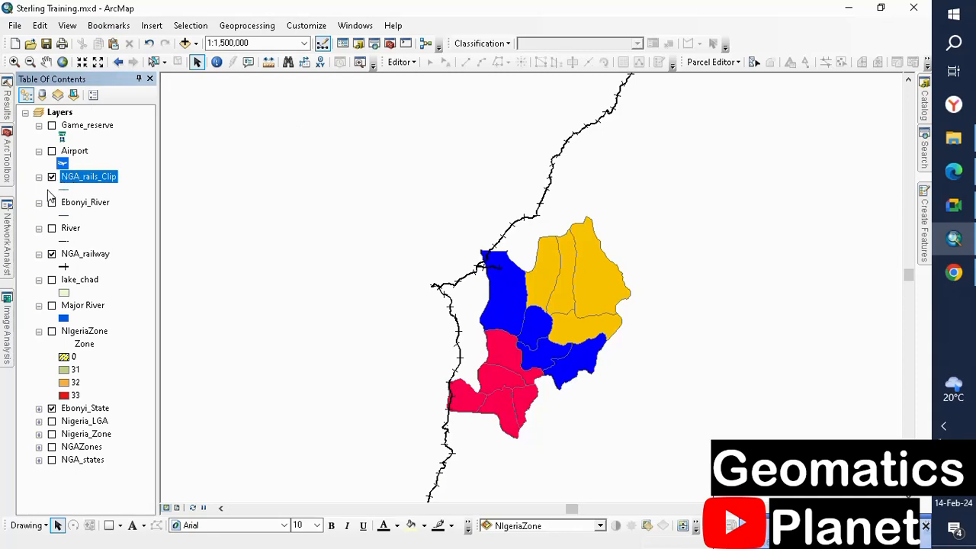
# Step: Hide the NGA_railway layer and check the warning message in the railway clip's results
pyautogui.click(52, 254)
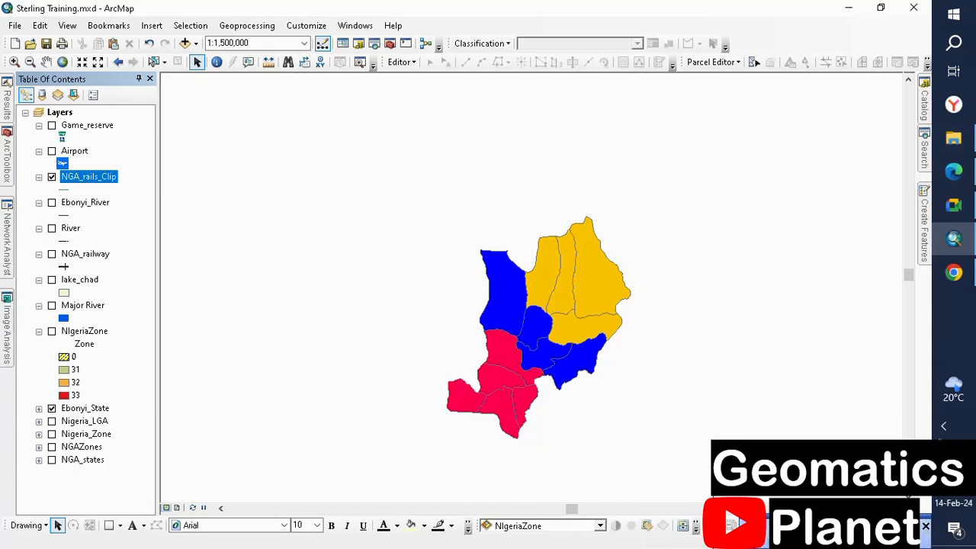
pyautogui.click(839, 529)
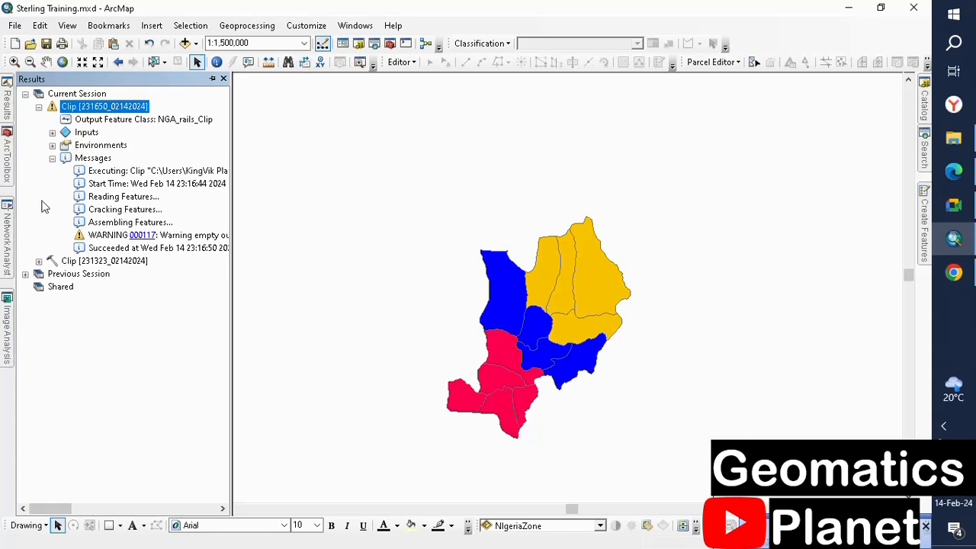
pyautogui.click(154, 237)
pyautogui.click(154, 235)
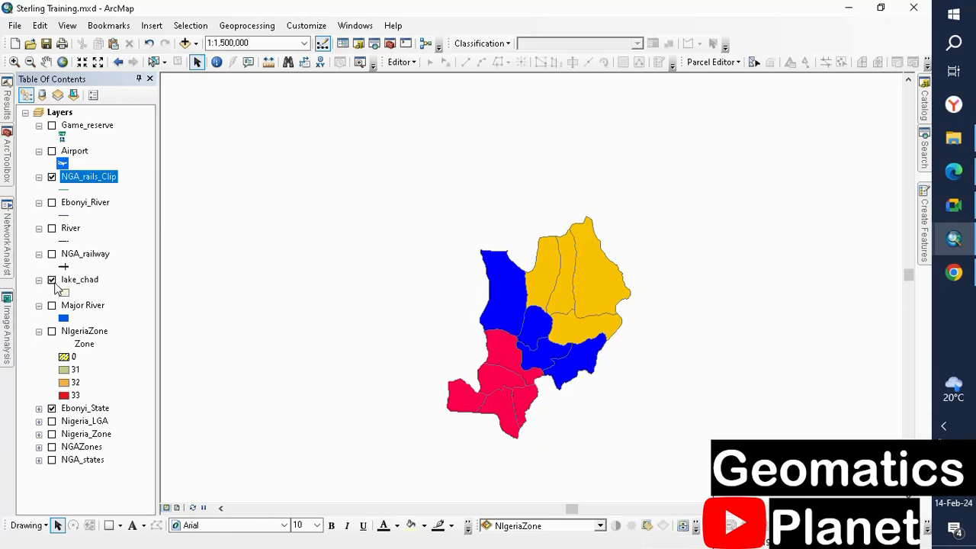
# Step: Hide the lake_chad layer and display the Major River layer instead
pyautogui.click(52, 279)
pyautogui.click(51, 305)
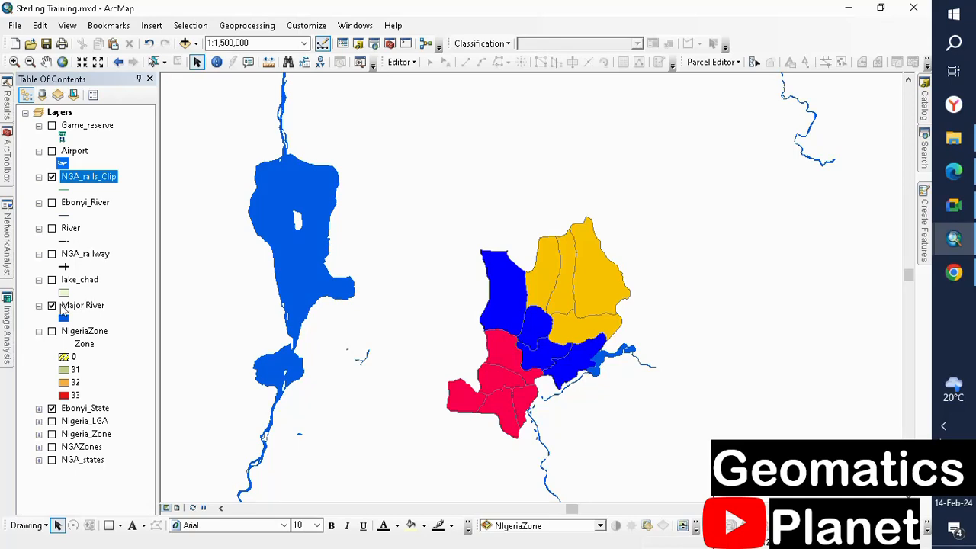
pyautogui.click(52, 306)
# Step: Clip the Major River layer to Ebonyi_State, keeping the default output feature class
pyautogui.click(246, 25)
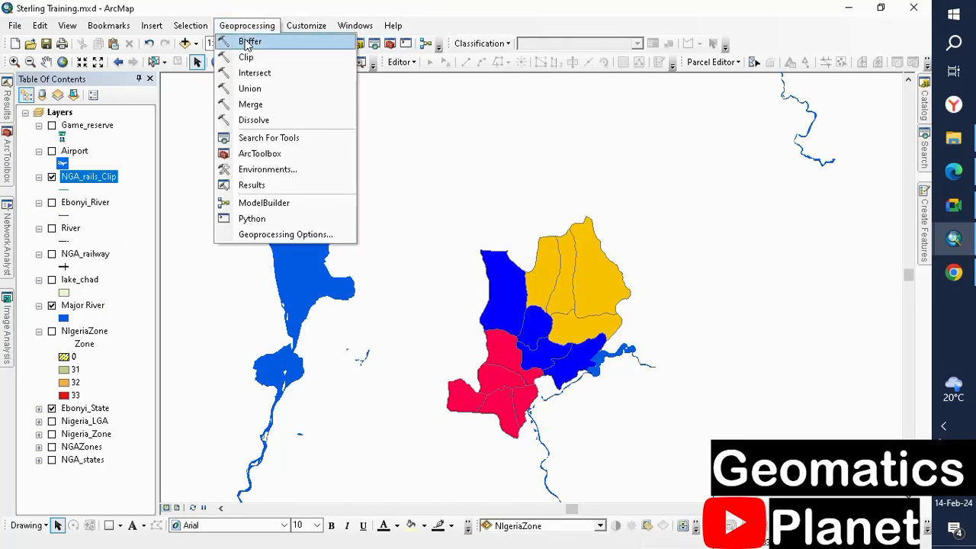
pyautogui.click(267, 72)
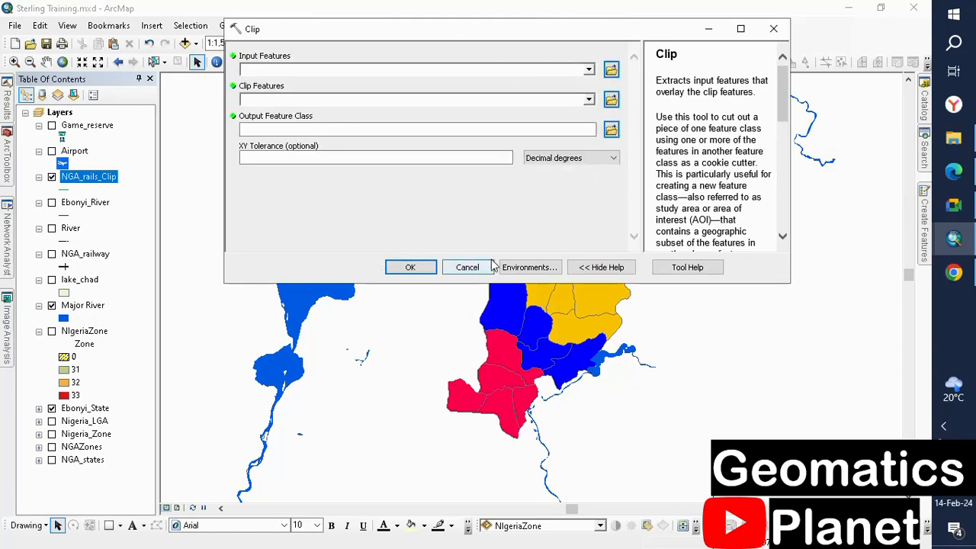
pyautogui.click(588, 69)
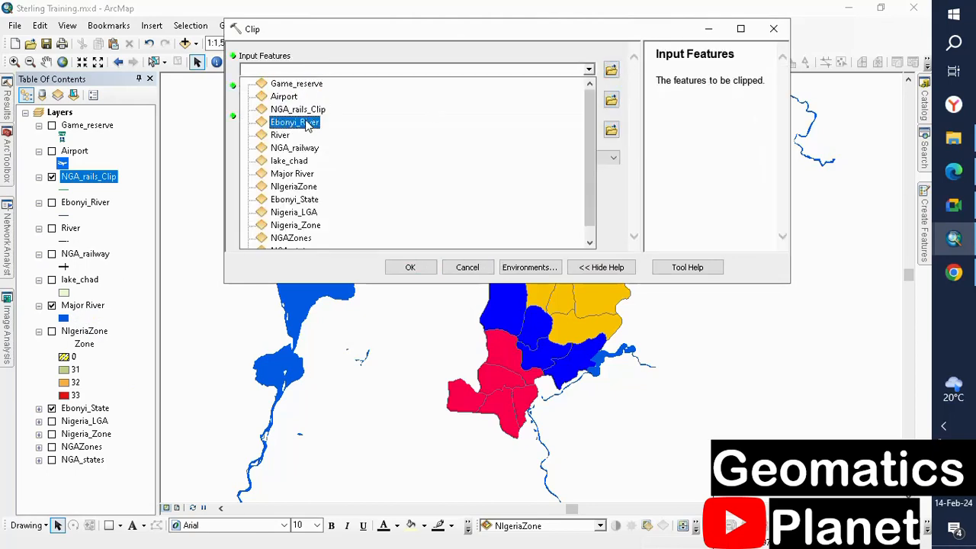
pyautogui.click(292, 173)
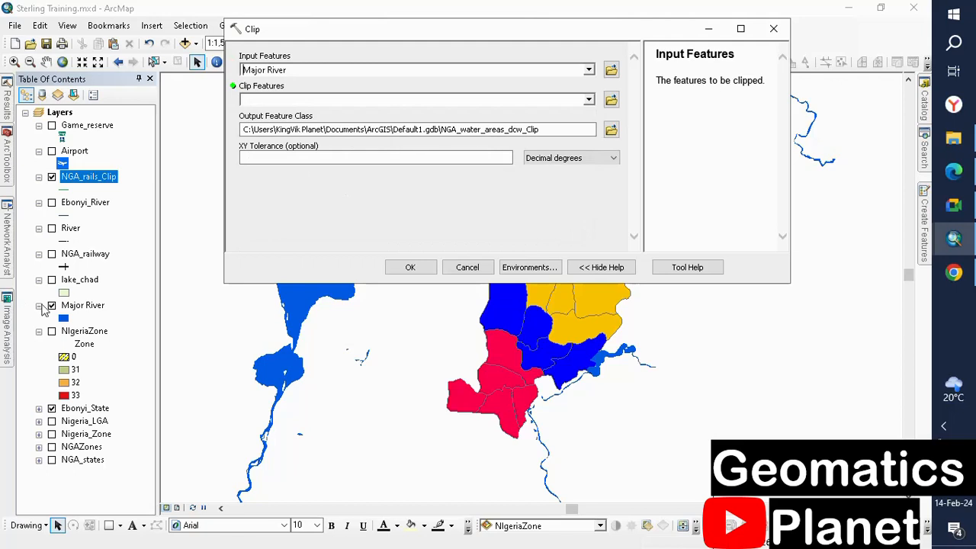
pyautogui.click(589, 101)
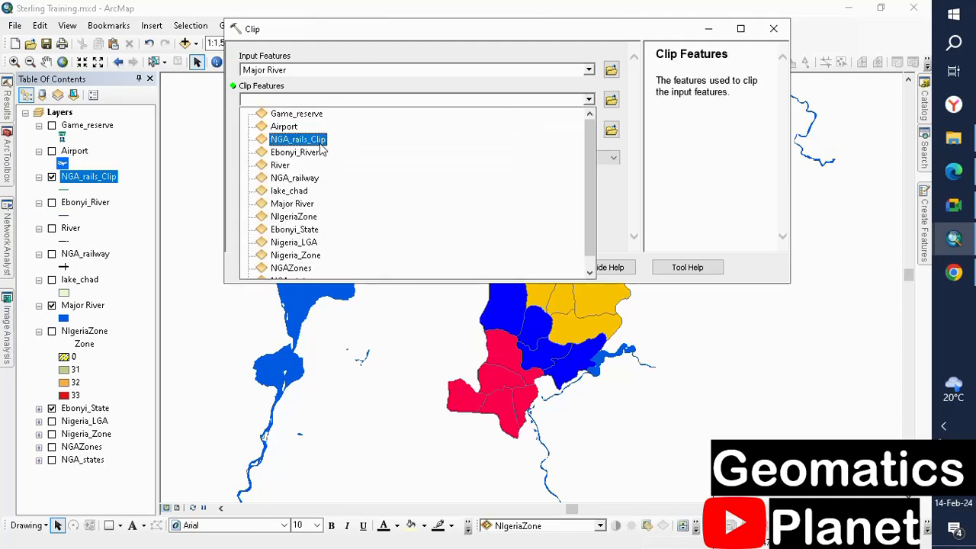
pyautogui.click(297, 233)
pyautogui.click(410, 267)
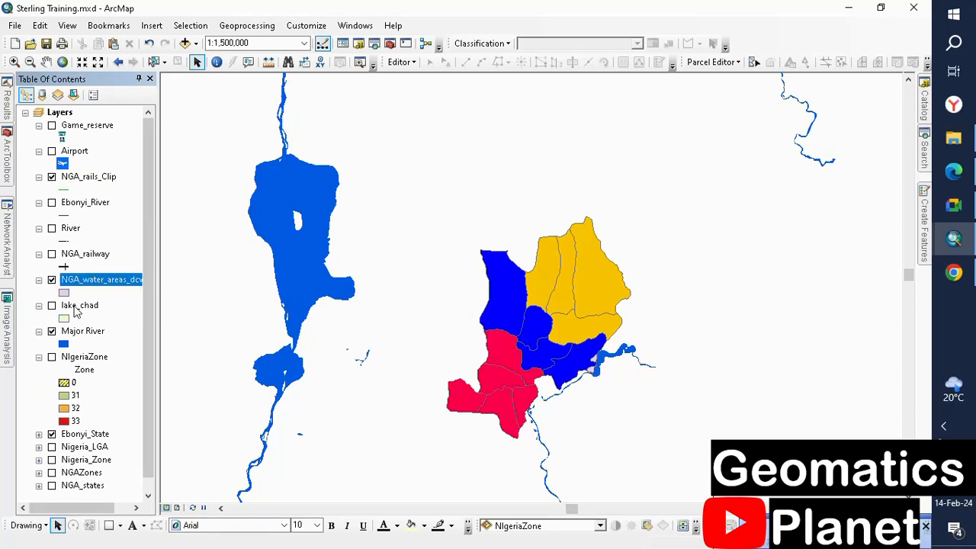
# Step: Hide the NGA_rails_Clip and Major River layers to inspect the clipped water areas on Ebonyi's southeastern edge
pyautogui.click(52, 176)
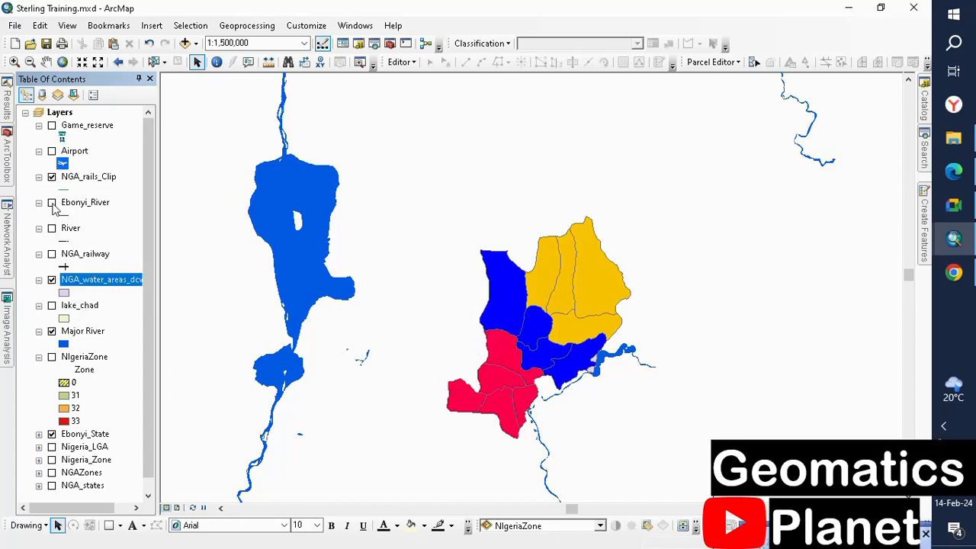
pyautogui.click(51, 279)
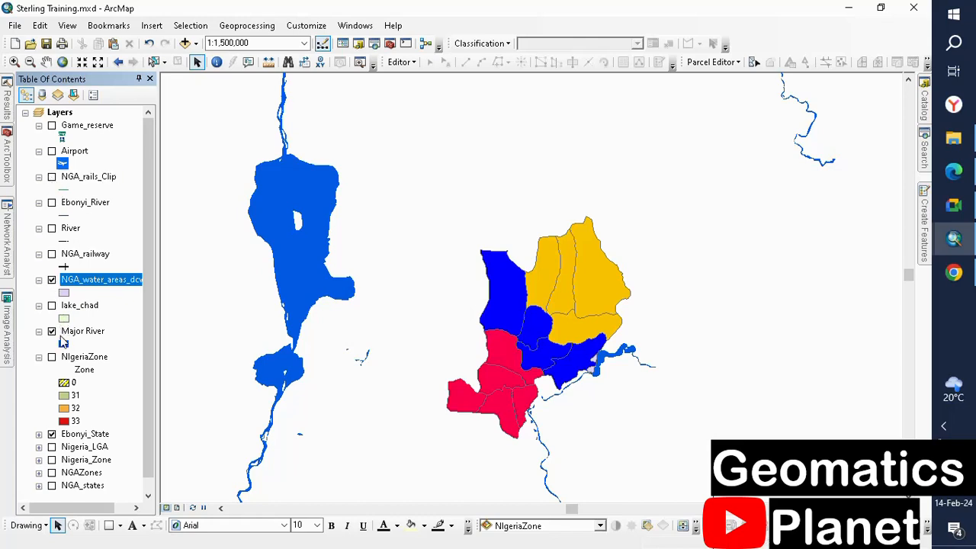
pyautogui.click(51, 331)
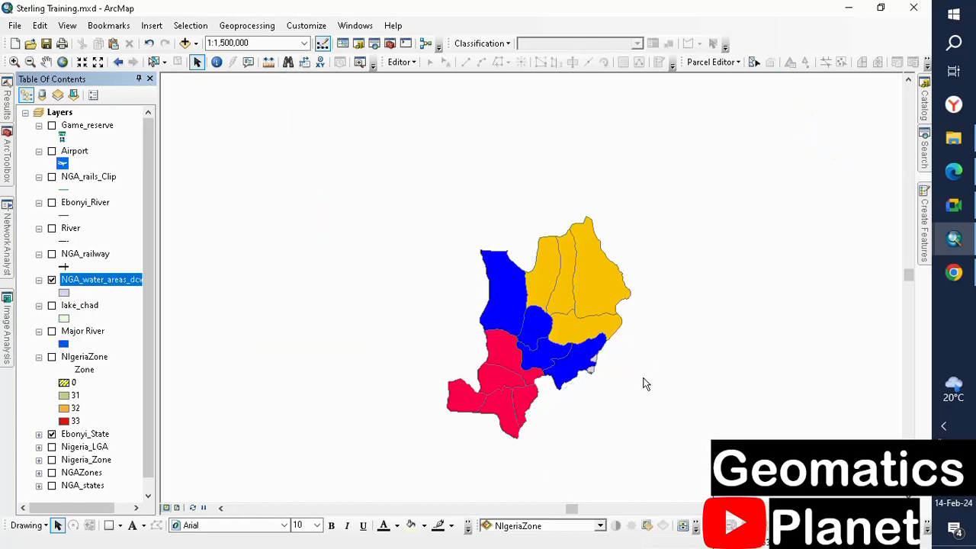
pyautogui.scroll(5, 598, 377)
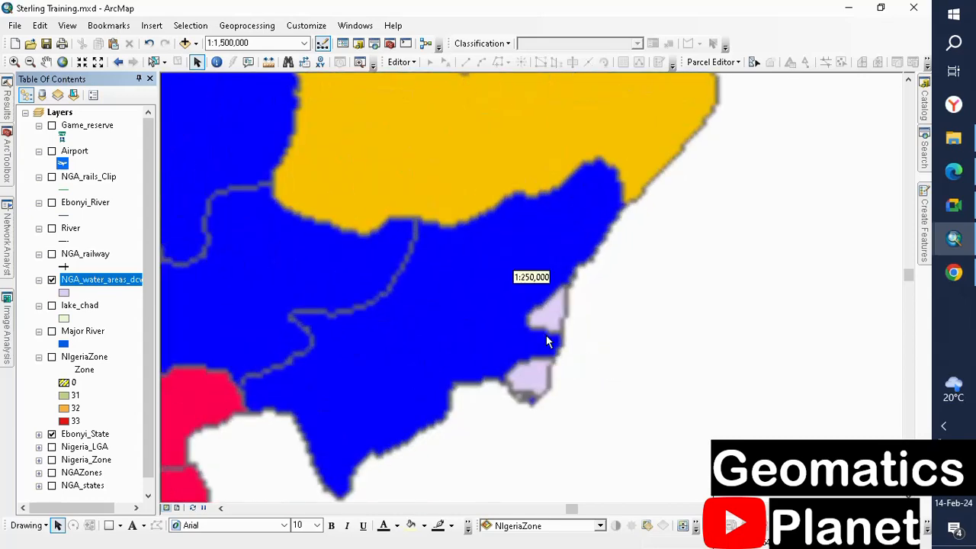
# Step: Export all features of the clipped NGA_water_areas layer as a shapefile named Ebonyi_water and add it to the map
pyautogui.rightClick(114, 279)
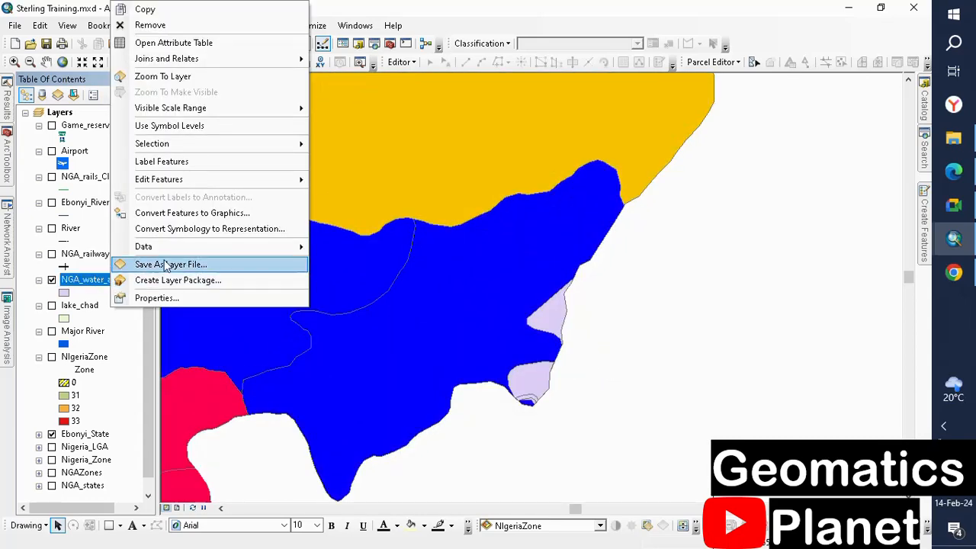
pyautogui.moveTo(266, 246)
pyautogui.click(358, 263)
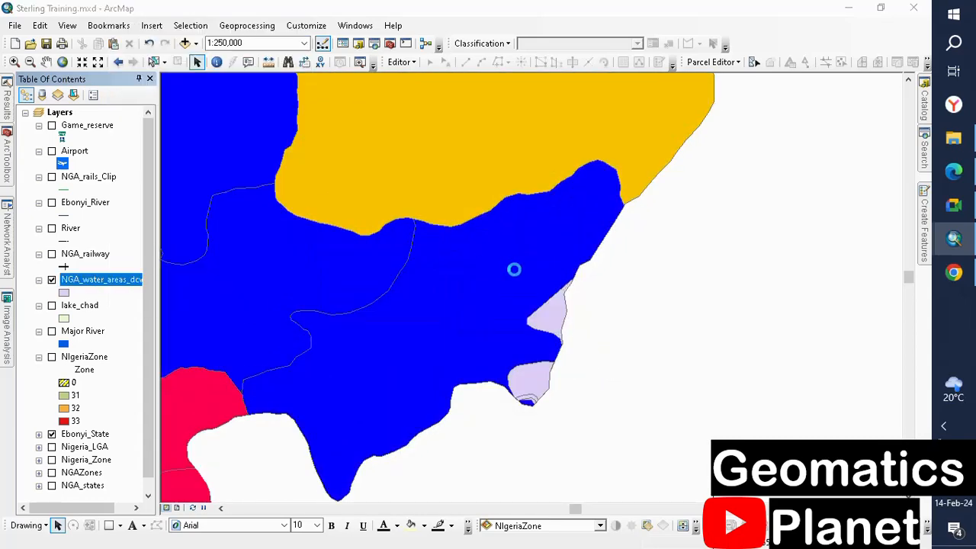
pyautogui.click(588, 304)
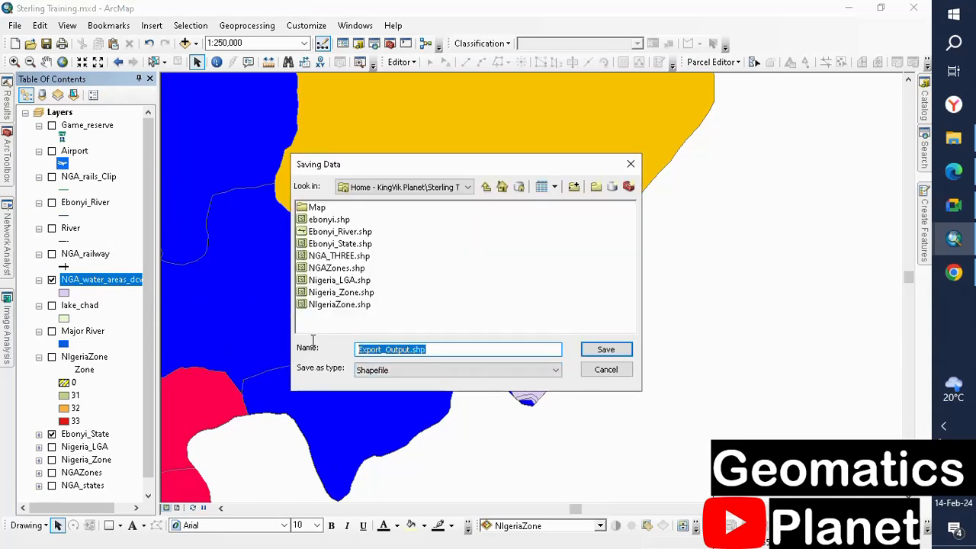
pyautogui.write('Eb')
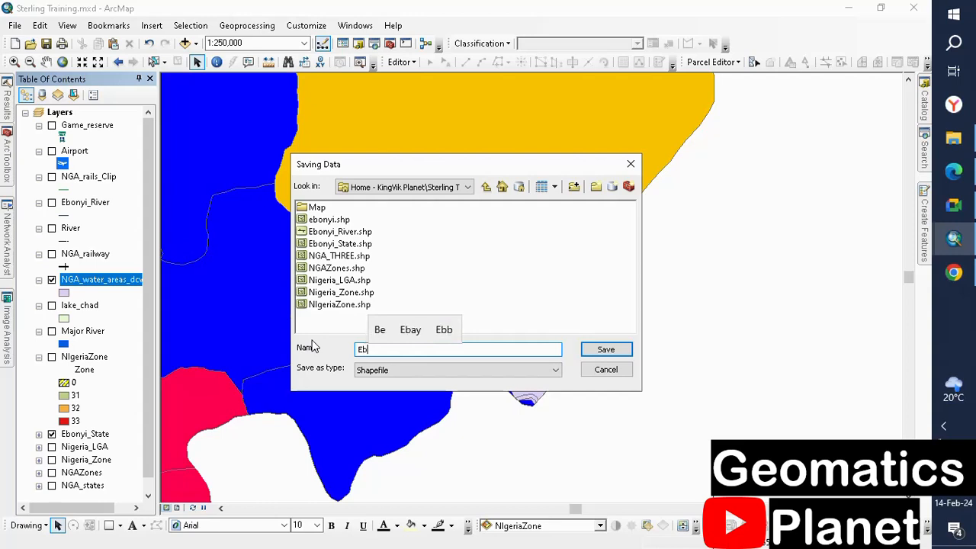
pyautogui.write('onyi')
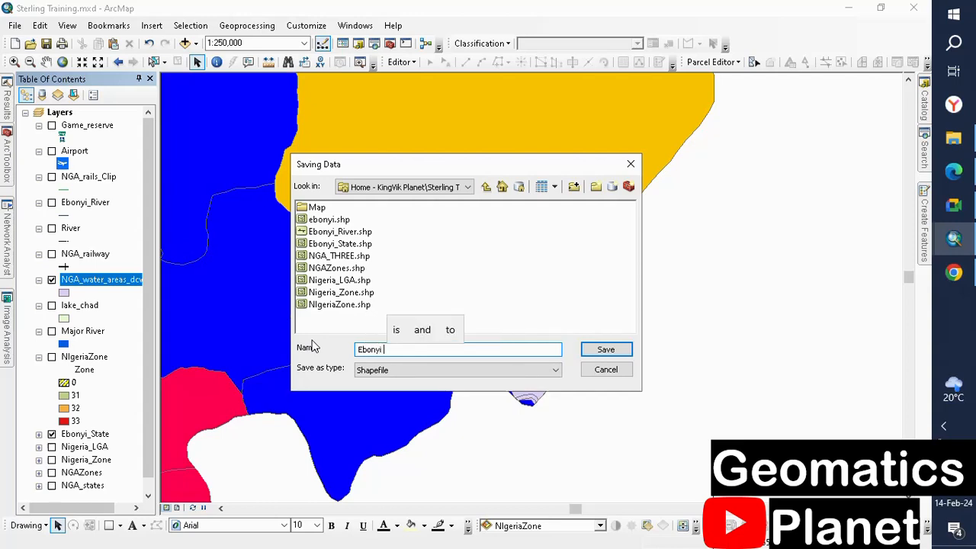
pyautogui.press('BackSpace')
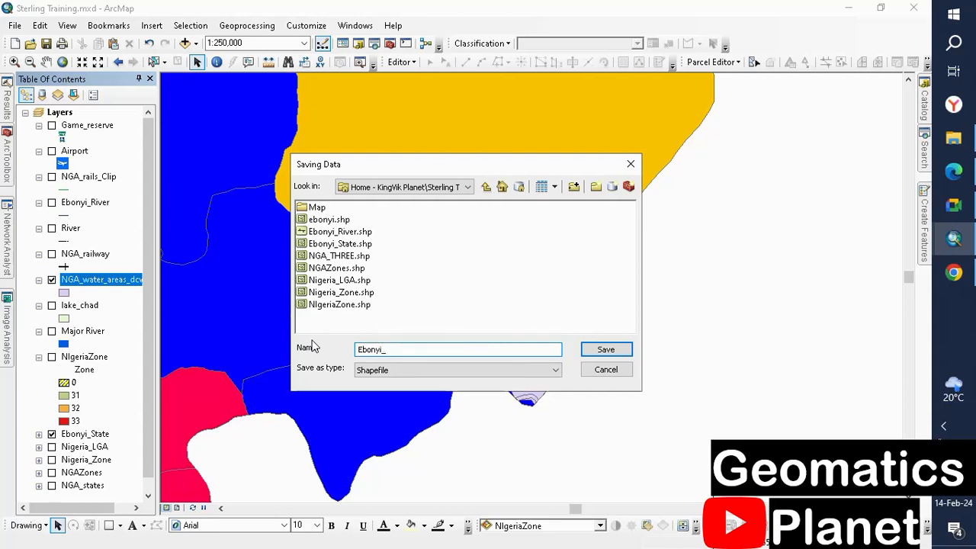
pyautogui.write('_water')
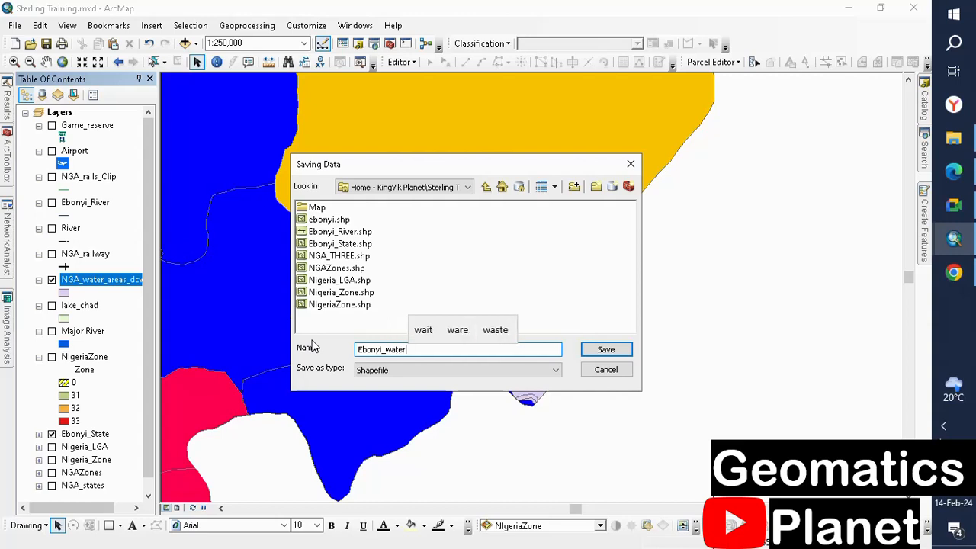
pyautogui.click(603, 347)
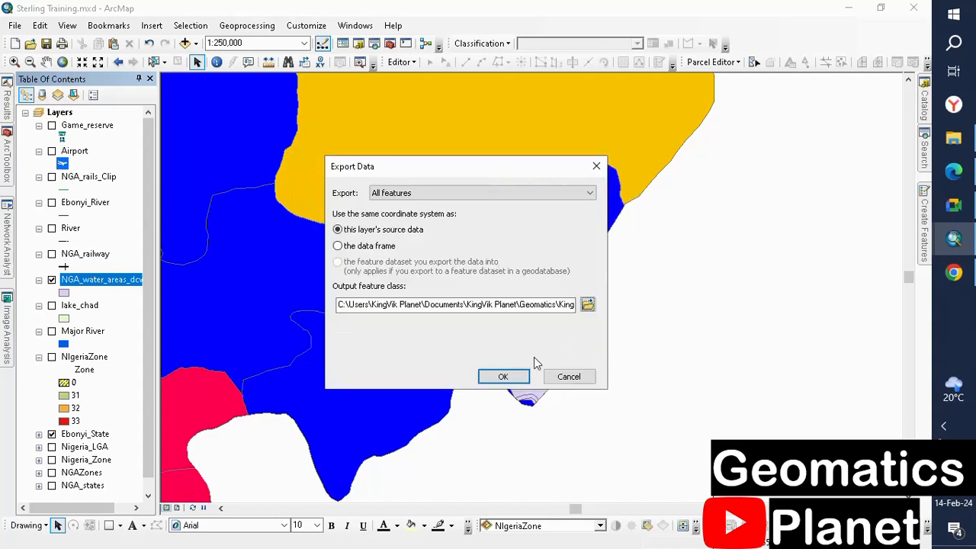
pyautogui.click(501, 373)
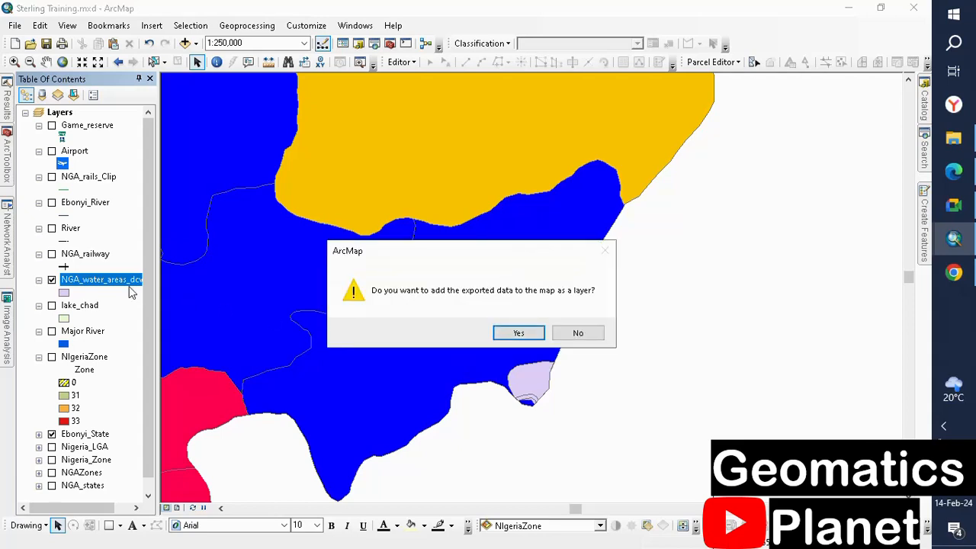
pyautogui.click(522, 335)
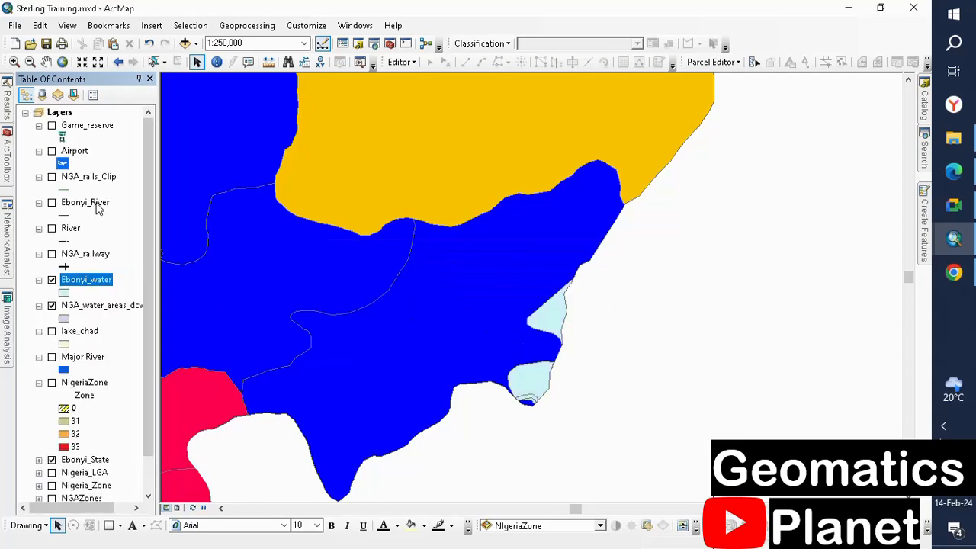
# Step: Remove the original NGA_water_areas layer from the map, keeping only the exported Ebonyi_water layer
pyautogui.rightClick(100, 308)
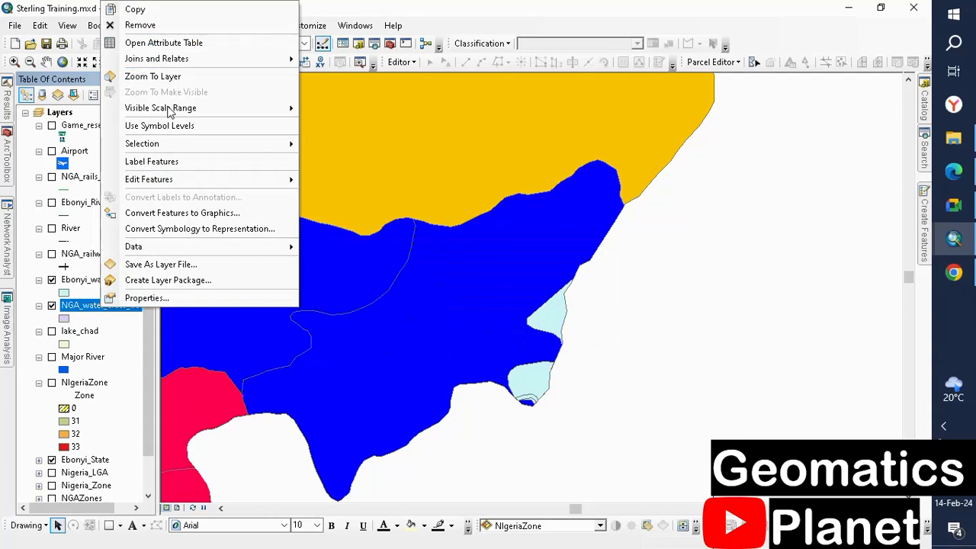
pyautogui.click(174, 28)
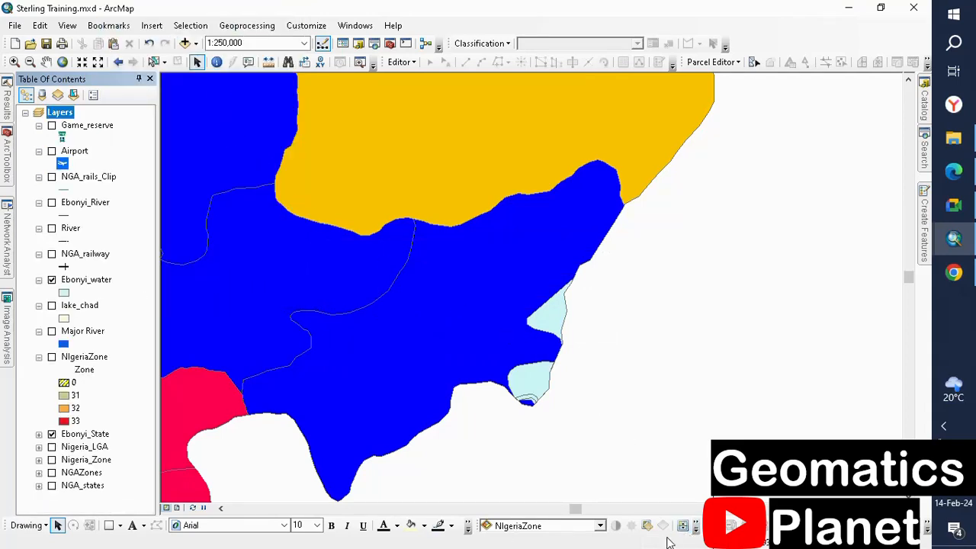
pyautogui.scroll(2, 681, 403)
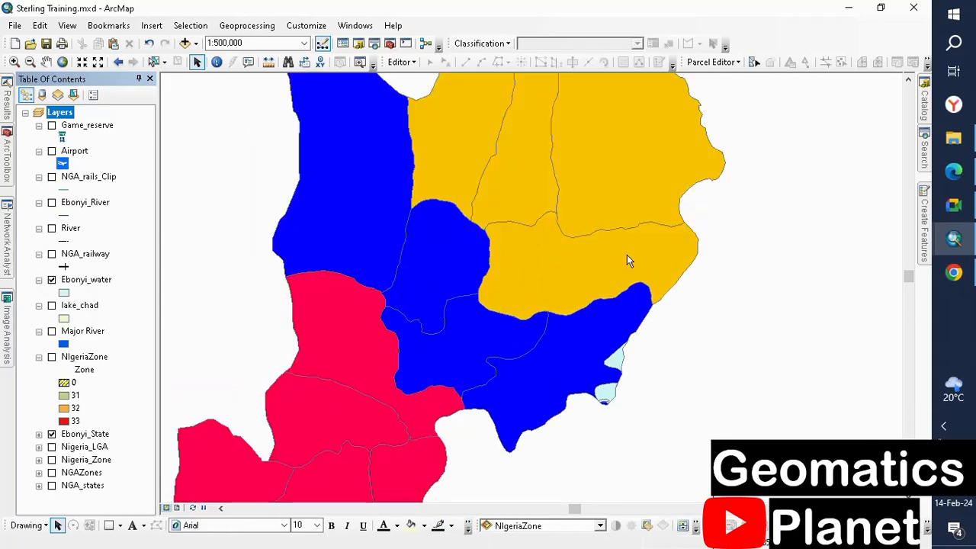
pyautogui.scroll(2, 609, 266)
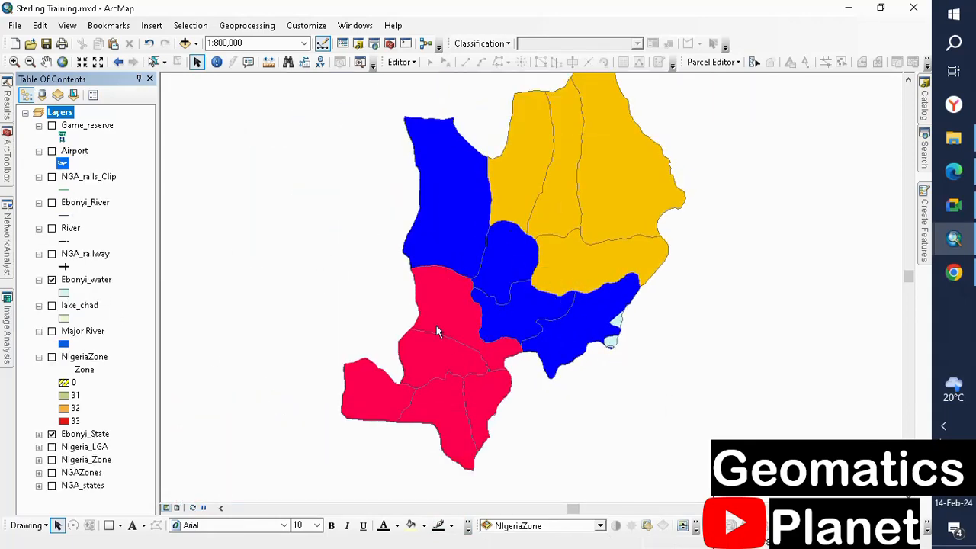
# Step: Switch to the page layout and zoom the data frame to the Ebonyi_State layer
pyautogui.click(177, 508)
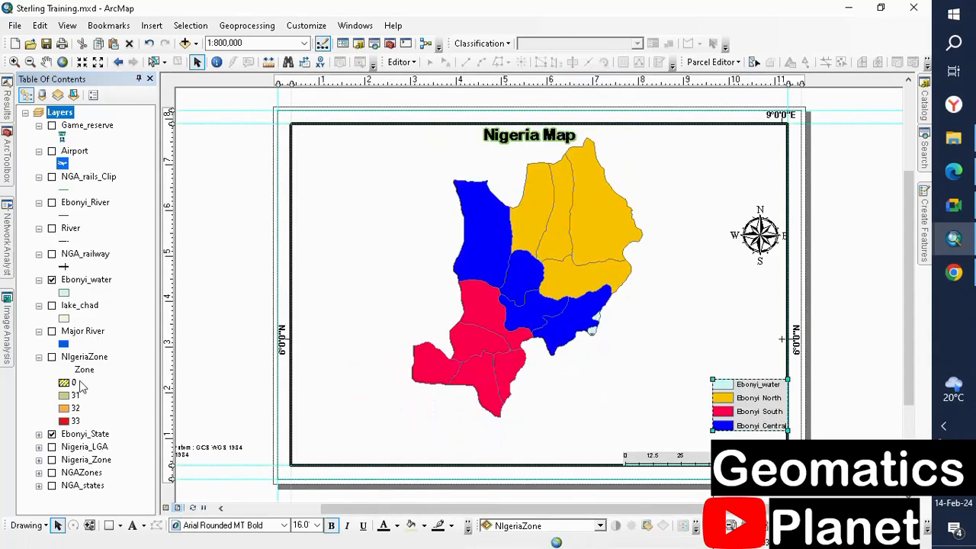
pyautogui.rightClick(82, 437)
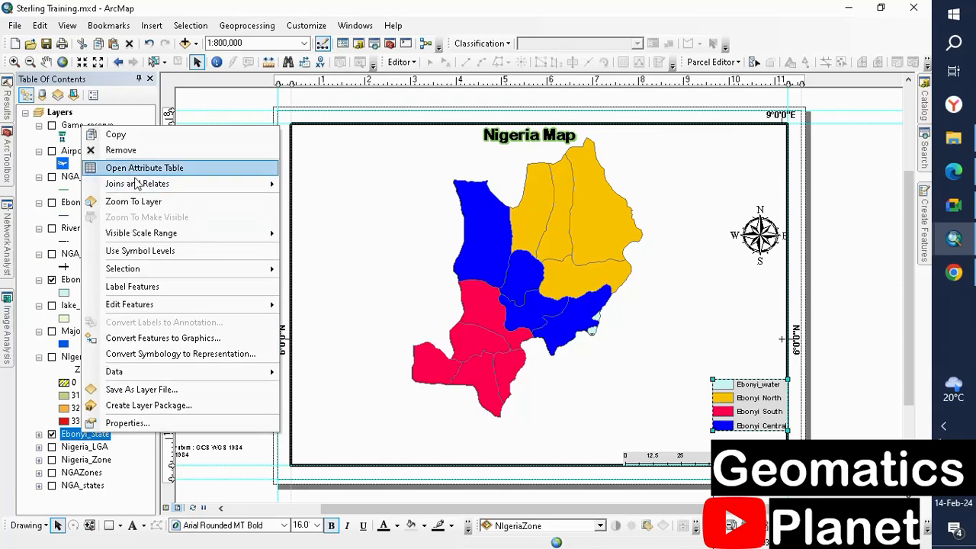
pyautogui.click(135, 200)
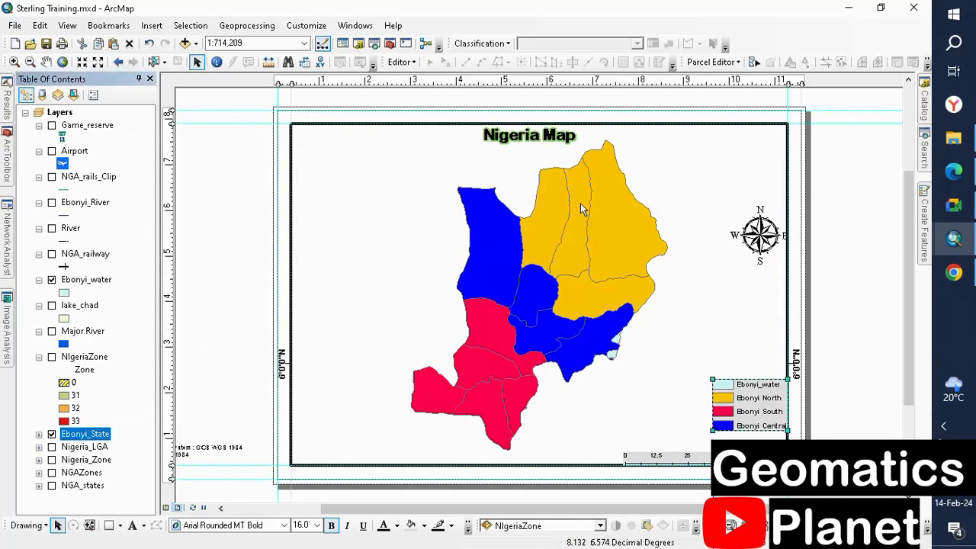
# Step: Display the Ebonyi_River layer and apply the Lake fill symbol to the Ebonyi_water layer
pyautogui.click(51, 204)
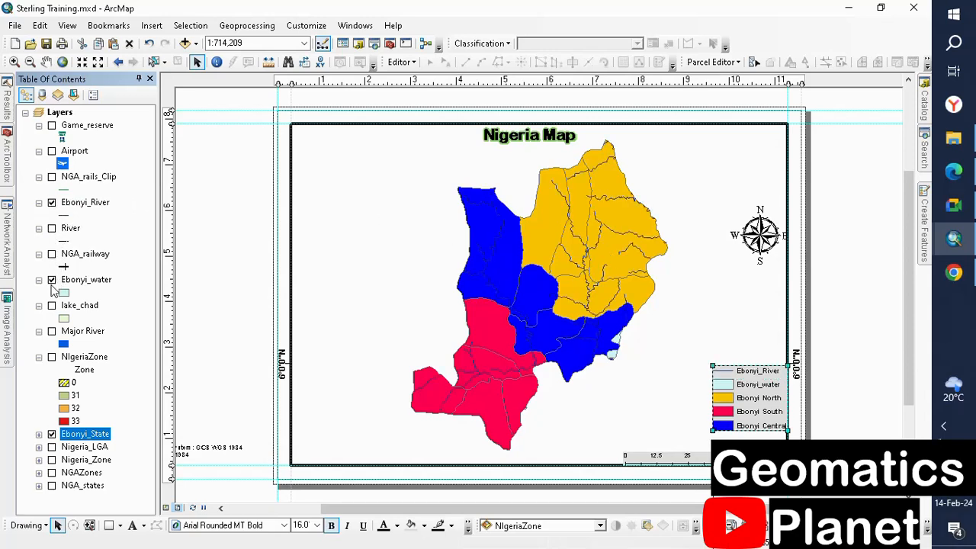
pyautogui.press('Delete')
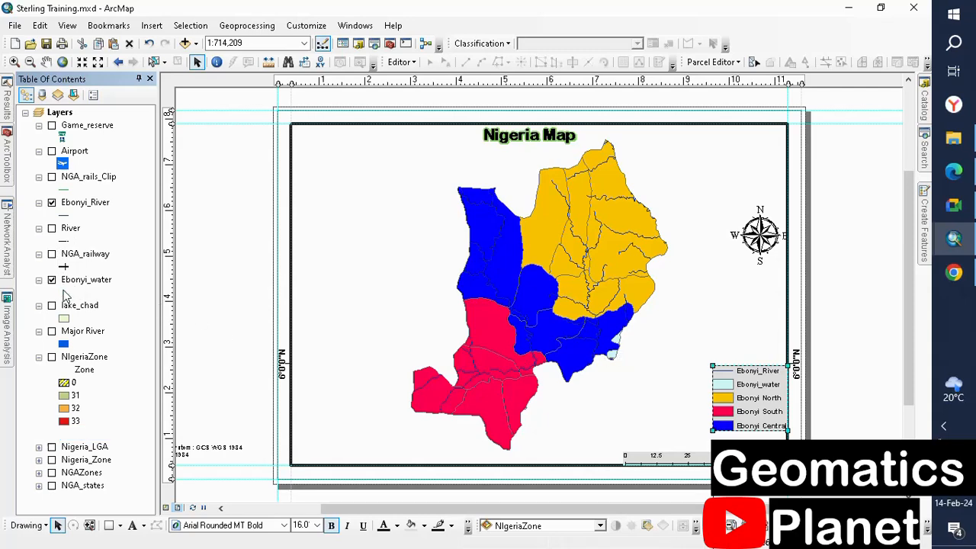
pyautogui.click(65, 295)
pyautogui.click(103, 164)
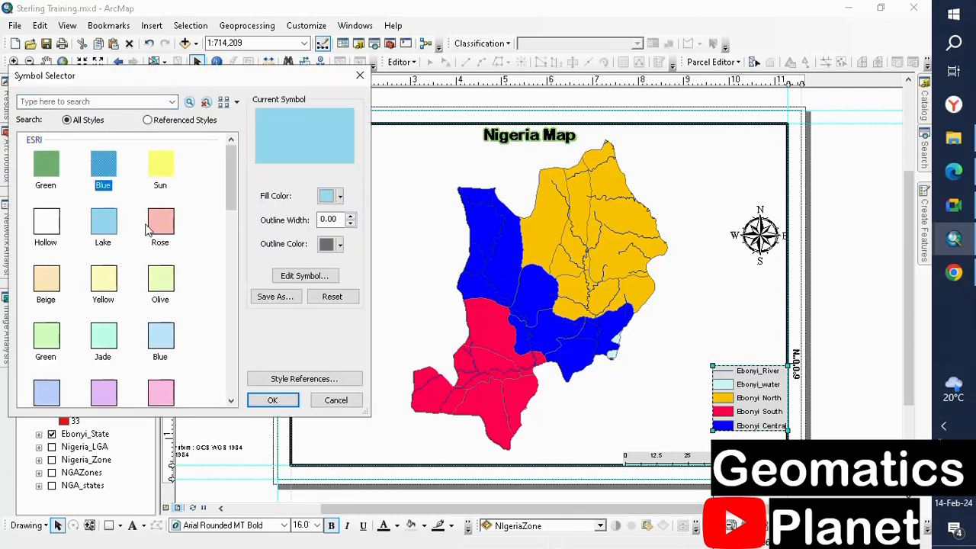
pyautogui.click(111, 234)
pyautogui.click(272, 401)
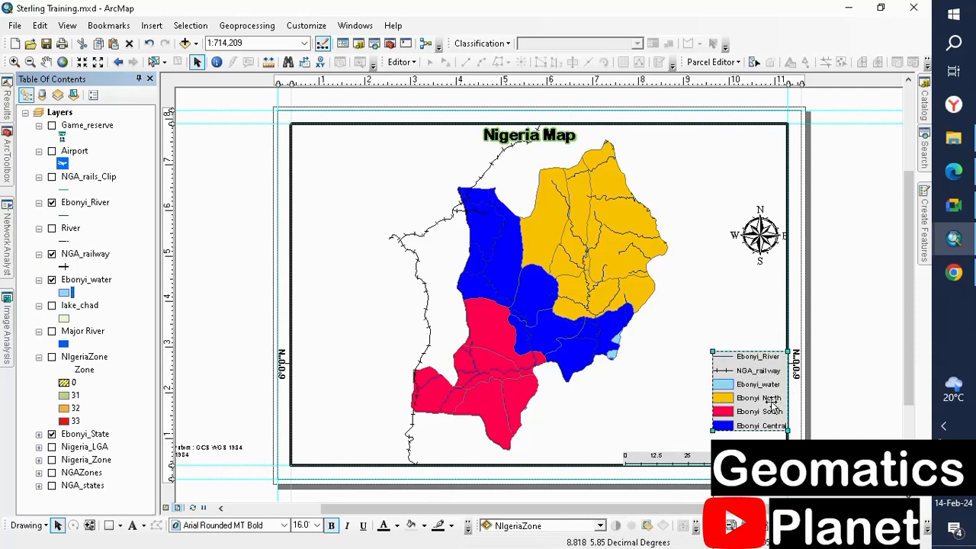
pyautogui.scroll(-3, 774, 408)
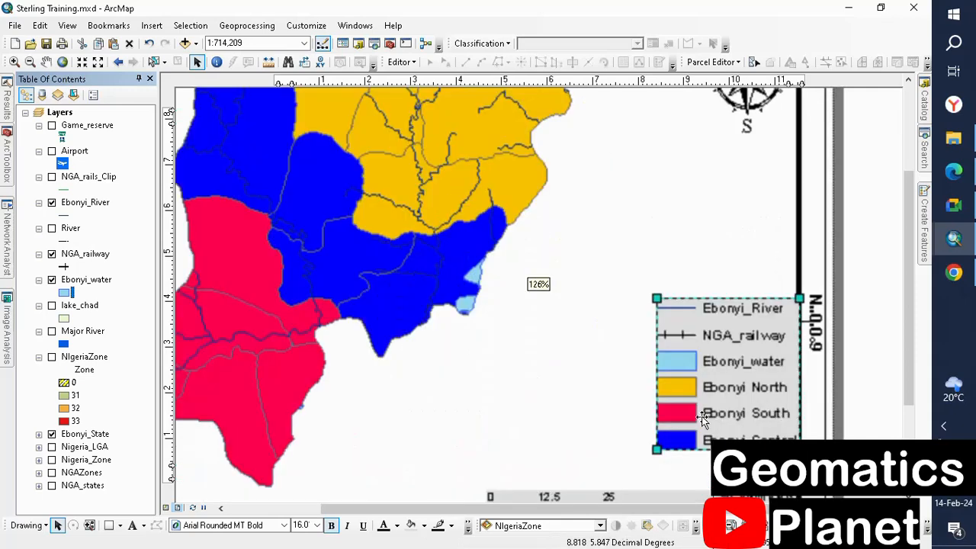
pyautogui.click(774, 415)
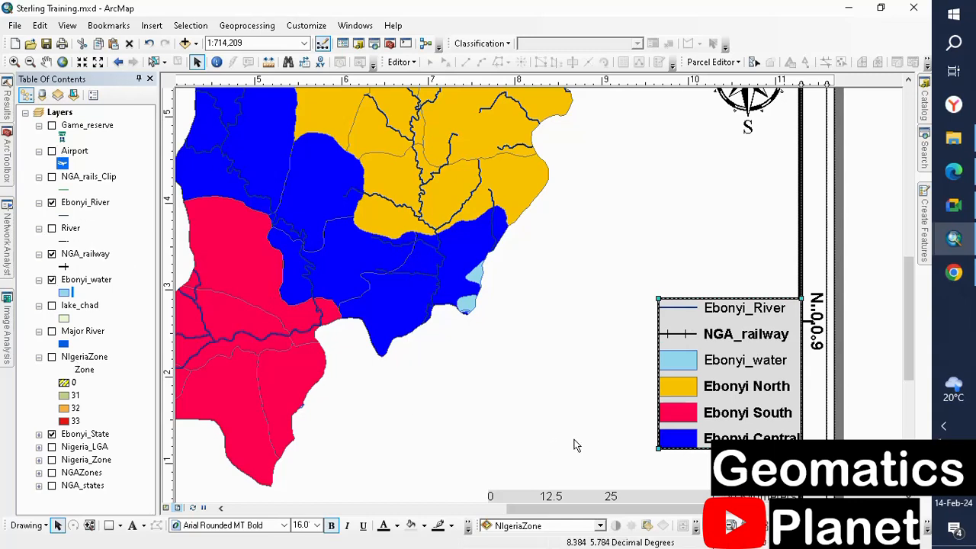
pyautogui.click(769, 526)
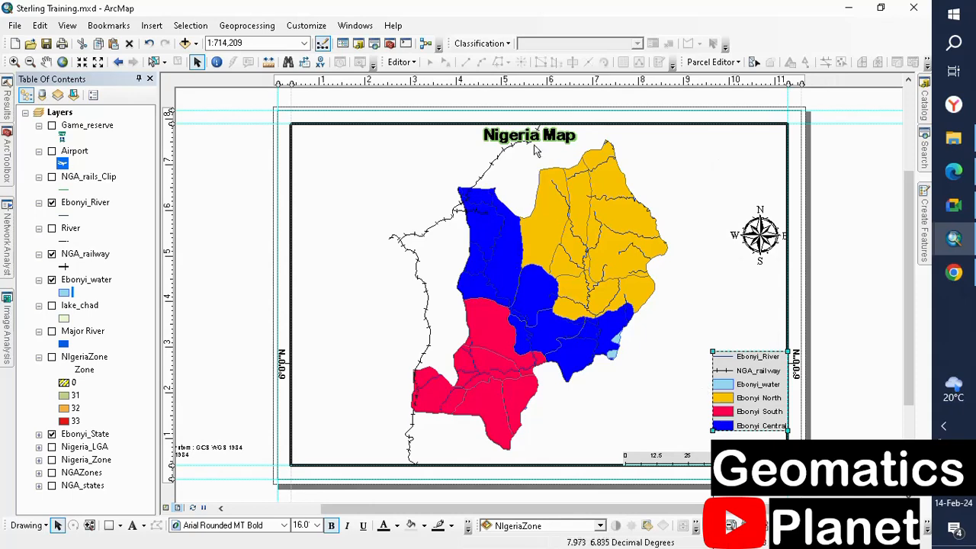
# Step: Change the layout's map title text to "Ebonyi State"
pyautogui.click(533, 139)
pyautogui.rightClick(530, 136)
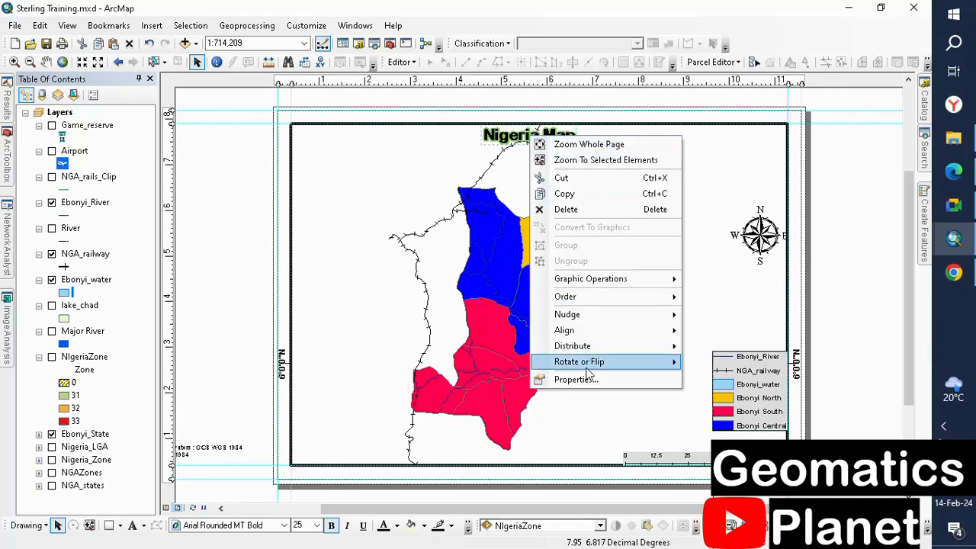
pyautogui.click(568, 377)
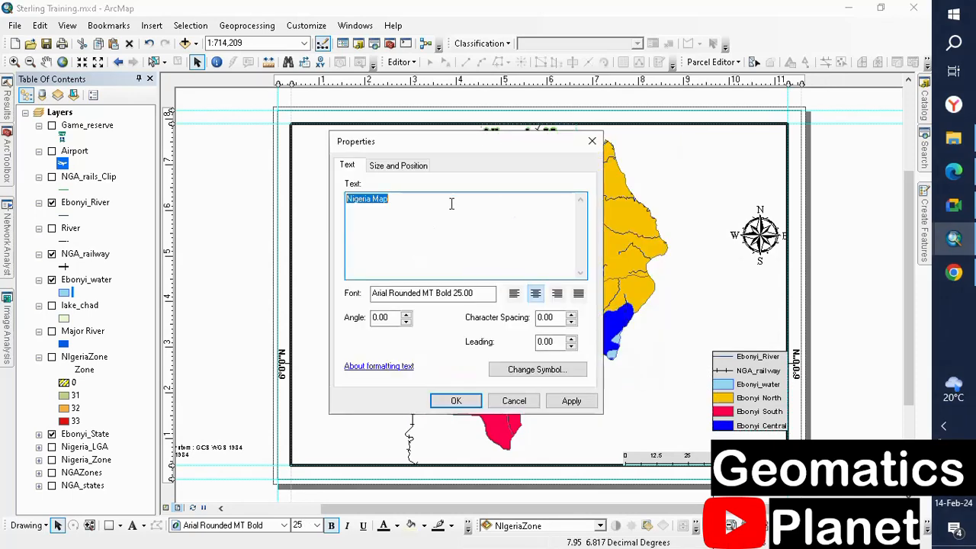
pyautogui.write('E')
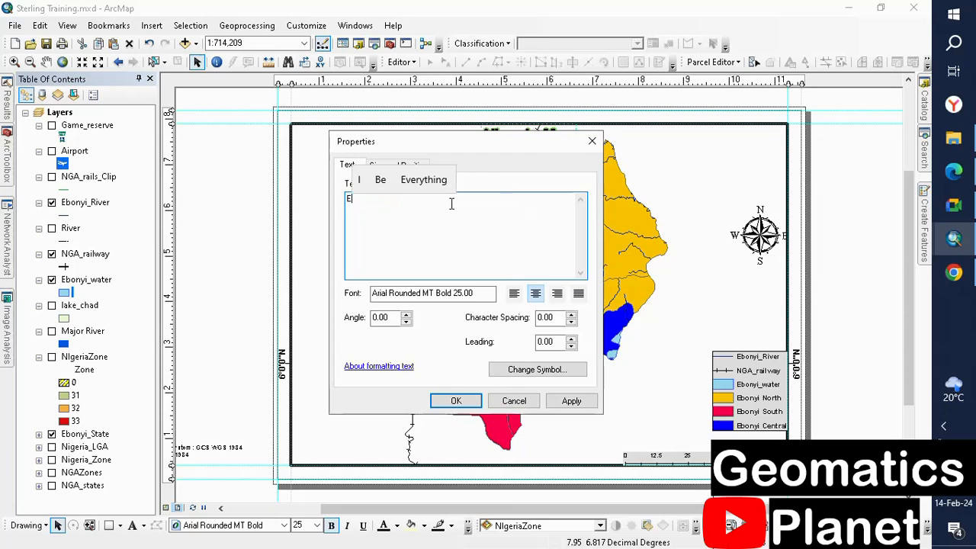
pyautogui.write('b')
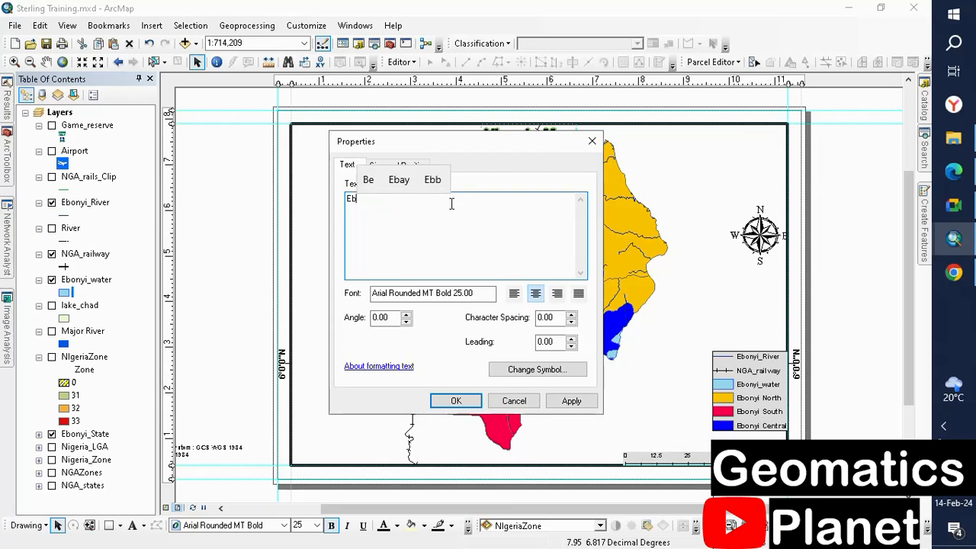
pyautogui.write('onyo')
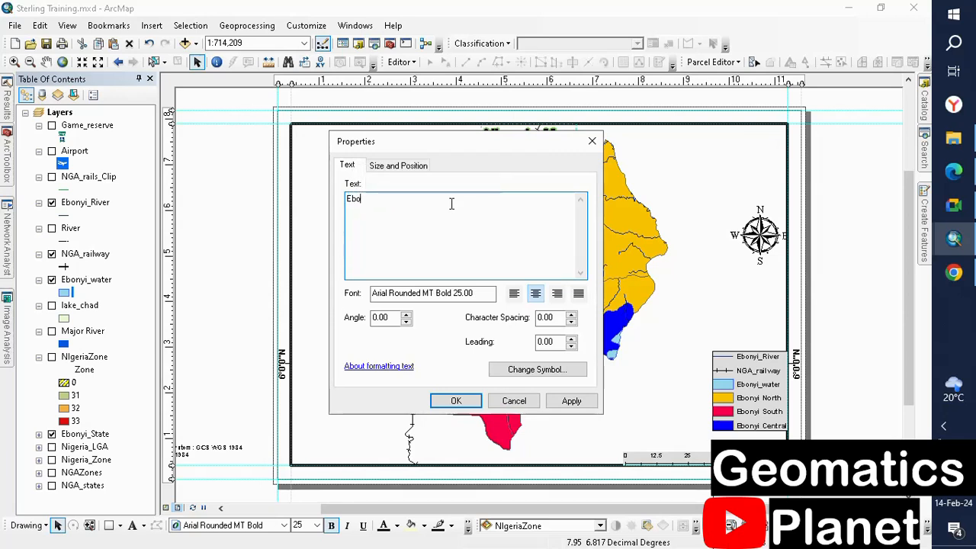
pyautogui.press('BackSpace')
pyautogui.press('BackSpace')
pyautogui.write('i State')
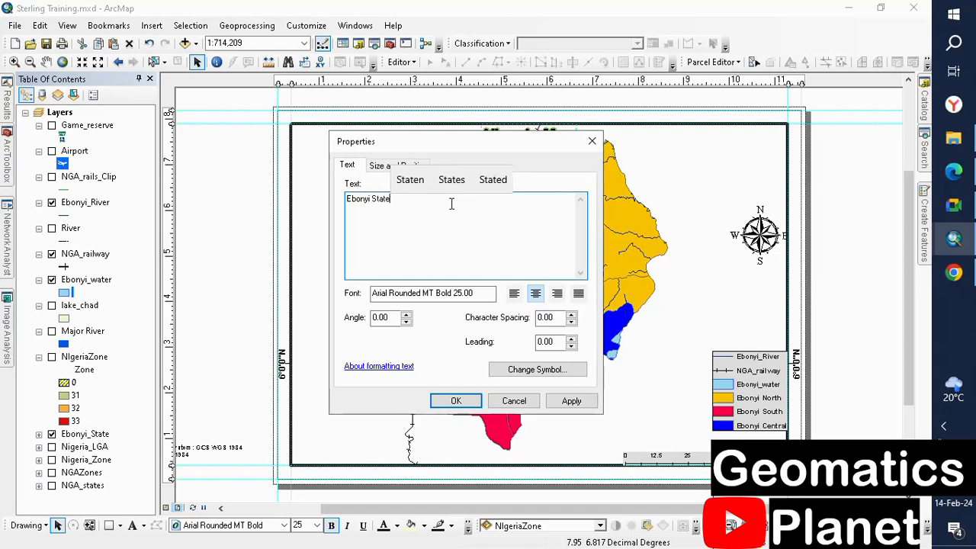
pyautogui.click(571, 402)
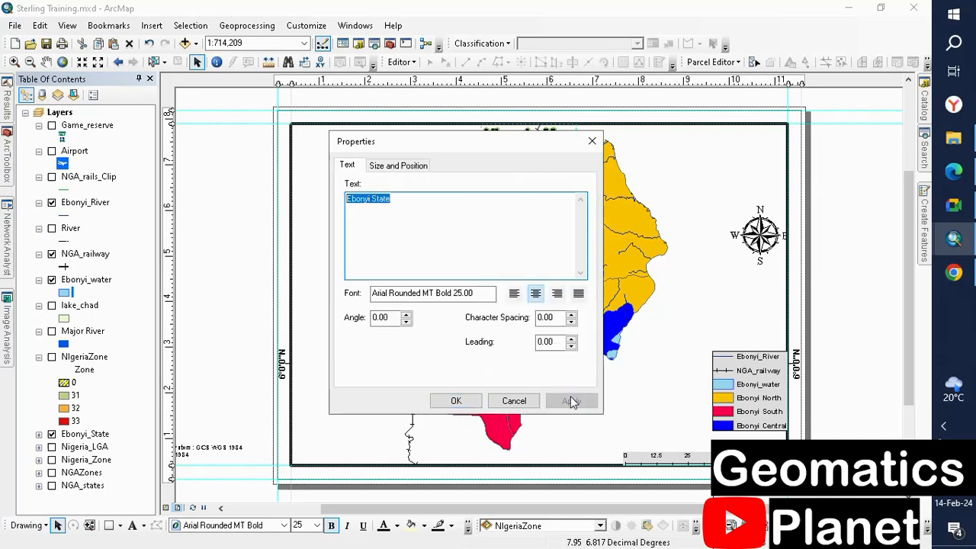
pyautogui.click(454, 402)
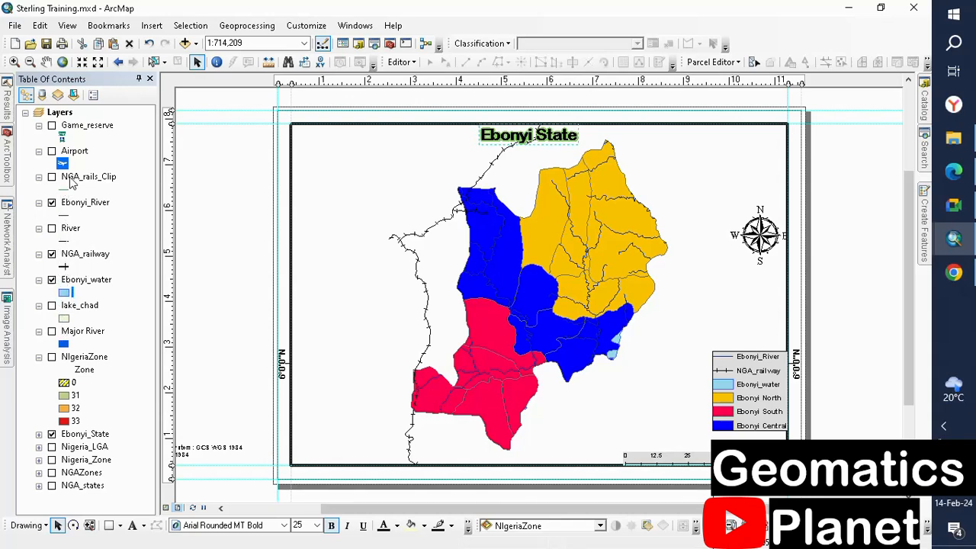
# Step: Apply the Stacked Multi Roadway line symbol to the Ebonyi_River layer
pyautogui.click(67, 218)
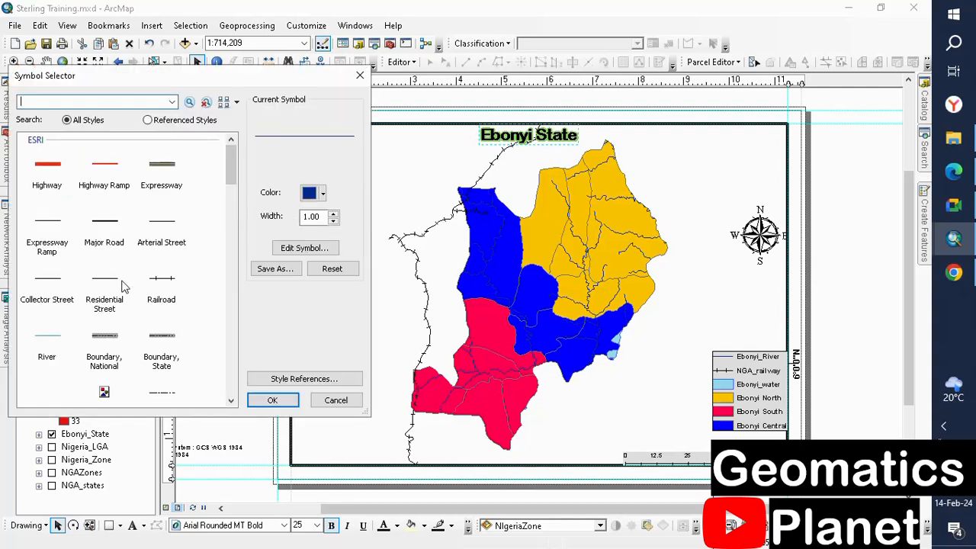
pyautogui.scroll(-5, 114, 305)
pyautogui.click(55, 223)
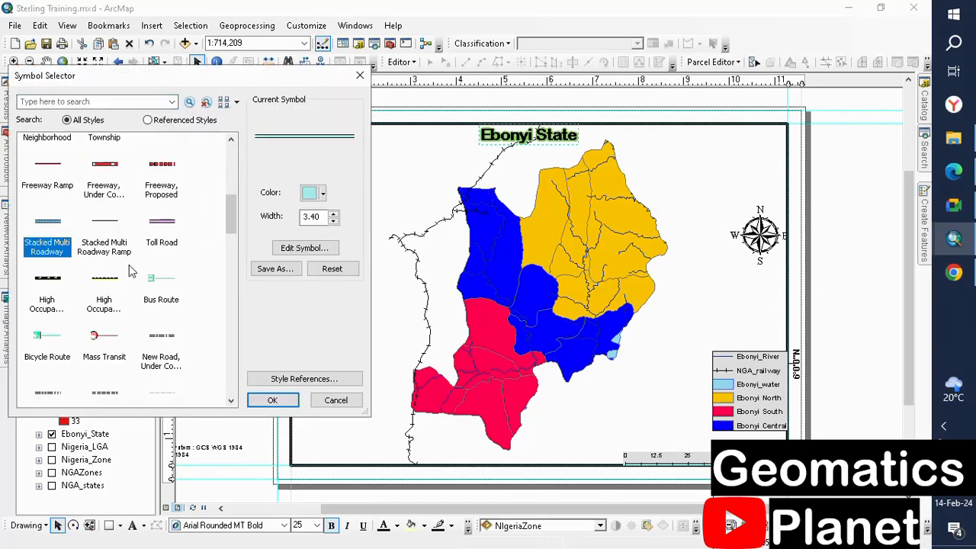
pyautogui.click(272, 399)
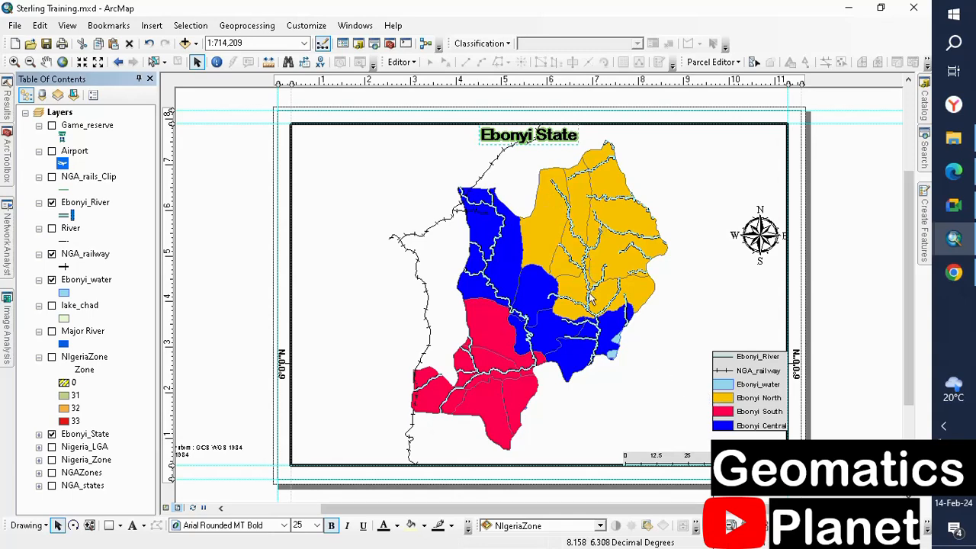
# Step: Label the features of the Ebonyi_State layer with their names
pyautogui.rightClick(81, 436)
pyautogui.click(102, 288)
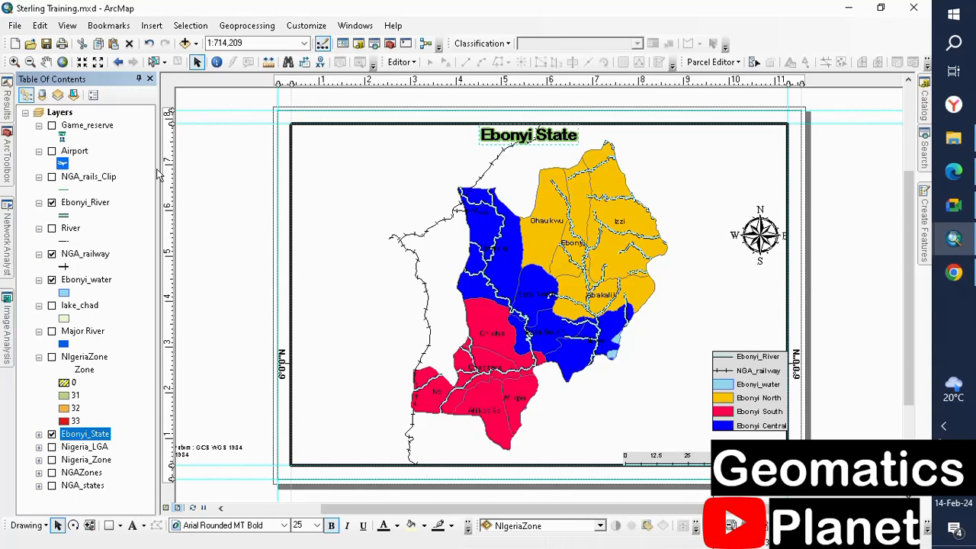
# Step: Set the data frame graticule's X and Y axis intervals to 0 degrees 40 minutes and apply the change
pyautogui.rightClick(61, 113)
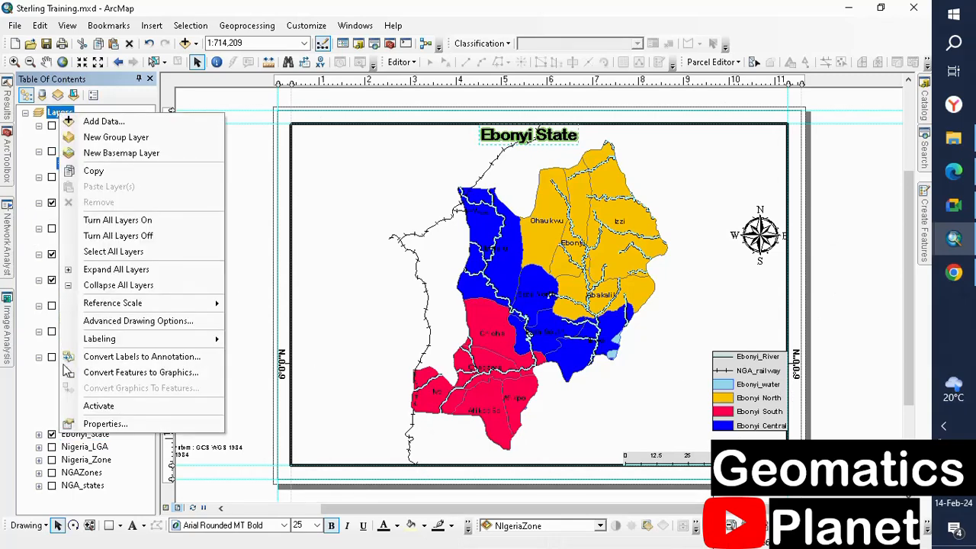
pyautogui.click(90, 424)
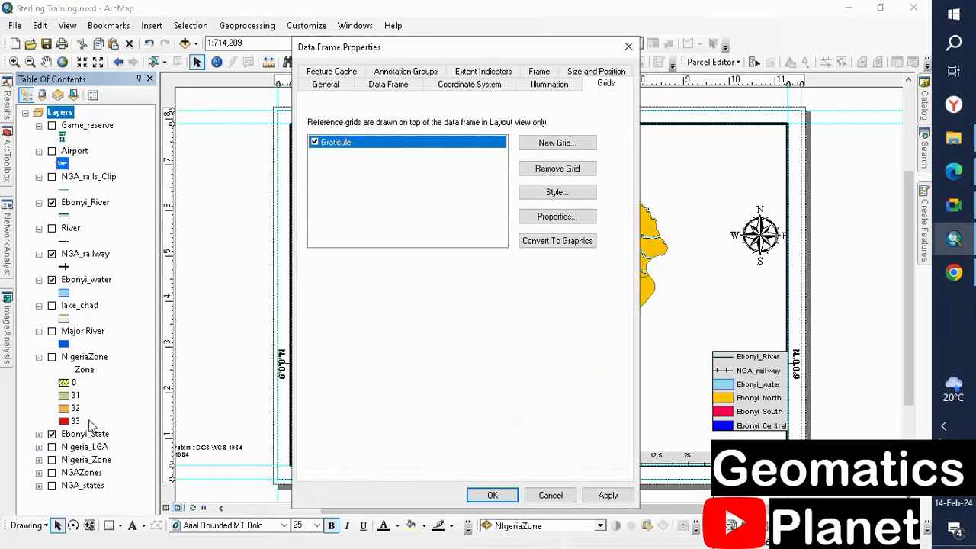
pyautogui.click(564, 221)
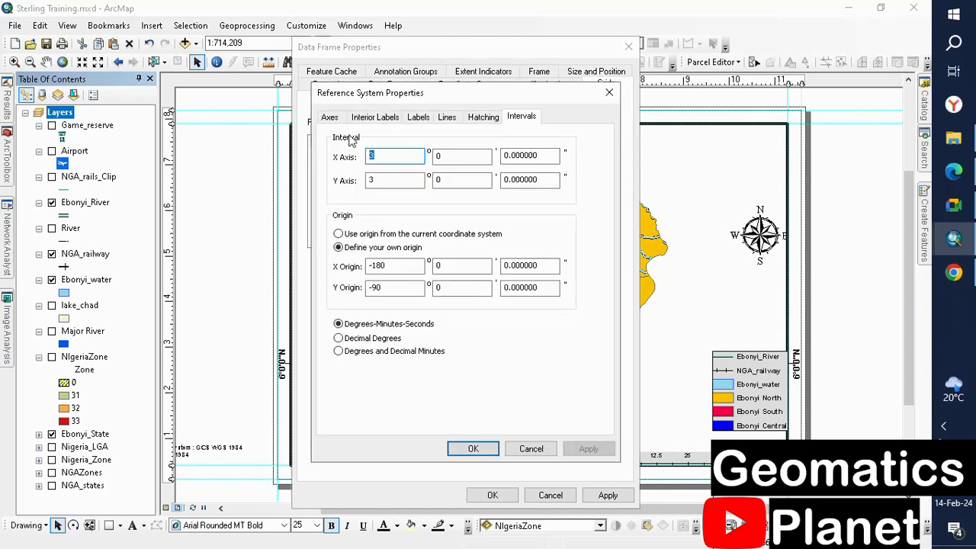
pyautogui.click(461, 155)
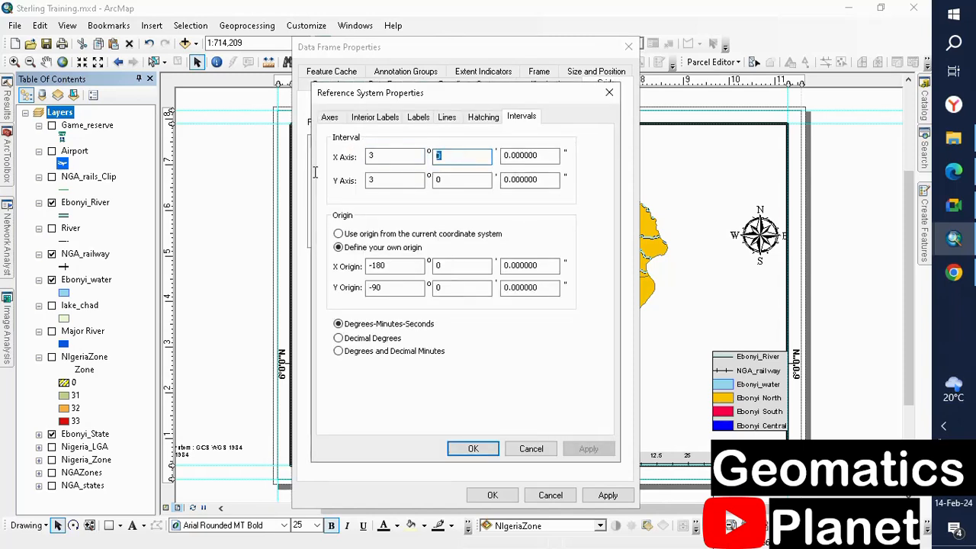
pyautogui.write('4')
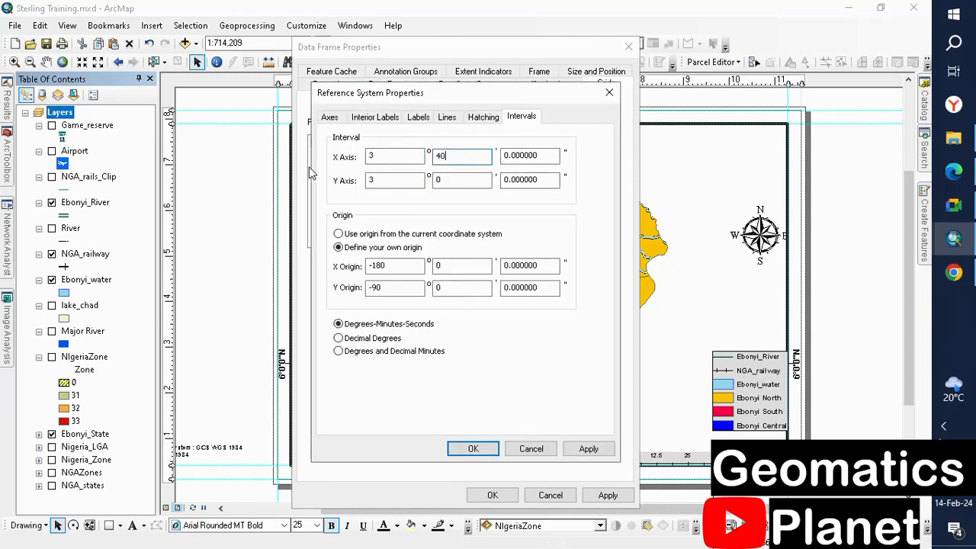
pyautogui.click(448, 178)
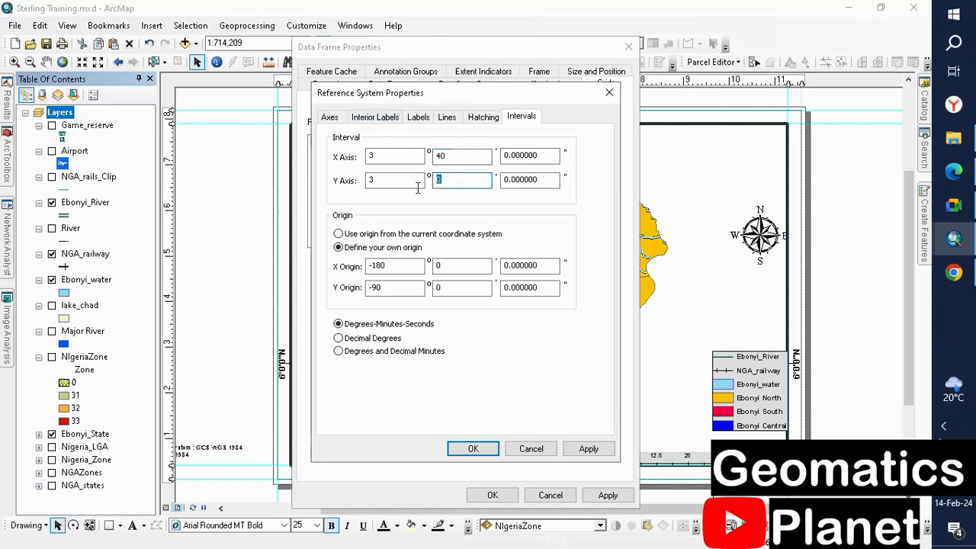
pyautogui.write('40')
pyautogui.click(385, 157)
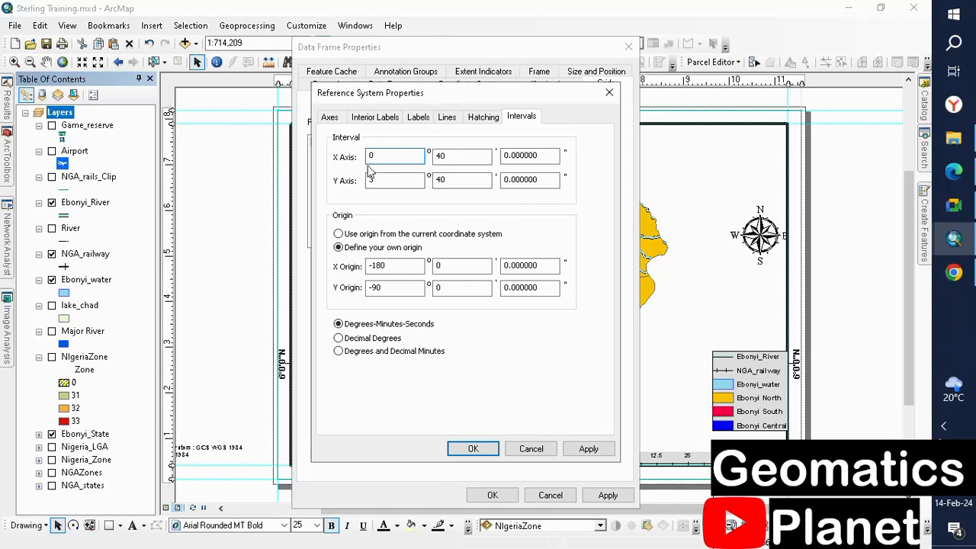
pyautogui.click(368, 180)
pyautogui.write('0')
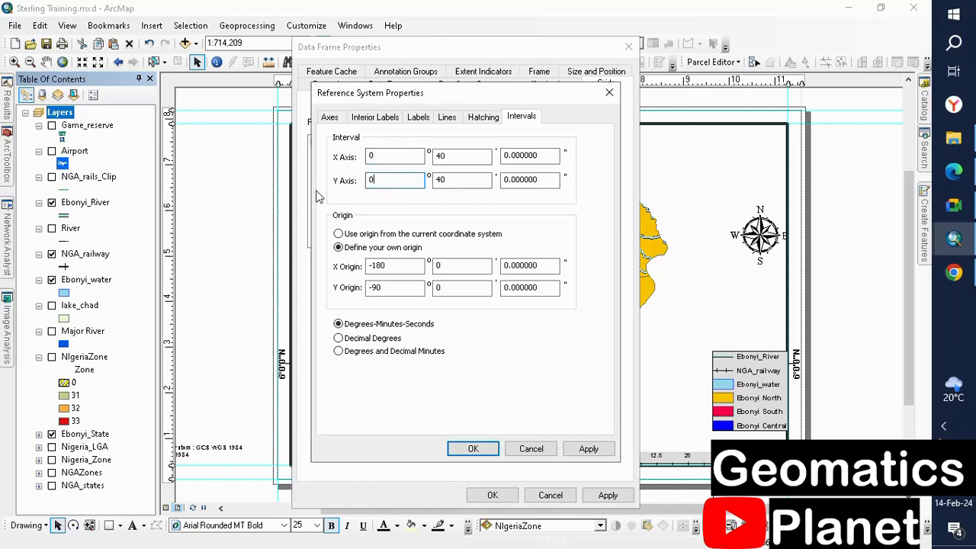
pyautogui.click(472, 448)
pyautogui.click(610, 495)
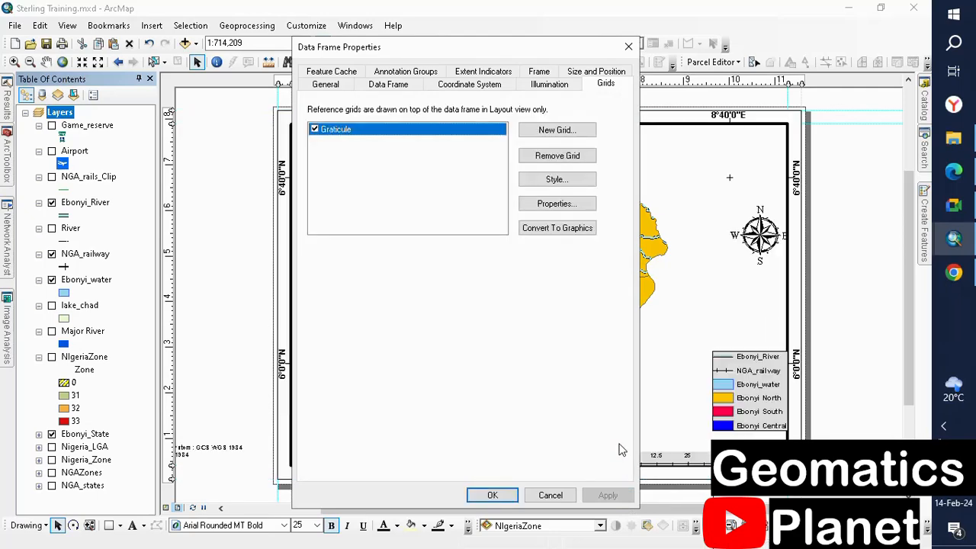
# Step: Accept the data frame's graticule settings and return to the layout
pyautogui.click(493, 495)
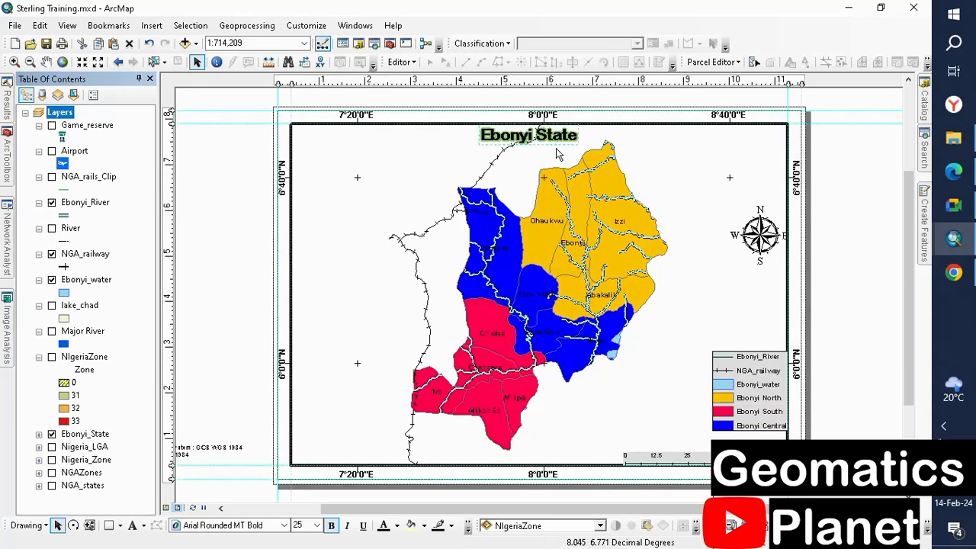
pyautogui.click(760, 383)
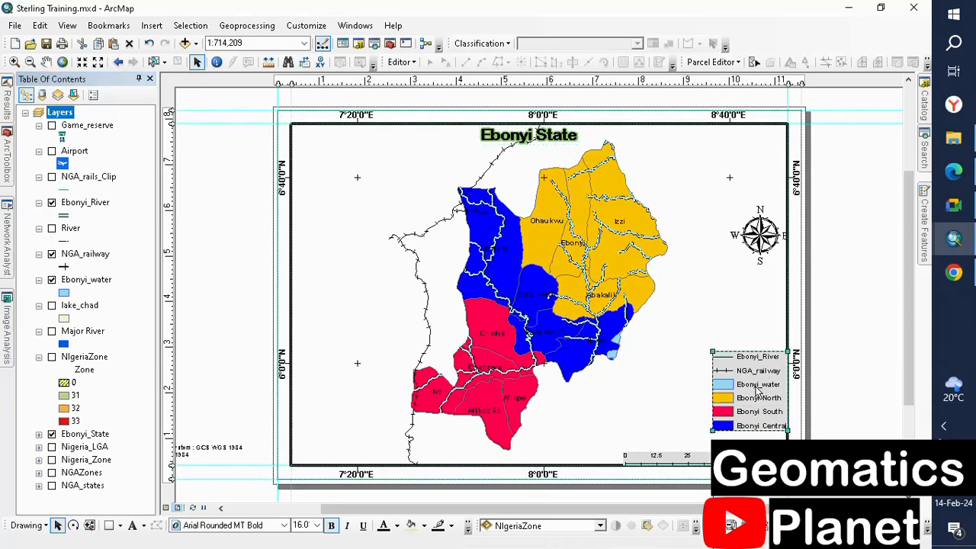
pyautogui.click(347, 526)
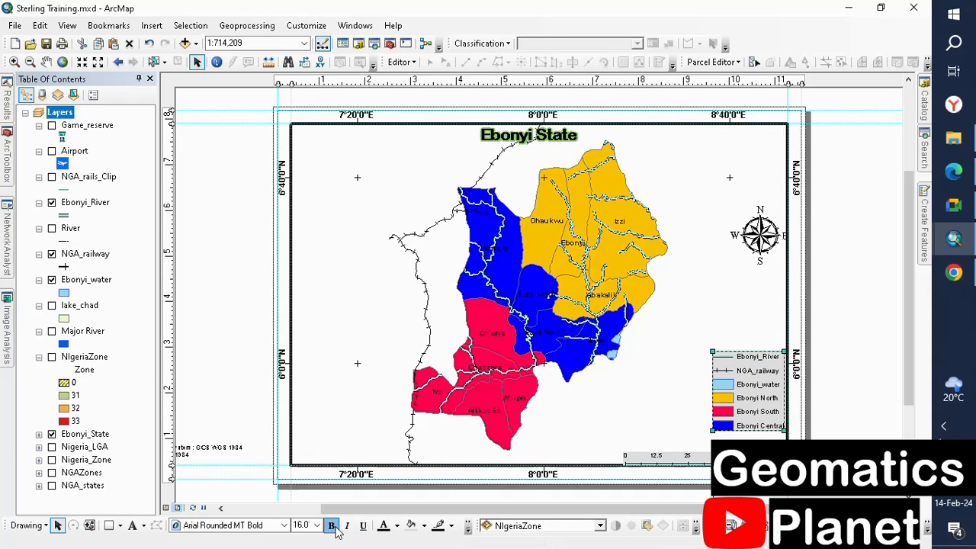
pyautogui.click(331, 525)
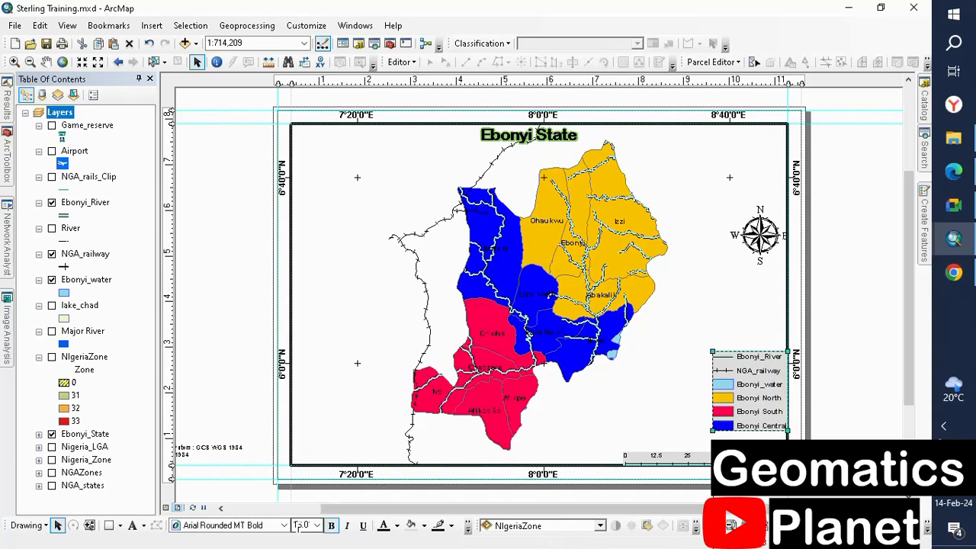
# Step: Move the Ebonyi_water item to the end of the layout legend's item list
pyautogui.scroll(-2, 762, 404)
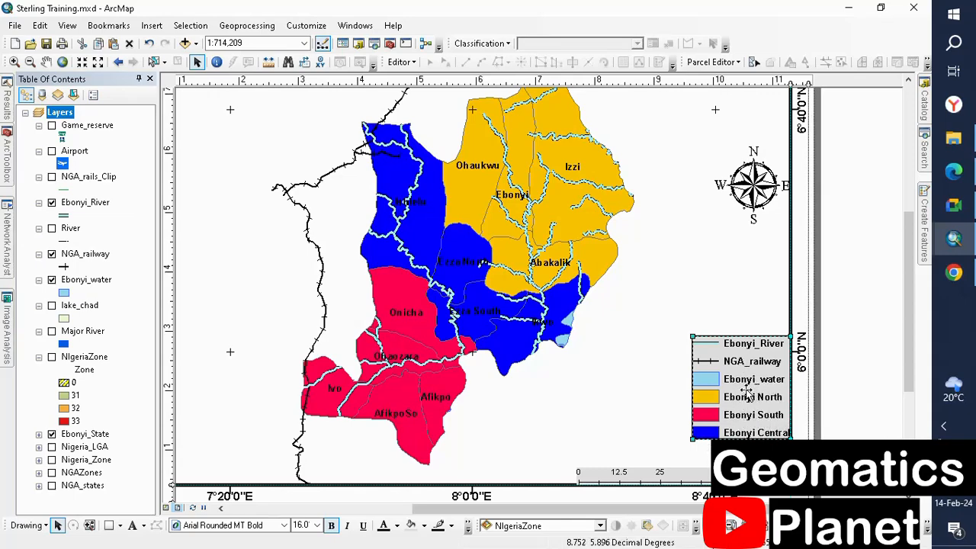
pyautogui.rightClick(739, 388)
pyautogui.click(756, 373)
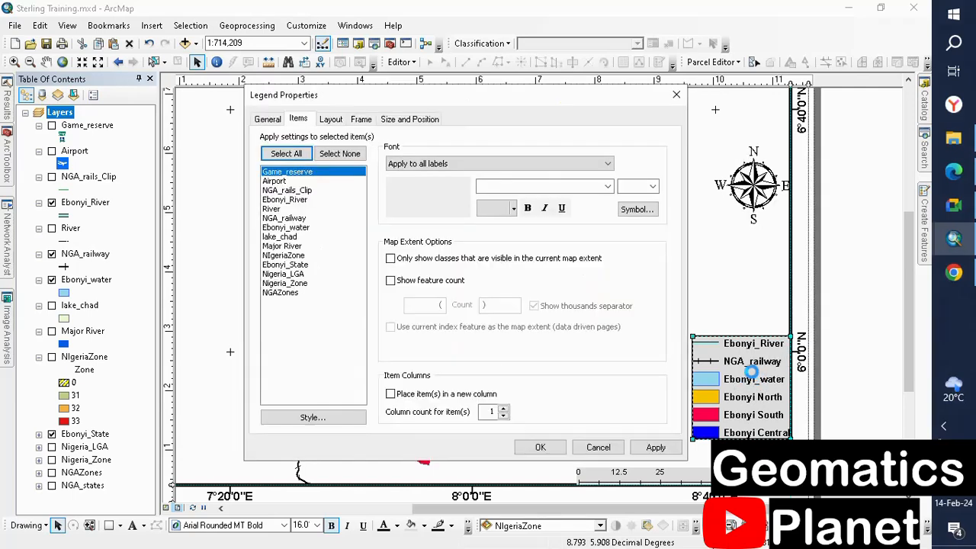
pyautogui.moveTo(628, 96); pyautogui.dragTo(576, 102)
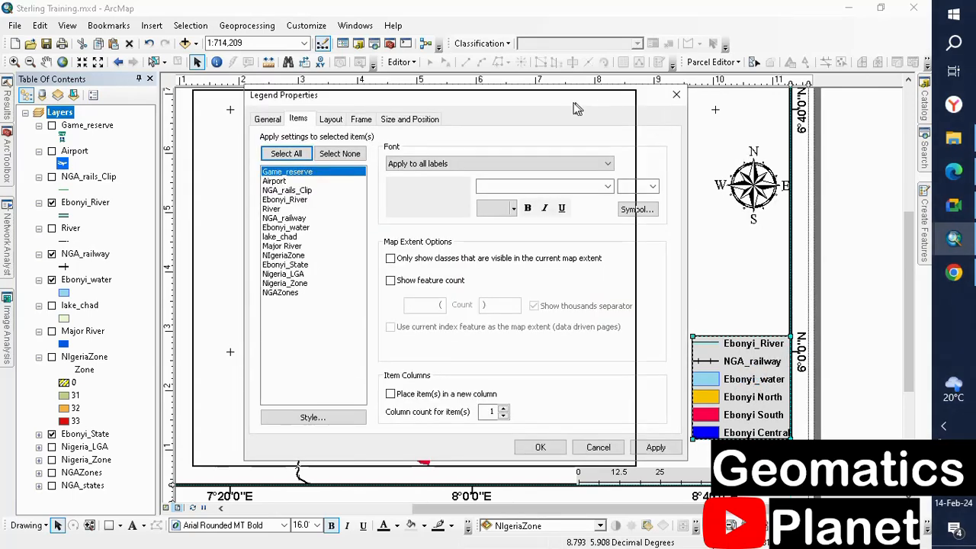
pyautogui.click(282, 126)
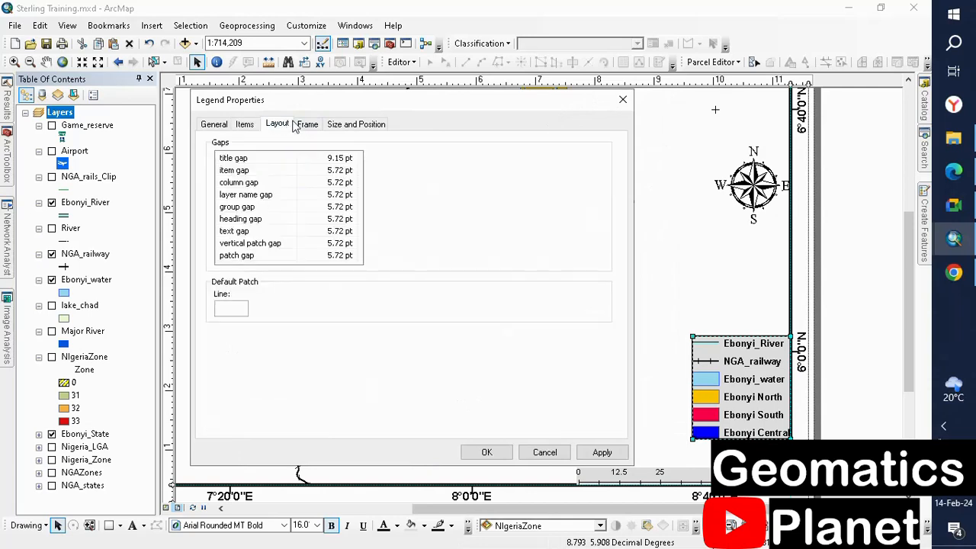
pyautogui.click(307, 125)
pyautogui.click(340, 127)
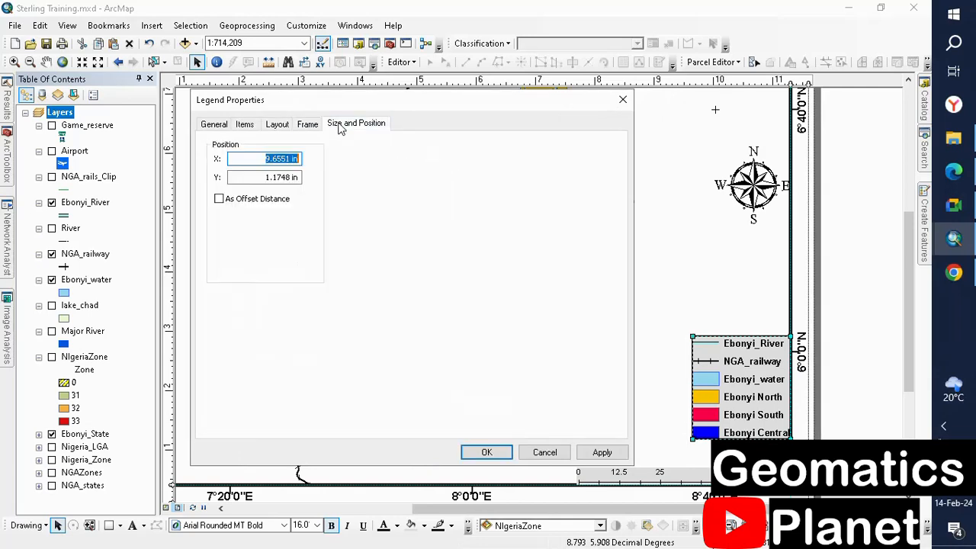
pyautogui.click(217, 125)
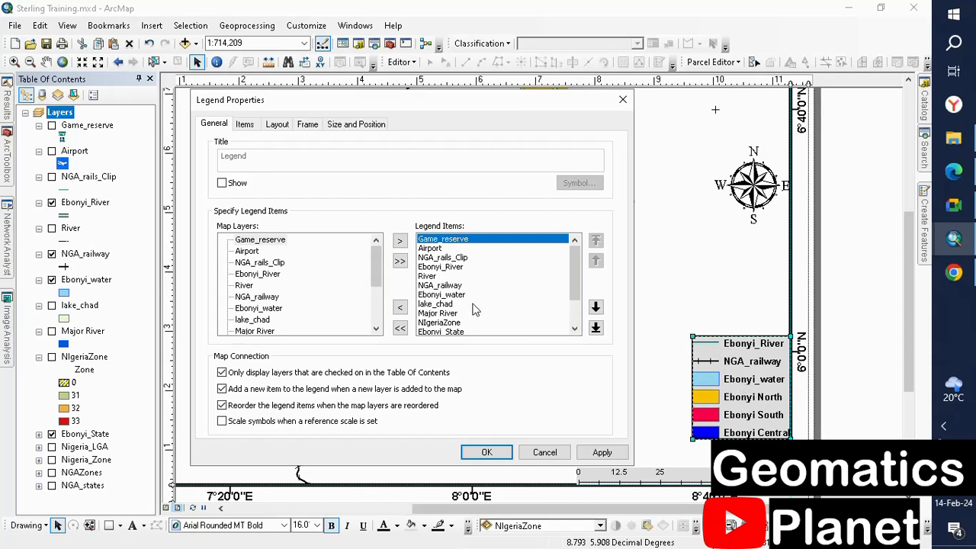
pyautogui.scroll(-2, 469, 328)
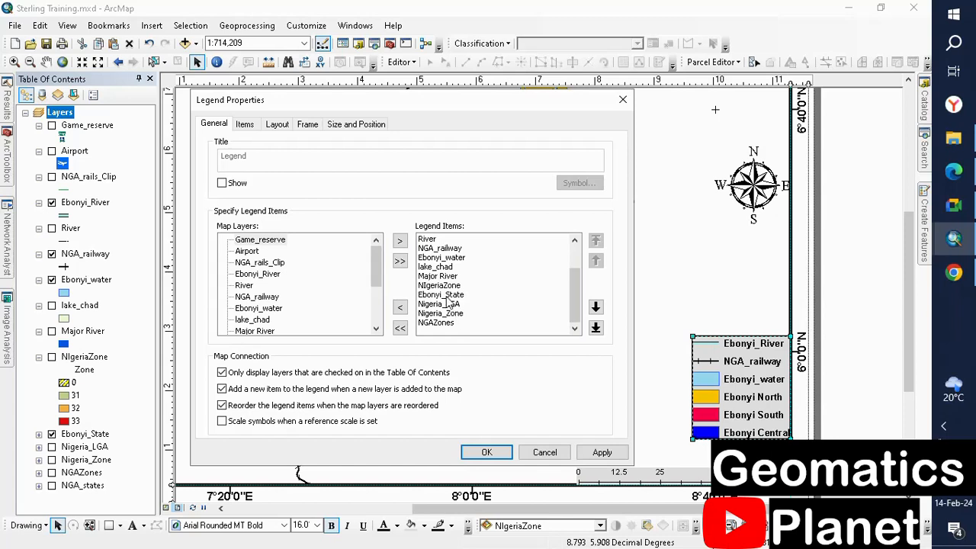
pyautogui.click(444, 258)
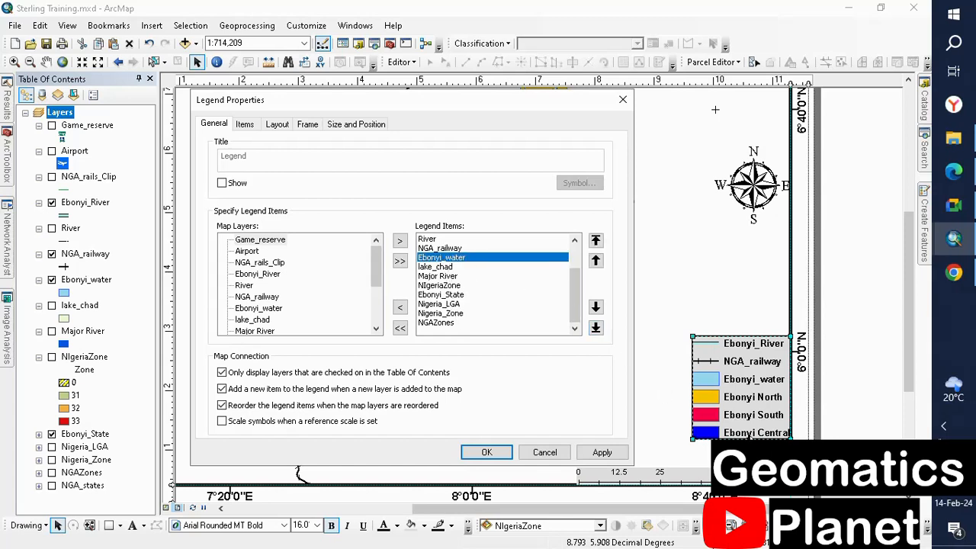
pyautogui.click(595, 326)
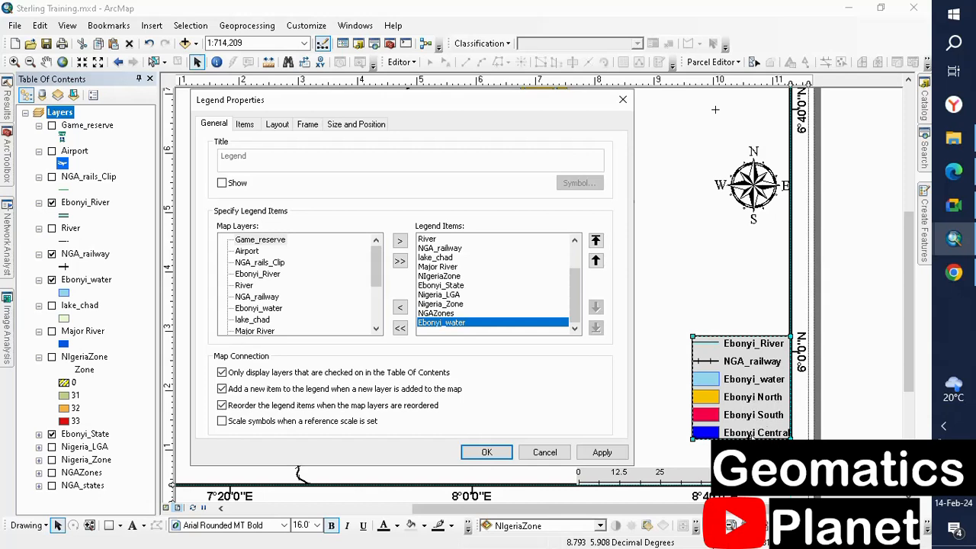
pyautogui.scroll(2, 450, 292)
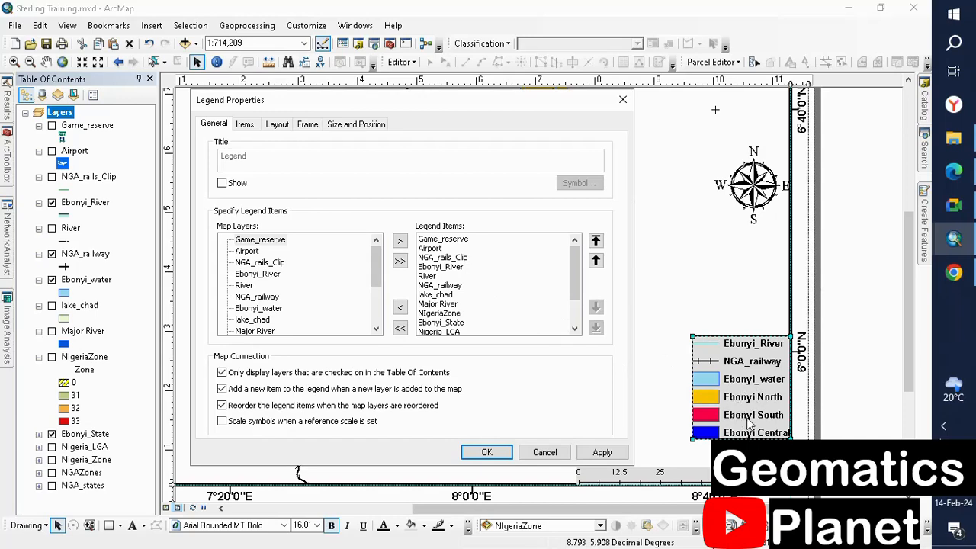
pyautogui.click(485, 452)
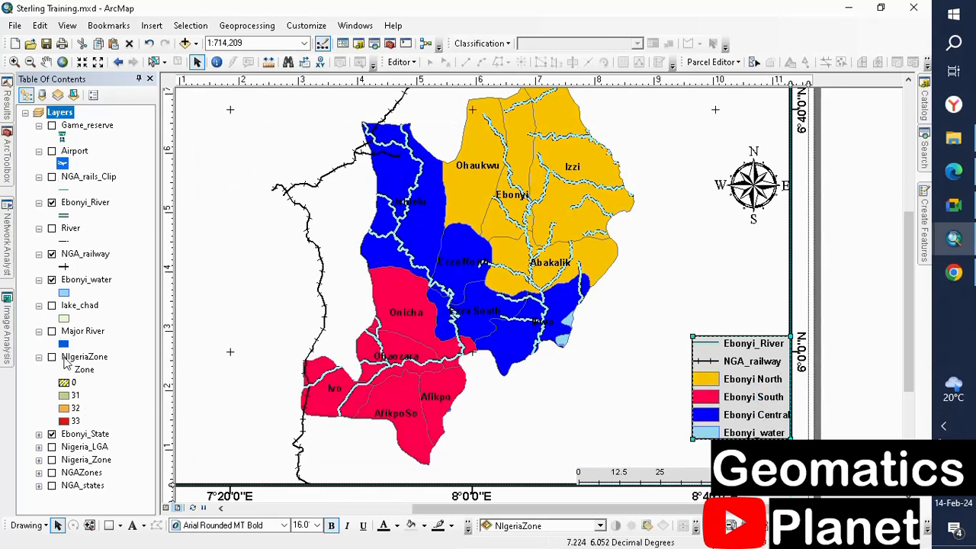
# Step: Move the Ebonyi Central category to the top of the Ebonyi_State layer's unique values symbology, above Ebonyi North and Ebonyi South
pyautogui.rightClick(84, 433)
pyautogui.click(175, 425)
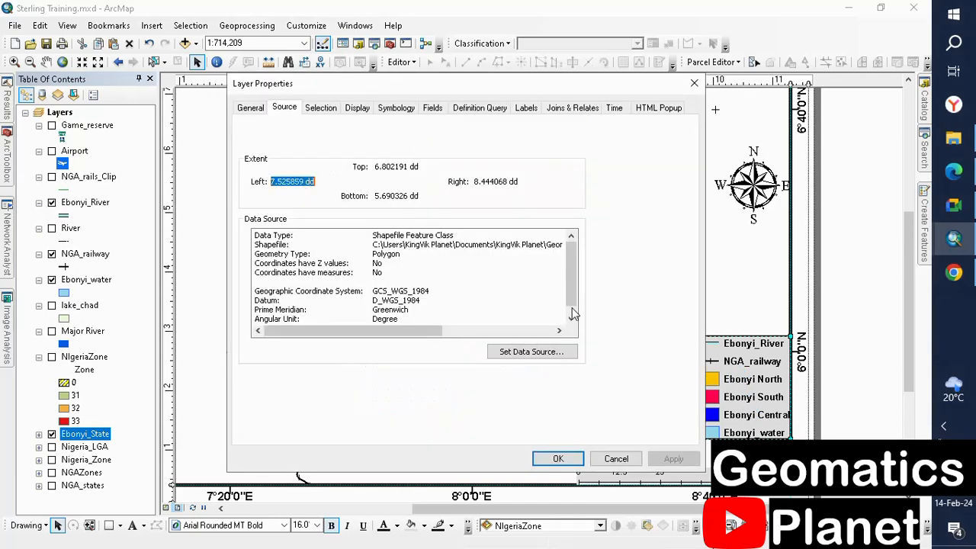
pyautogui.click(396, 108)
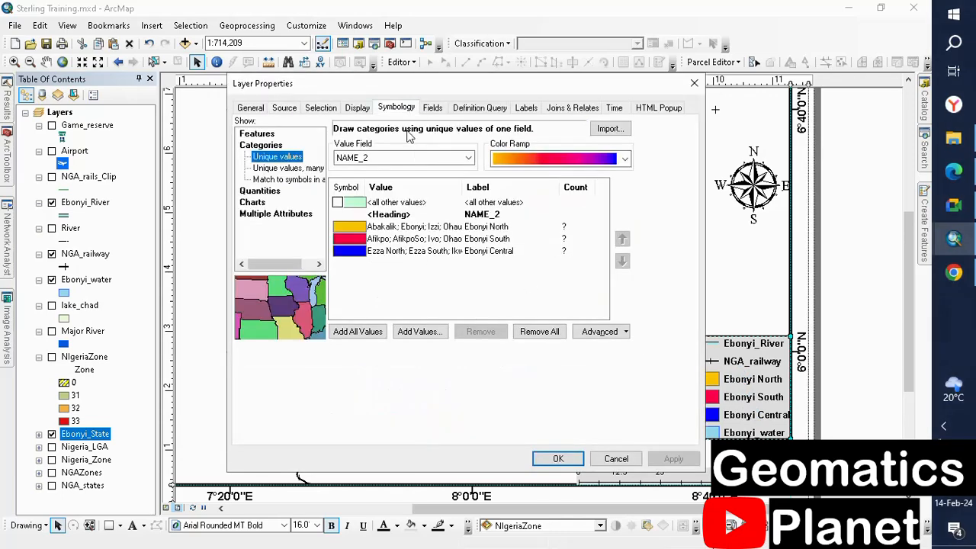
pyautogui.click(468, 250)
pyautogui.click(622, 240)
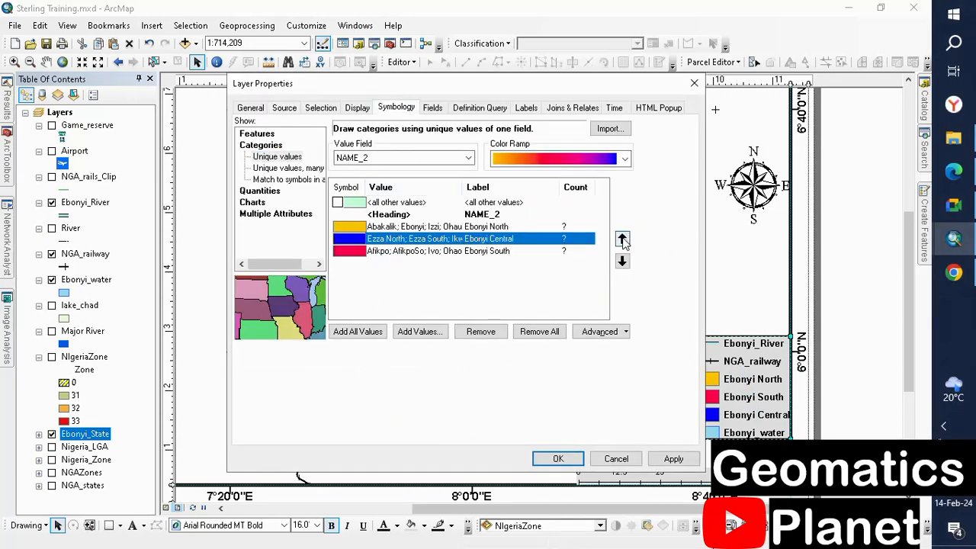
pyautogui.click(622, 240)
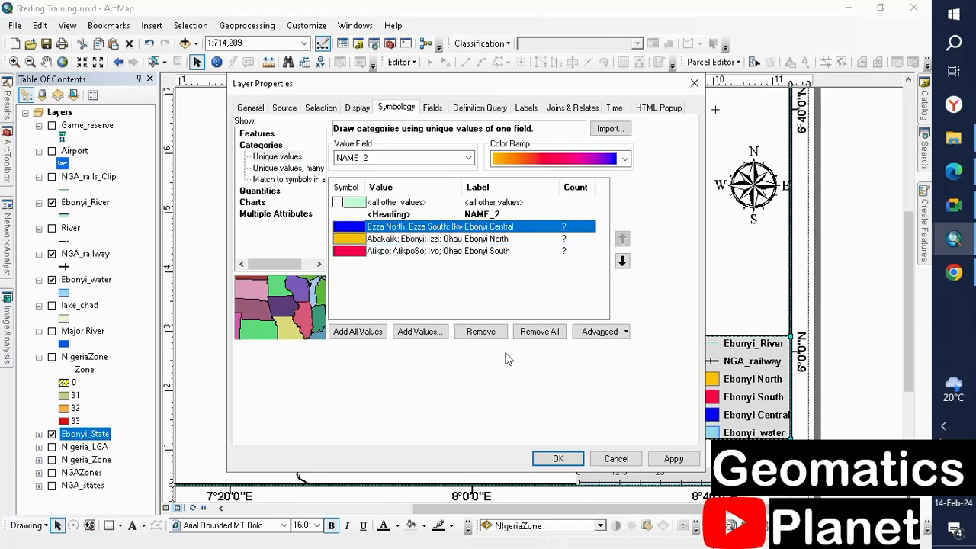
pyautogui.click(558, 459)
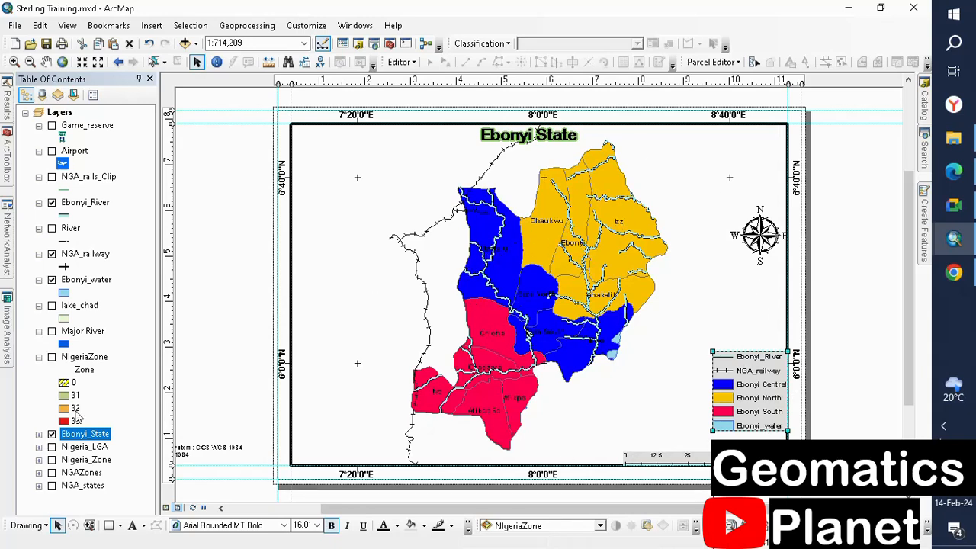
# Step: Add a halo mask to the text symbol of the Ebonyi_State layer's labels
pyautogui.rightClick(83, 440)
pyautogui.click(99, 423)
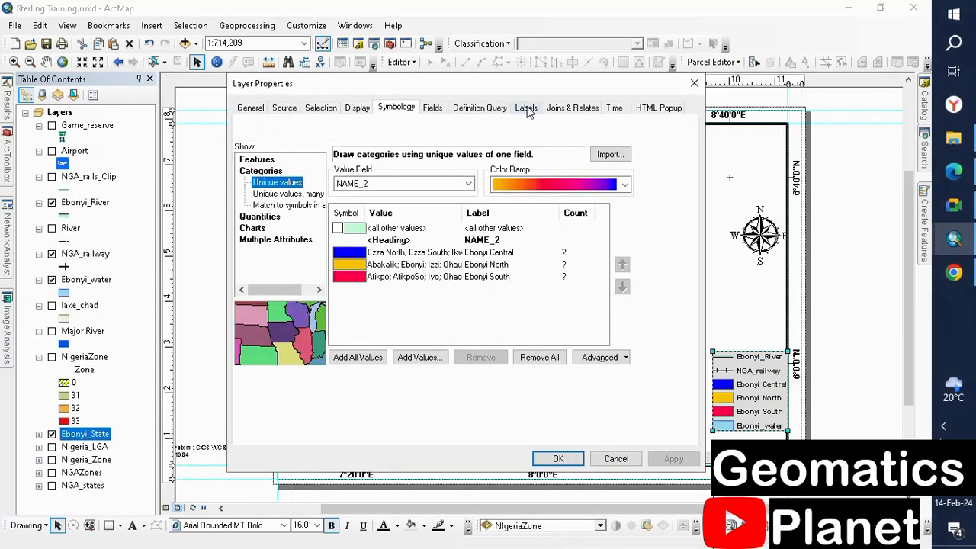
pyautogui.click(522, 109)
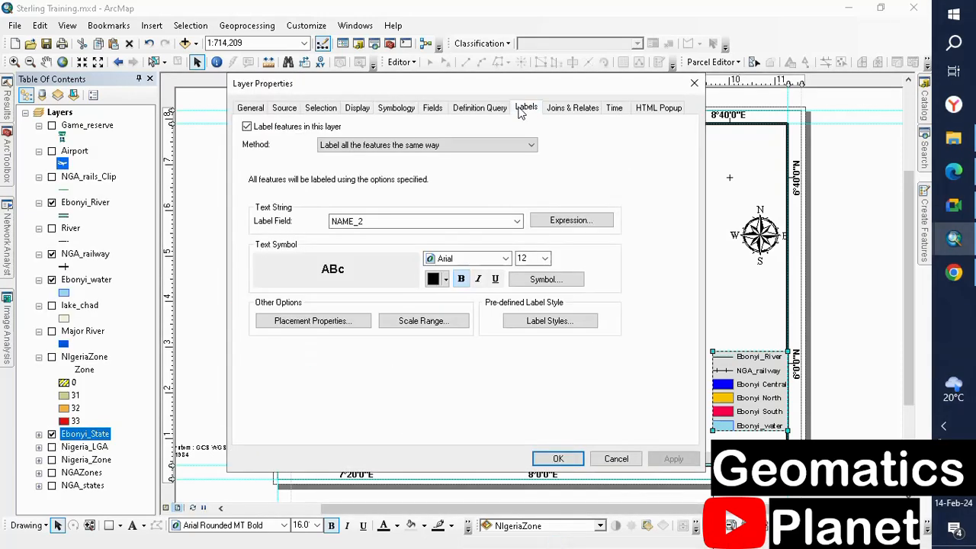
pyautogui.click(524, 281)
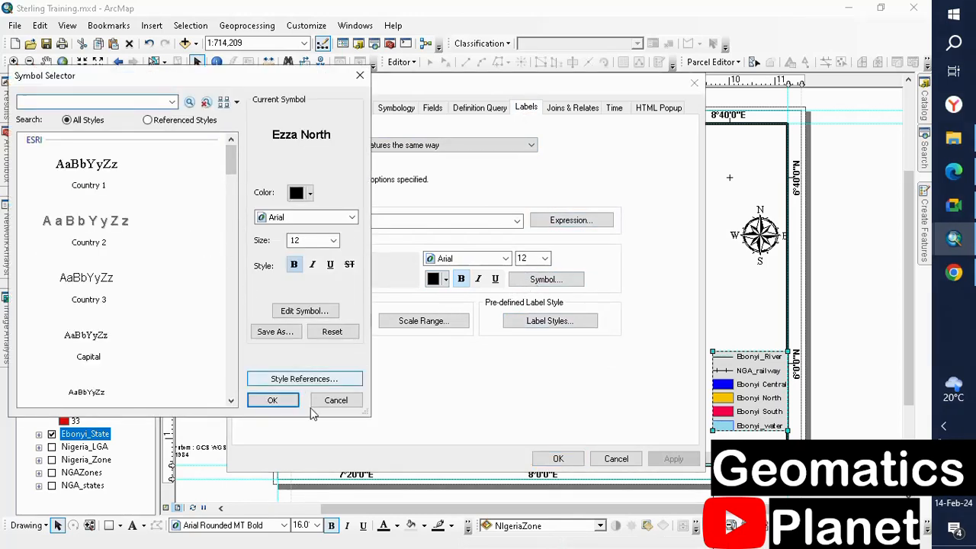
pyautogui.click(297, 314)
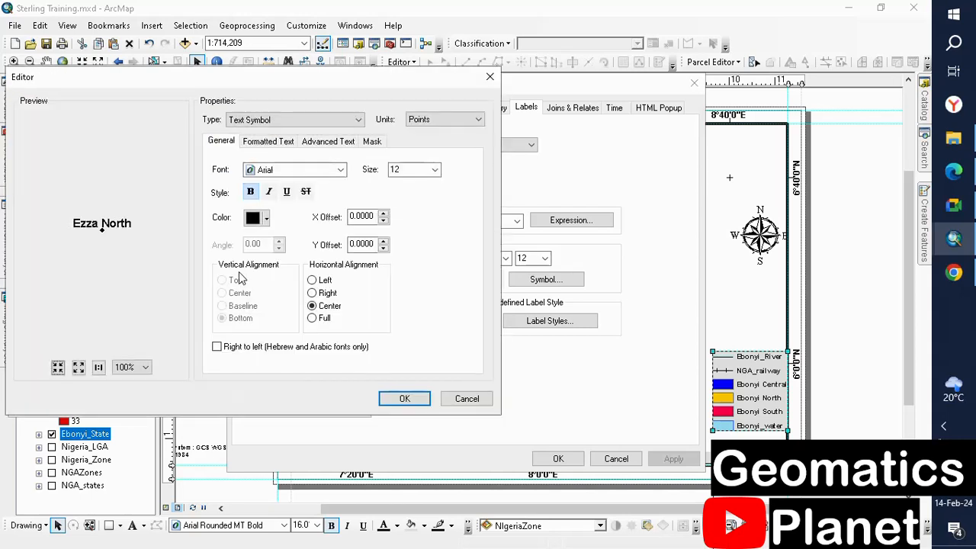
pyautogui.click(371, 143)
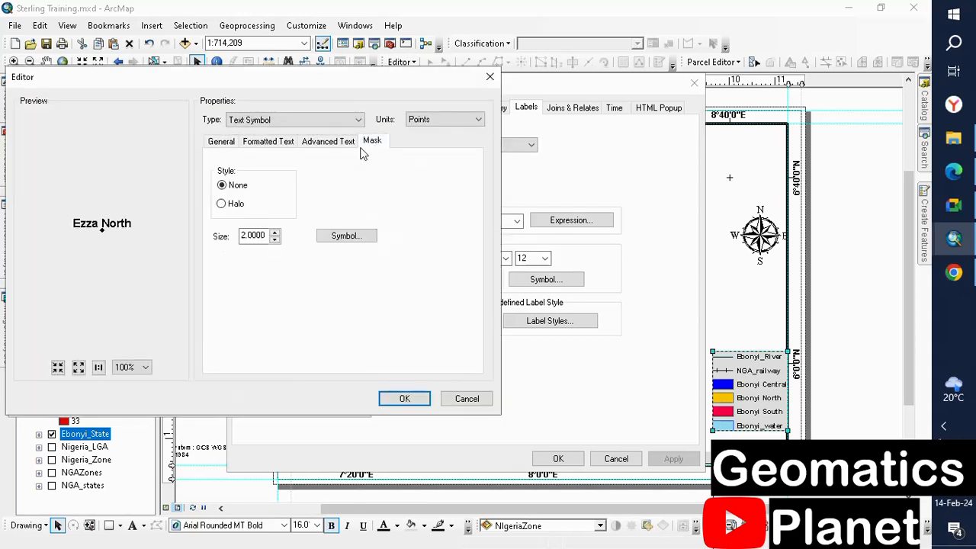
pyautogui.click(229, 205)
pyautogui.click(404, 399)
pyautogui.click(271, 402)
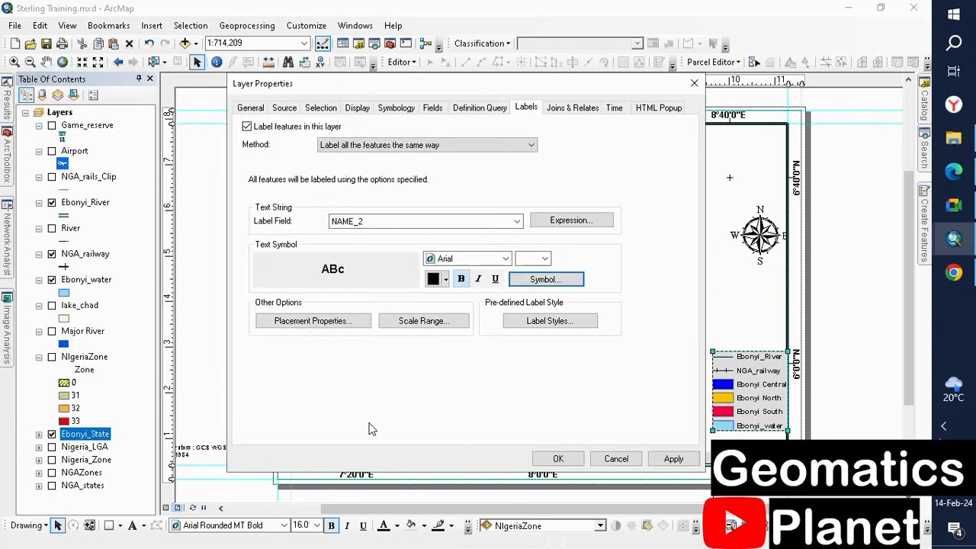
pyautogui.click(562, 459)
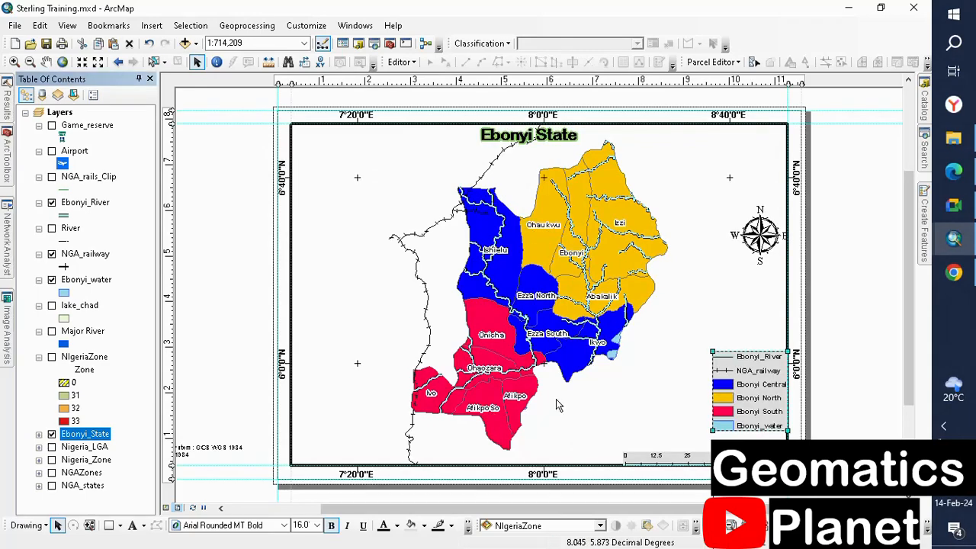
# Step: Export the map layout to the Map folder as a PDF named Ebonyi_State_14Feb2024
pyautogui.click(15, 25)
pyautogui.click(90, 242)
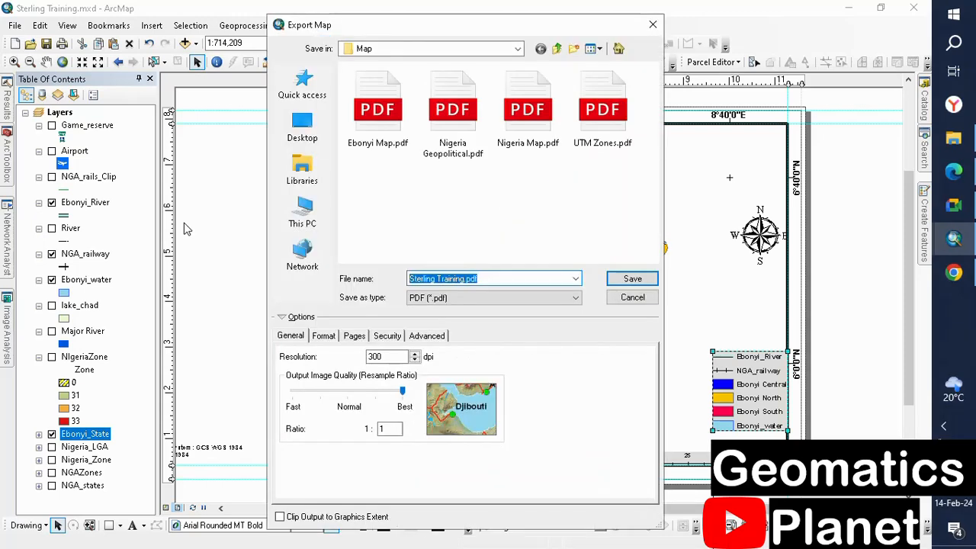
pyautogui.moveTo(496, 278); pyautogui.dragTo(333, 264)
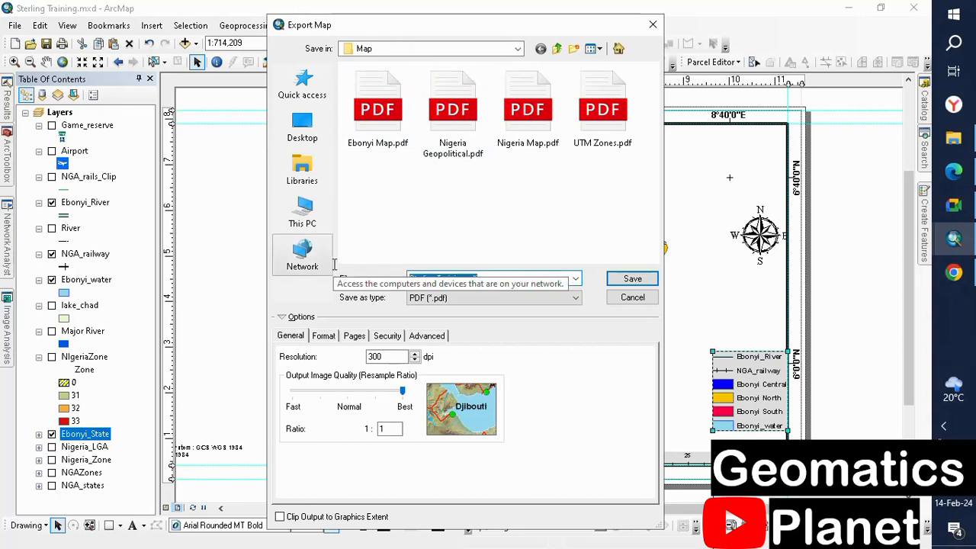
pyautogui.write('En')
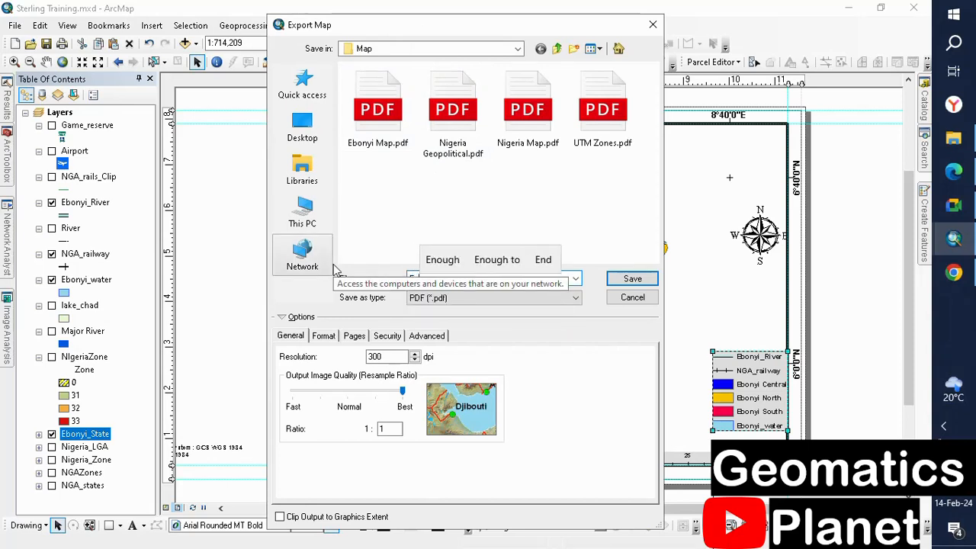
pyautogui.press('BackSpace')
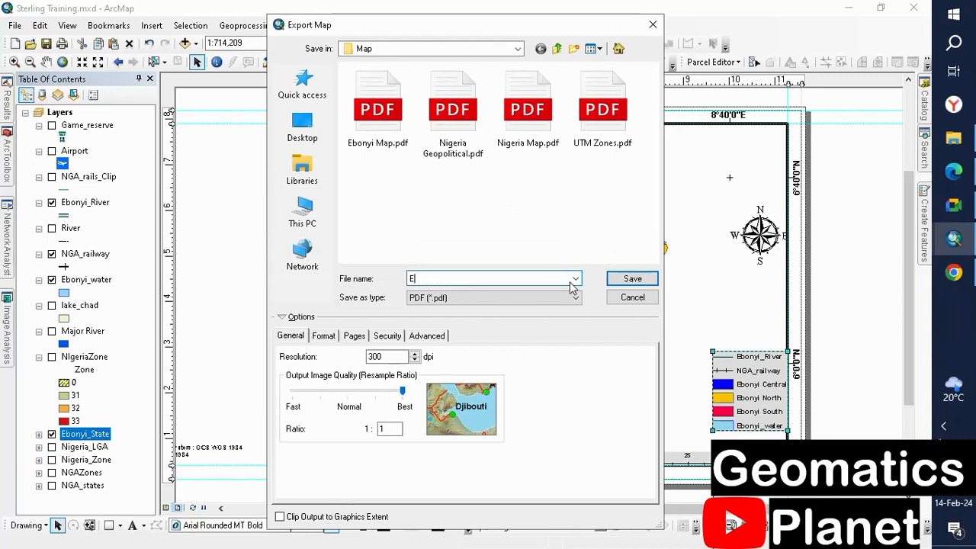
pyautogui.write('bom')
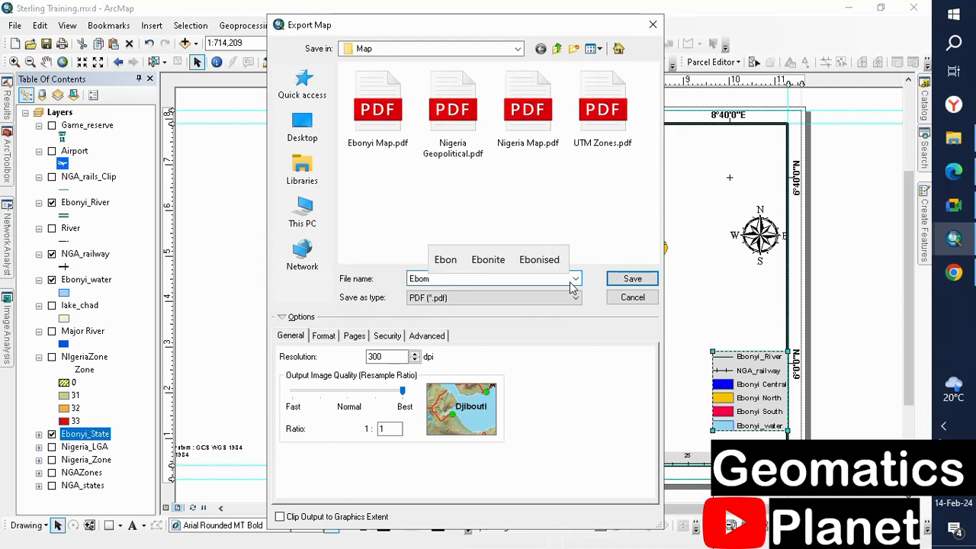
pyautogui.press('BackSpace')
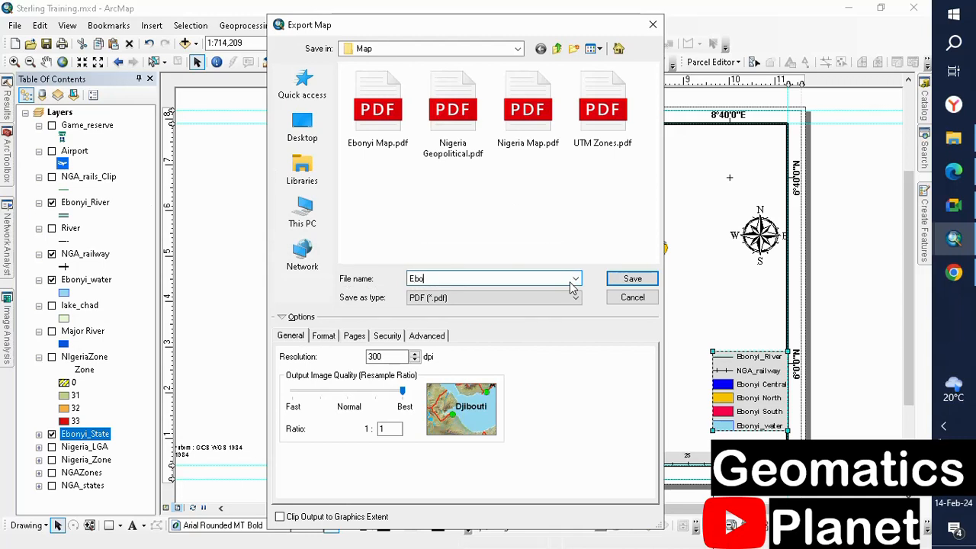
pyautogui.write('n')
pyautogui.press('BackSpace')
pyautogui.write('nyi')
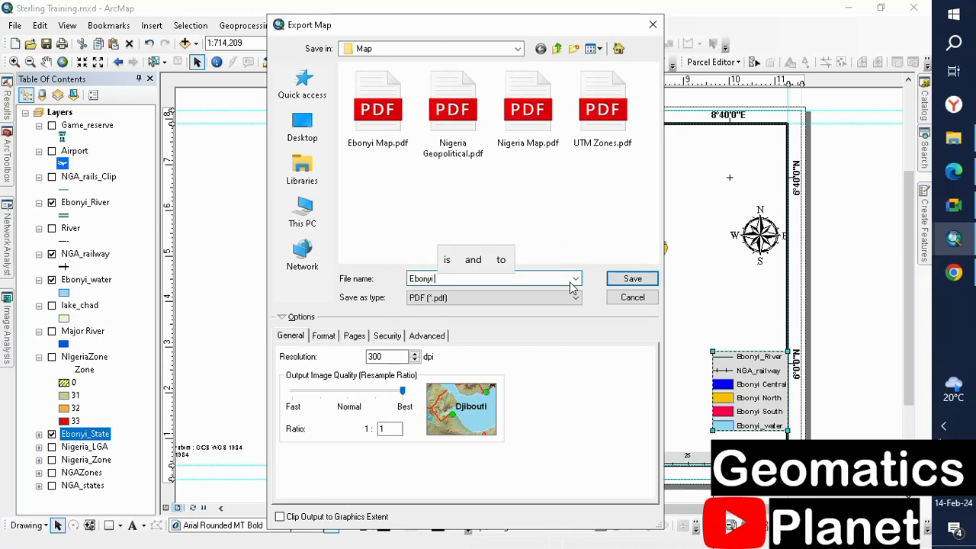
pyautogui.write('_Sta')
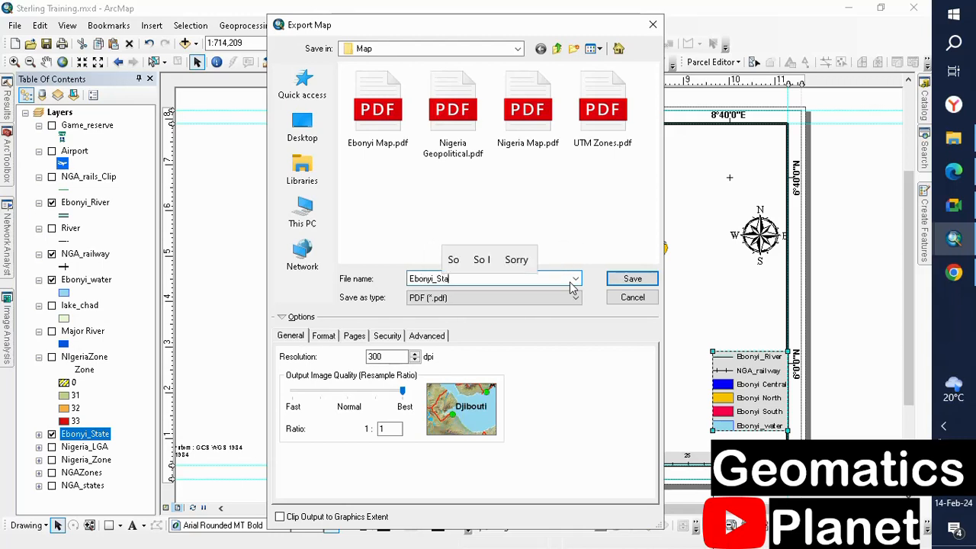
pyautogui.write('te')
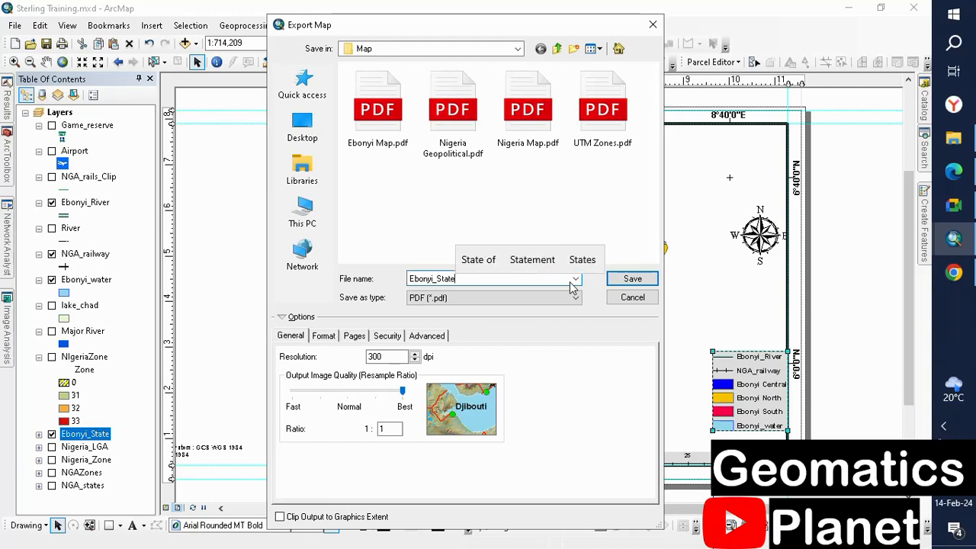
pyautogui.write('_14Feb2024')
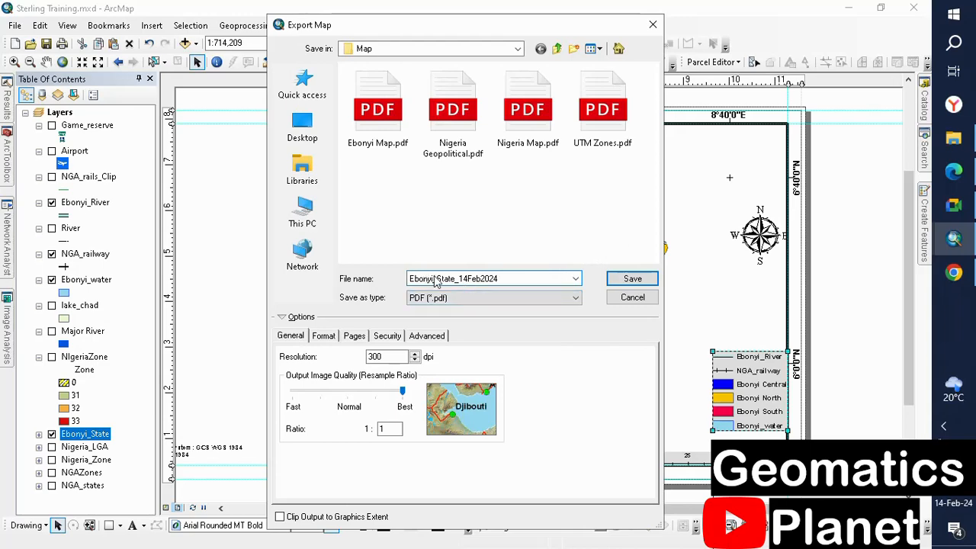
pyautogui.click(623, 279)
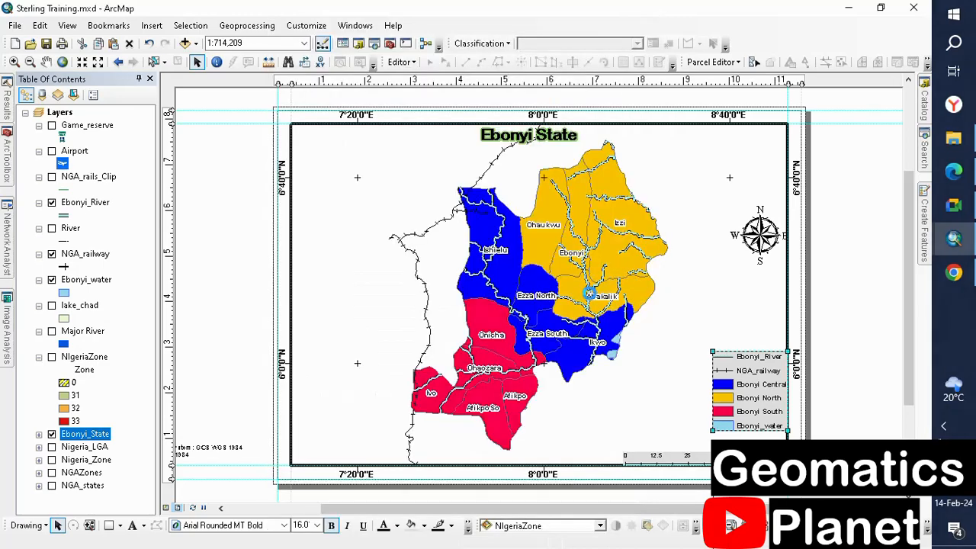
# Step: Switch to File Explorer and open Ebonyi_State_14Feb2024.pdf from the recent files
pyautogui.click(956, 174)
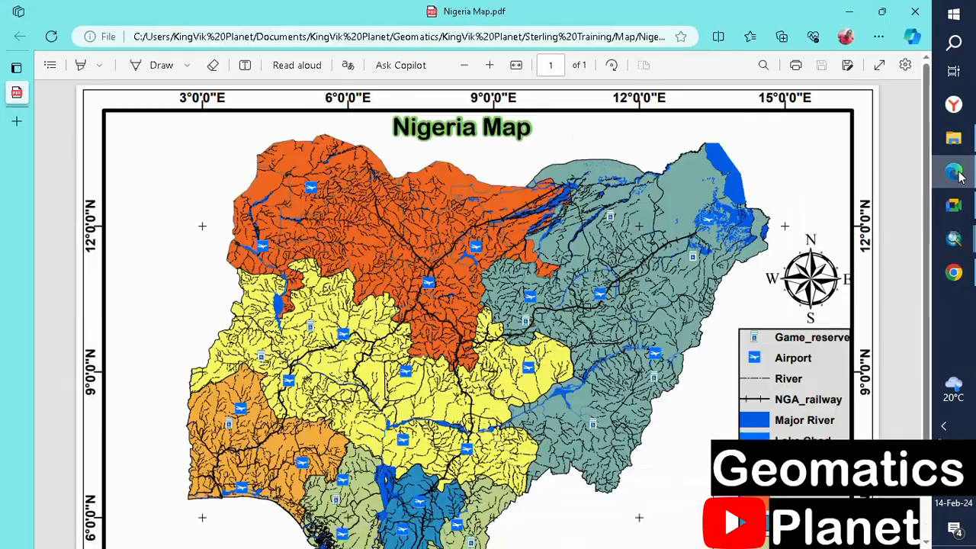
pyautogui.scroll(-3, 878, 204)
pyautogui.scroll(3, 878, 204)
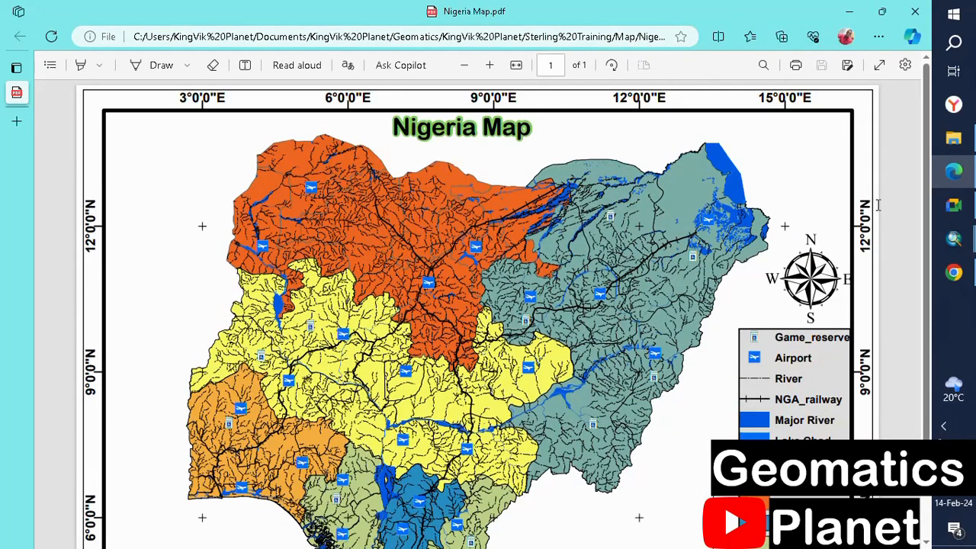
pyautogui.click(953, 138)
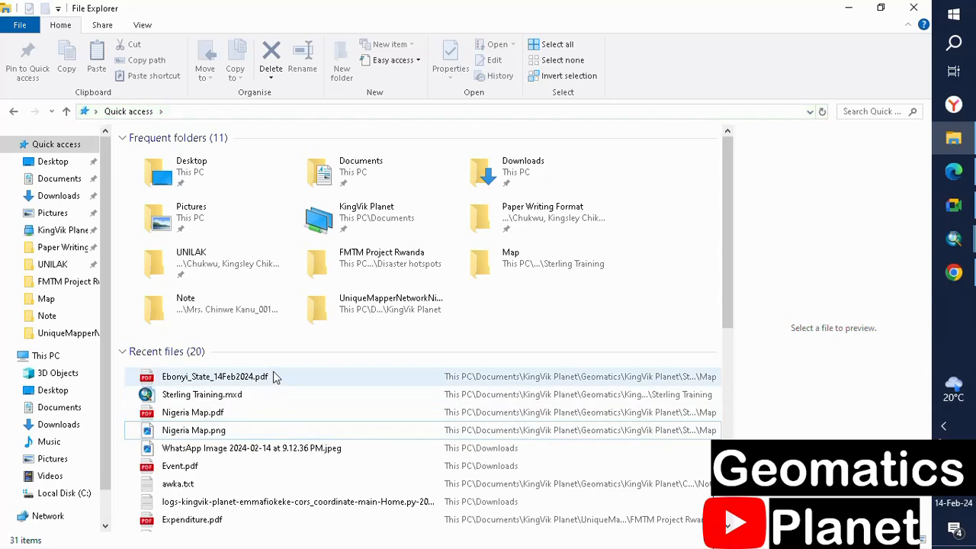
pyautogui.click(276, 379)
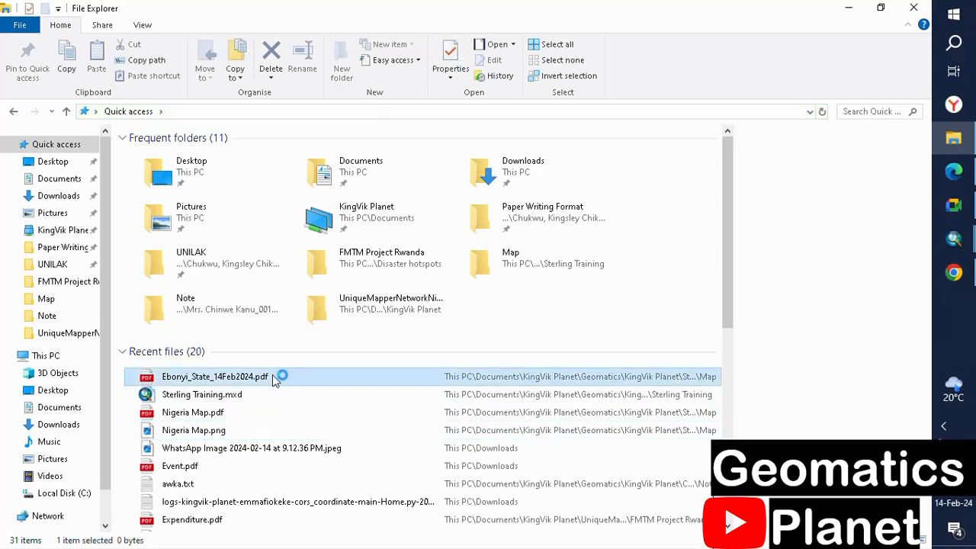
pyautogui.click(953, 241)
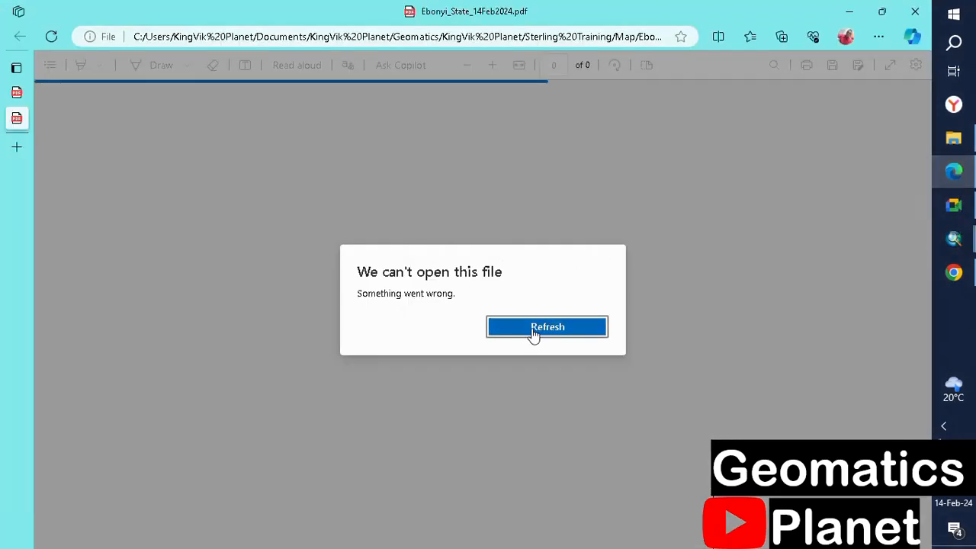
# Step: Reload Ebonyi_State_14Feb2024.pdf in the browser and look over the exported map from title to legend
pyautogui.click(545, 321)
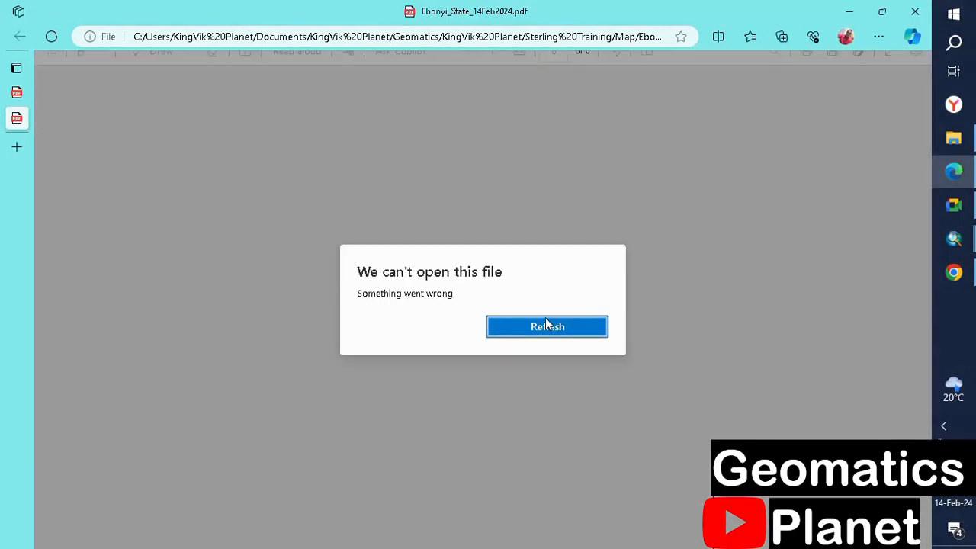
pyautogui.click(545, 326)
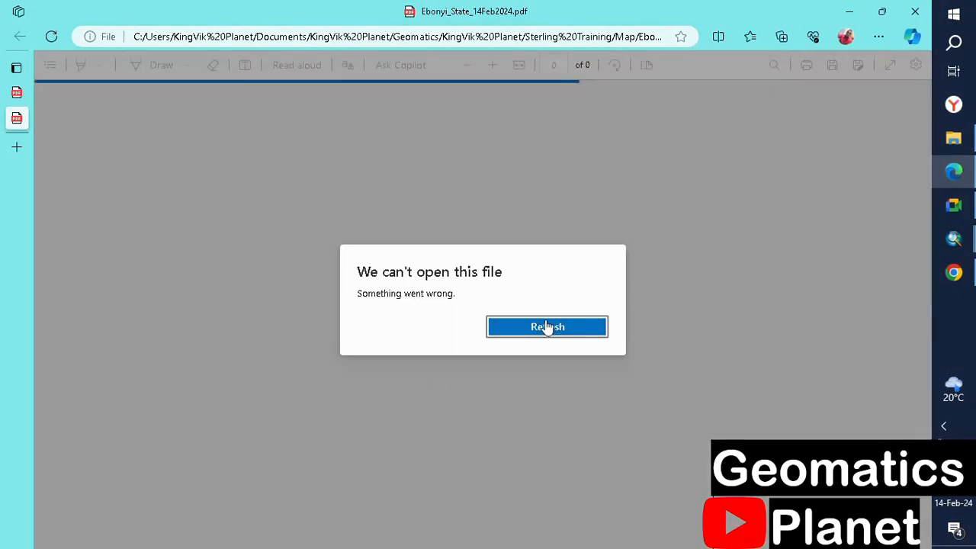
pyautogui.click(546, 327)
pyautogui.click(557, 326)
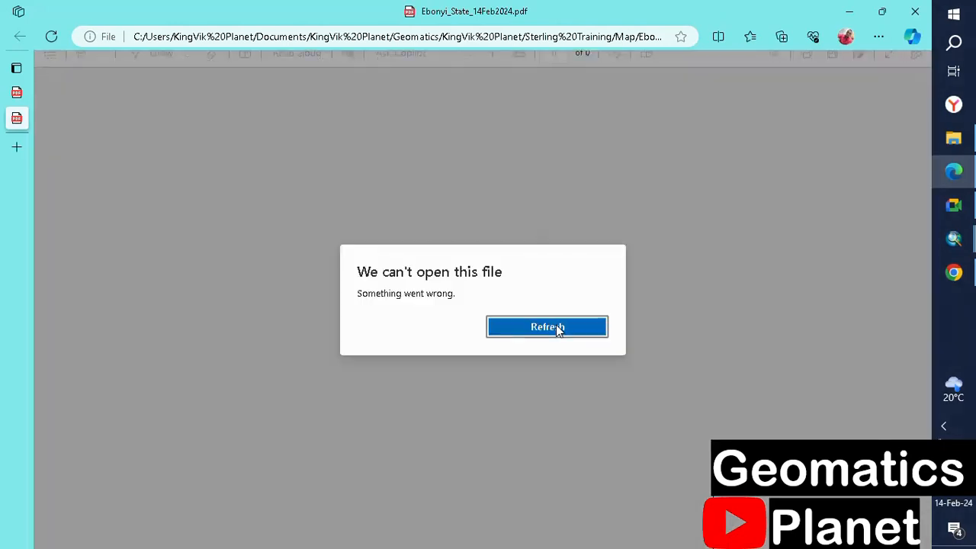
pyautogui.click(555, 331)
pyautogui.moveTo(956, 244)
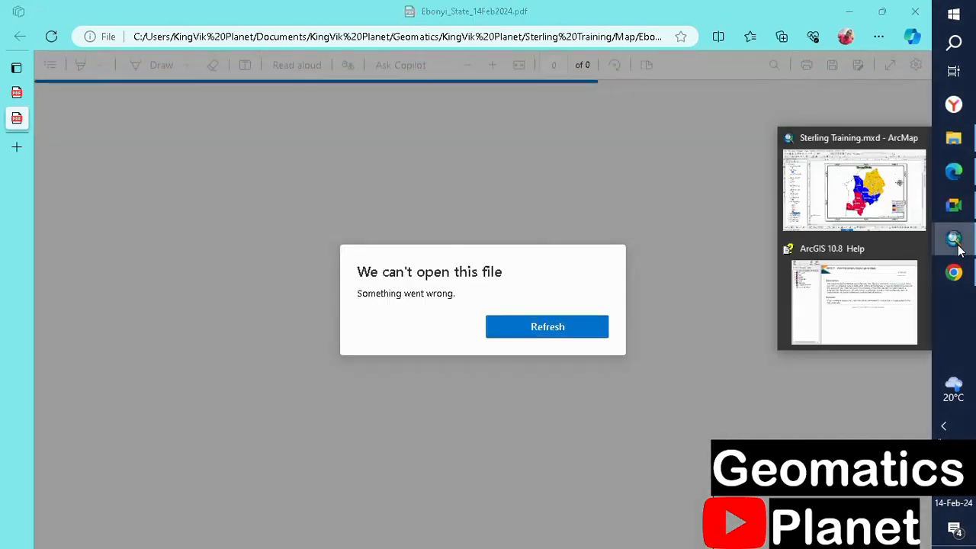
pyautogui.click(553, 331)
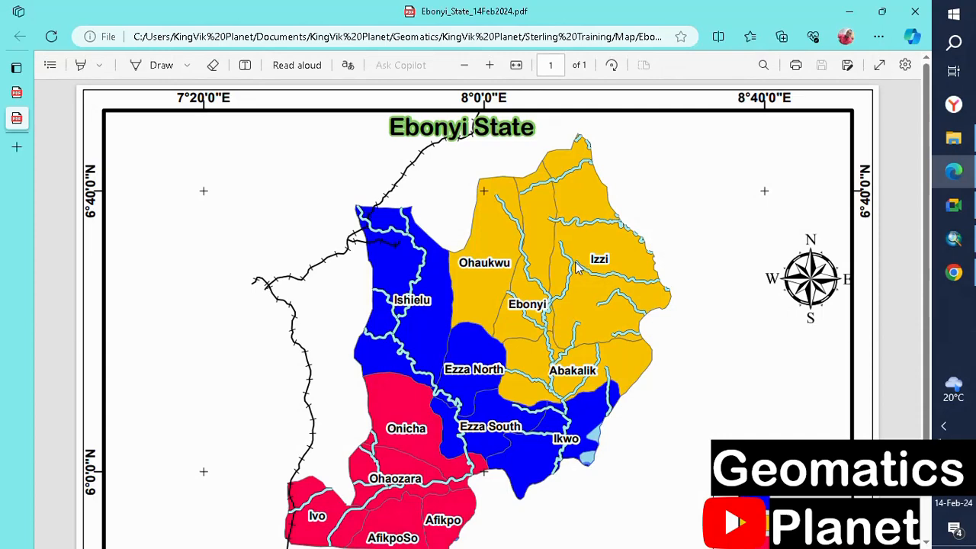
pyautogui.scroll(-2, 566, 257)
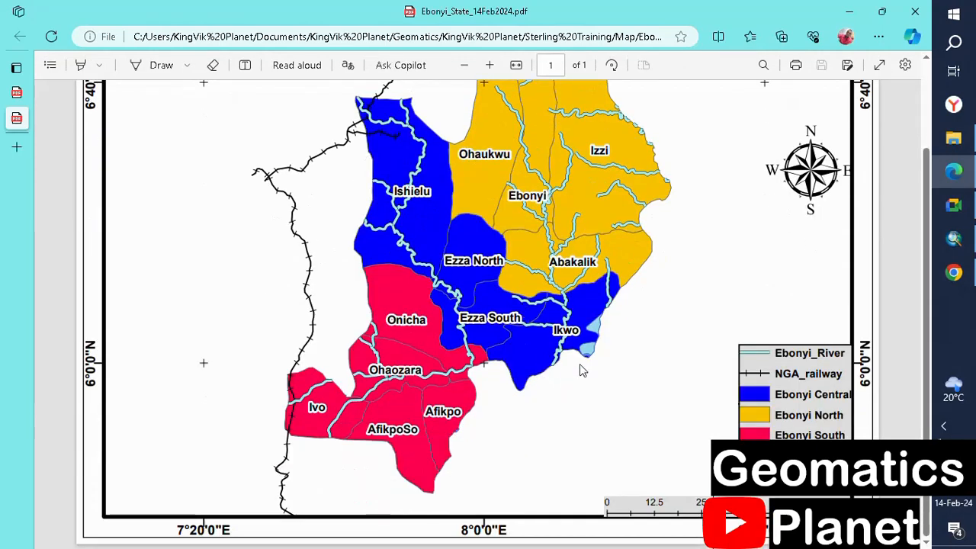
pyautogui.scroll(2, 579, 370)
pyautogui.scroll(-1, 654, 280)
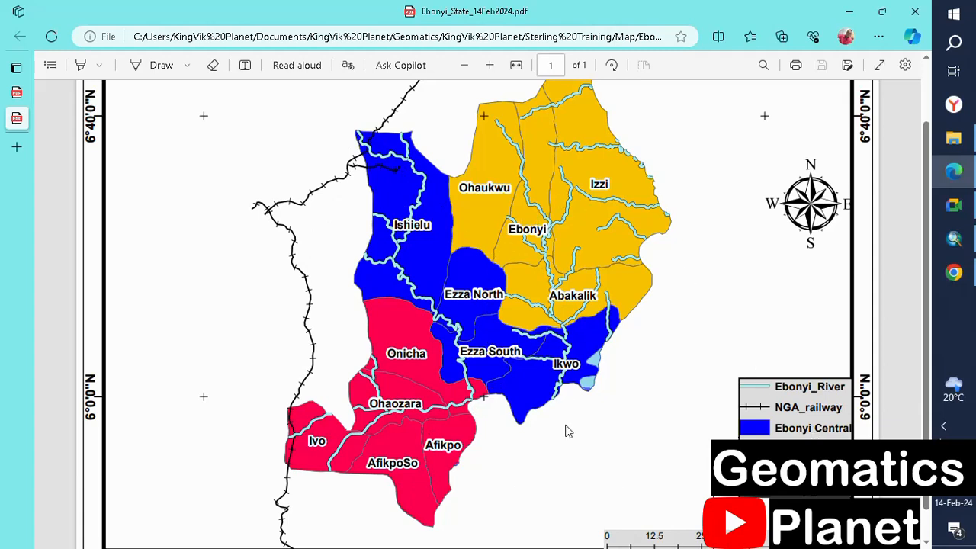
# Step: Switch back to ArcMap and export the layout to the Map folder in PNG format as Ebonyi_State_14Feb2024.png
pyautogui.click(953, 239)
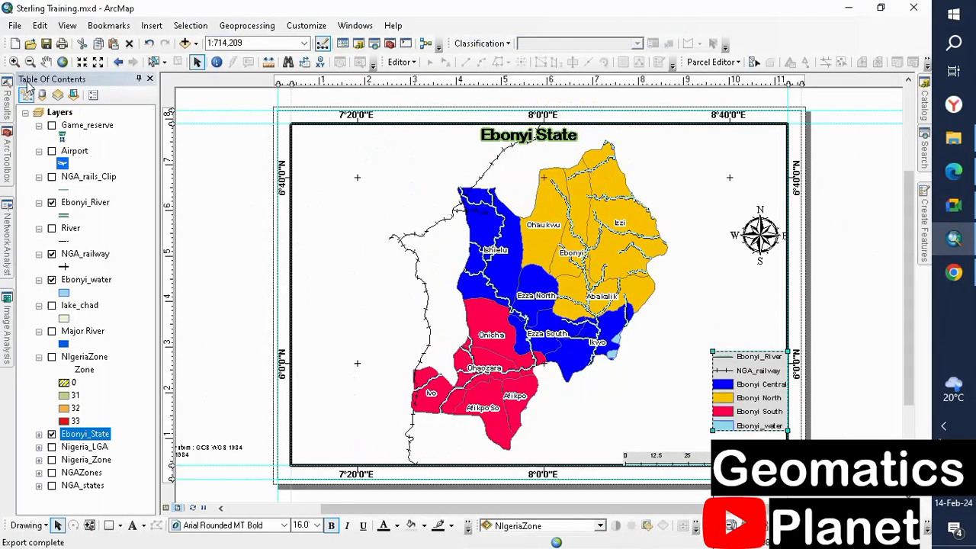
pyautogui.click(14, 25)
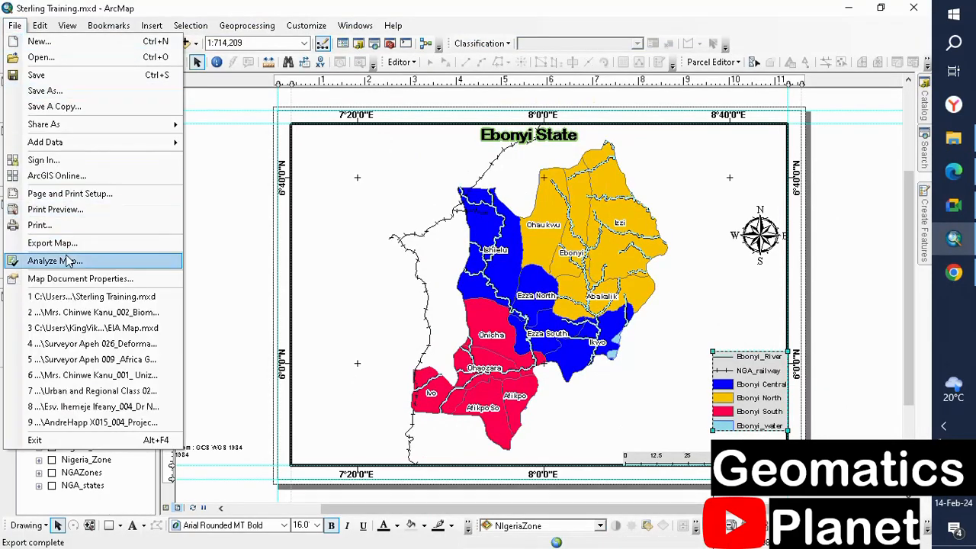
pyautogui.click(57, 240)
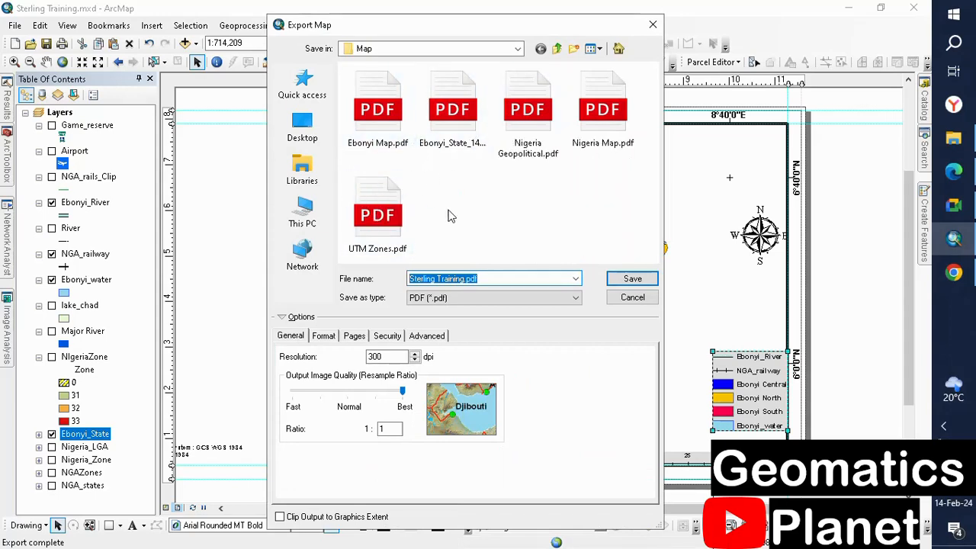
pyautogui.click(451, 140)
pyautogui.click(503, 299)
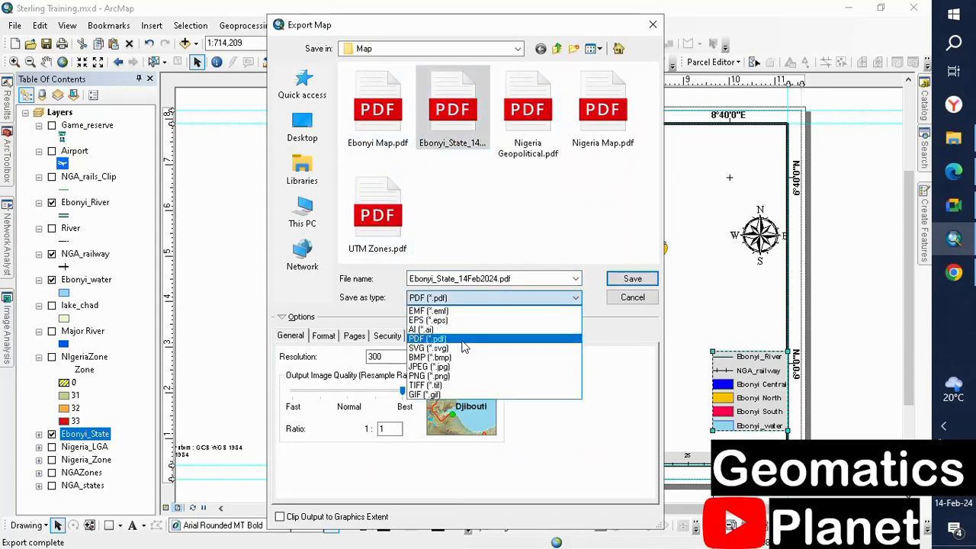
pyautogui.click(434, 375)
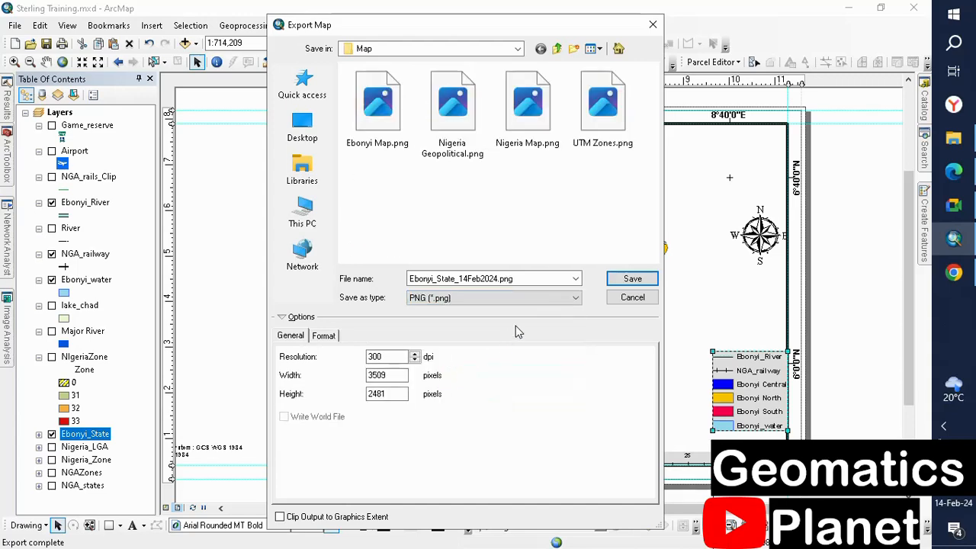
pyautogui.click(614, 280)
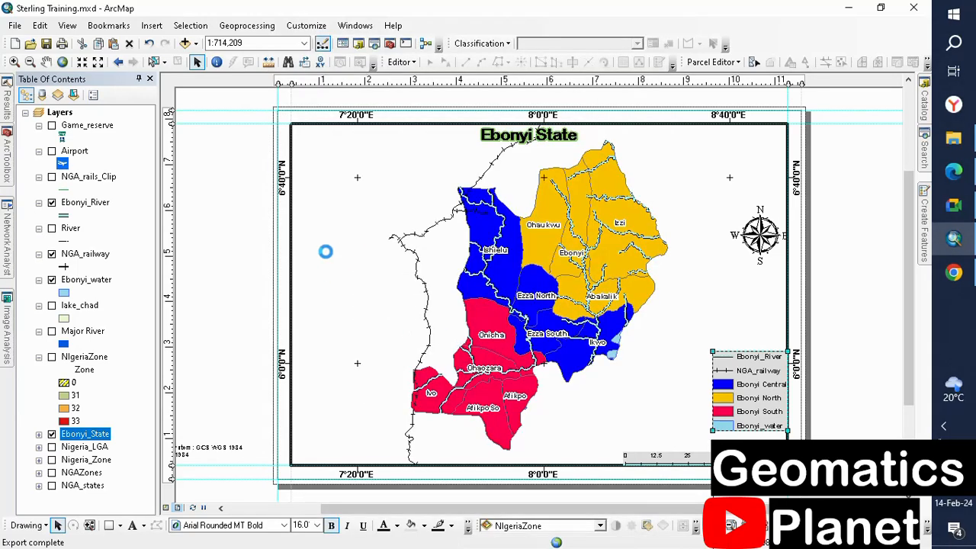